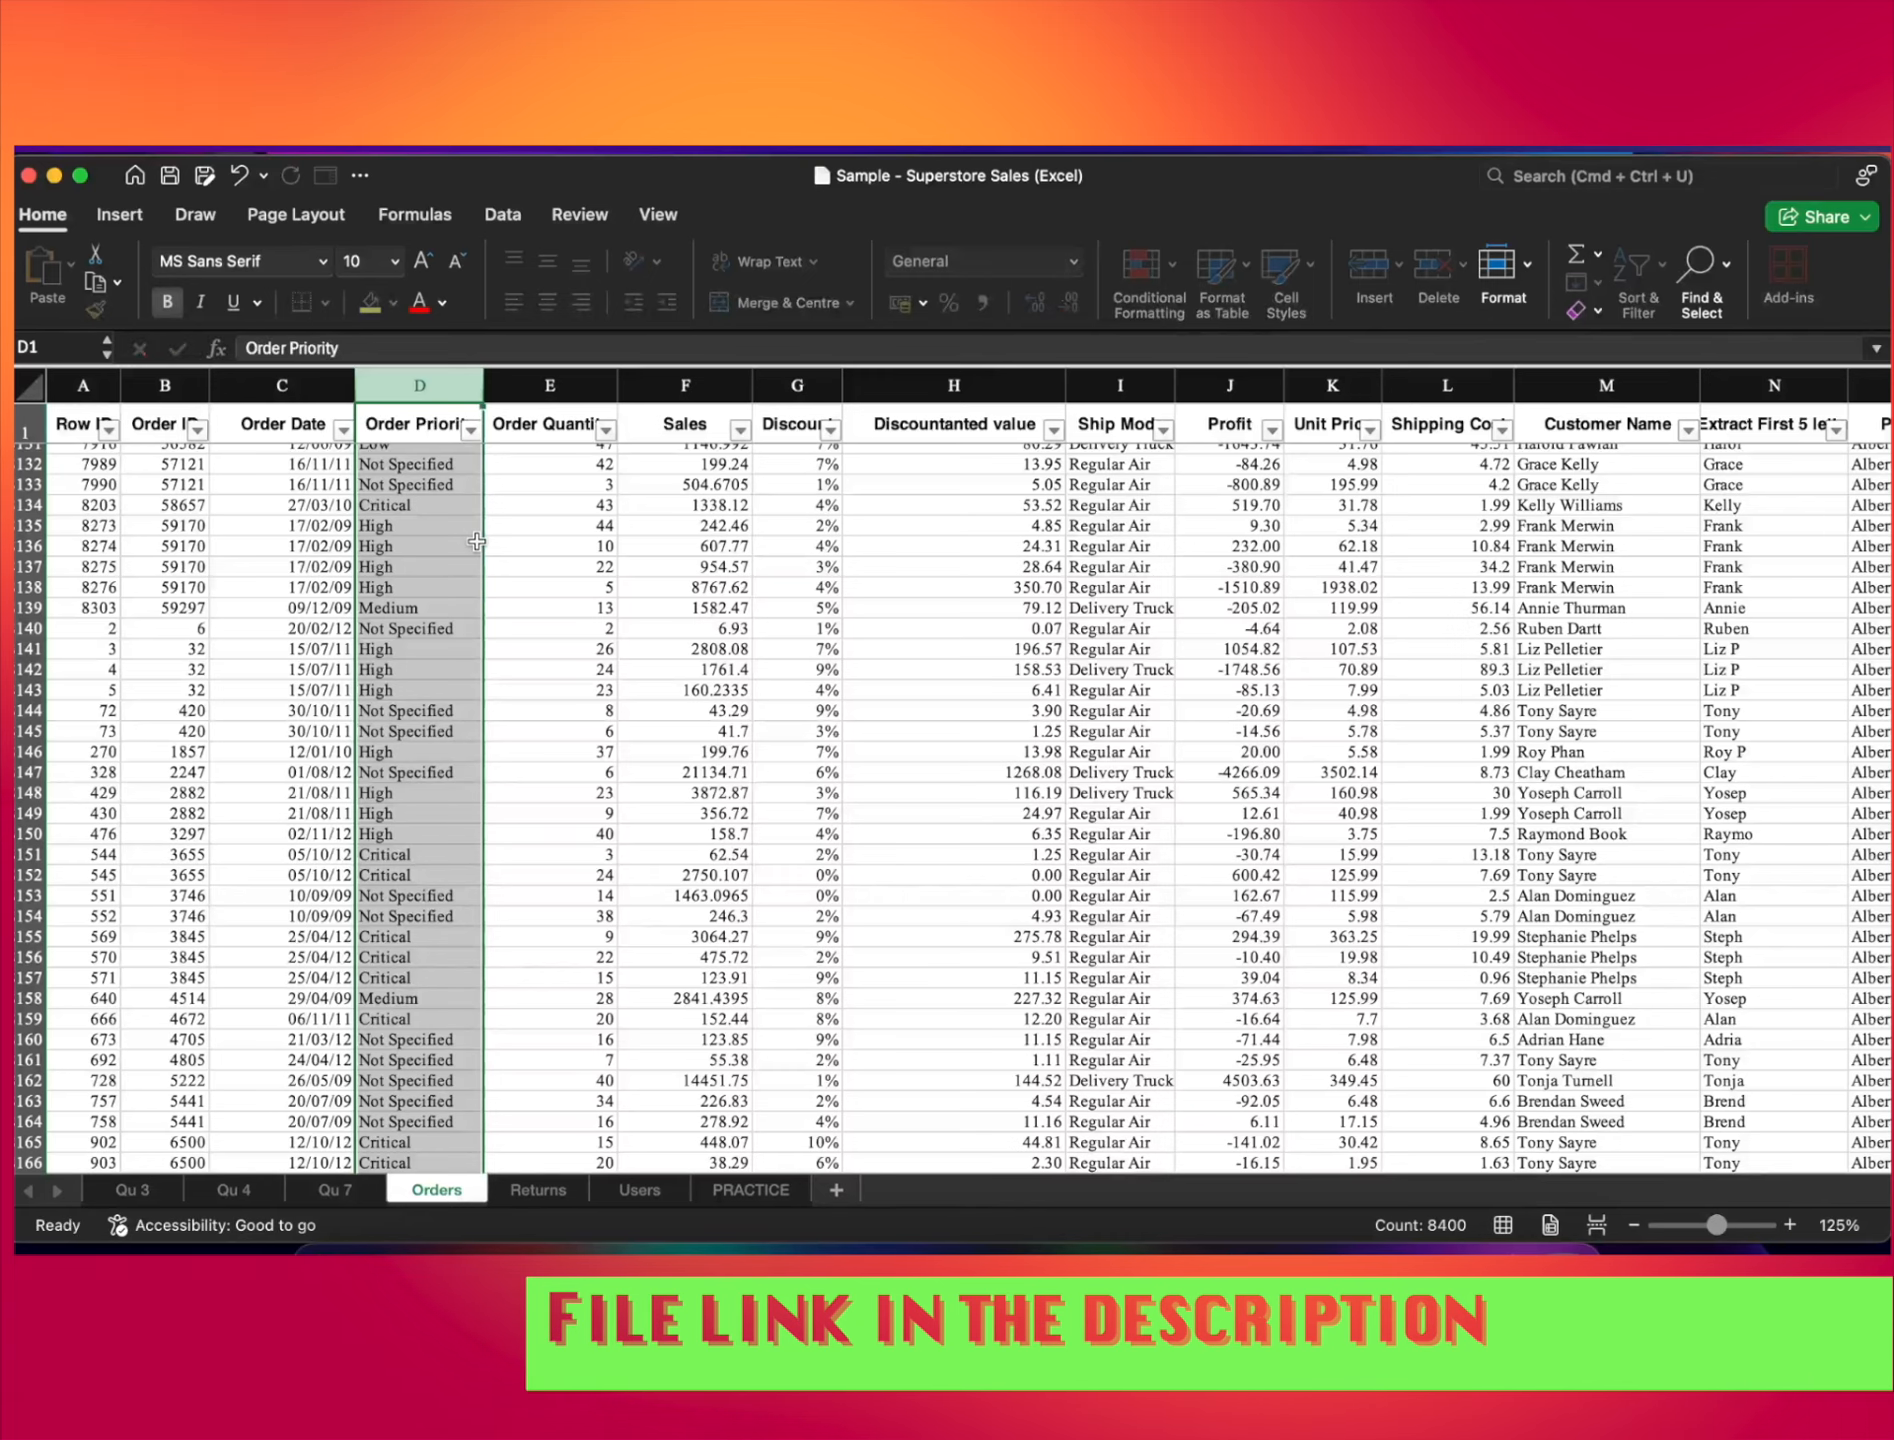
Insert a new column before Order Priority on the Orders sheet and head it "Order Year"
{"action": "key", "text": "ctrl+shift+equal"}
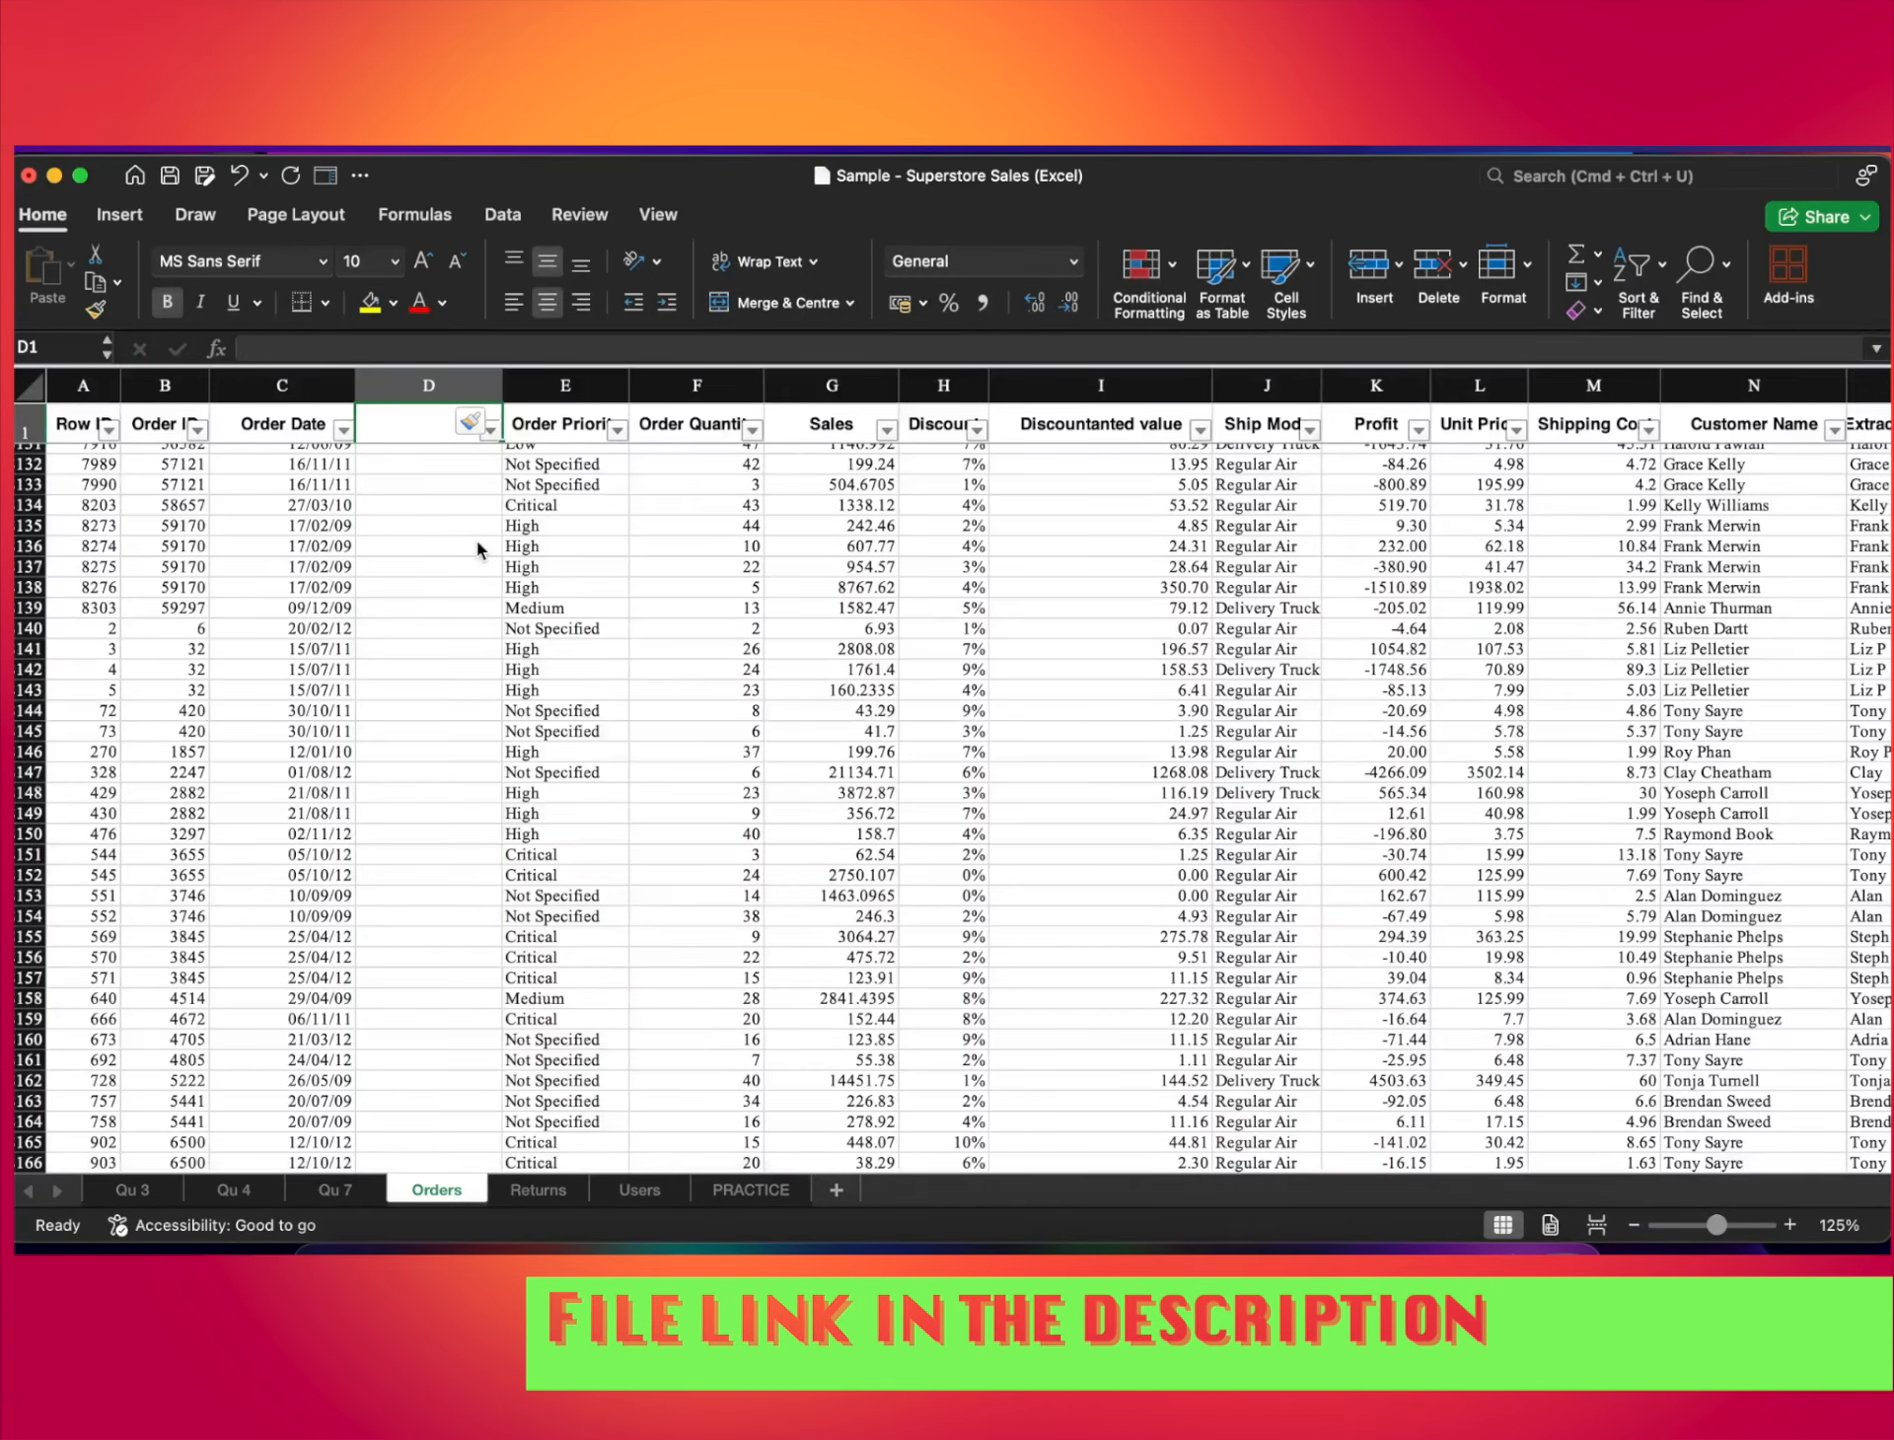
{"action": "scroll", "coordinate": [475, 536], "scroll_direction": "up", "scroll_amount": 20}
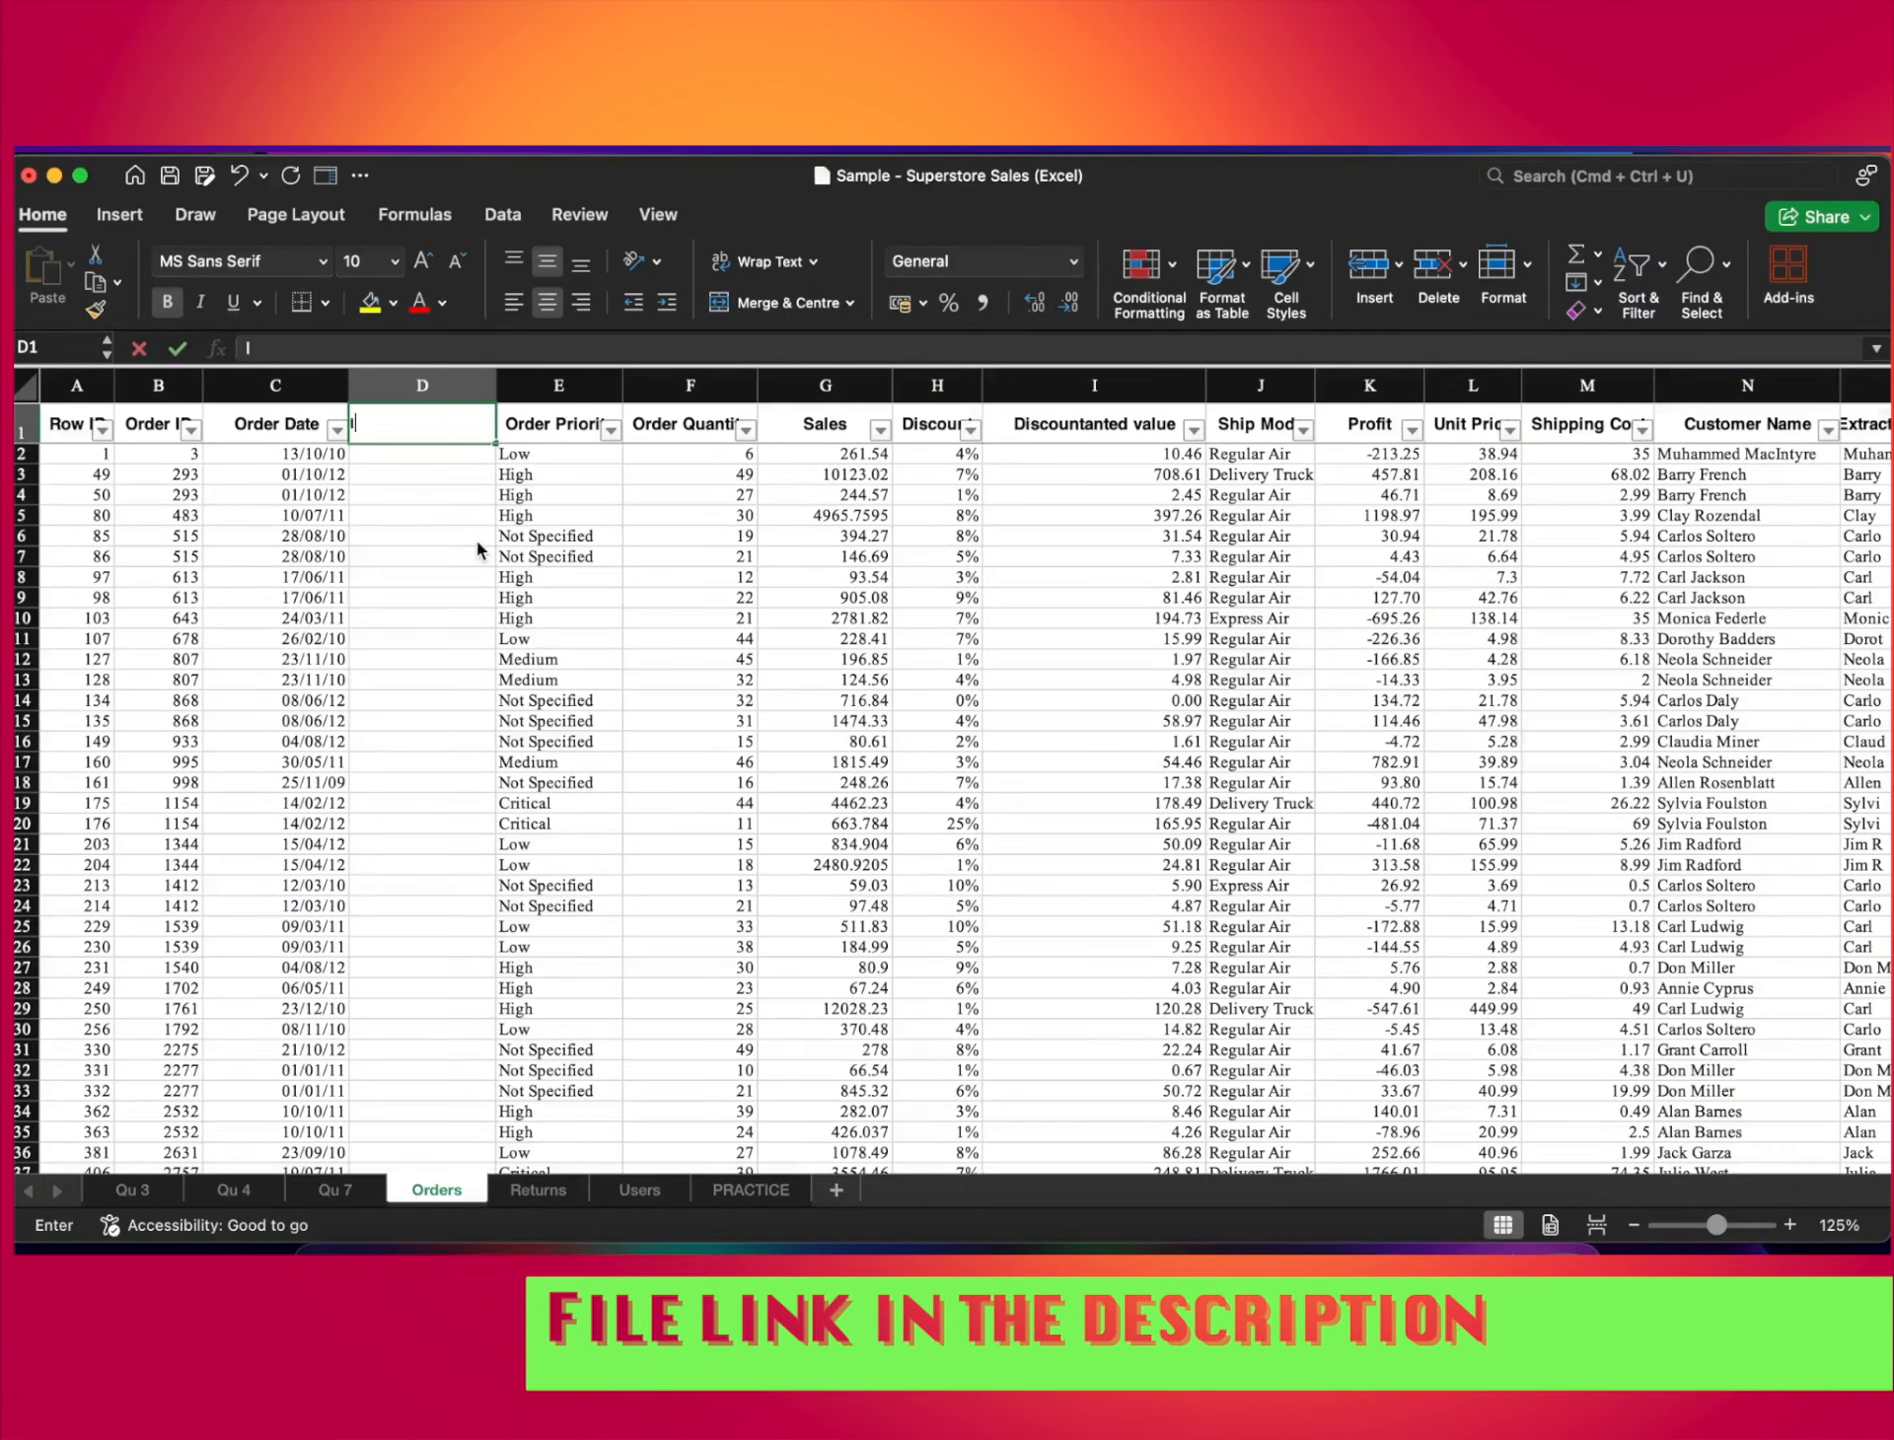
{"action": "type", "text": "Ord"}
{"action": "type", "text": "er Yes"}
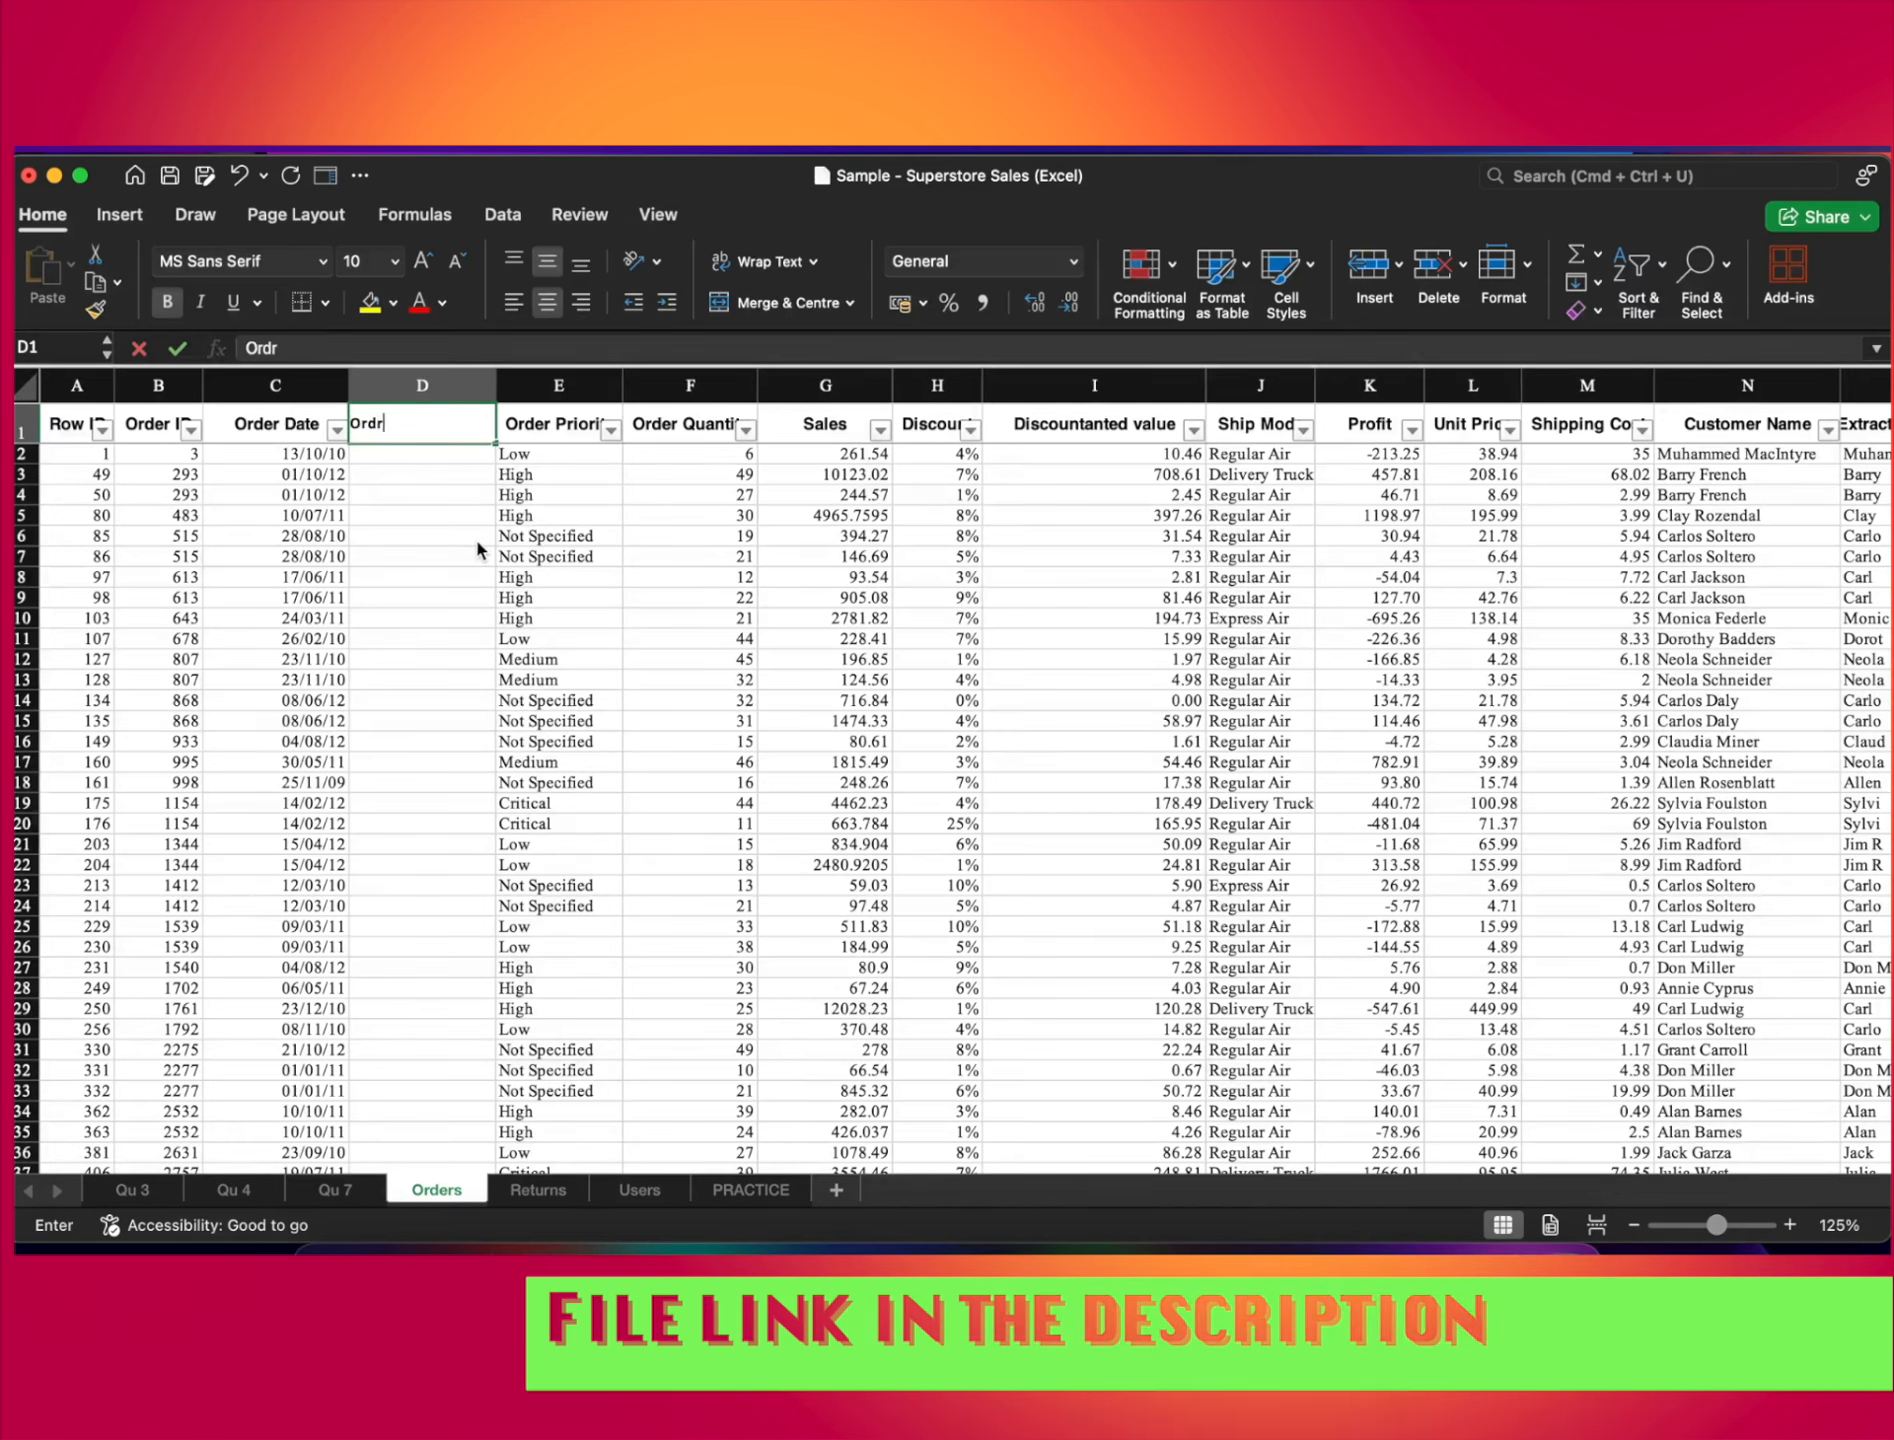
{"action": "type", "text": "r"}
{"action": "key", "text": "Return"}
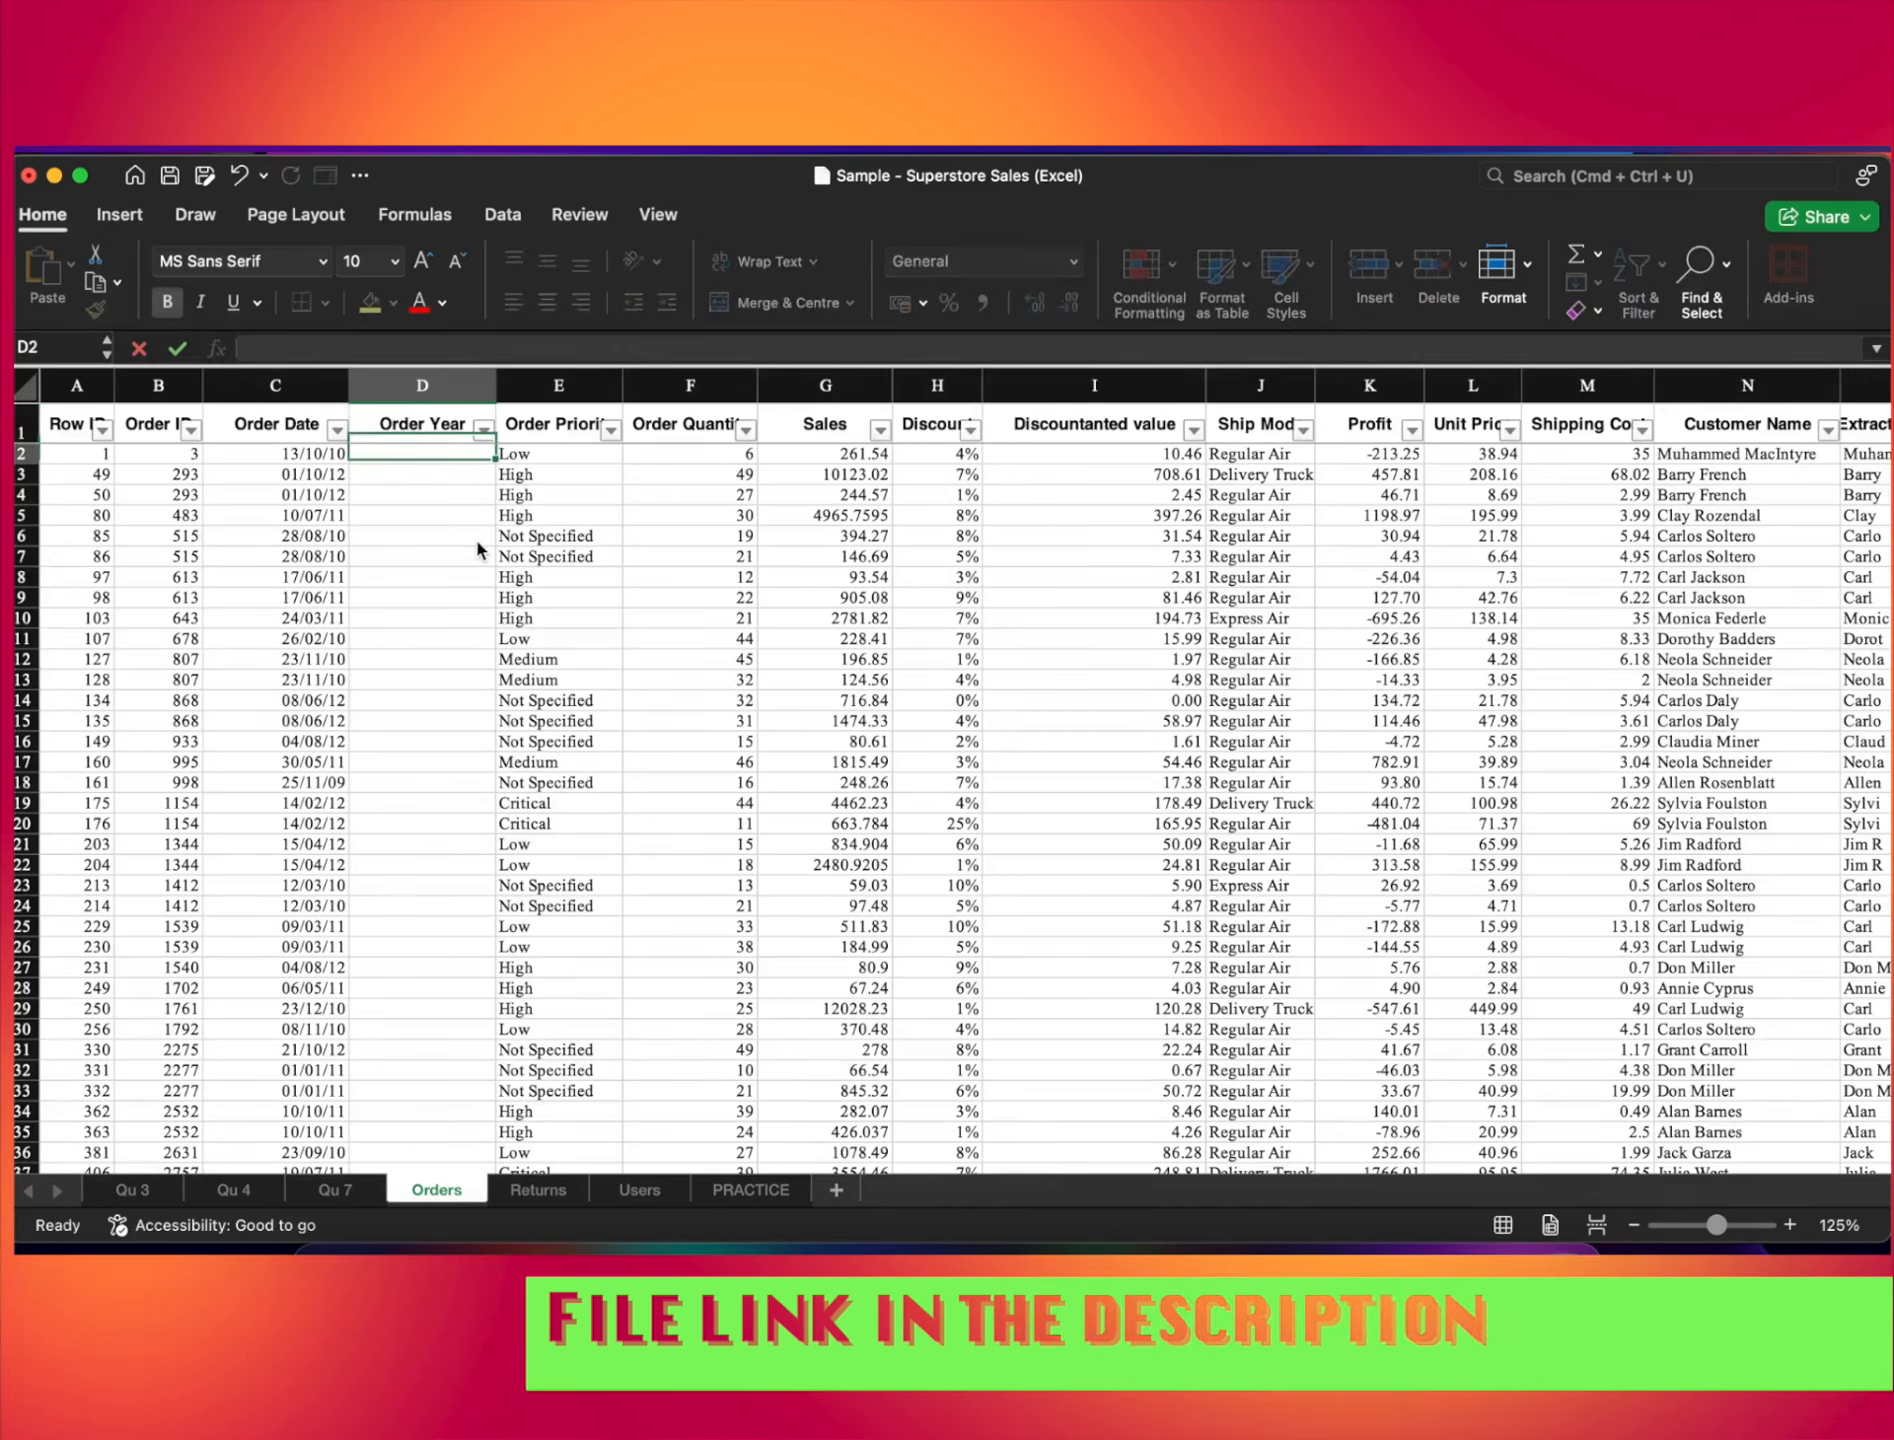
Extract the year from the first order date by entering =TEXT(C2,"yyyy") in cell D2
{"action": "type", "text": "=TEXT("}
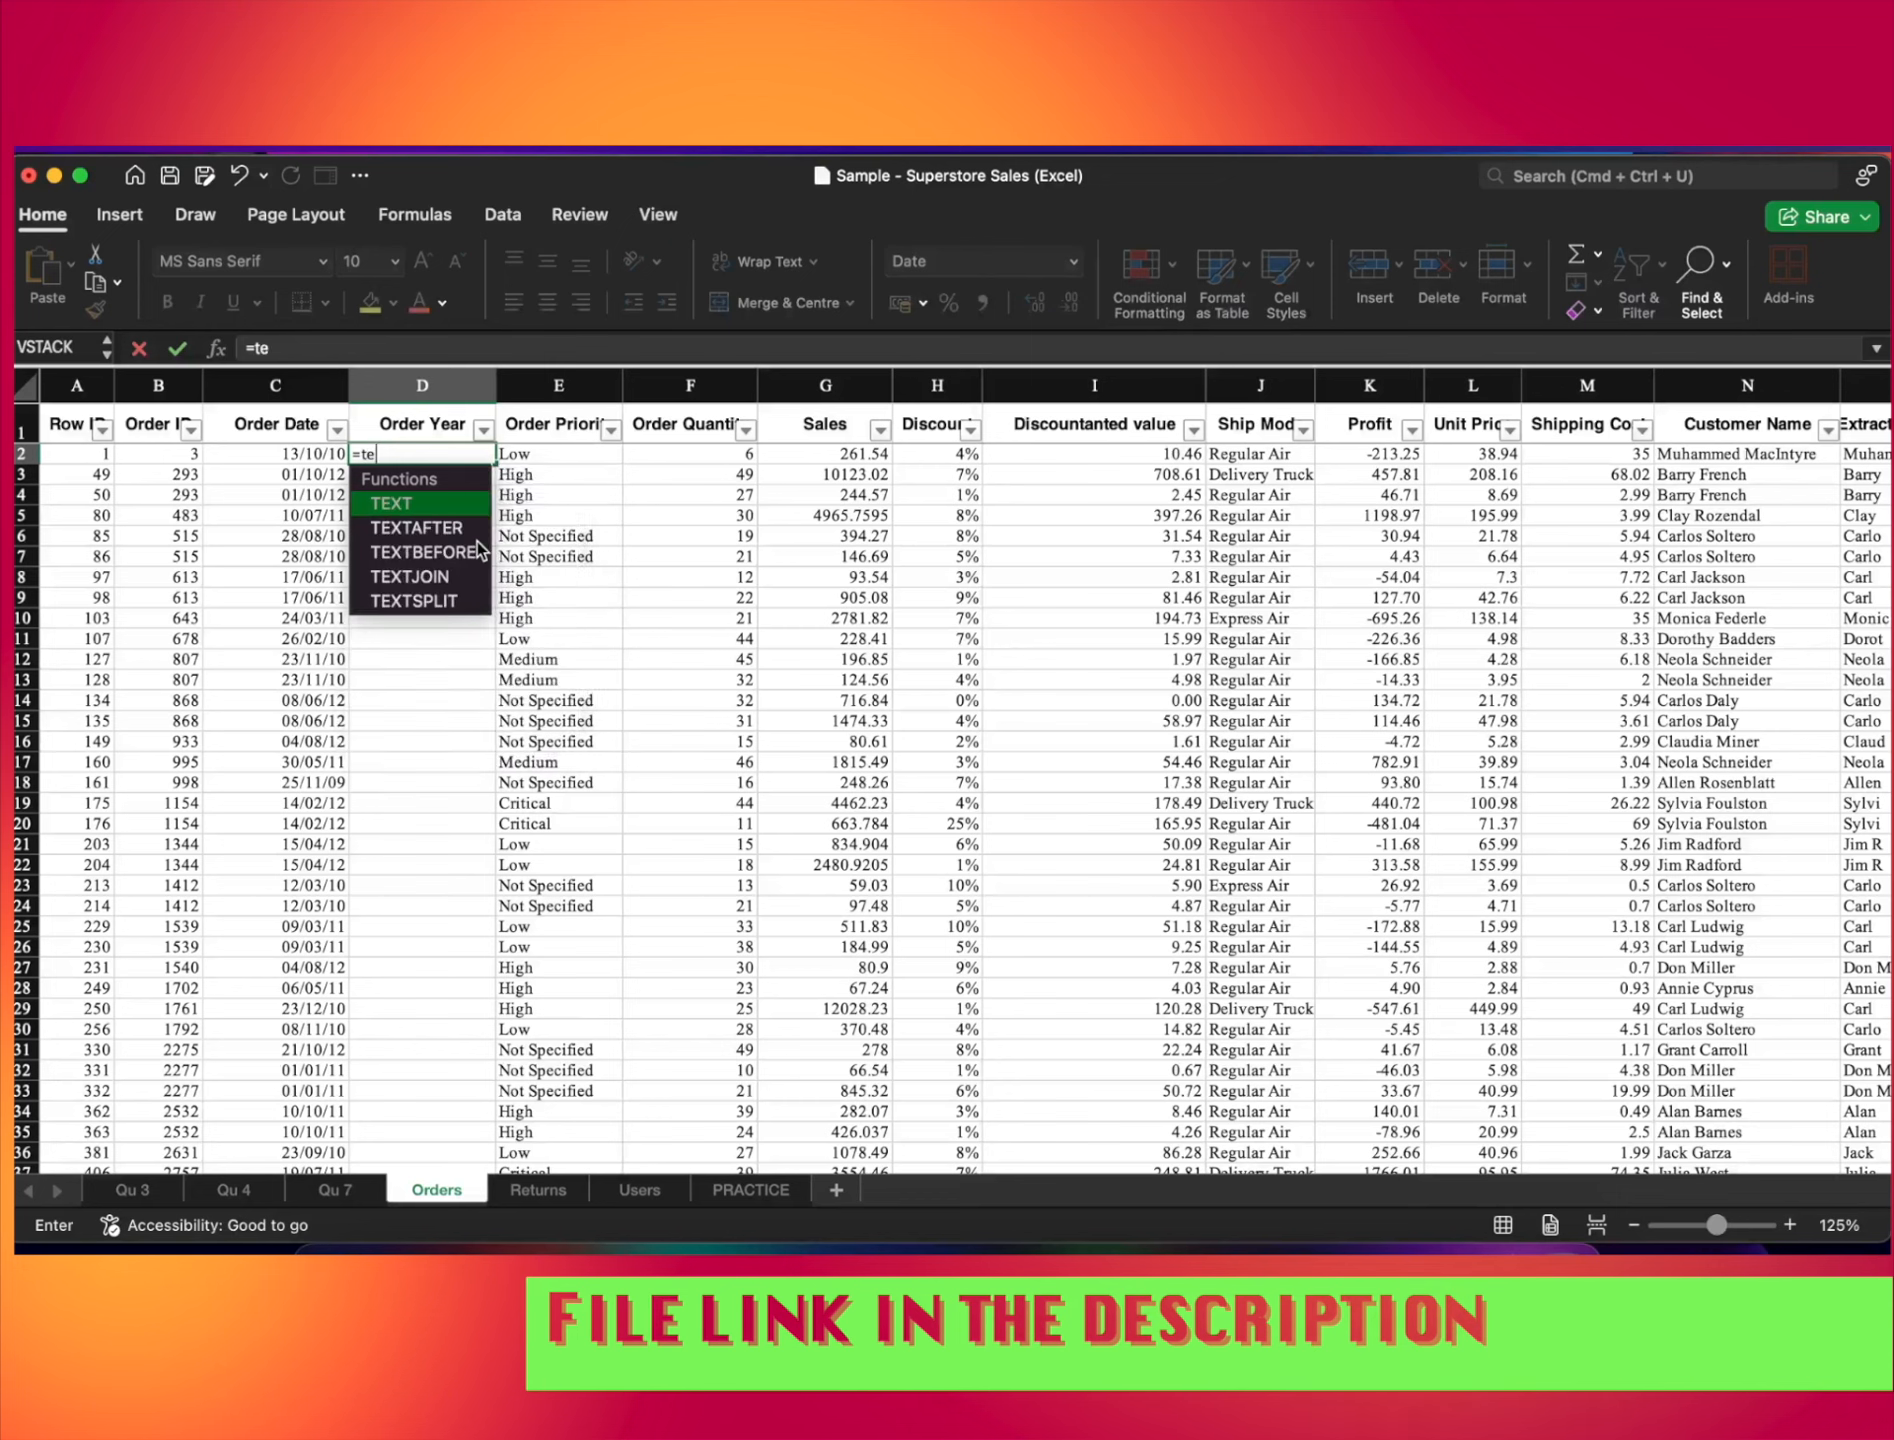
{"action": "key", "text": "Left"}
{"action": "type", "text": "m"}
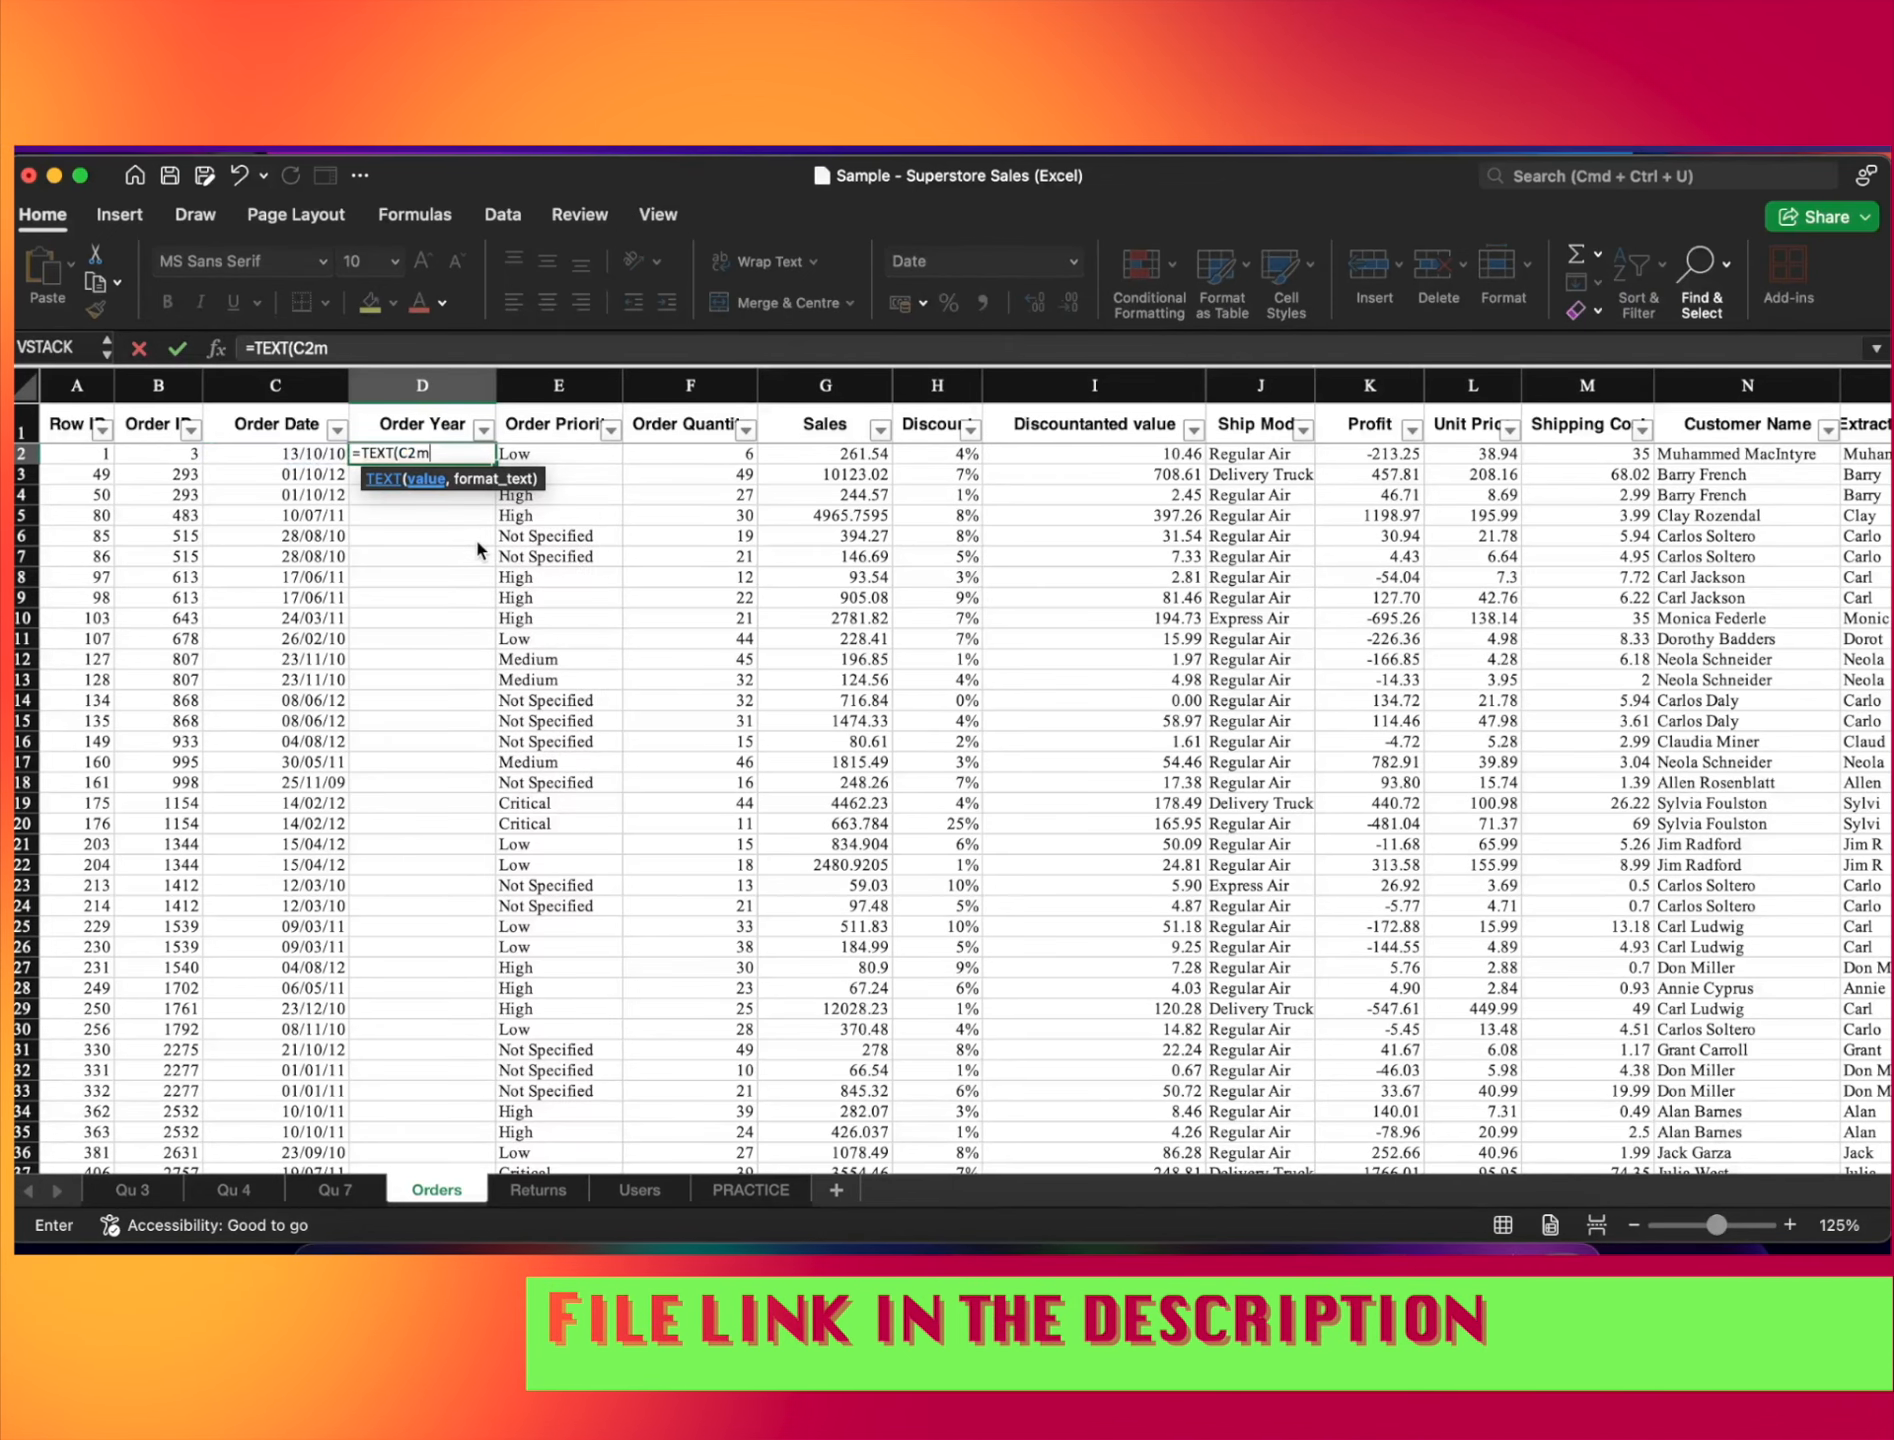
{"action": "key", "text": "BackSpace"}
{"action": "type", "text": ",\"yyyy"}
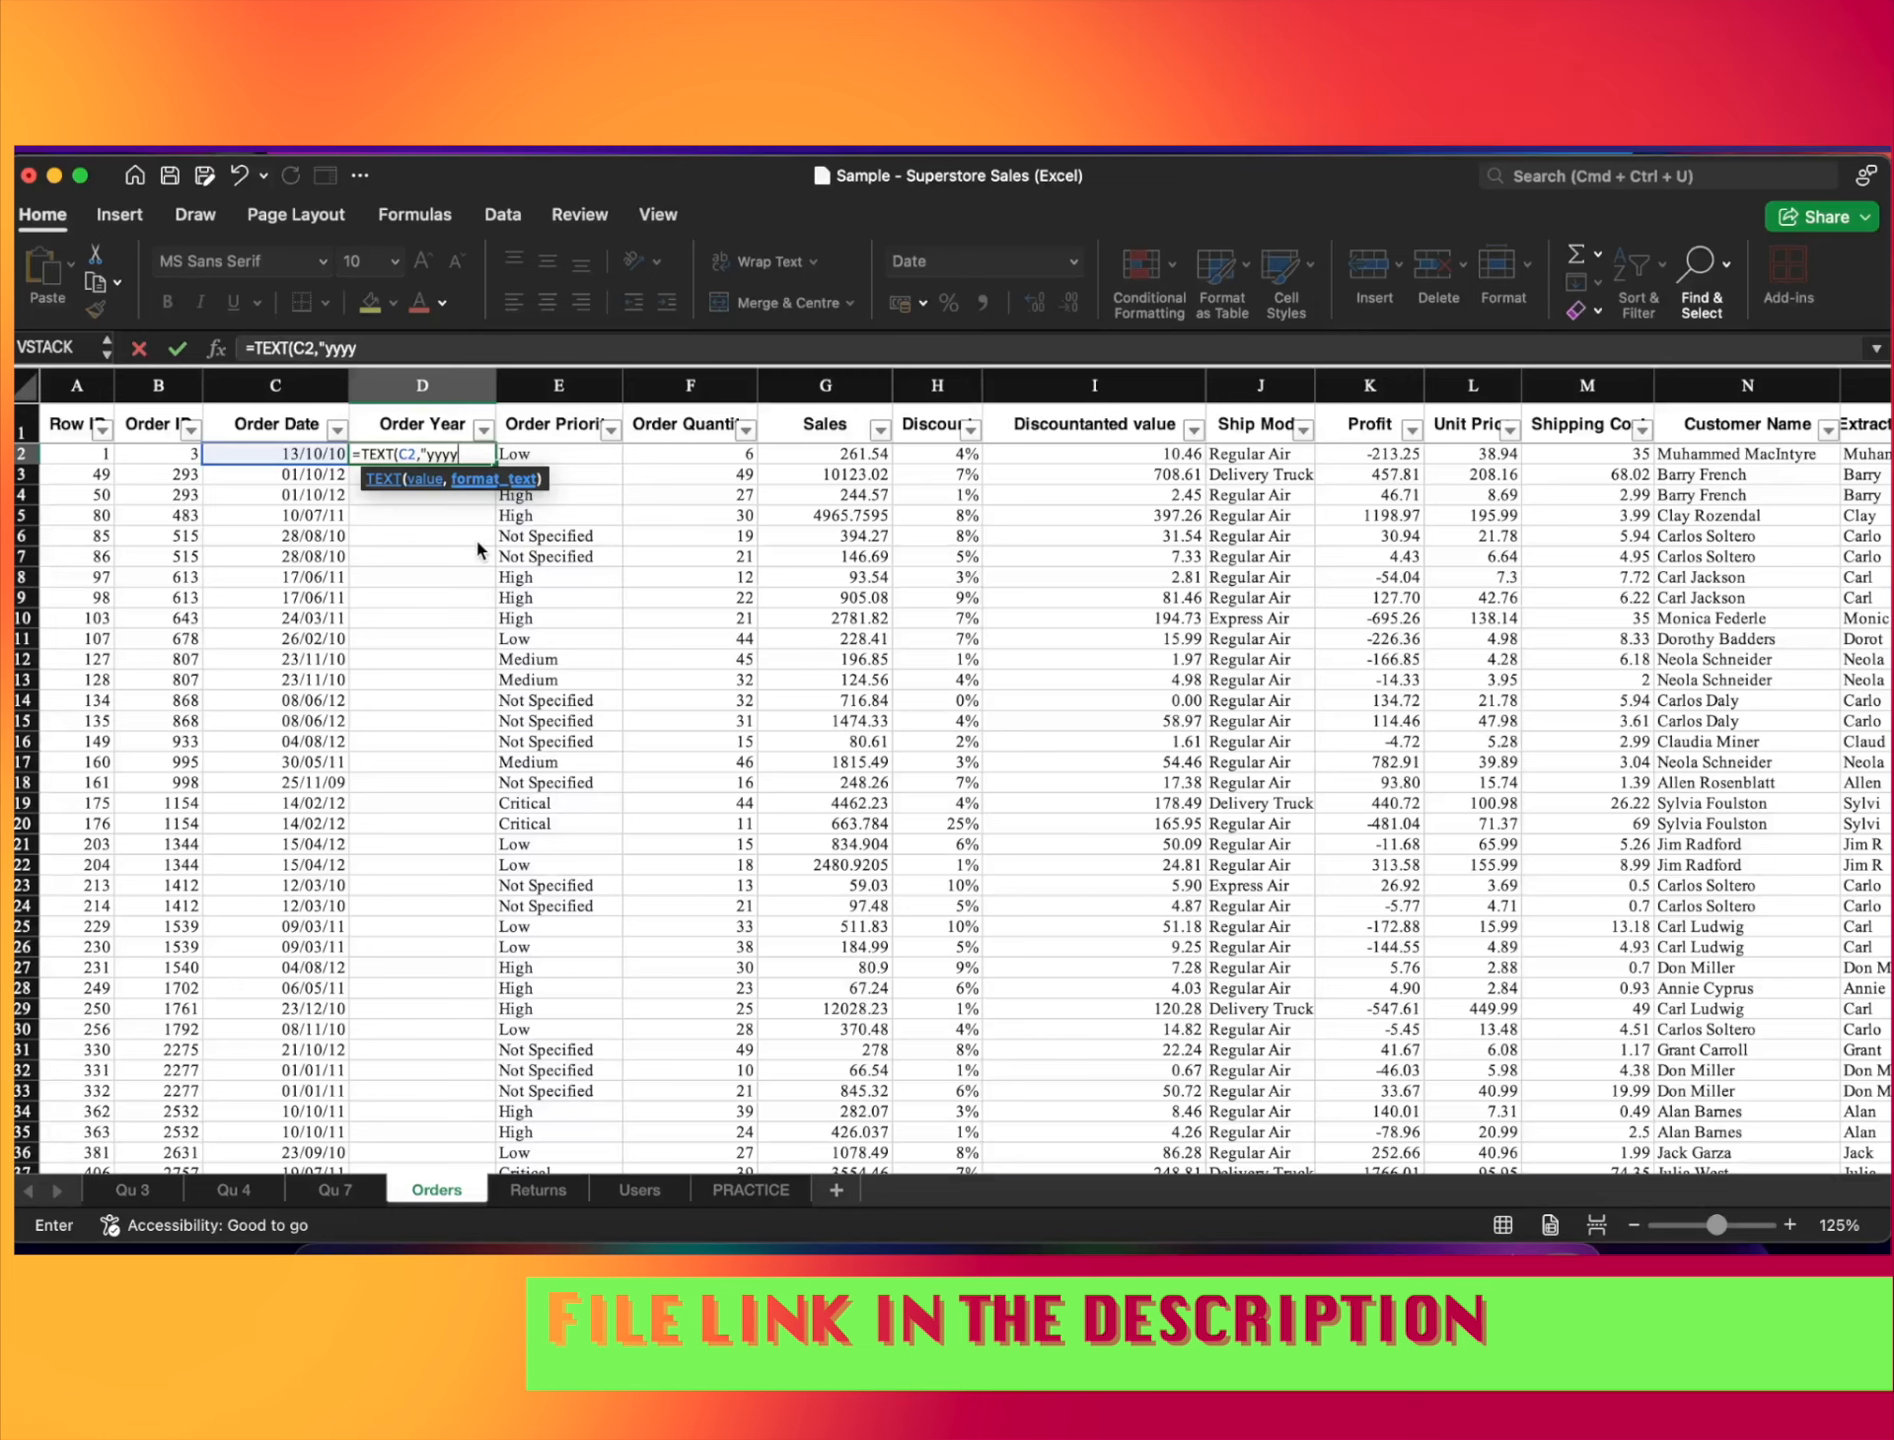
{"action": "type", "text": "\""}
{"action": "key", "text": "Return"}
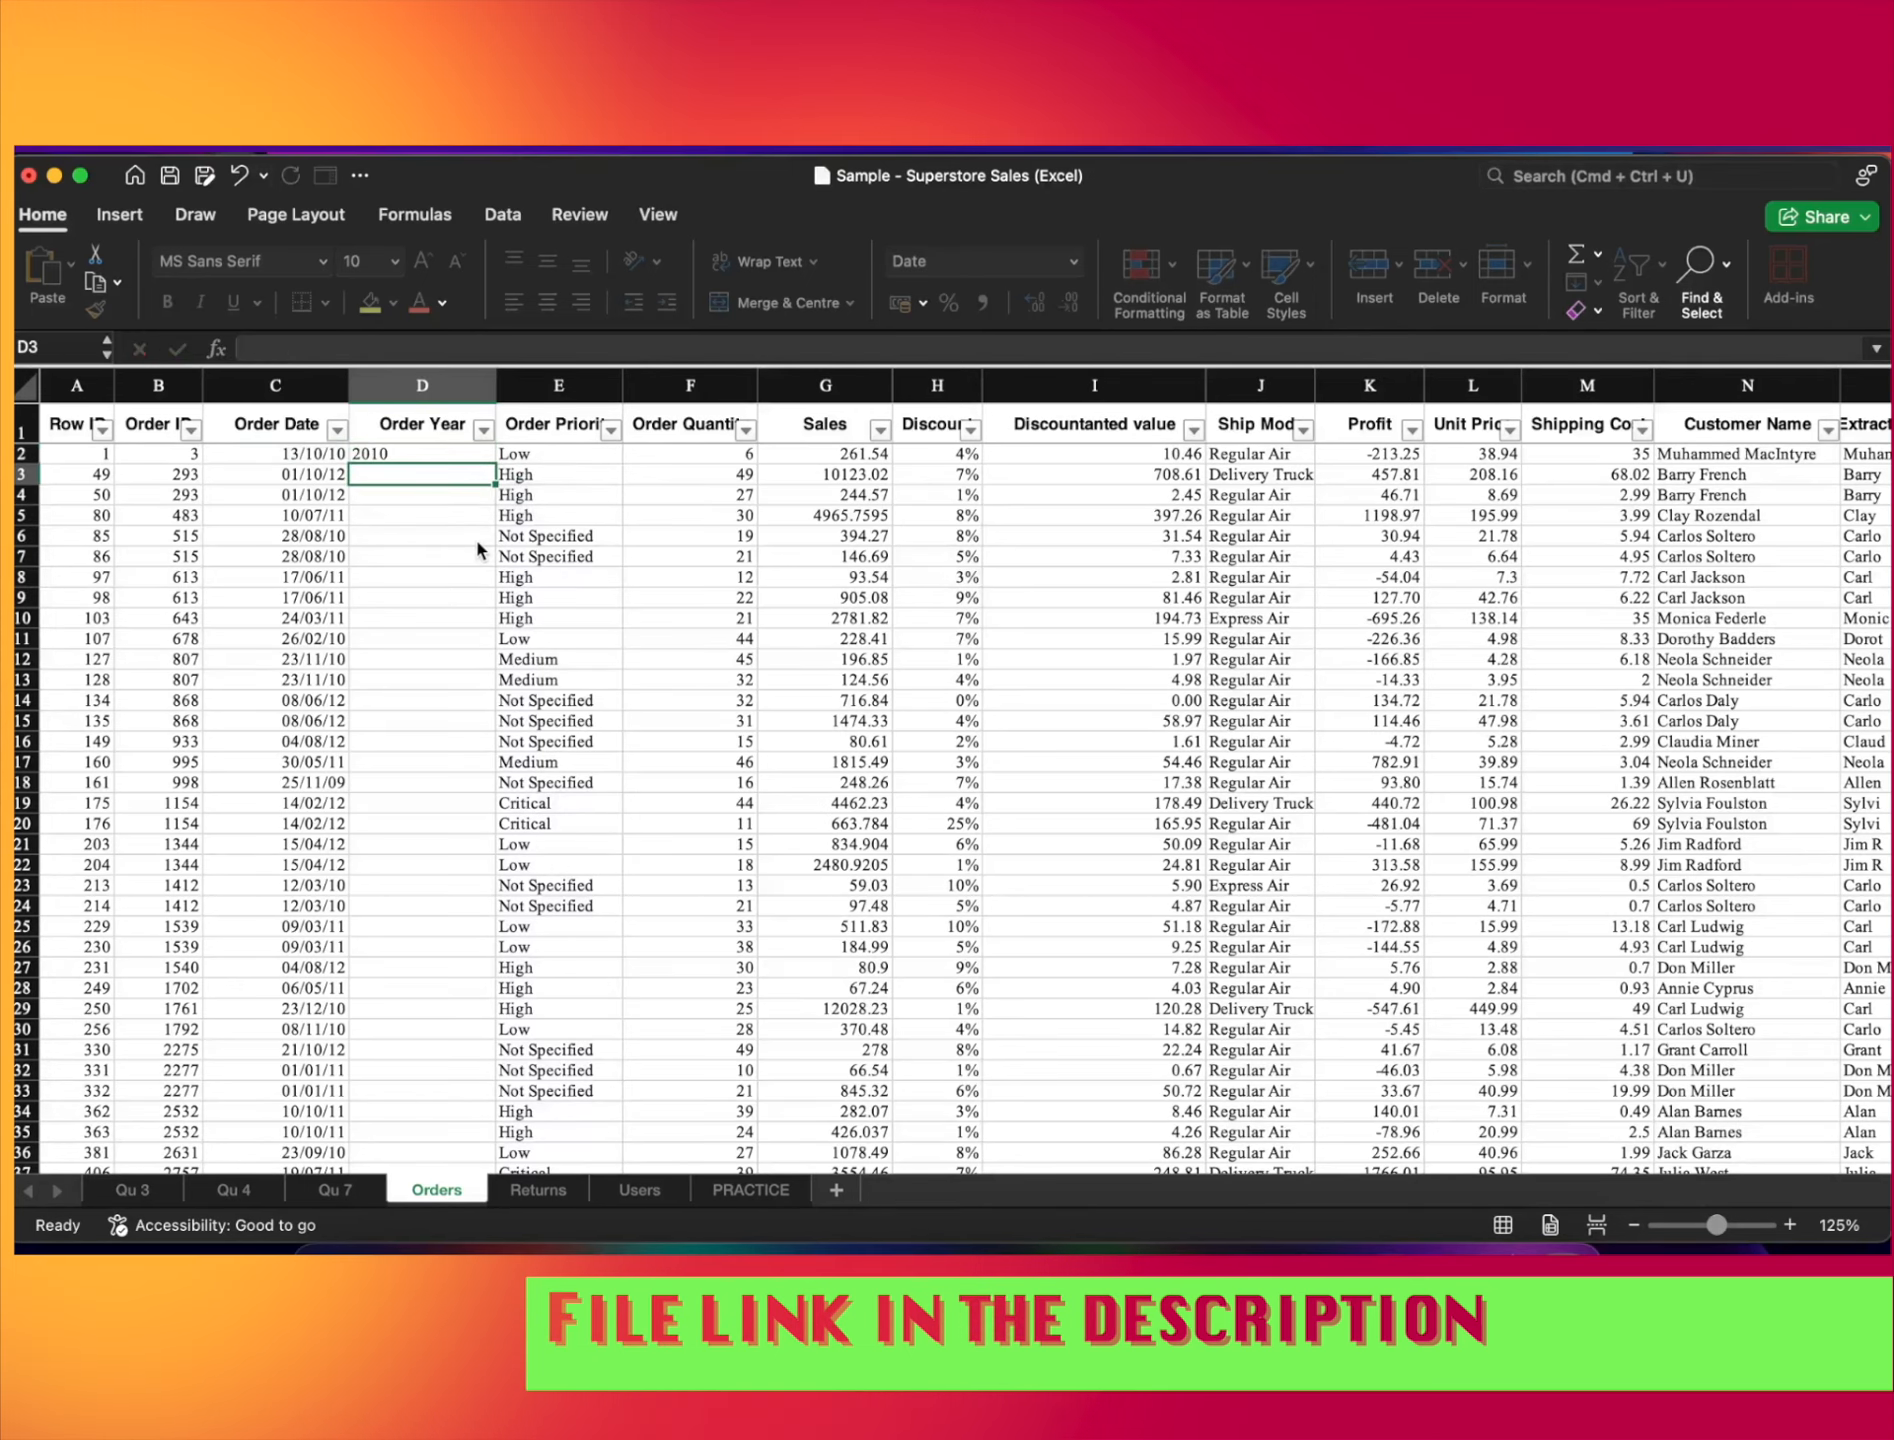
Copy the year formula from D2 down the Order Year column to the last data row
{"action": "key", "text": "super+c"}
{"action": "key", "text": "Left"}
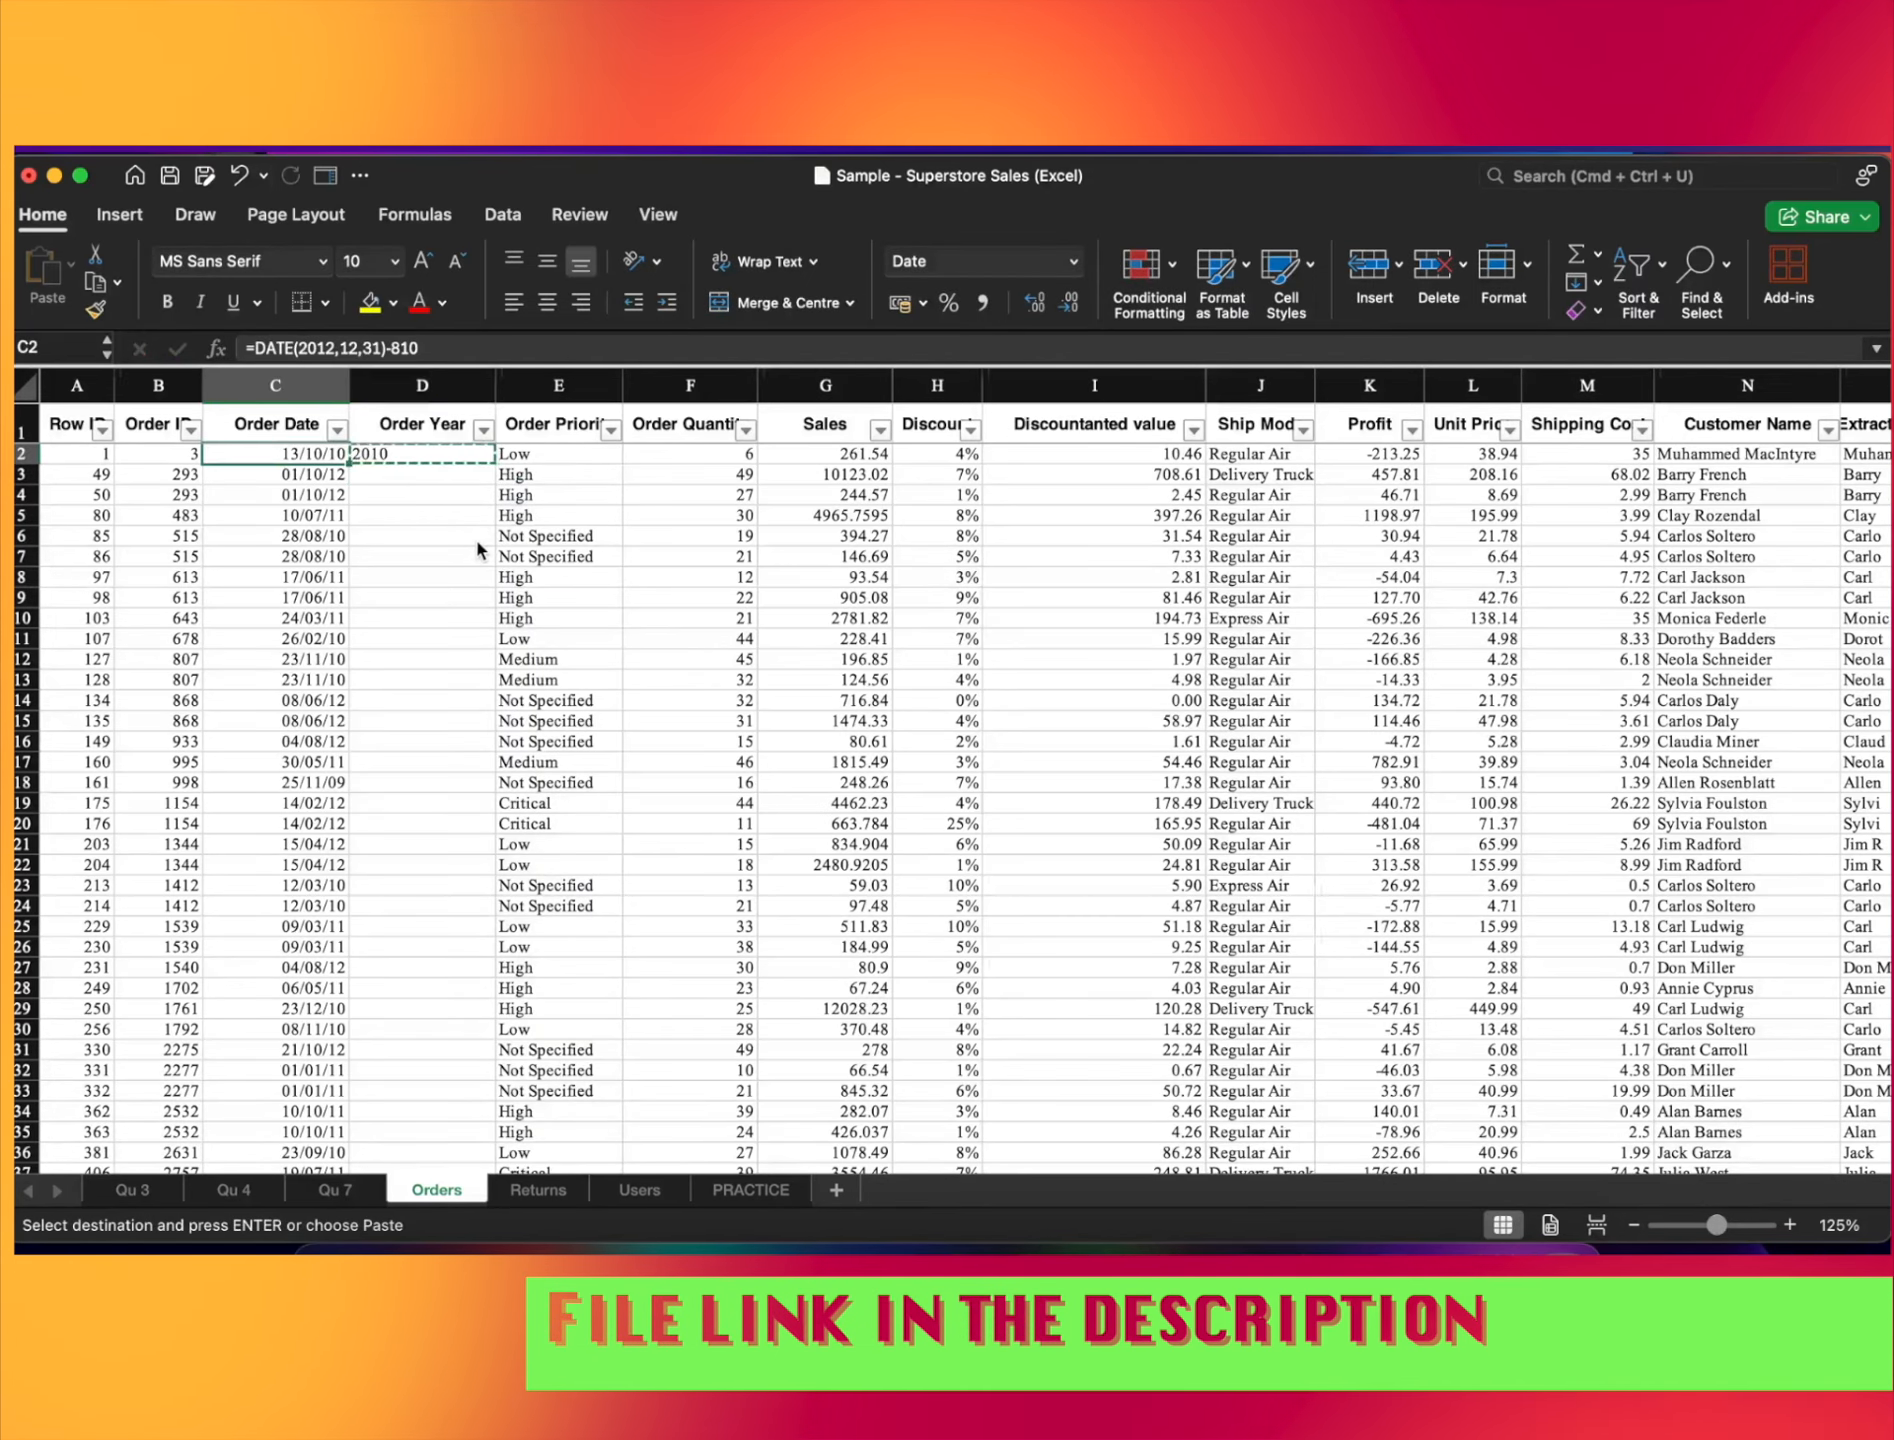
{"action": "key", "text": "super+Down"}
{"action": "key", "text": "Right"}
{"action": "key", "text": "super+v"}
{"action": "key", "text": "super+Up"}
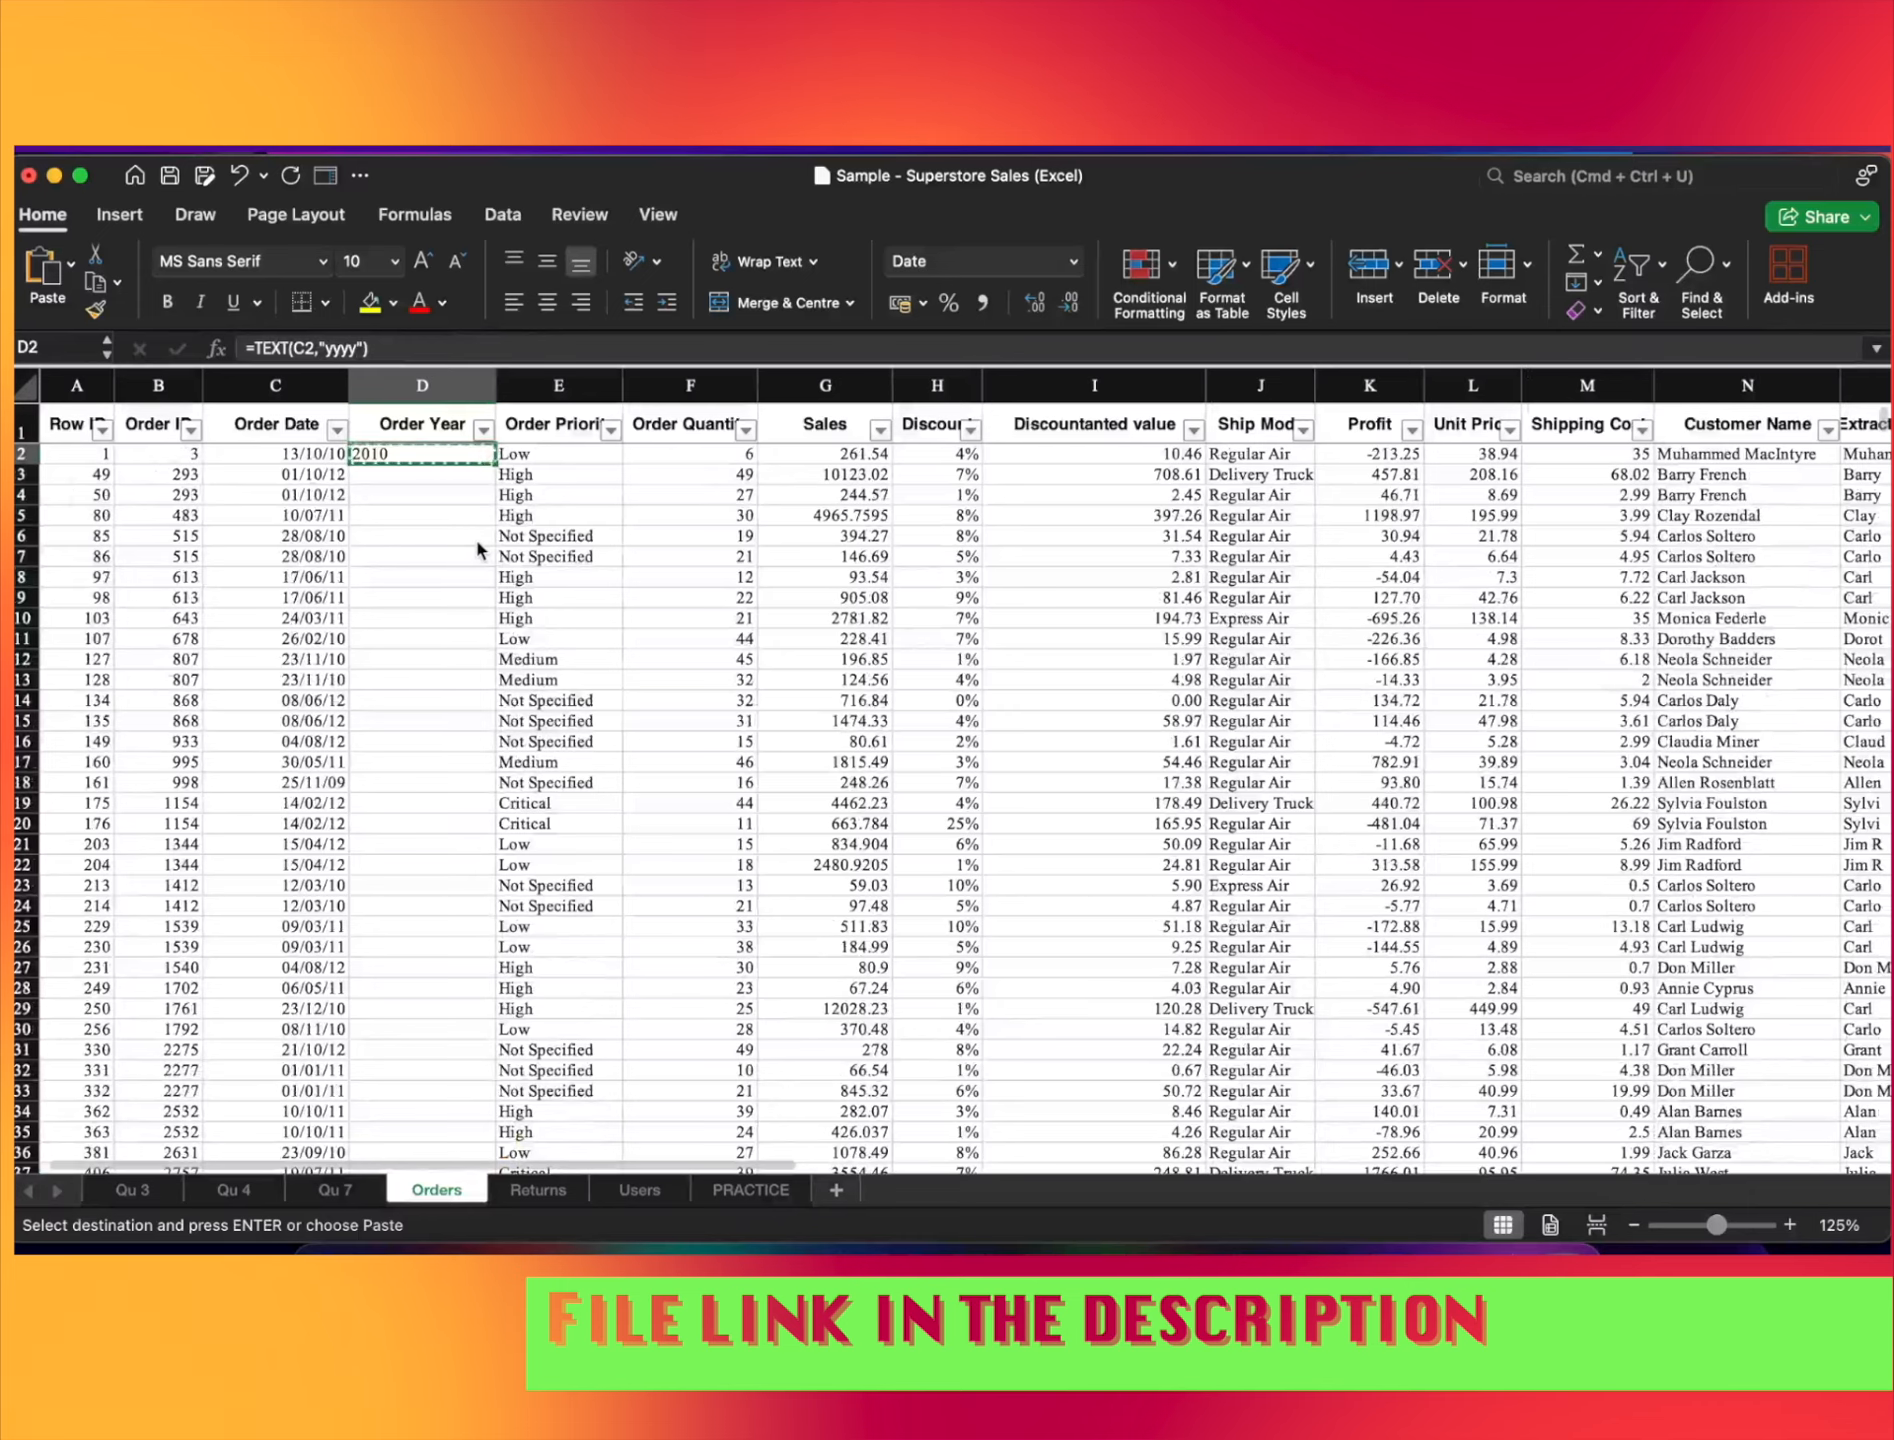
{"action": "key", "text": "shift+super+Down"}
{"action": "key", "text": "Return"}
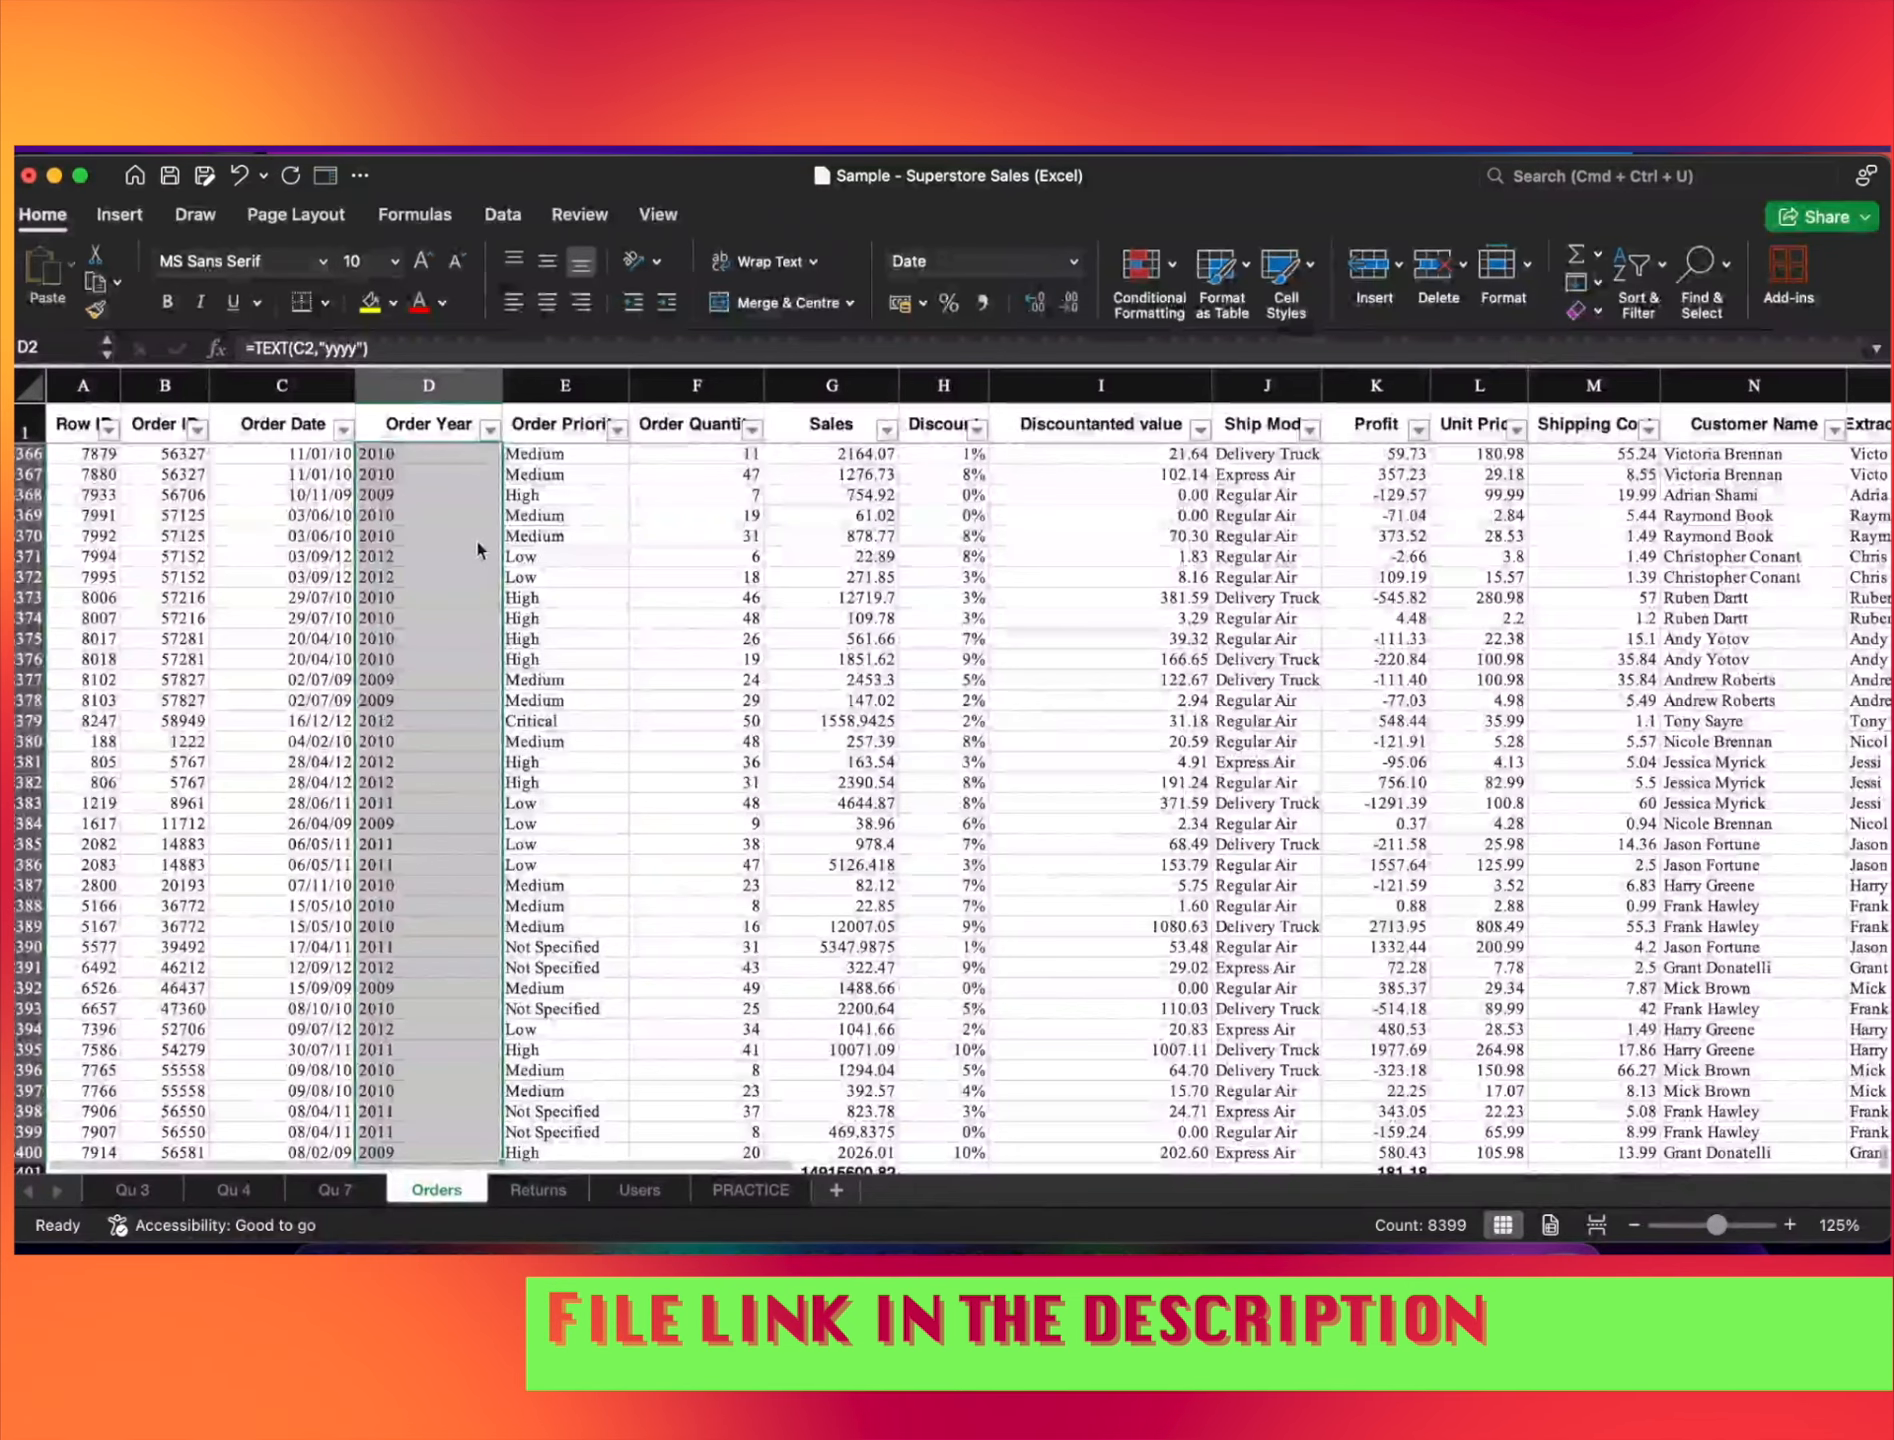
{"action": "key", "text": "Down"}
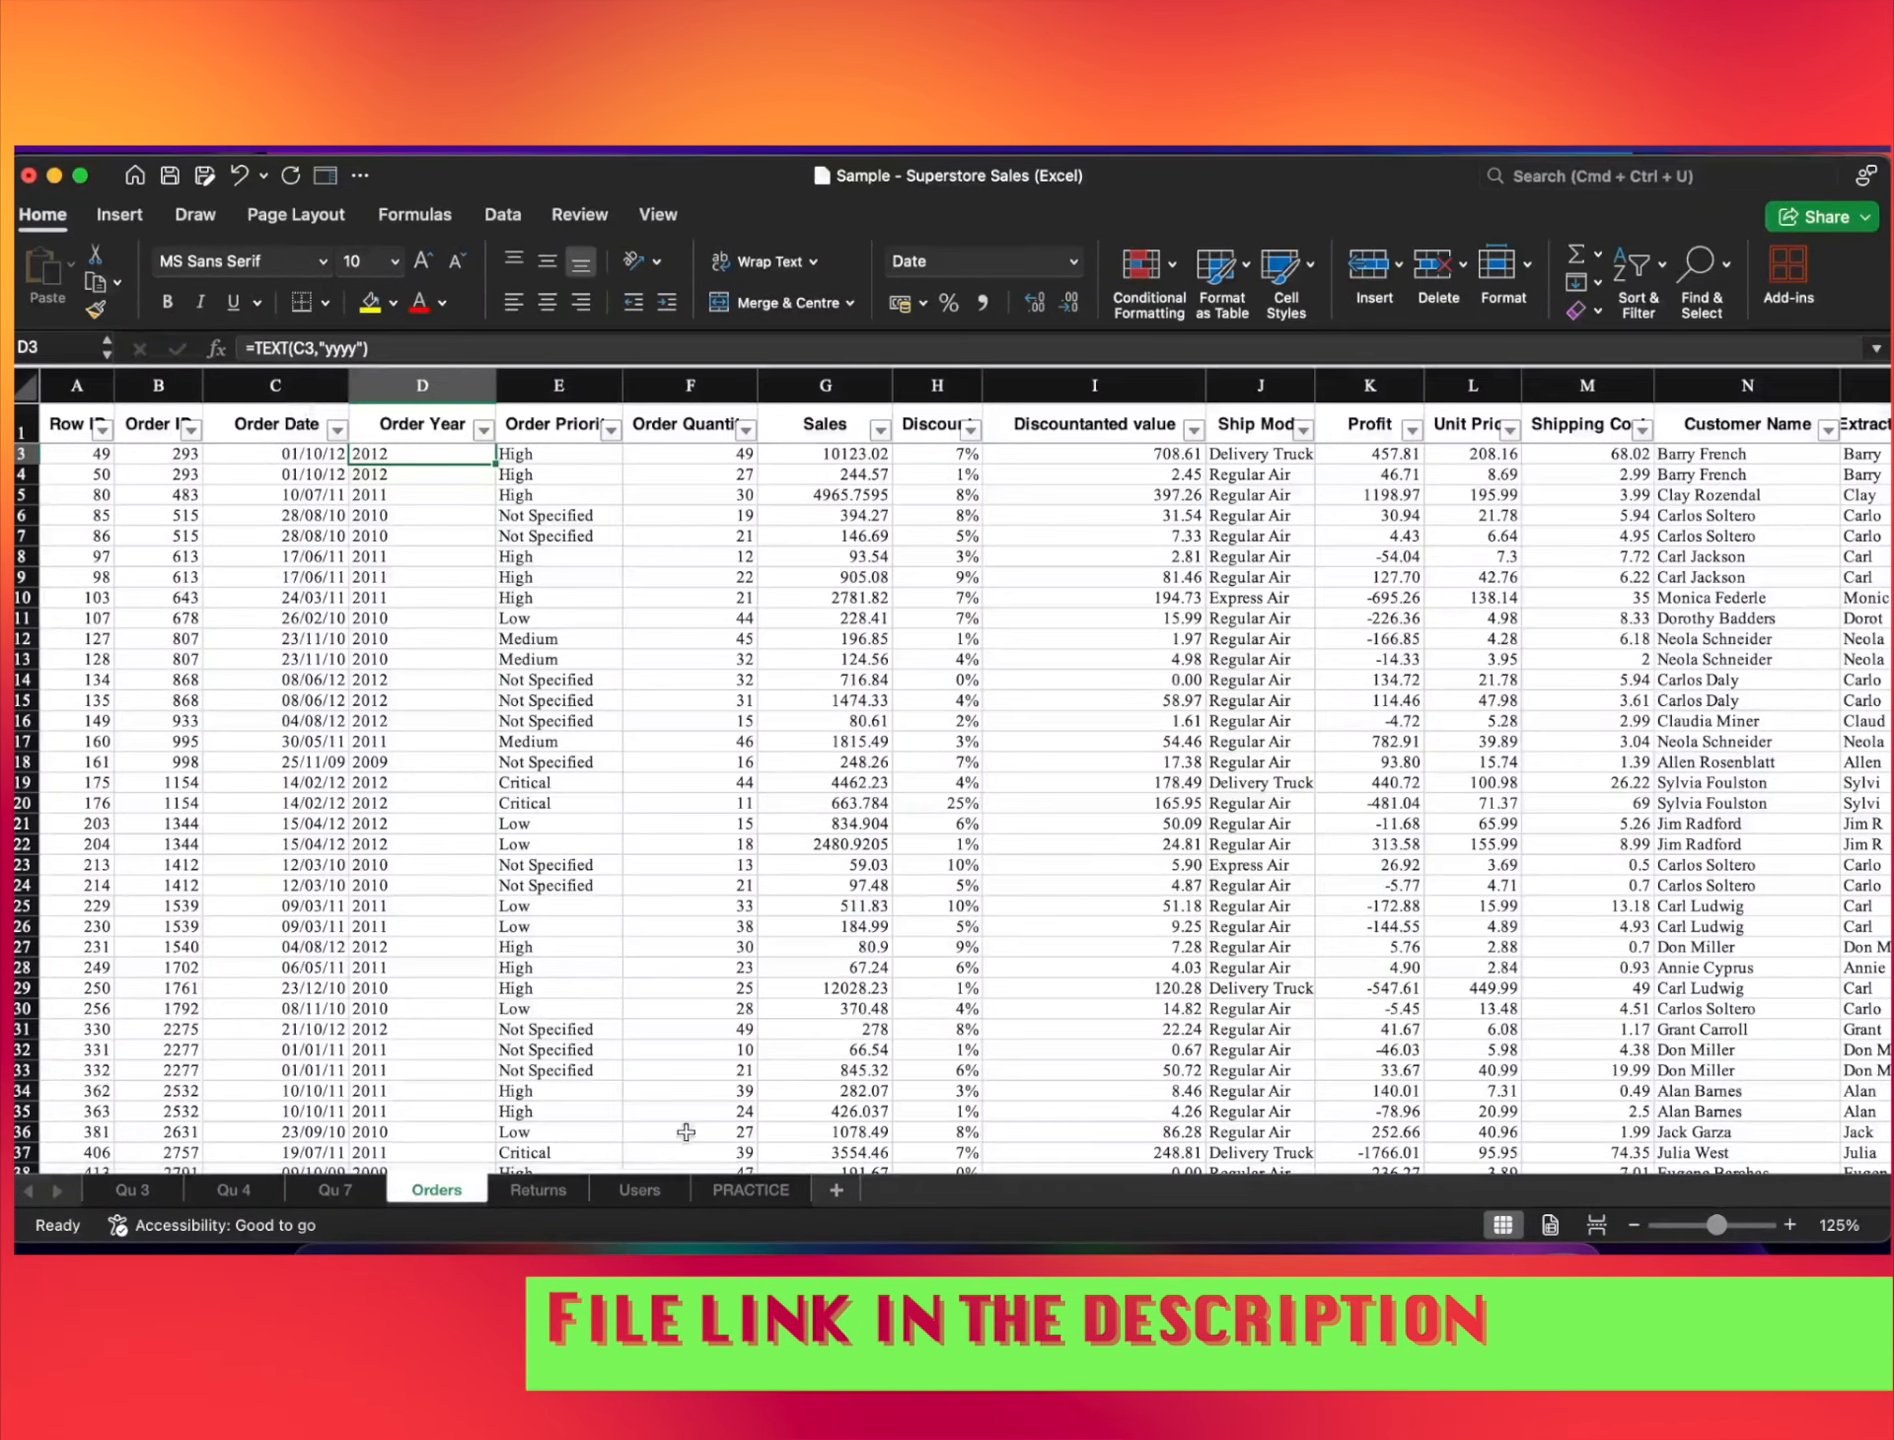
Mark question 13 as "Done" in cell B14 of the PRACTICE sheet
{"action": "left_click", "coordinate": [750, 1189]}
{"action": "type", "text": "Done"}
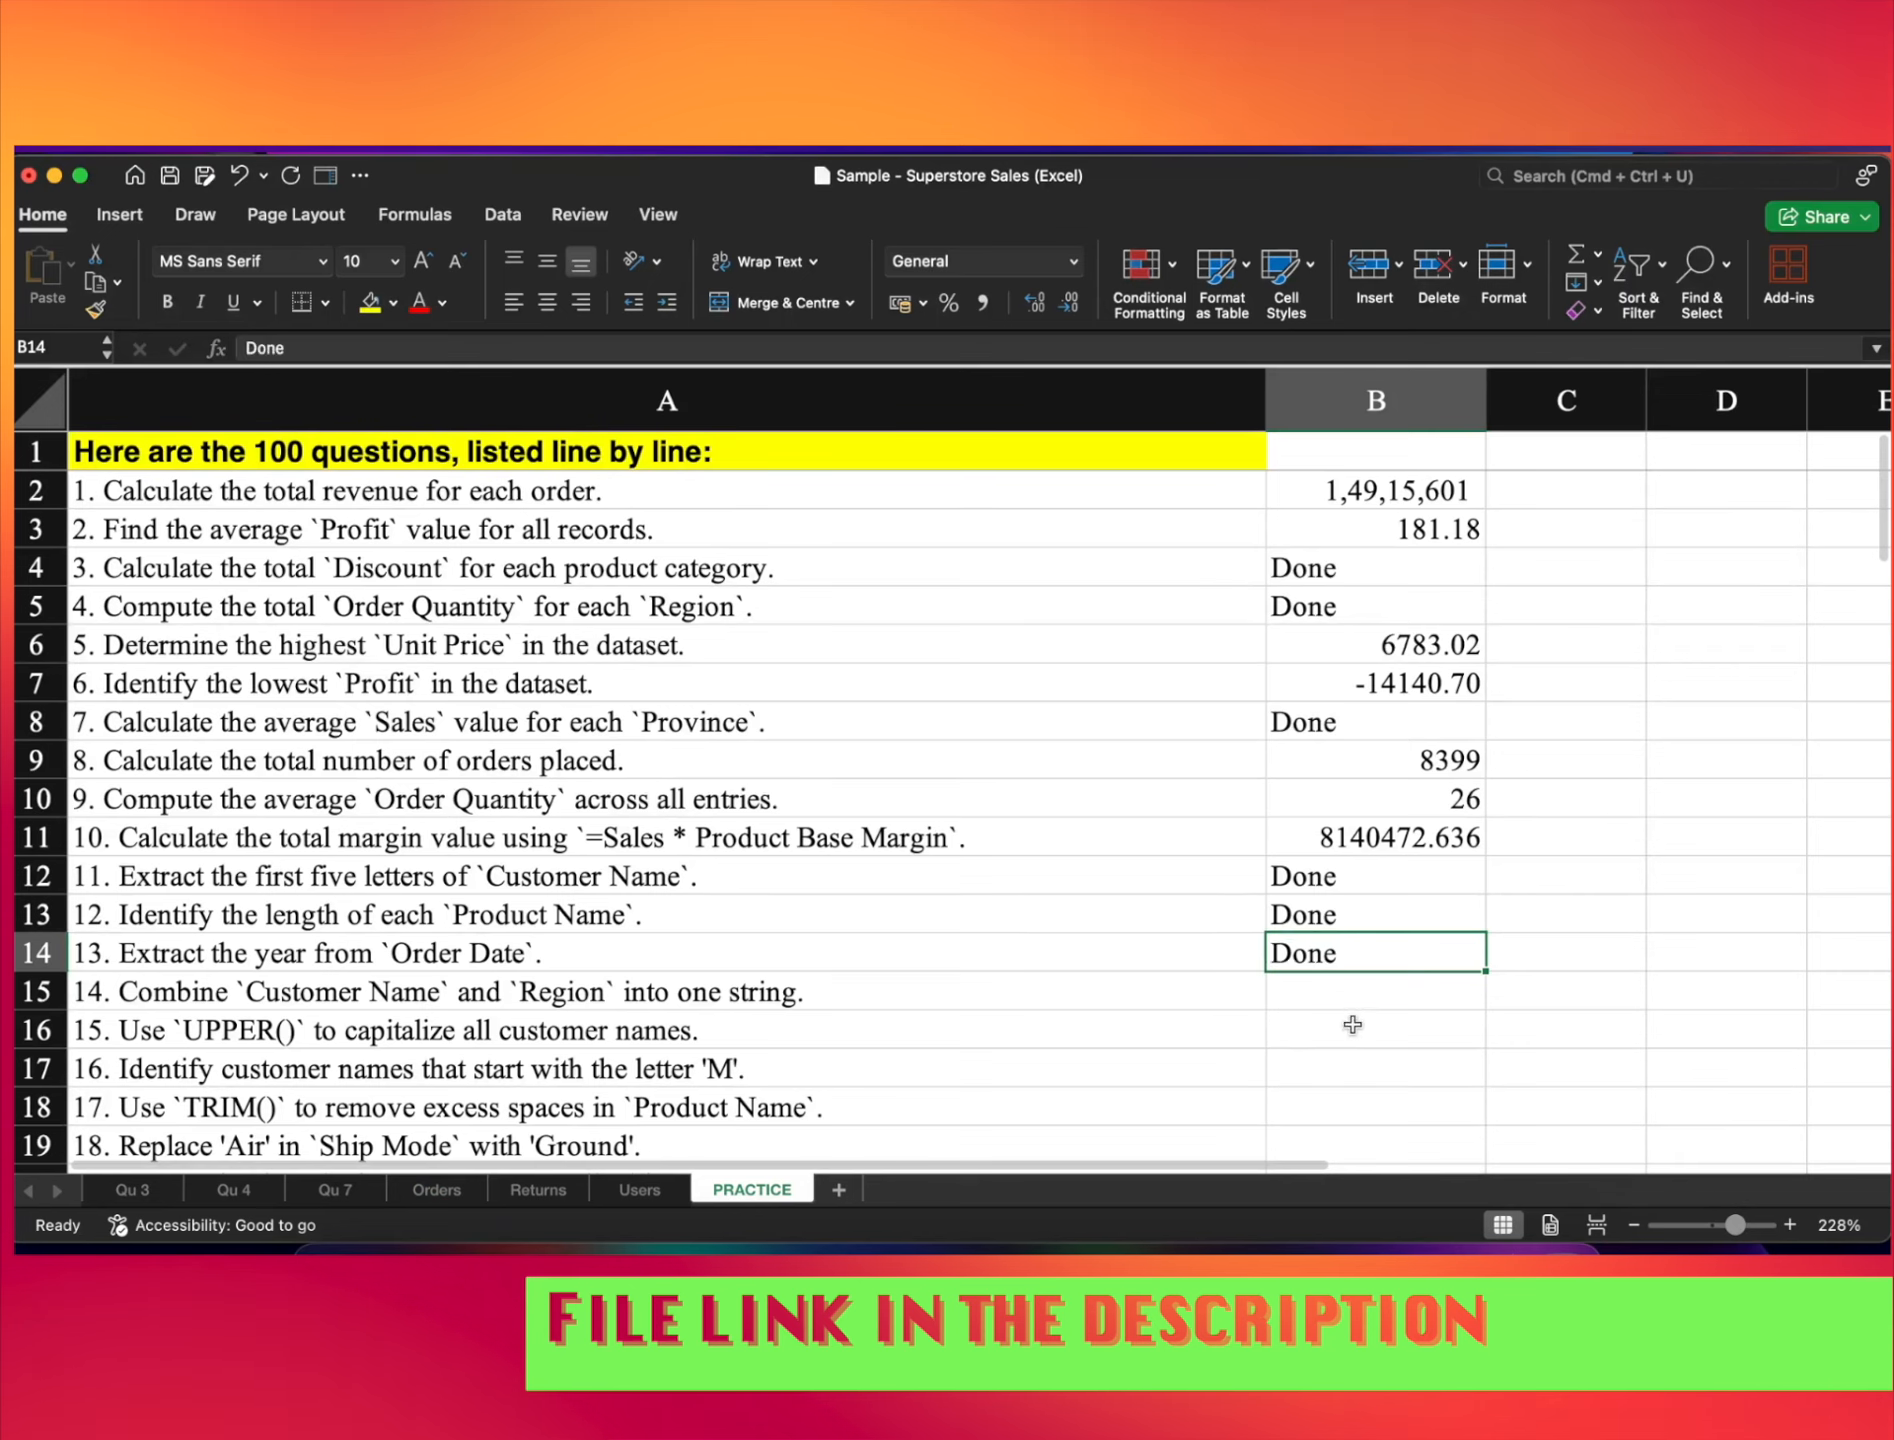
{"action": "key", "text": "Return"}
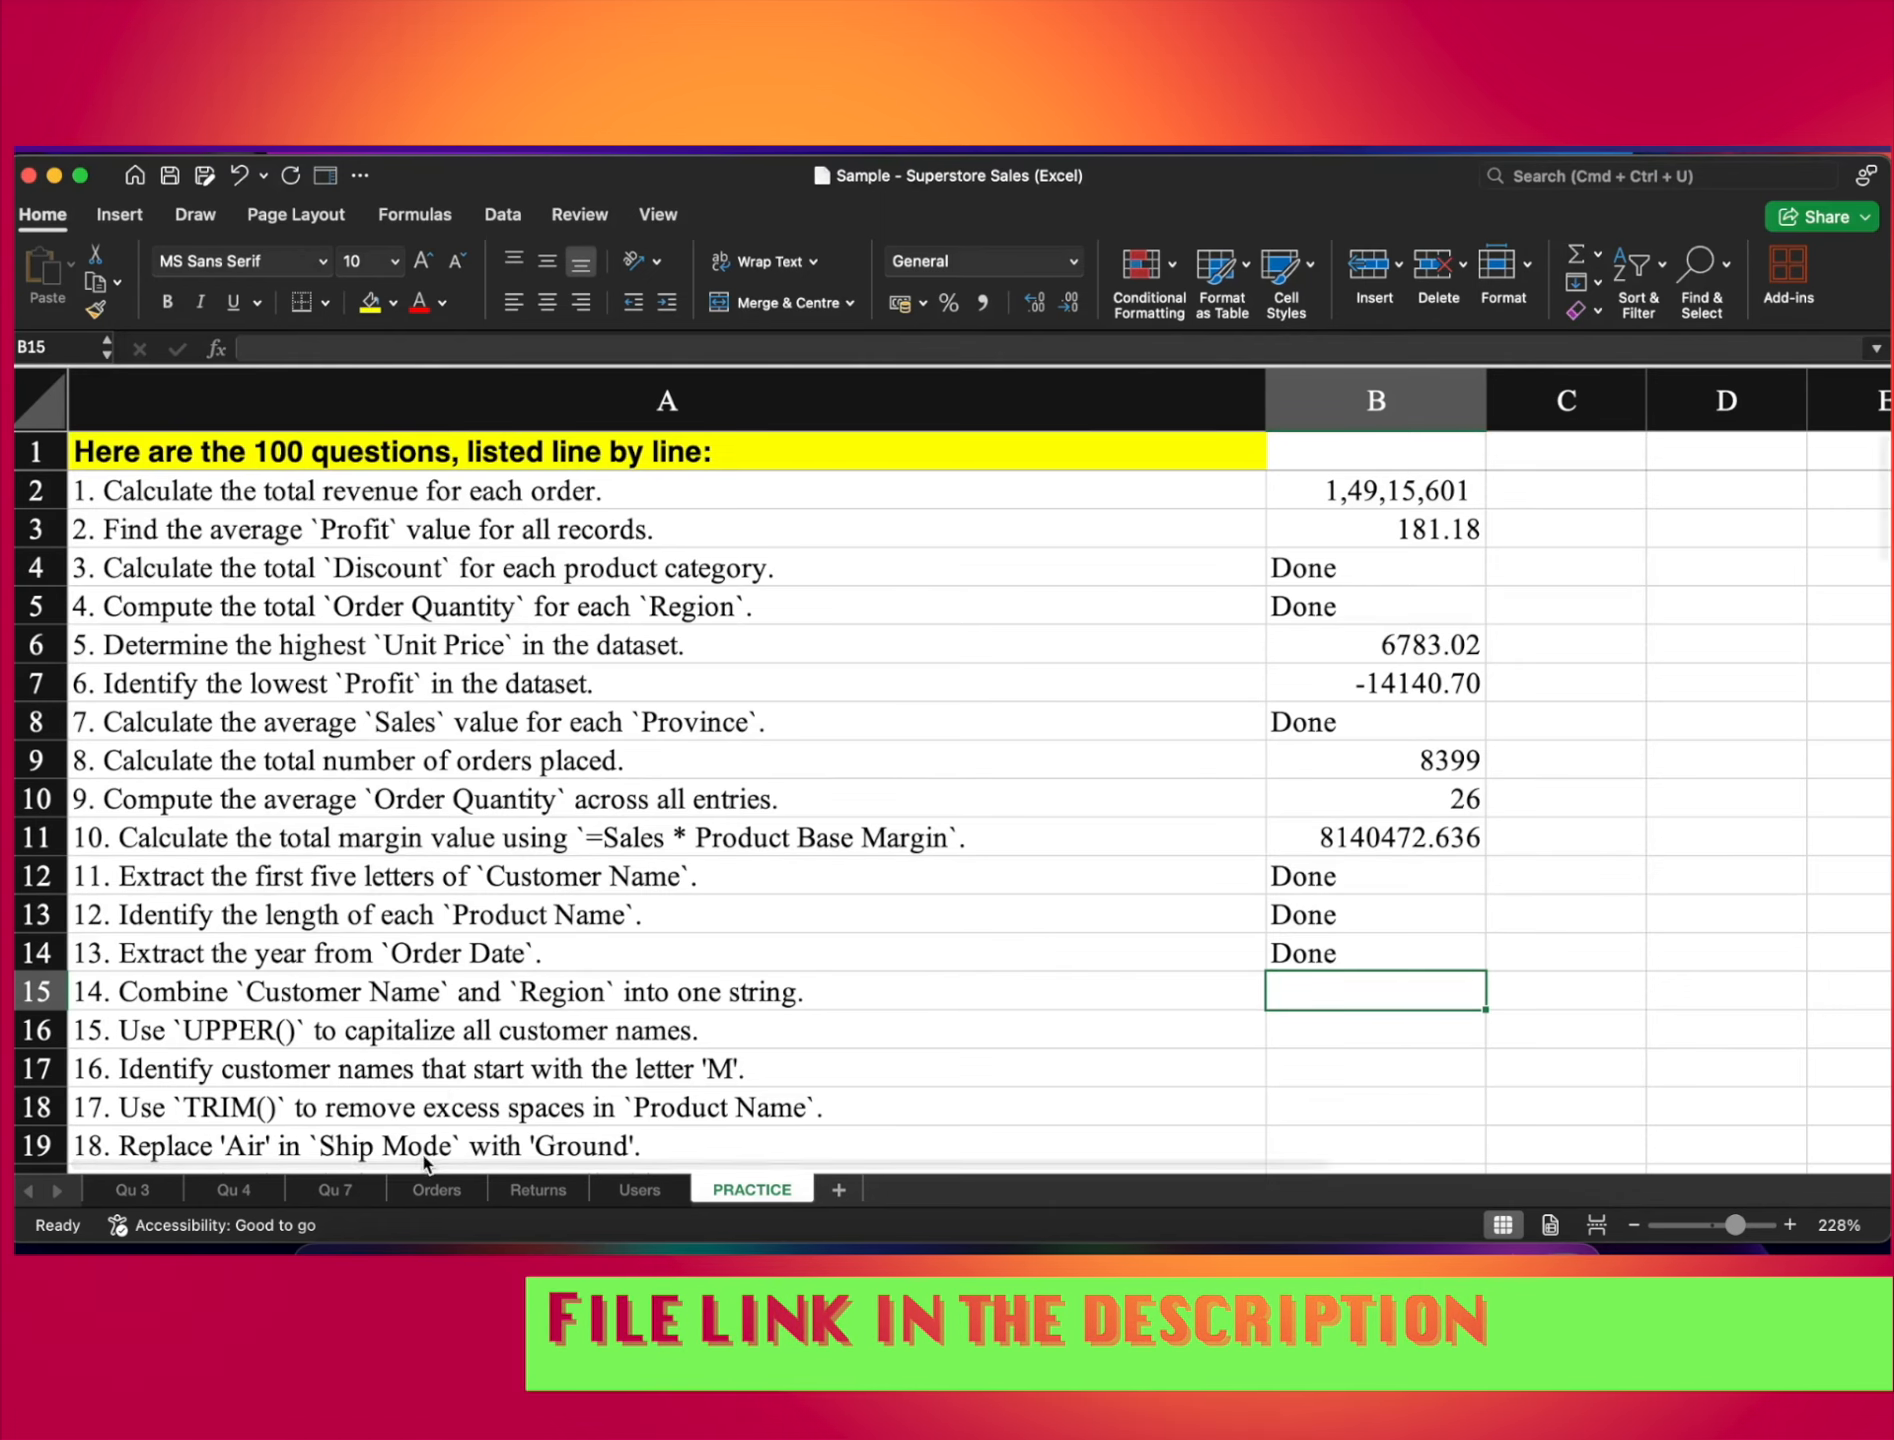
Insert a new column between Region and Customer Segment on the Orders sheet
{"action": "left_click", "coordinate": [436, 1189]}
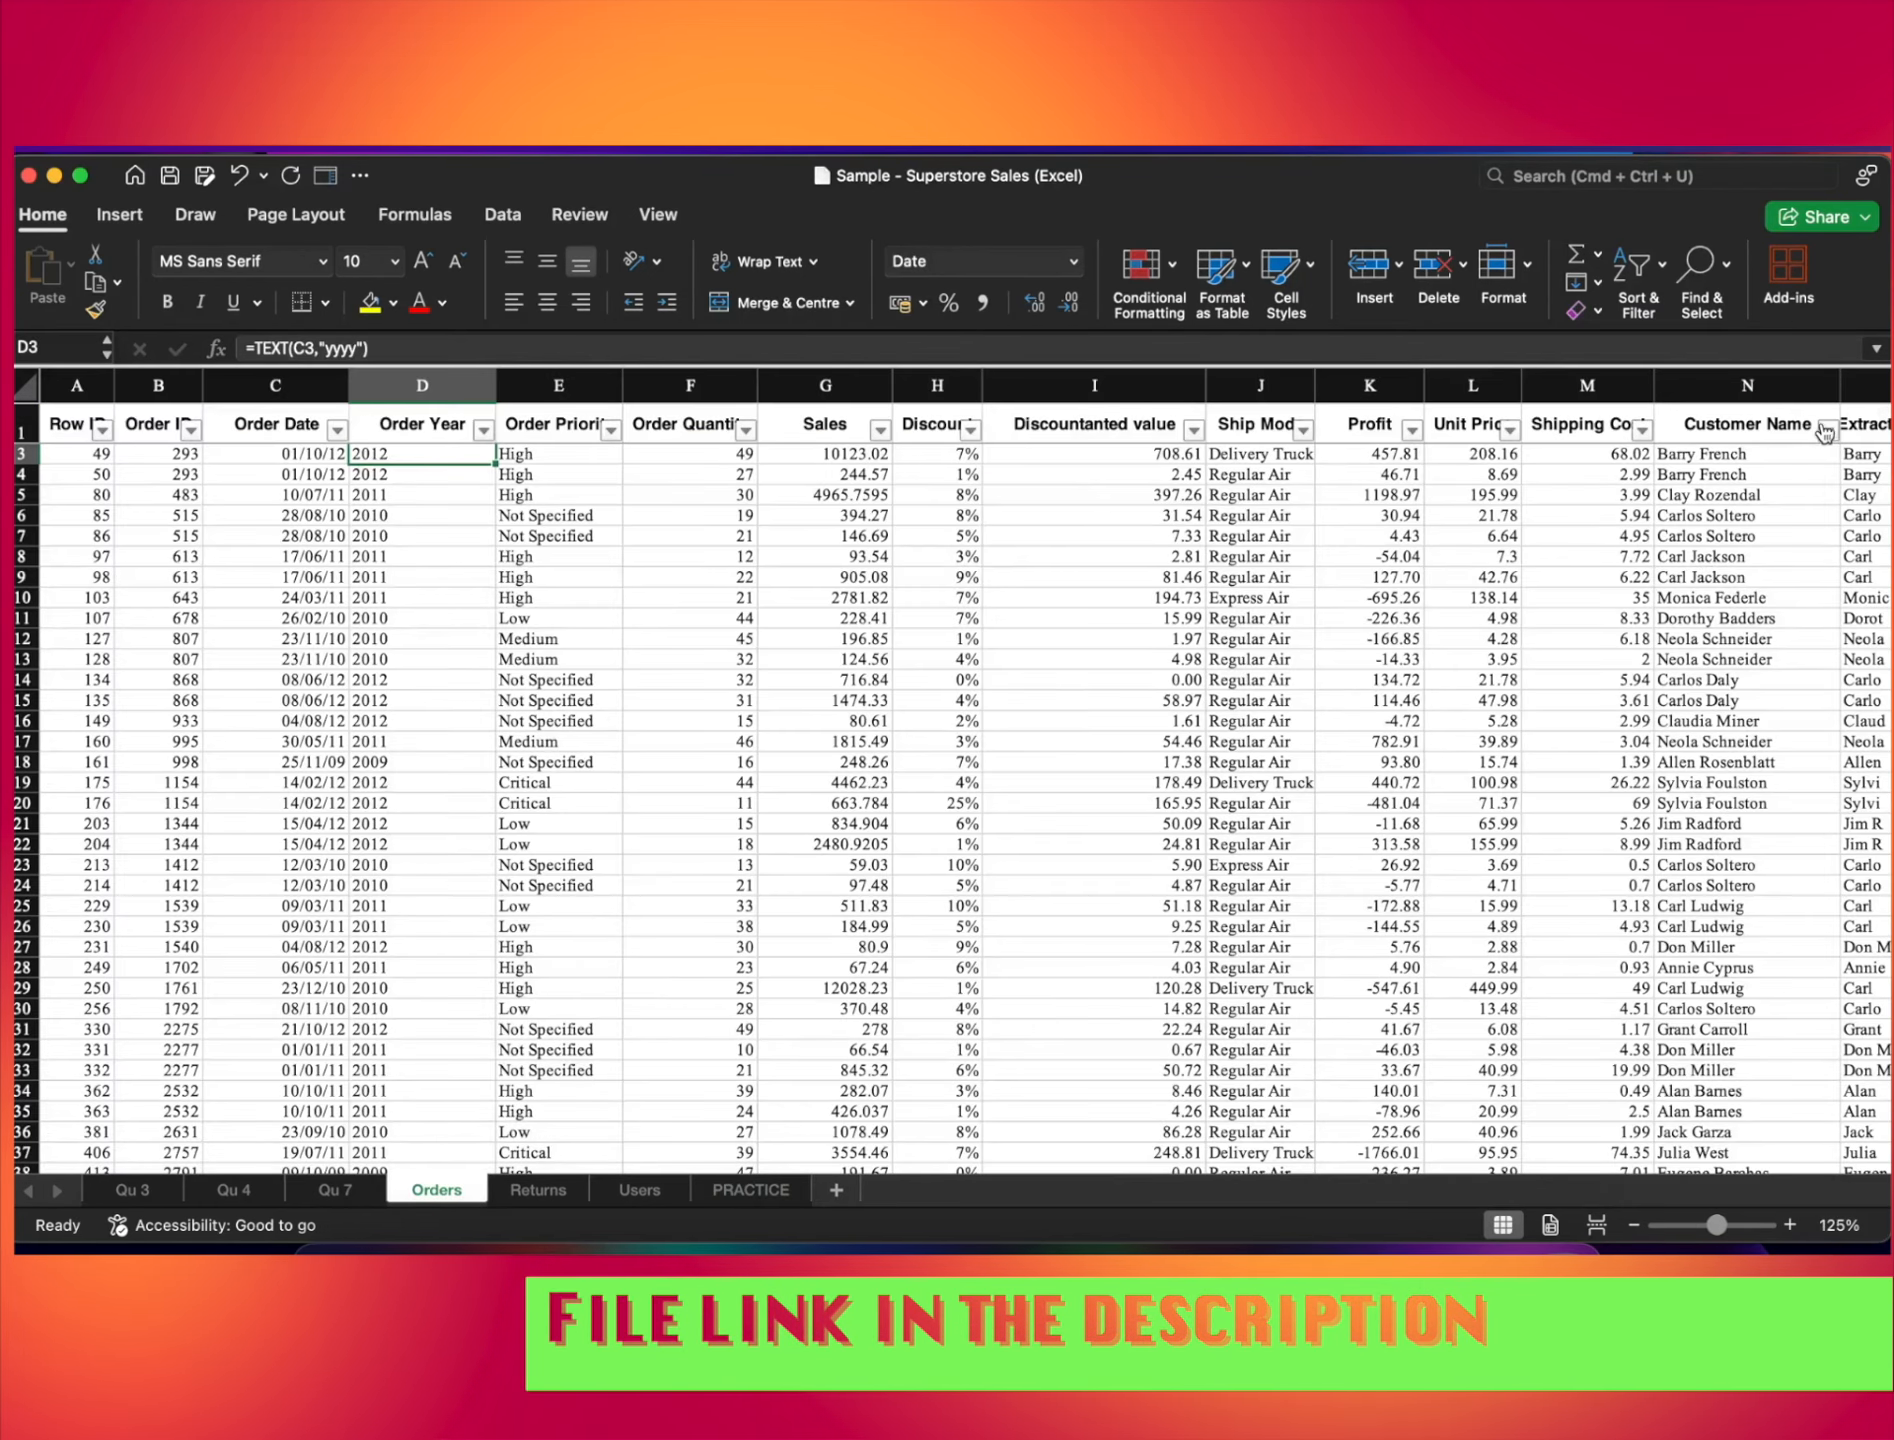
{"action": "left_click", "coordinate": [1790, 414]}
{"action": "key", "text": "Right"}
{"action": "key", "text": "Right"}
{"action": "key", "text": "Right"}
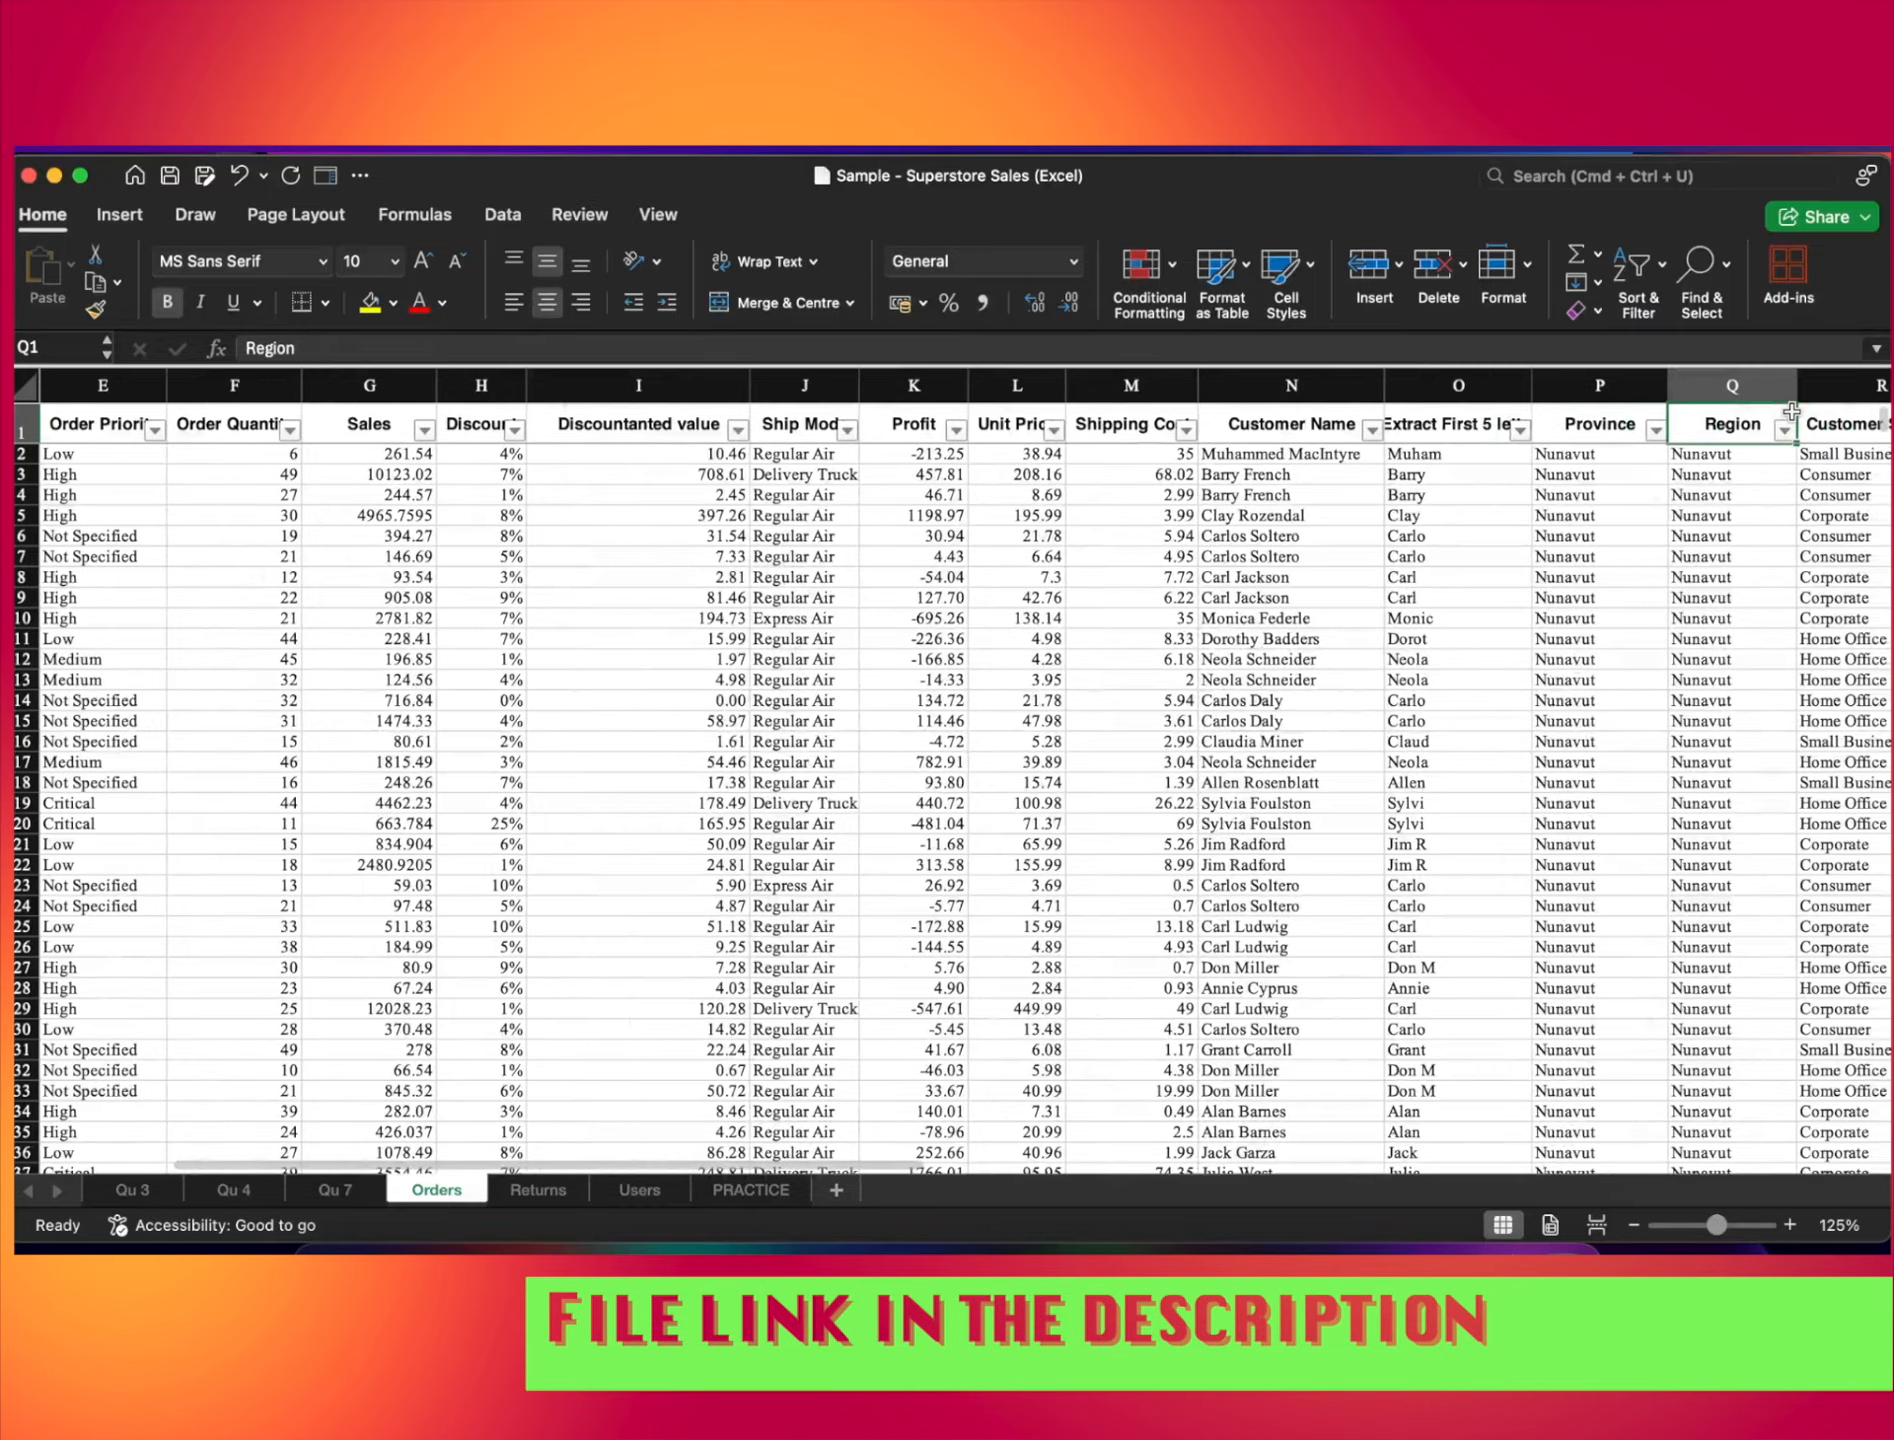
{"action": "key", "text": "Right"}
{"action": "left_click", "coordinate": [1770, 388]}
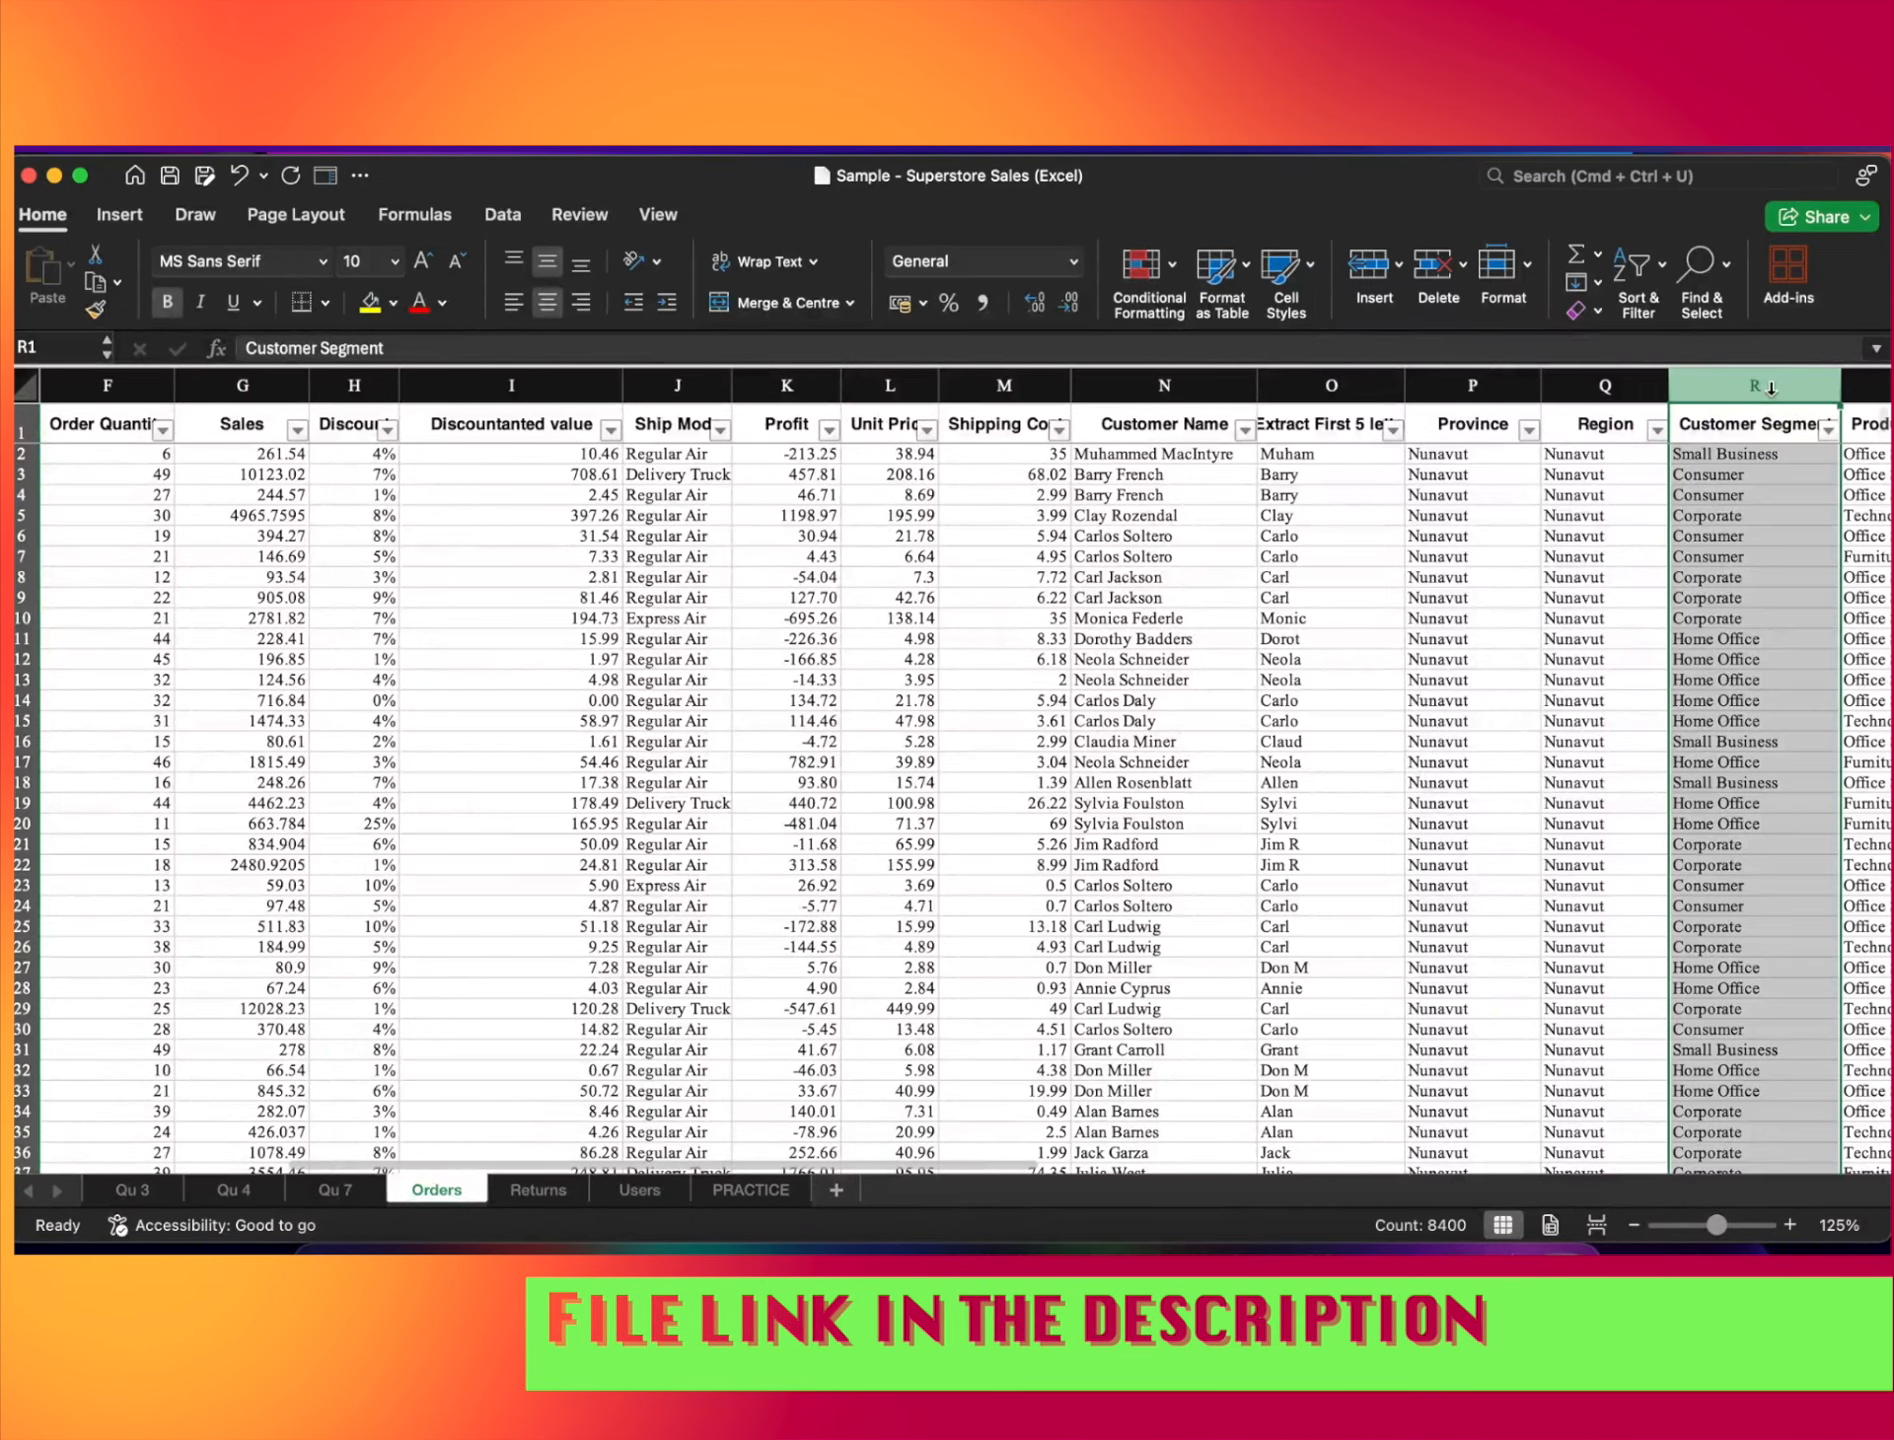
{"action": "left_click_drag", "start_coordinate": [1771, 388], "coordinate": [1756, 376]}
{"action": "key", "text": "super+shift+equal"}
{"action": "key", "text": "Down"}
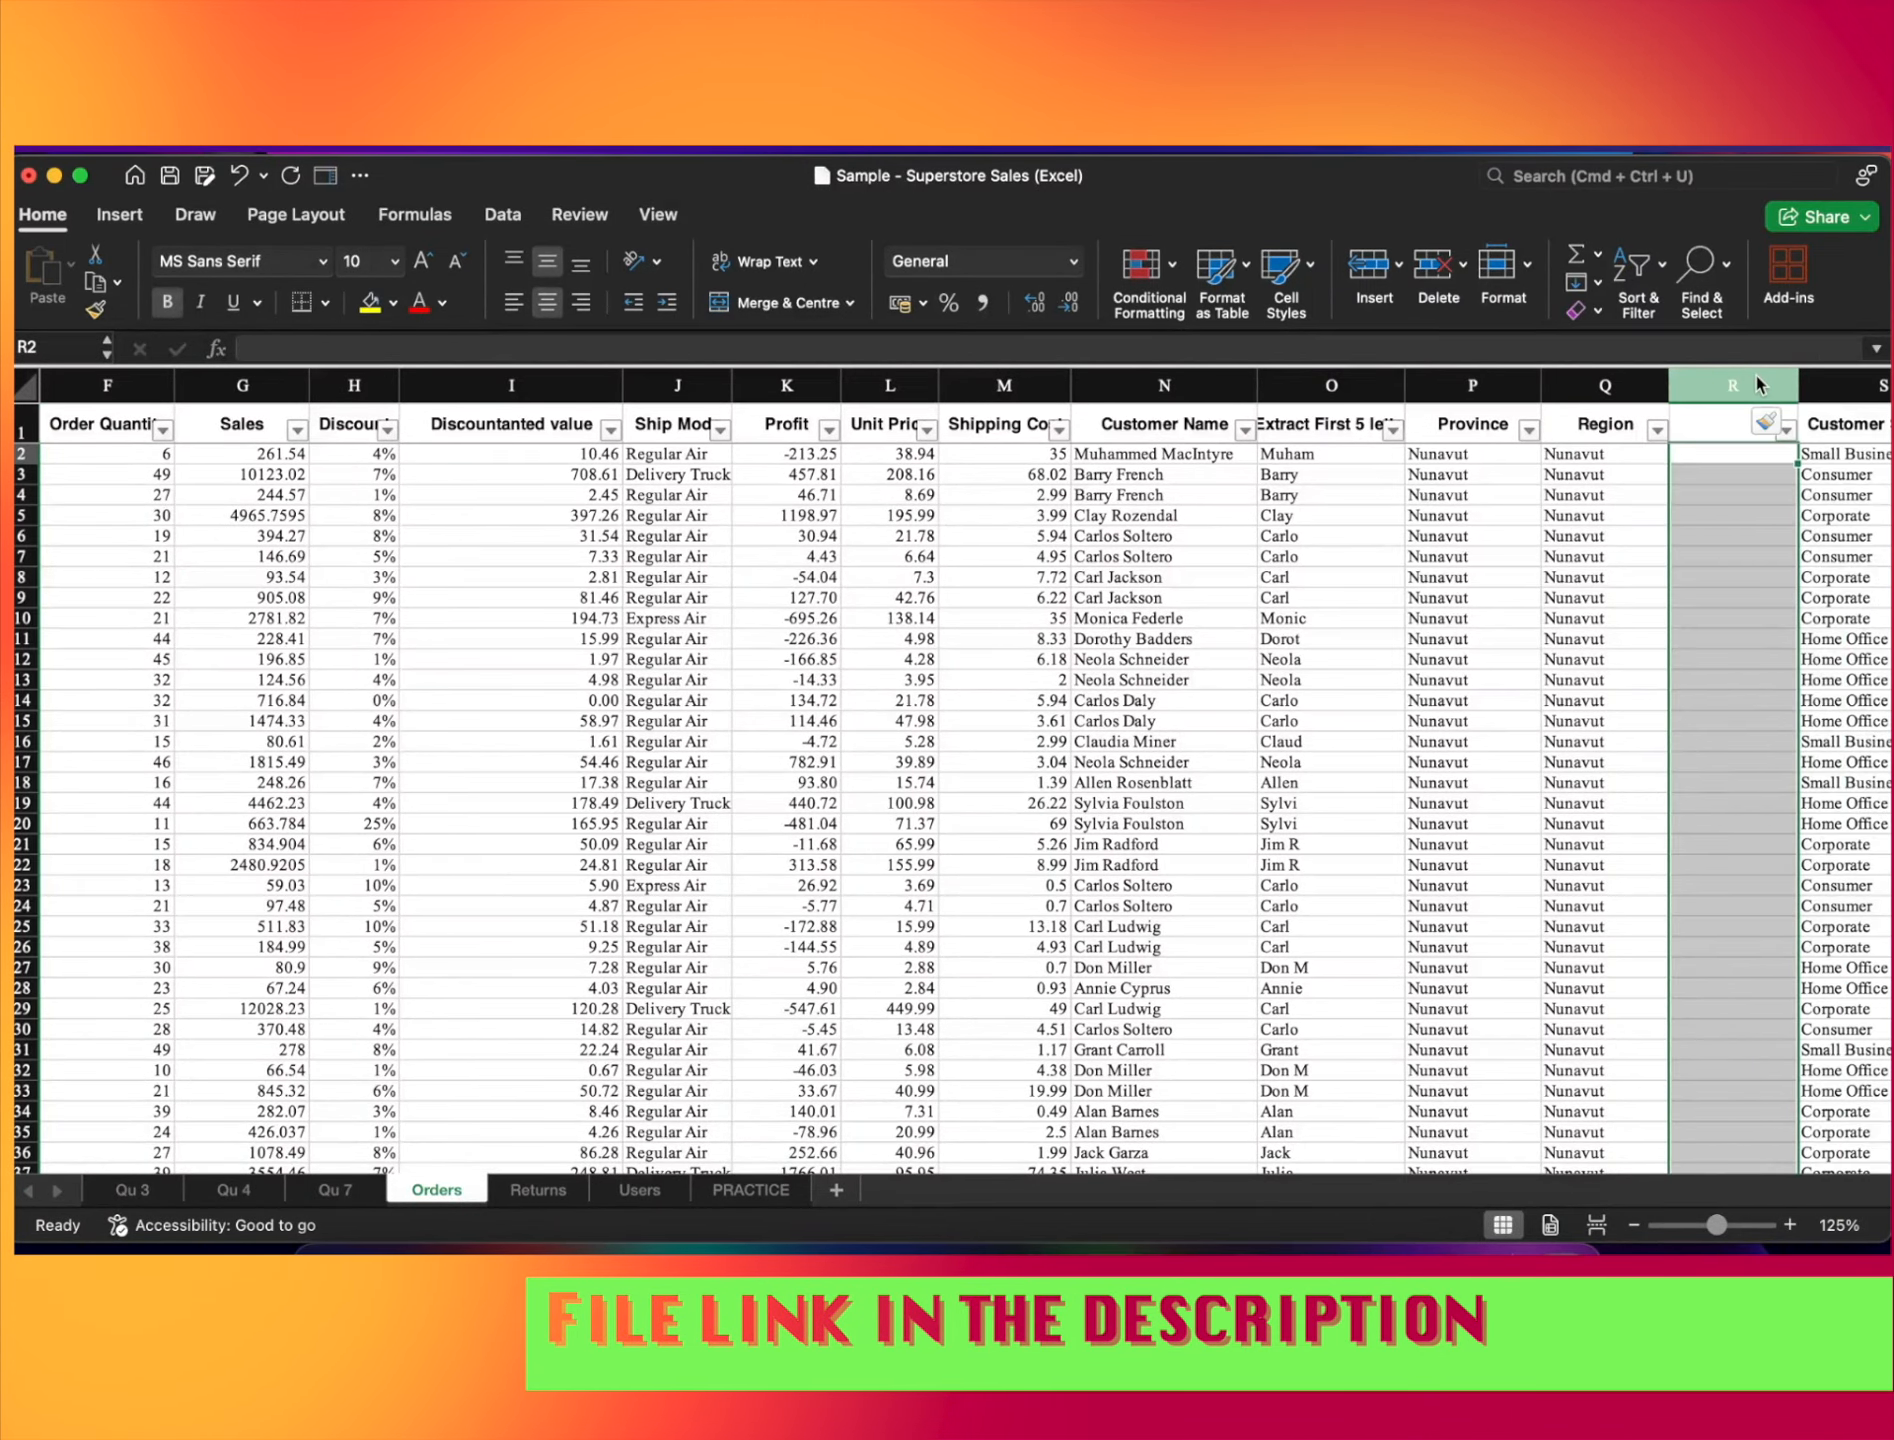
Head the new column R "Combine Customer name & Region" and widen it to fit the heading
{"action": "key", "text": "Up"}
{"action": "type", "text": "Combi"}
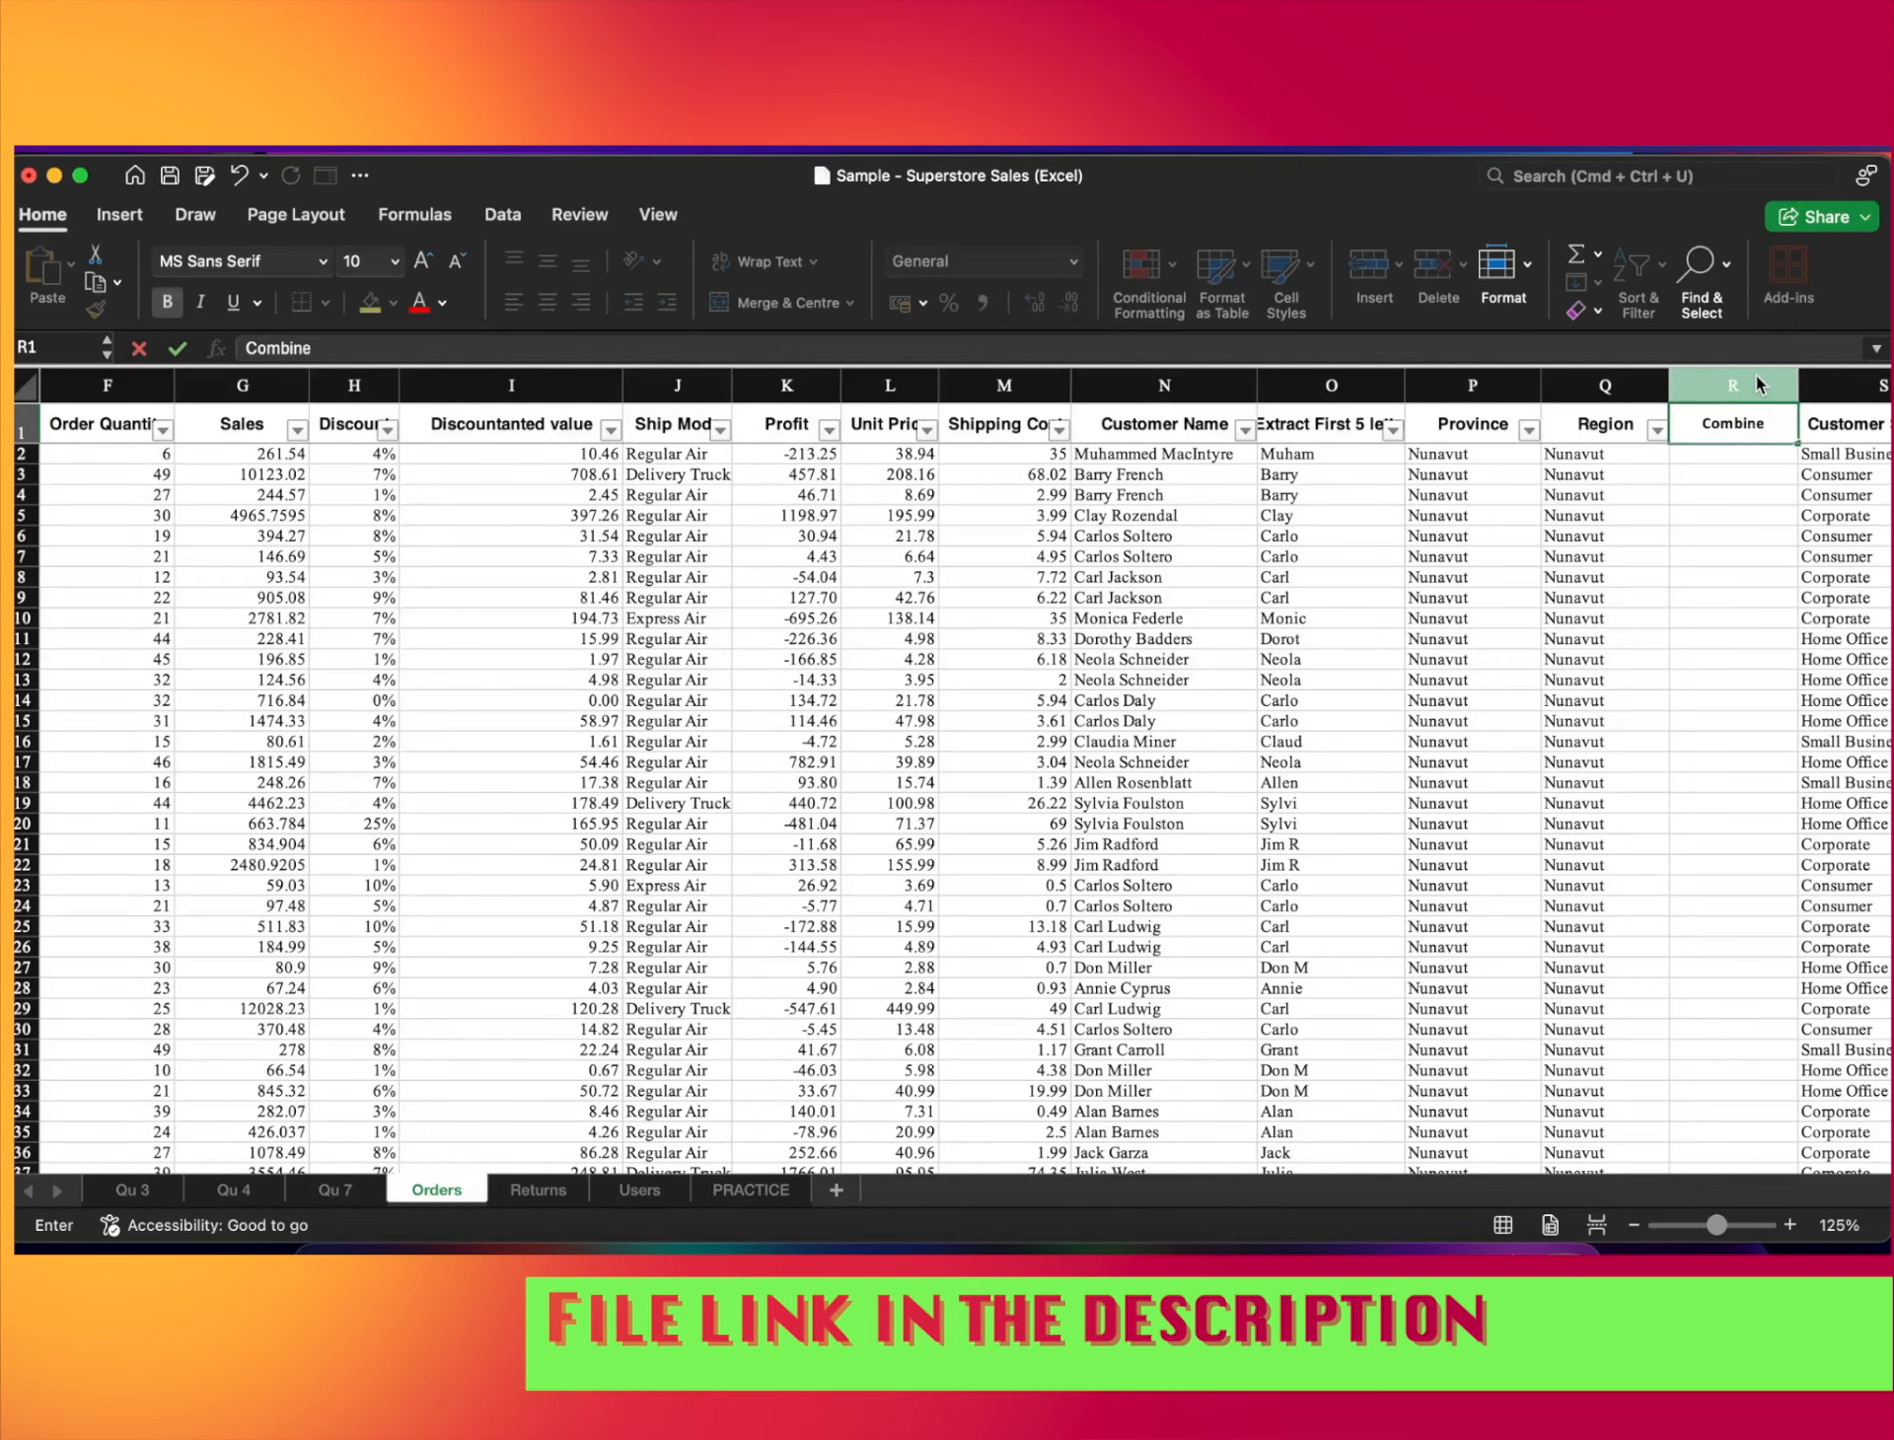
{"action": "type", "text": "ne Customer name"}
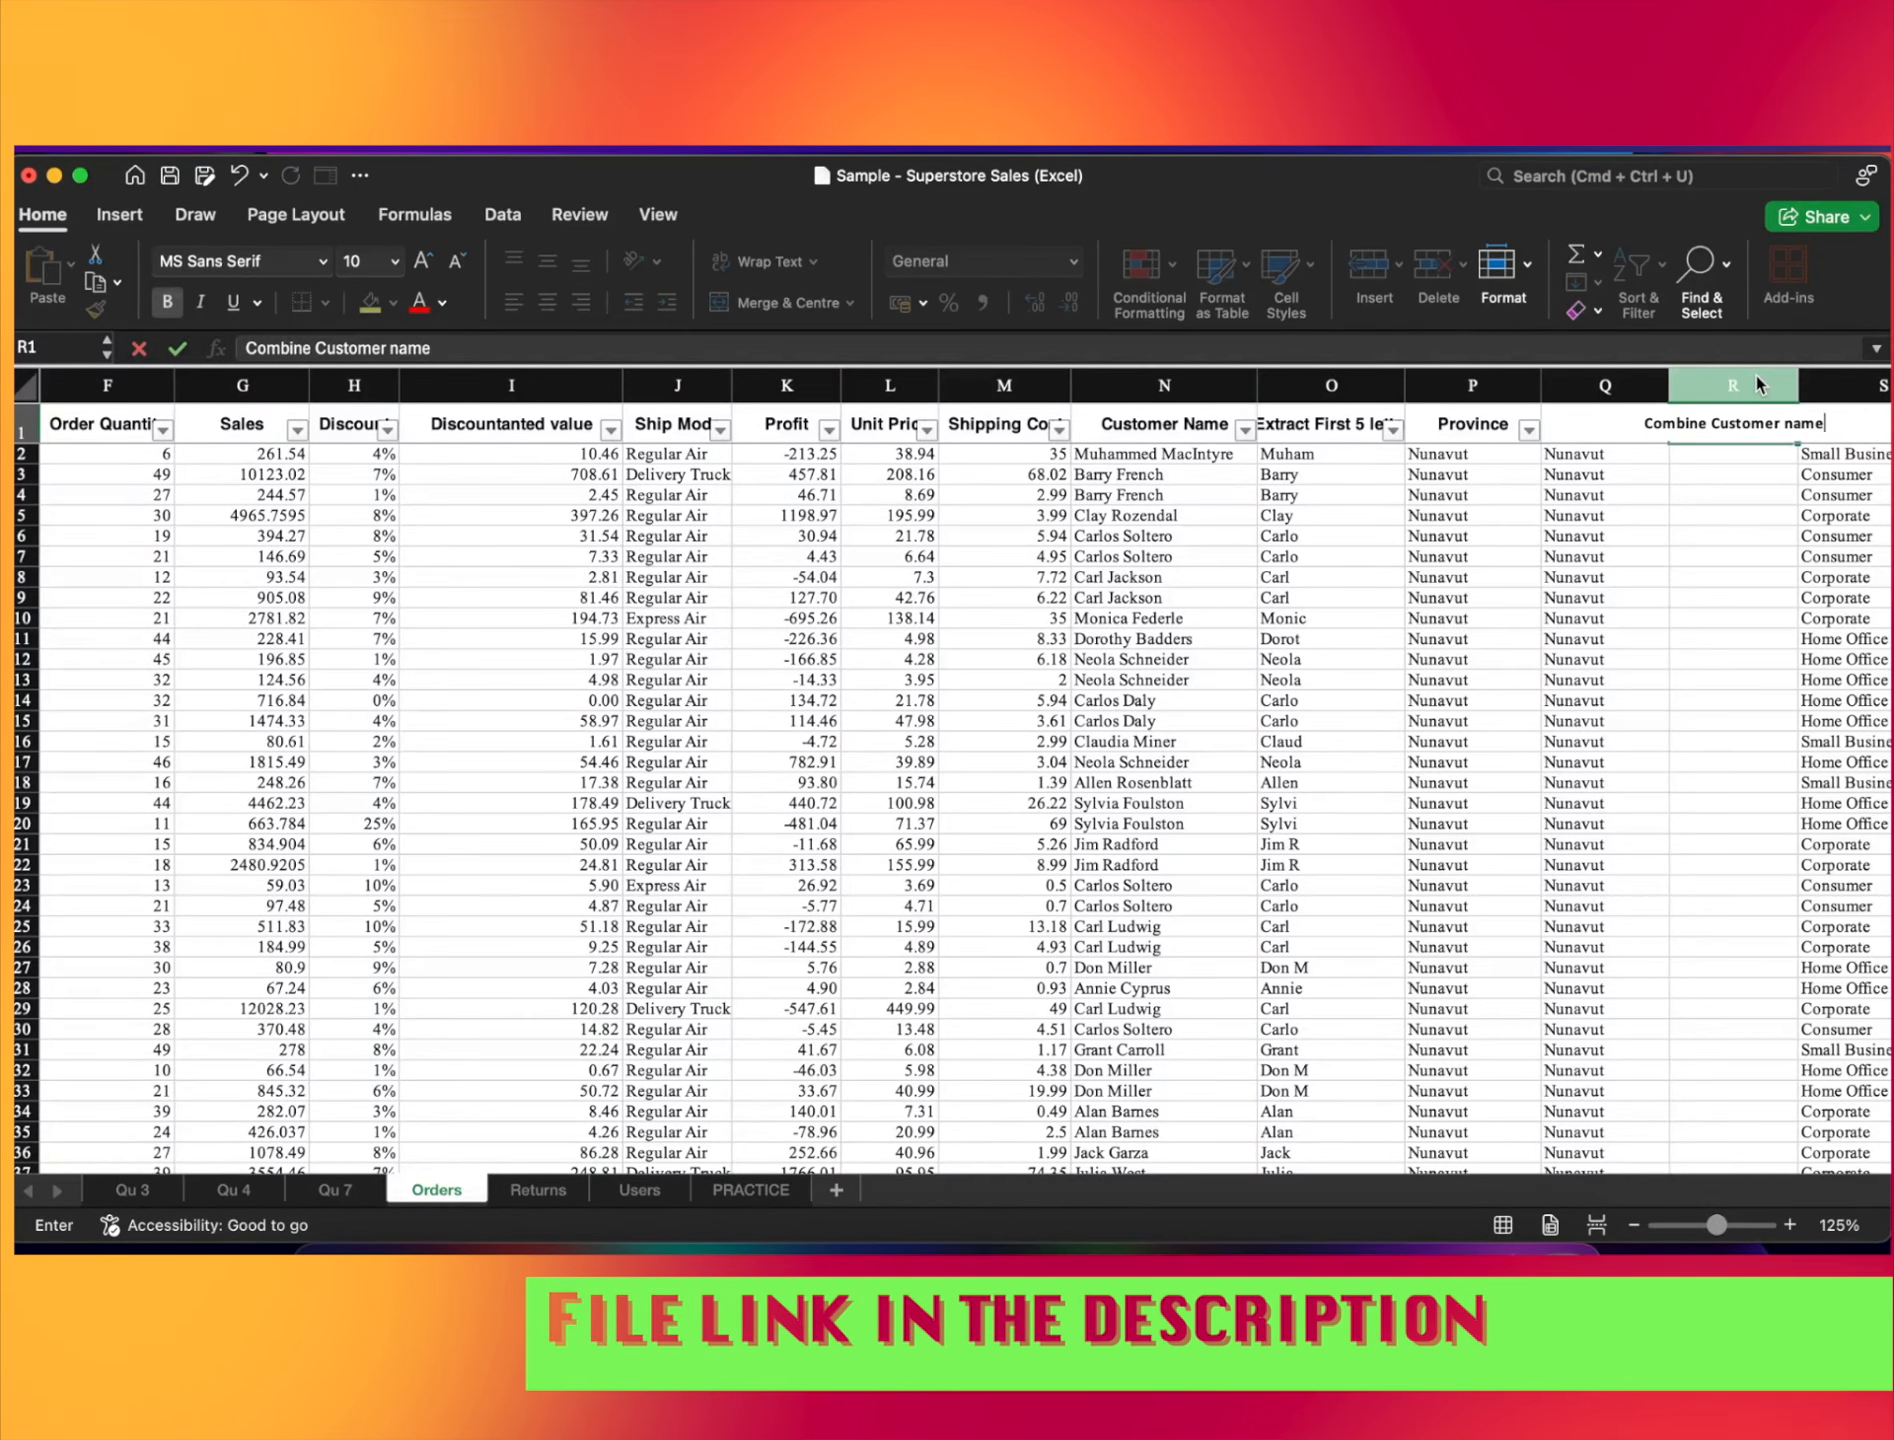
{"action": "type", "text": " & Region"}
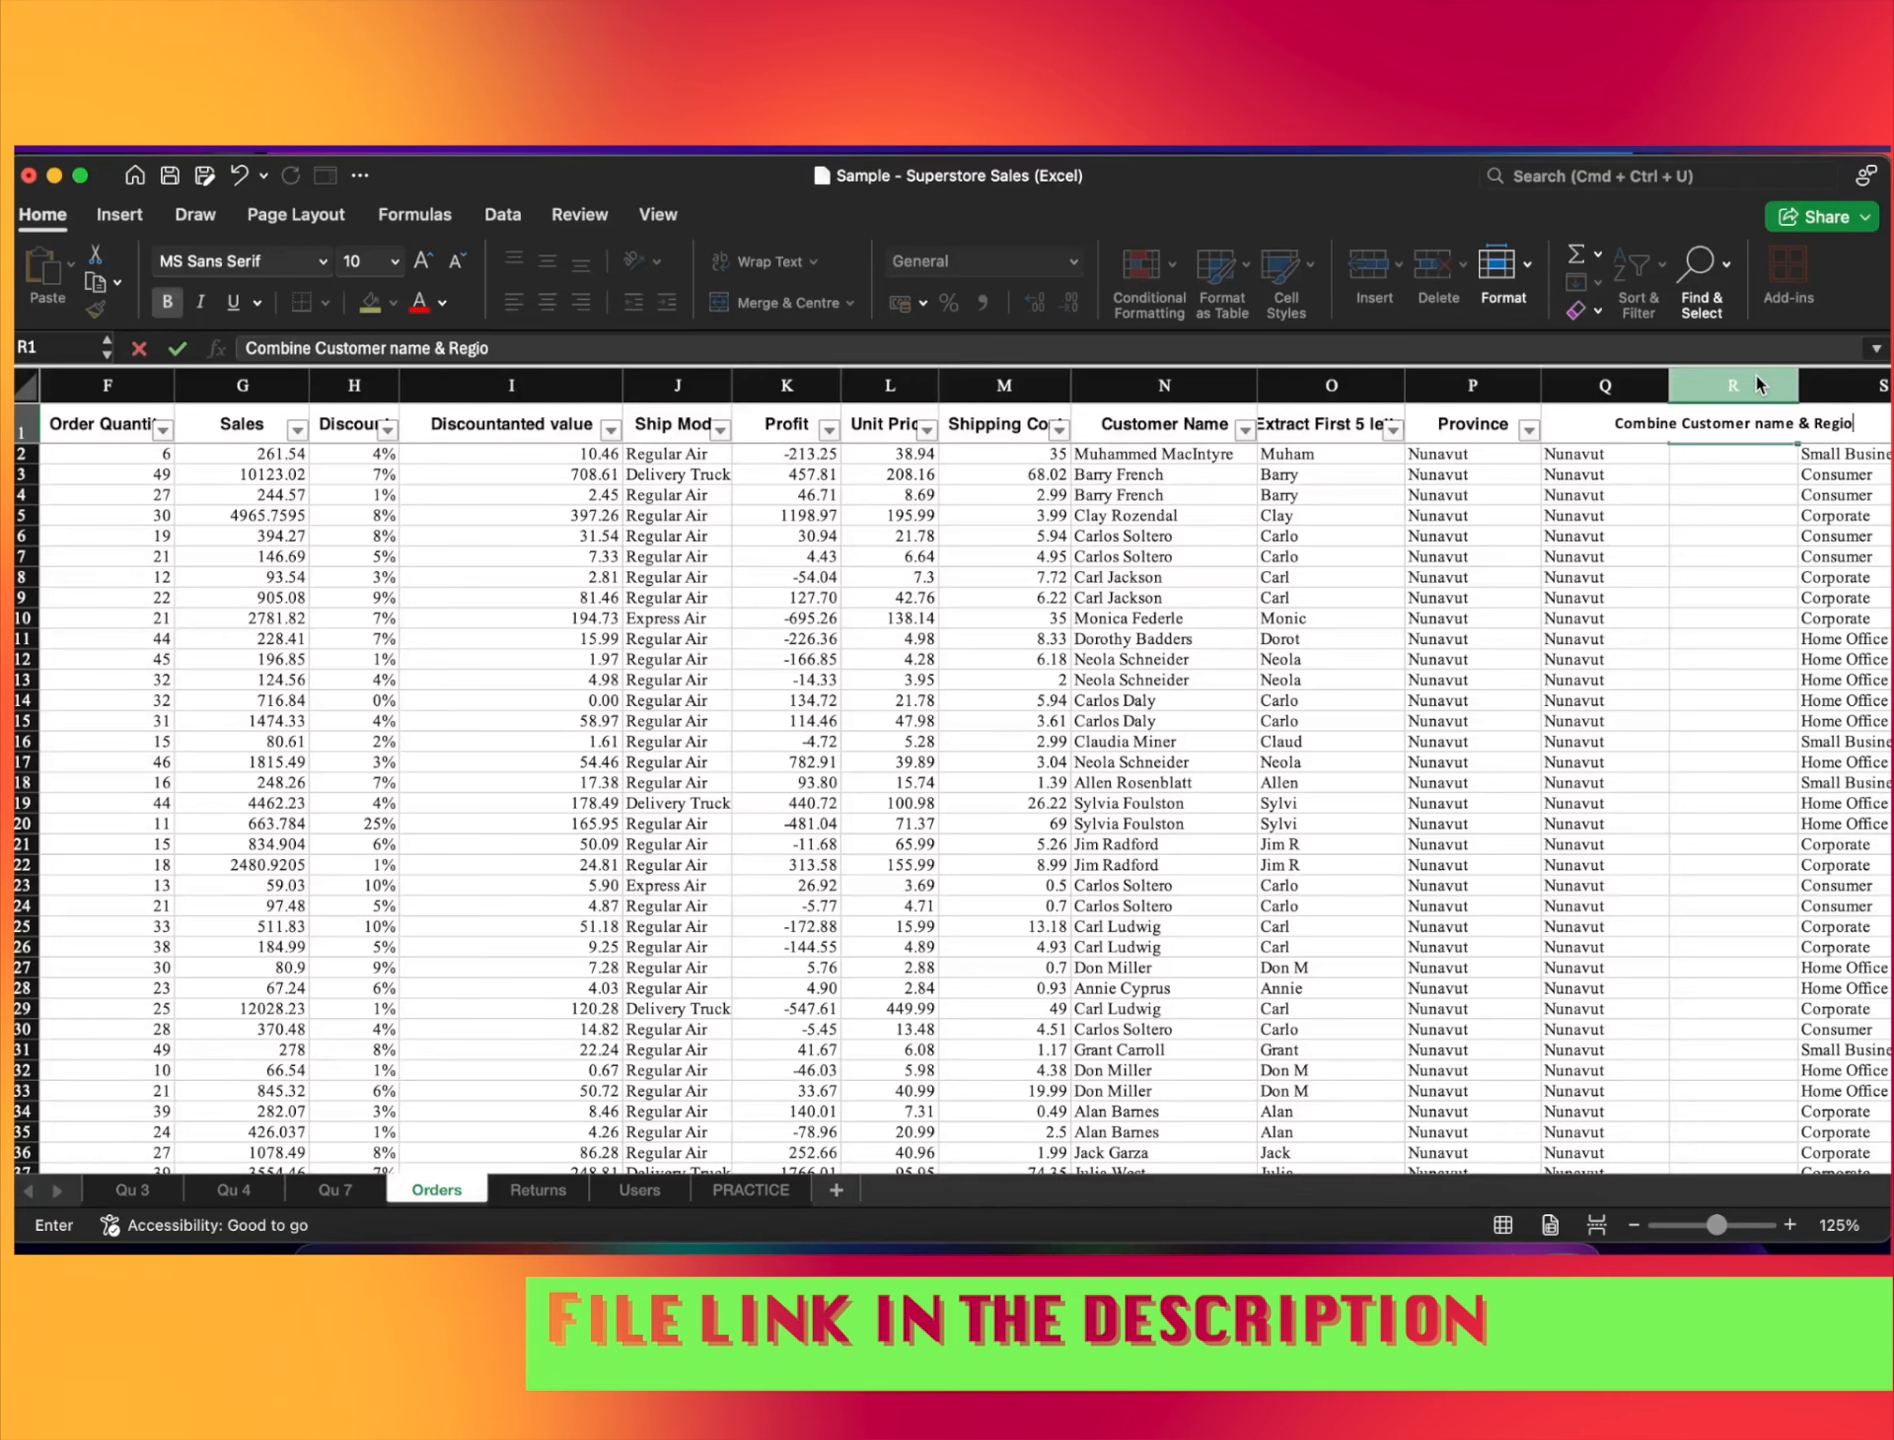
{"action": "key", "text": "Return"}
{"action": "left_click_drag", "start_coordinate": [1797, 385], "coordinate": [1888, 386]}
Join customer name and region in R2 with =CONCAT(N2,Q2) and copy the formula to R3
{"action": "type", "text": "="}
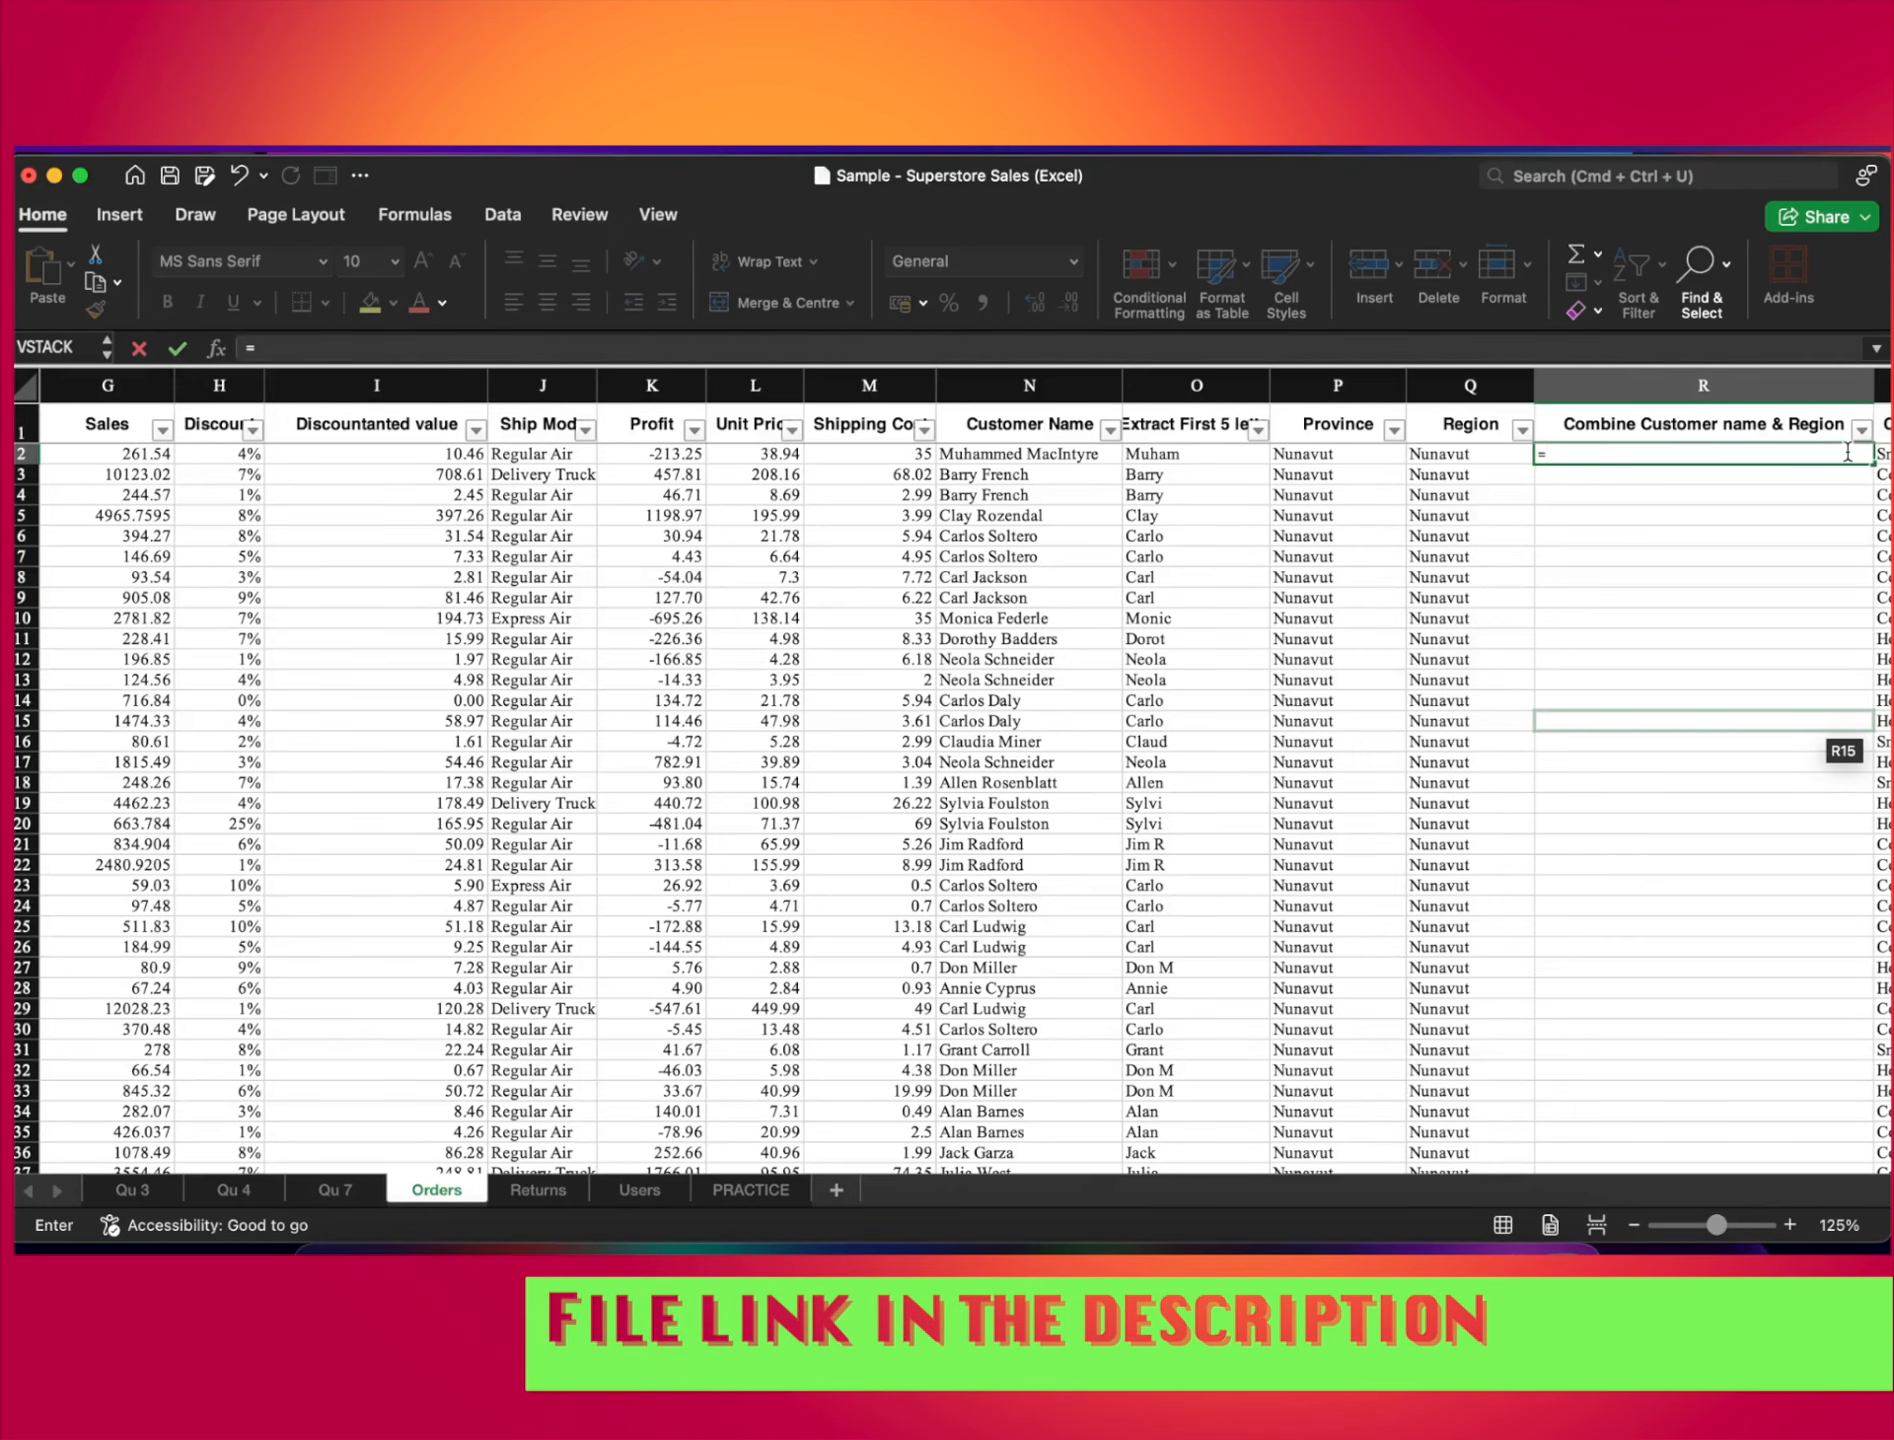
{"action": "type", "text": "con"}
{"action": "key", "text": "Tab"}
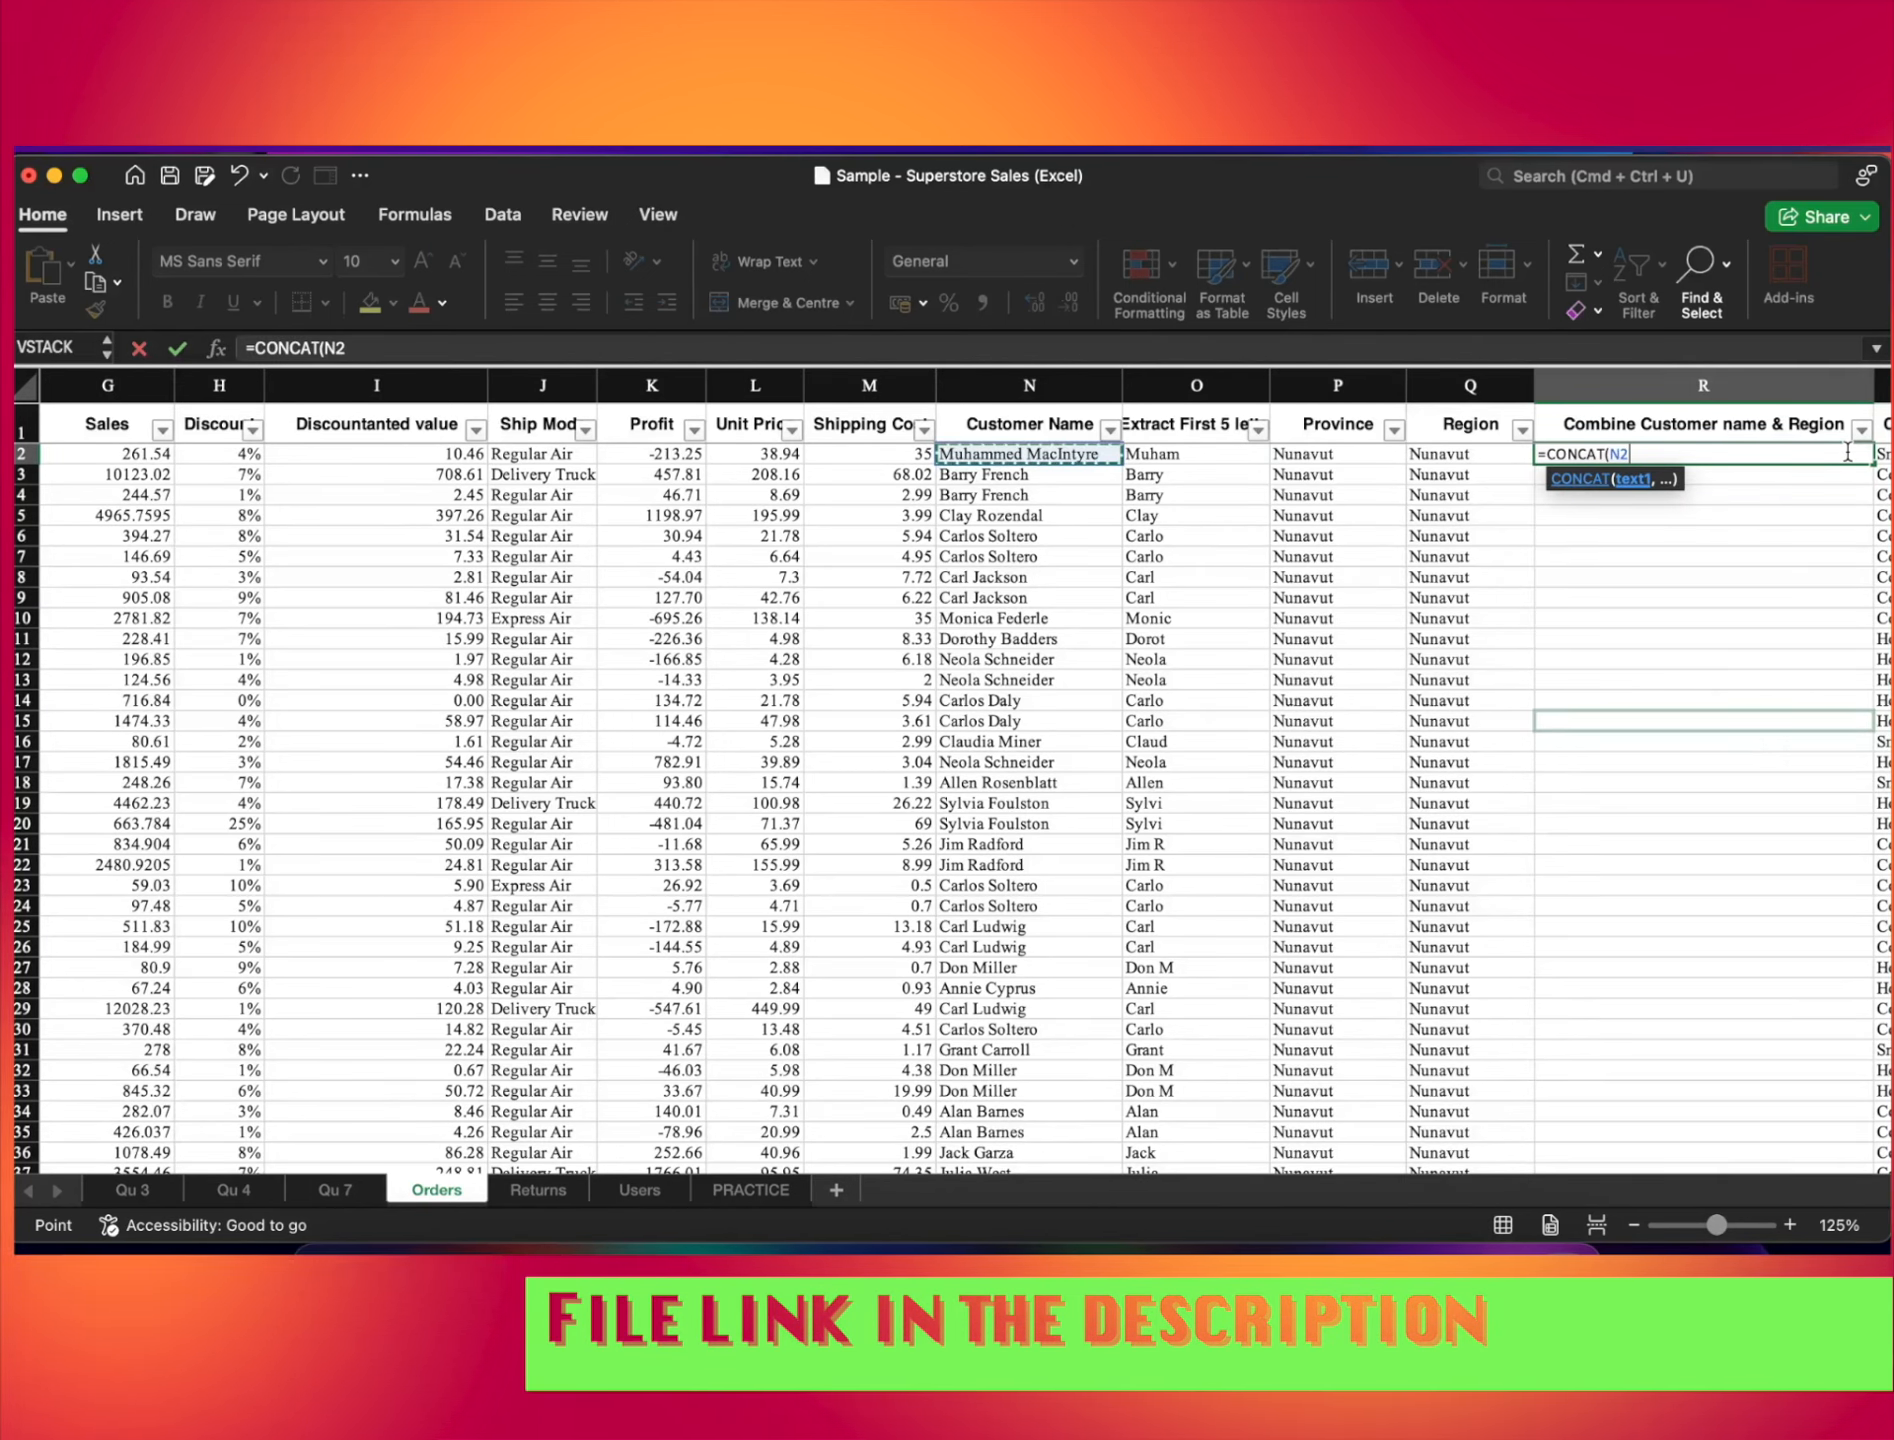
{"action": "type", "text": ","}
{"action": "key", "text": "Return"}
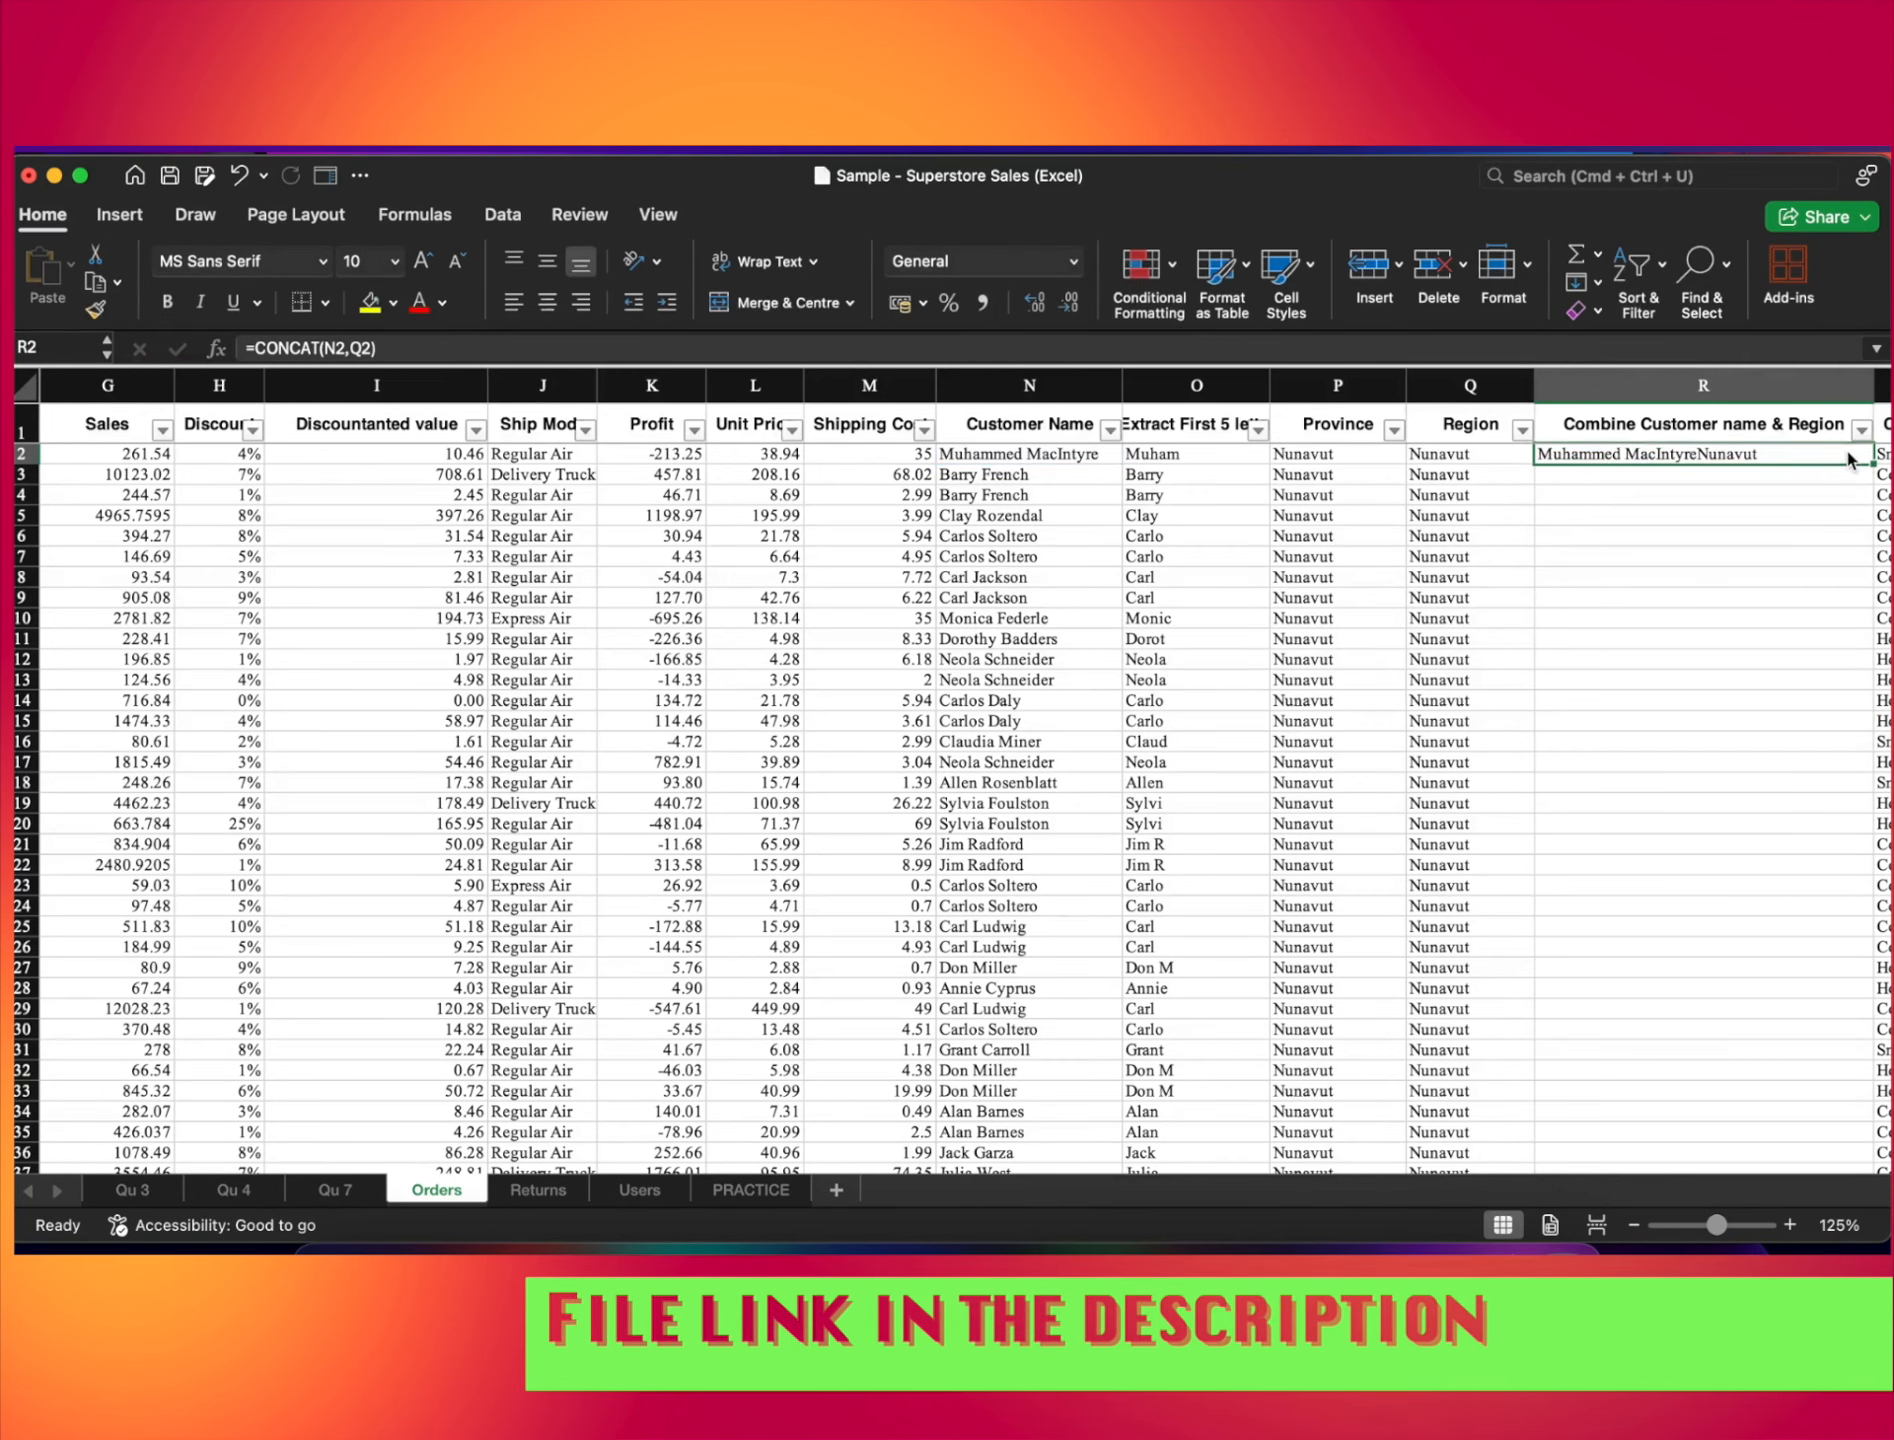
{"action": "key", "text": "super+c"}
{"action": "key", "text": "Down"}
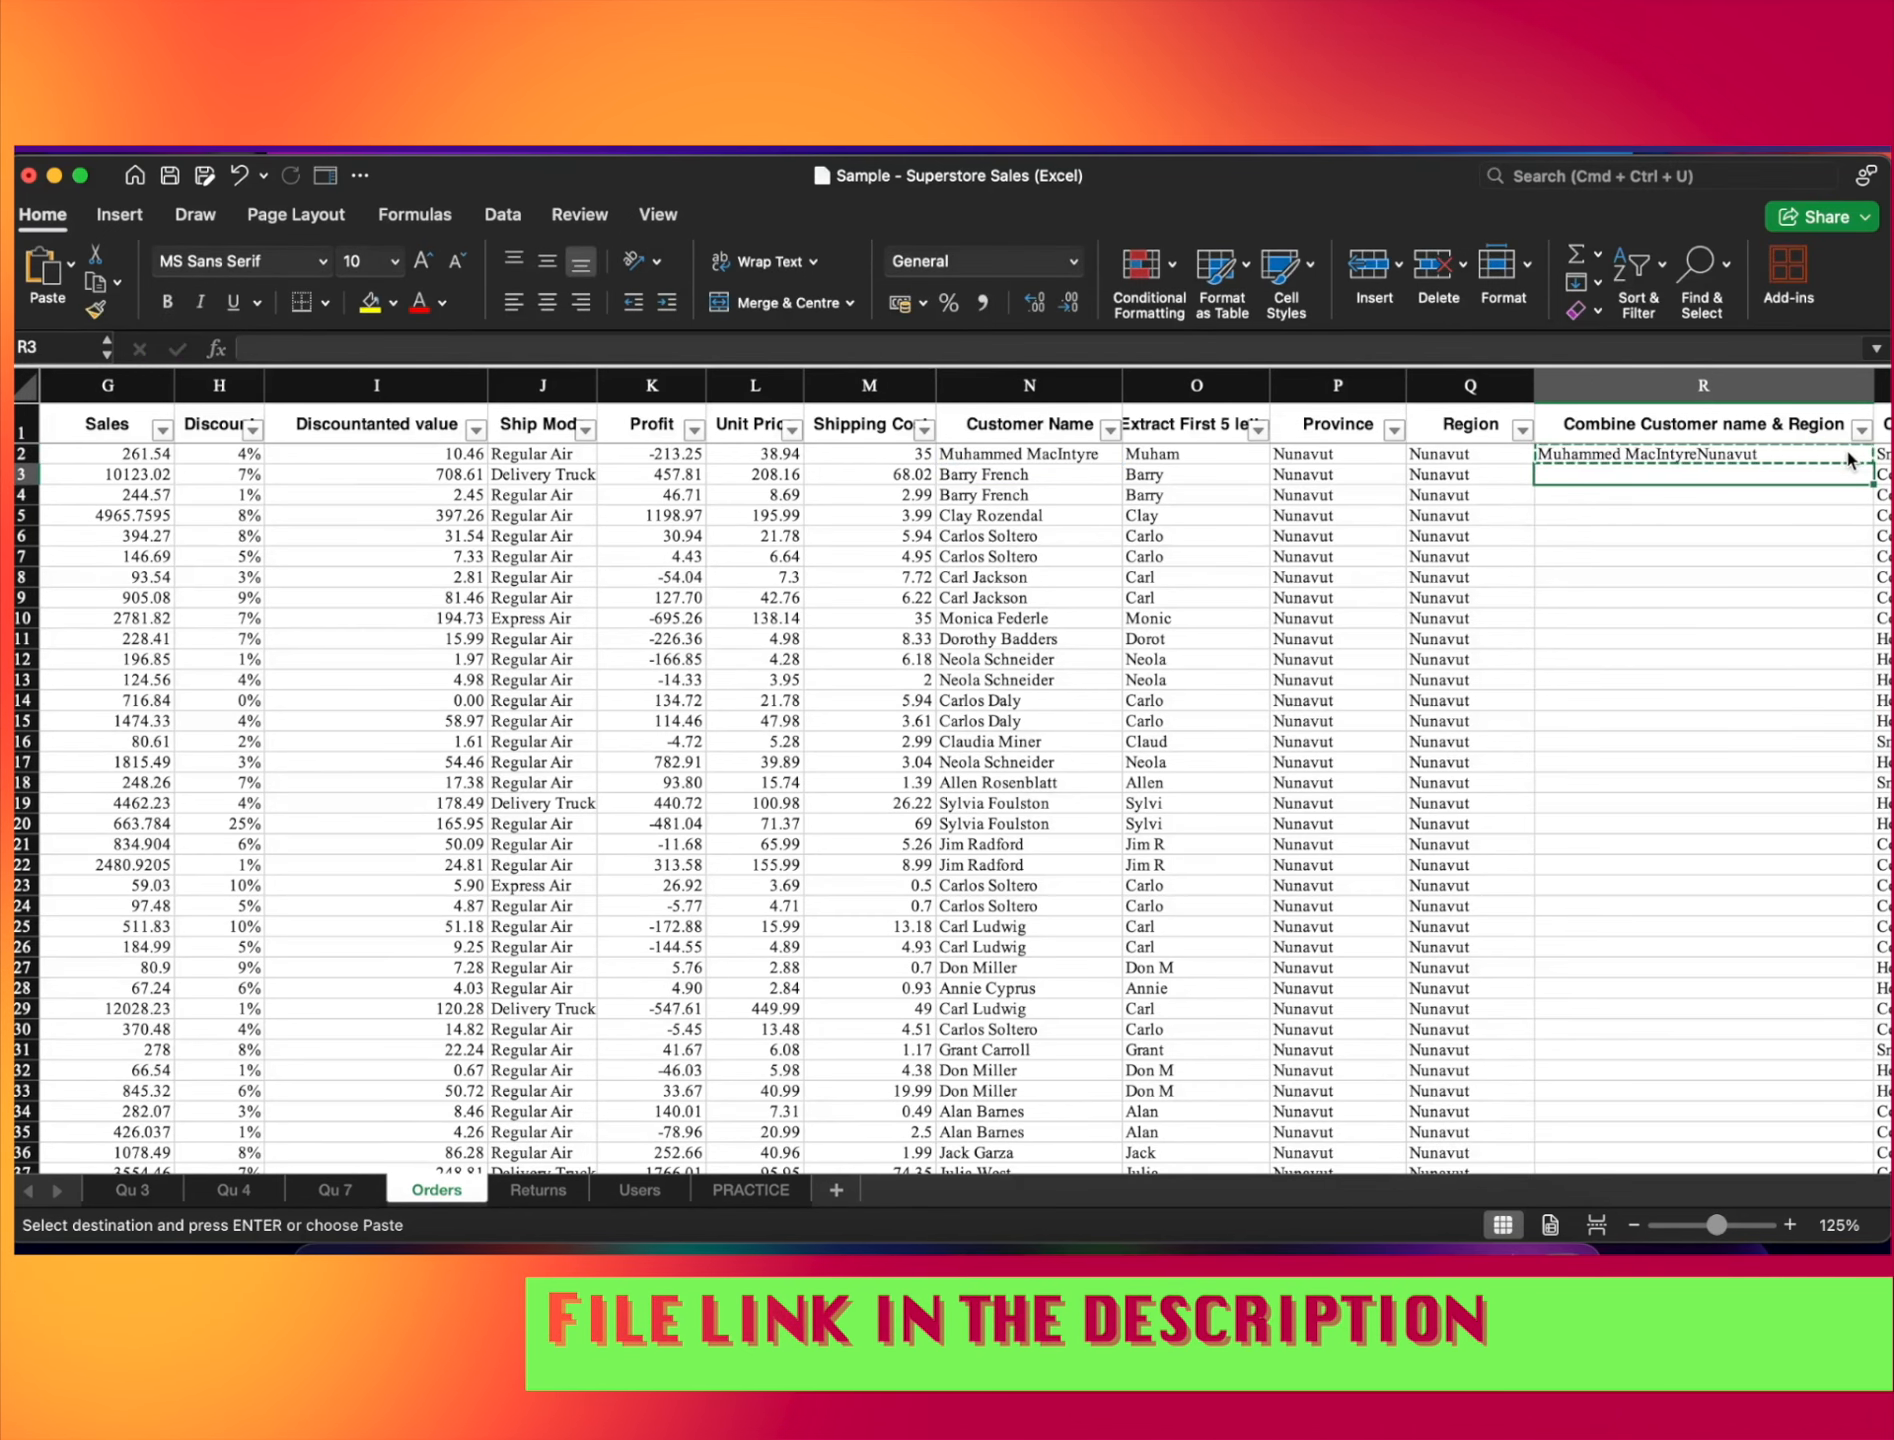
{"action": "key", "text": "Return"}
Replace the formula in R2 with the ampersand version =N2&Q2
{"action": "key", "text": "Up"}
{"action": "type", "text": "="}
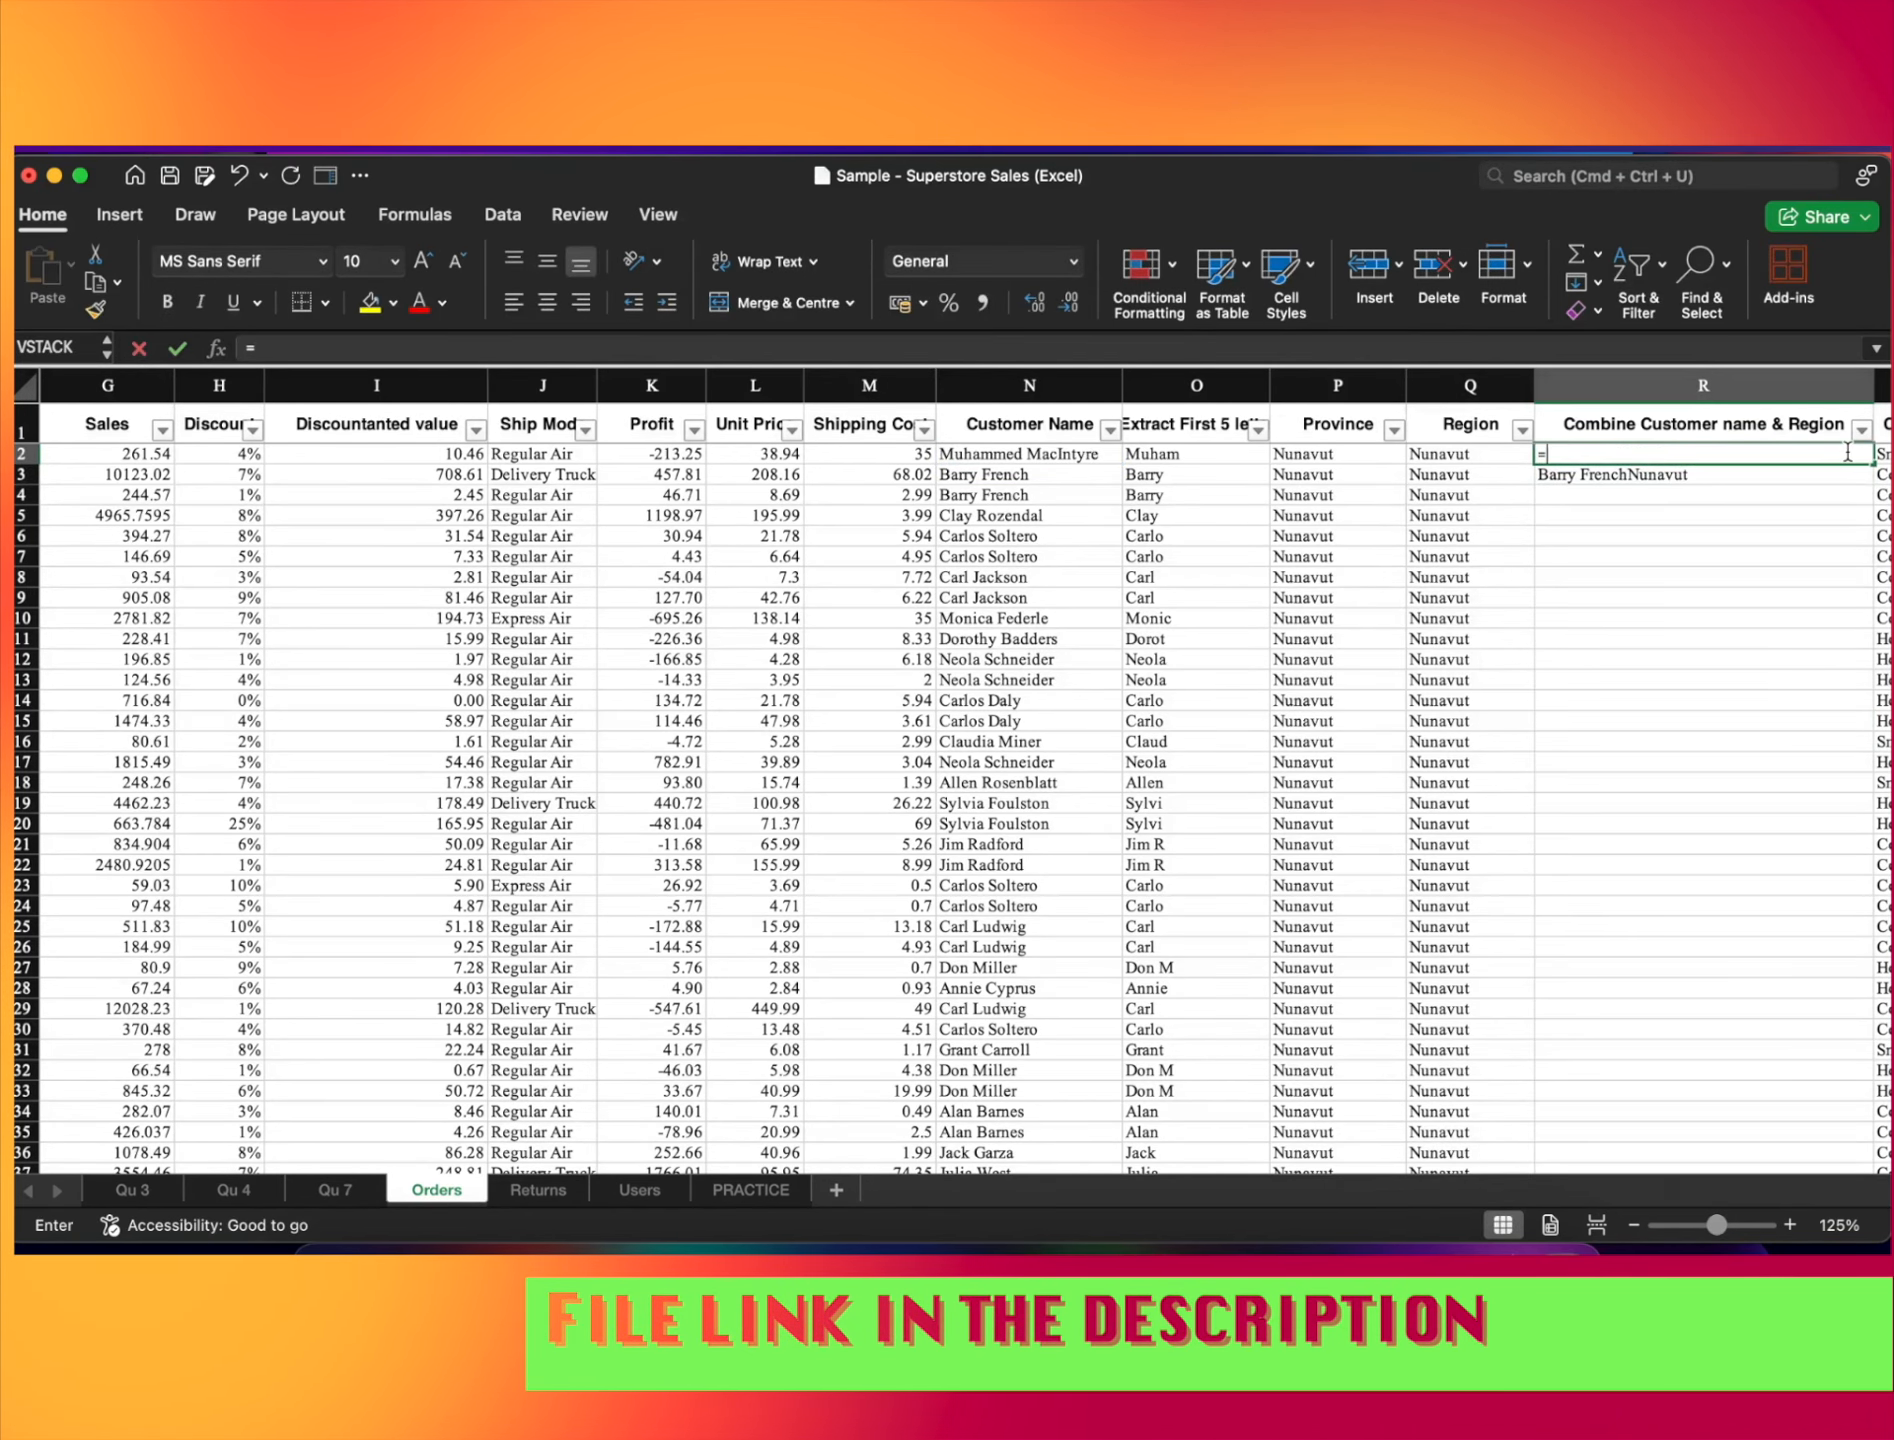
{"action": "type", "text": "N2&^"}
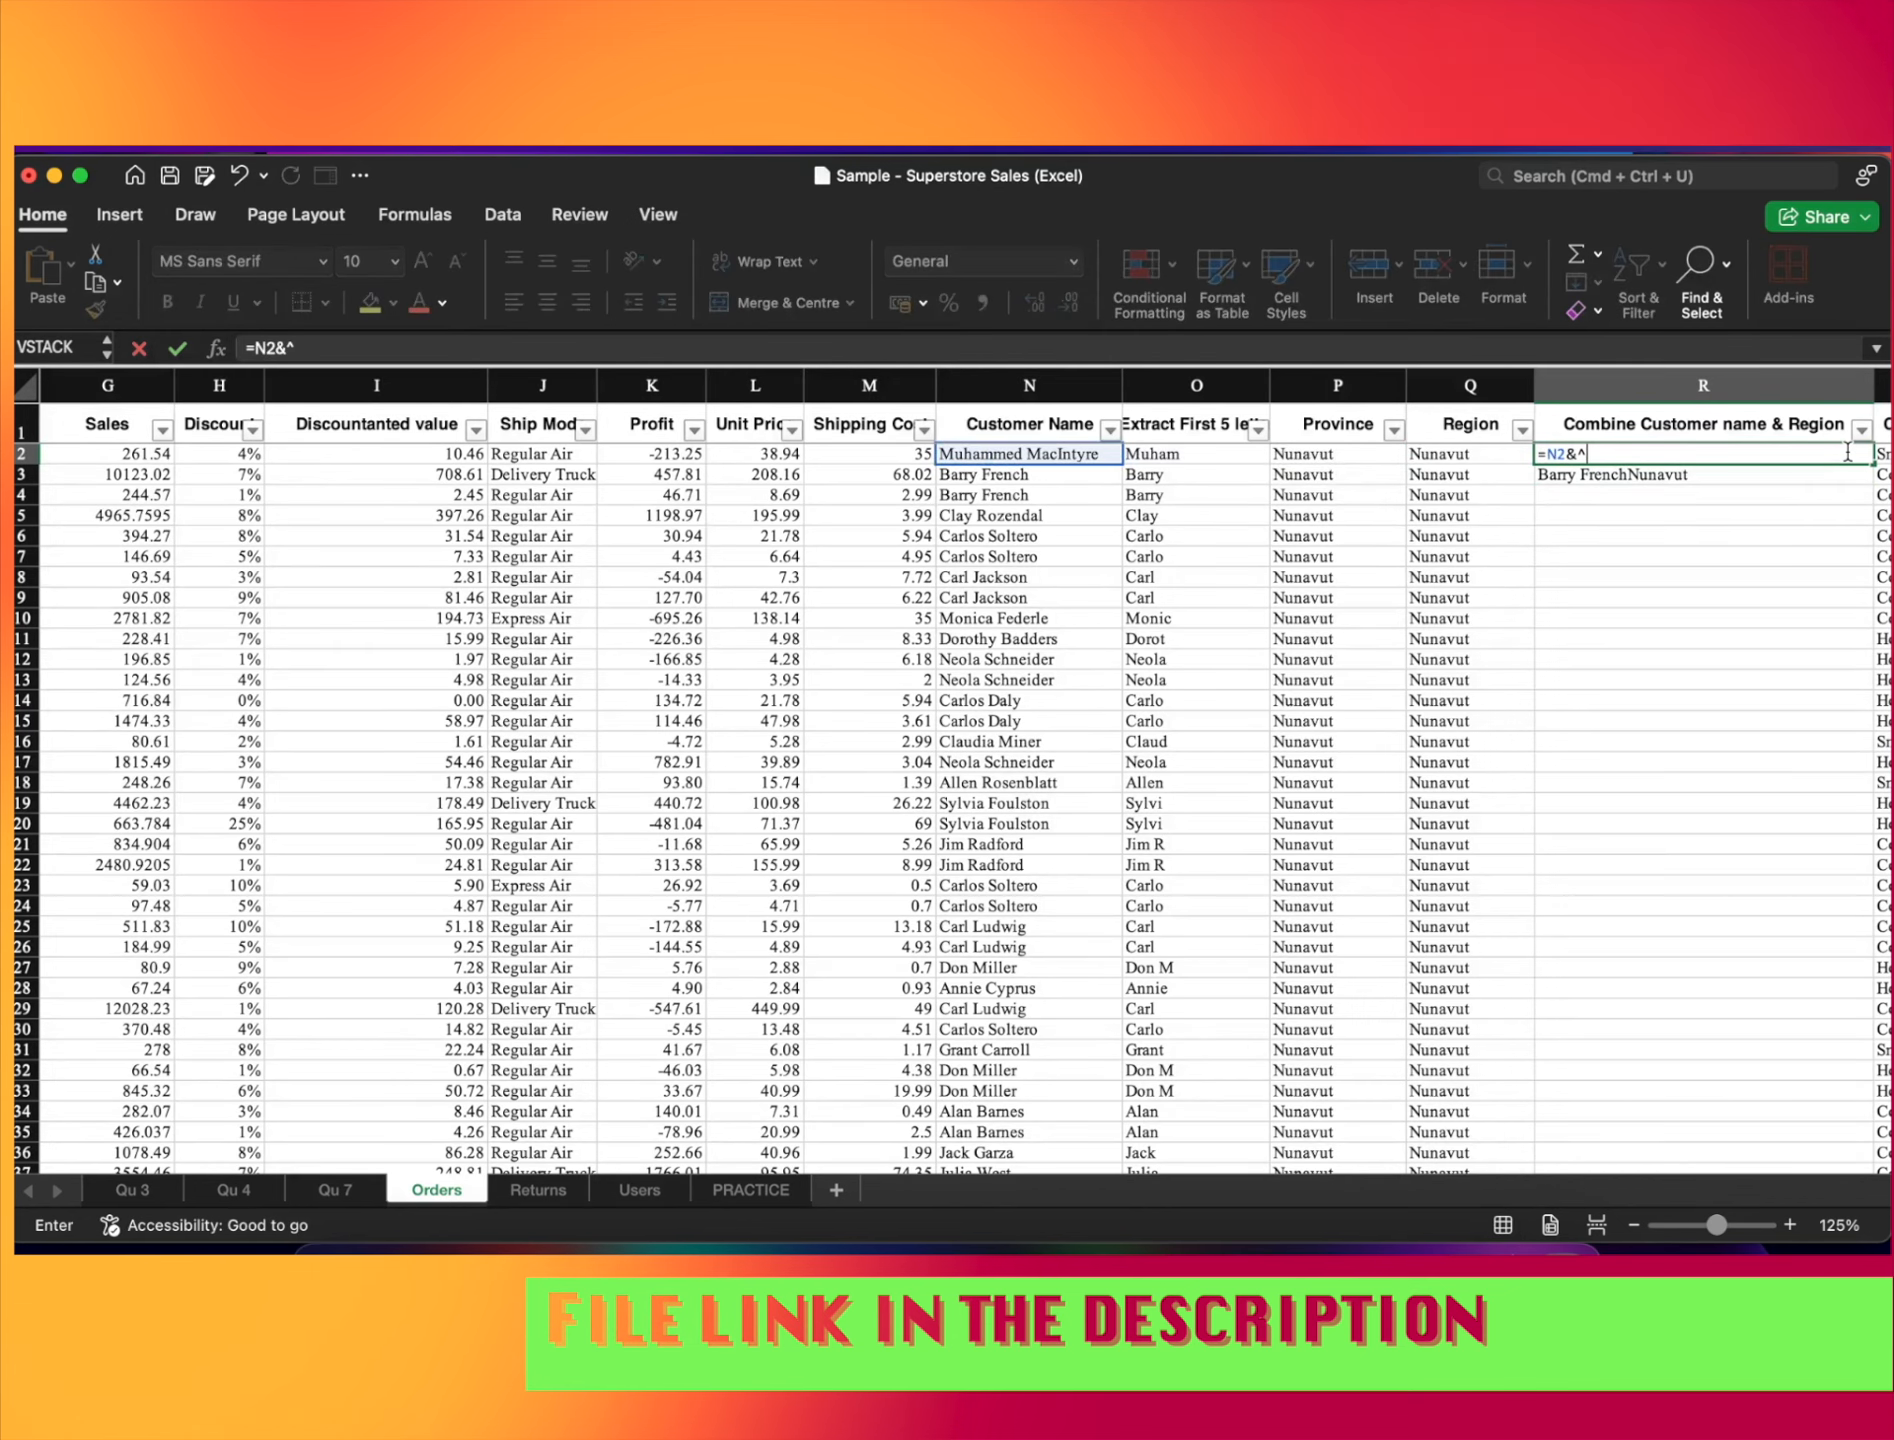
{"action": "key", "text": "Left"}
{"action": "key", "text": "BackSpace"}
{"action": "key", "text": "BackSpace"}
{"action": "key", "text": "BackSpace"}
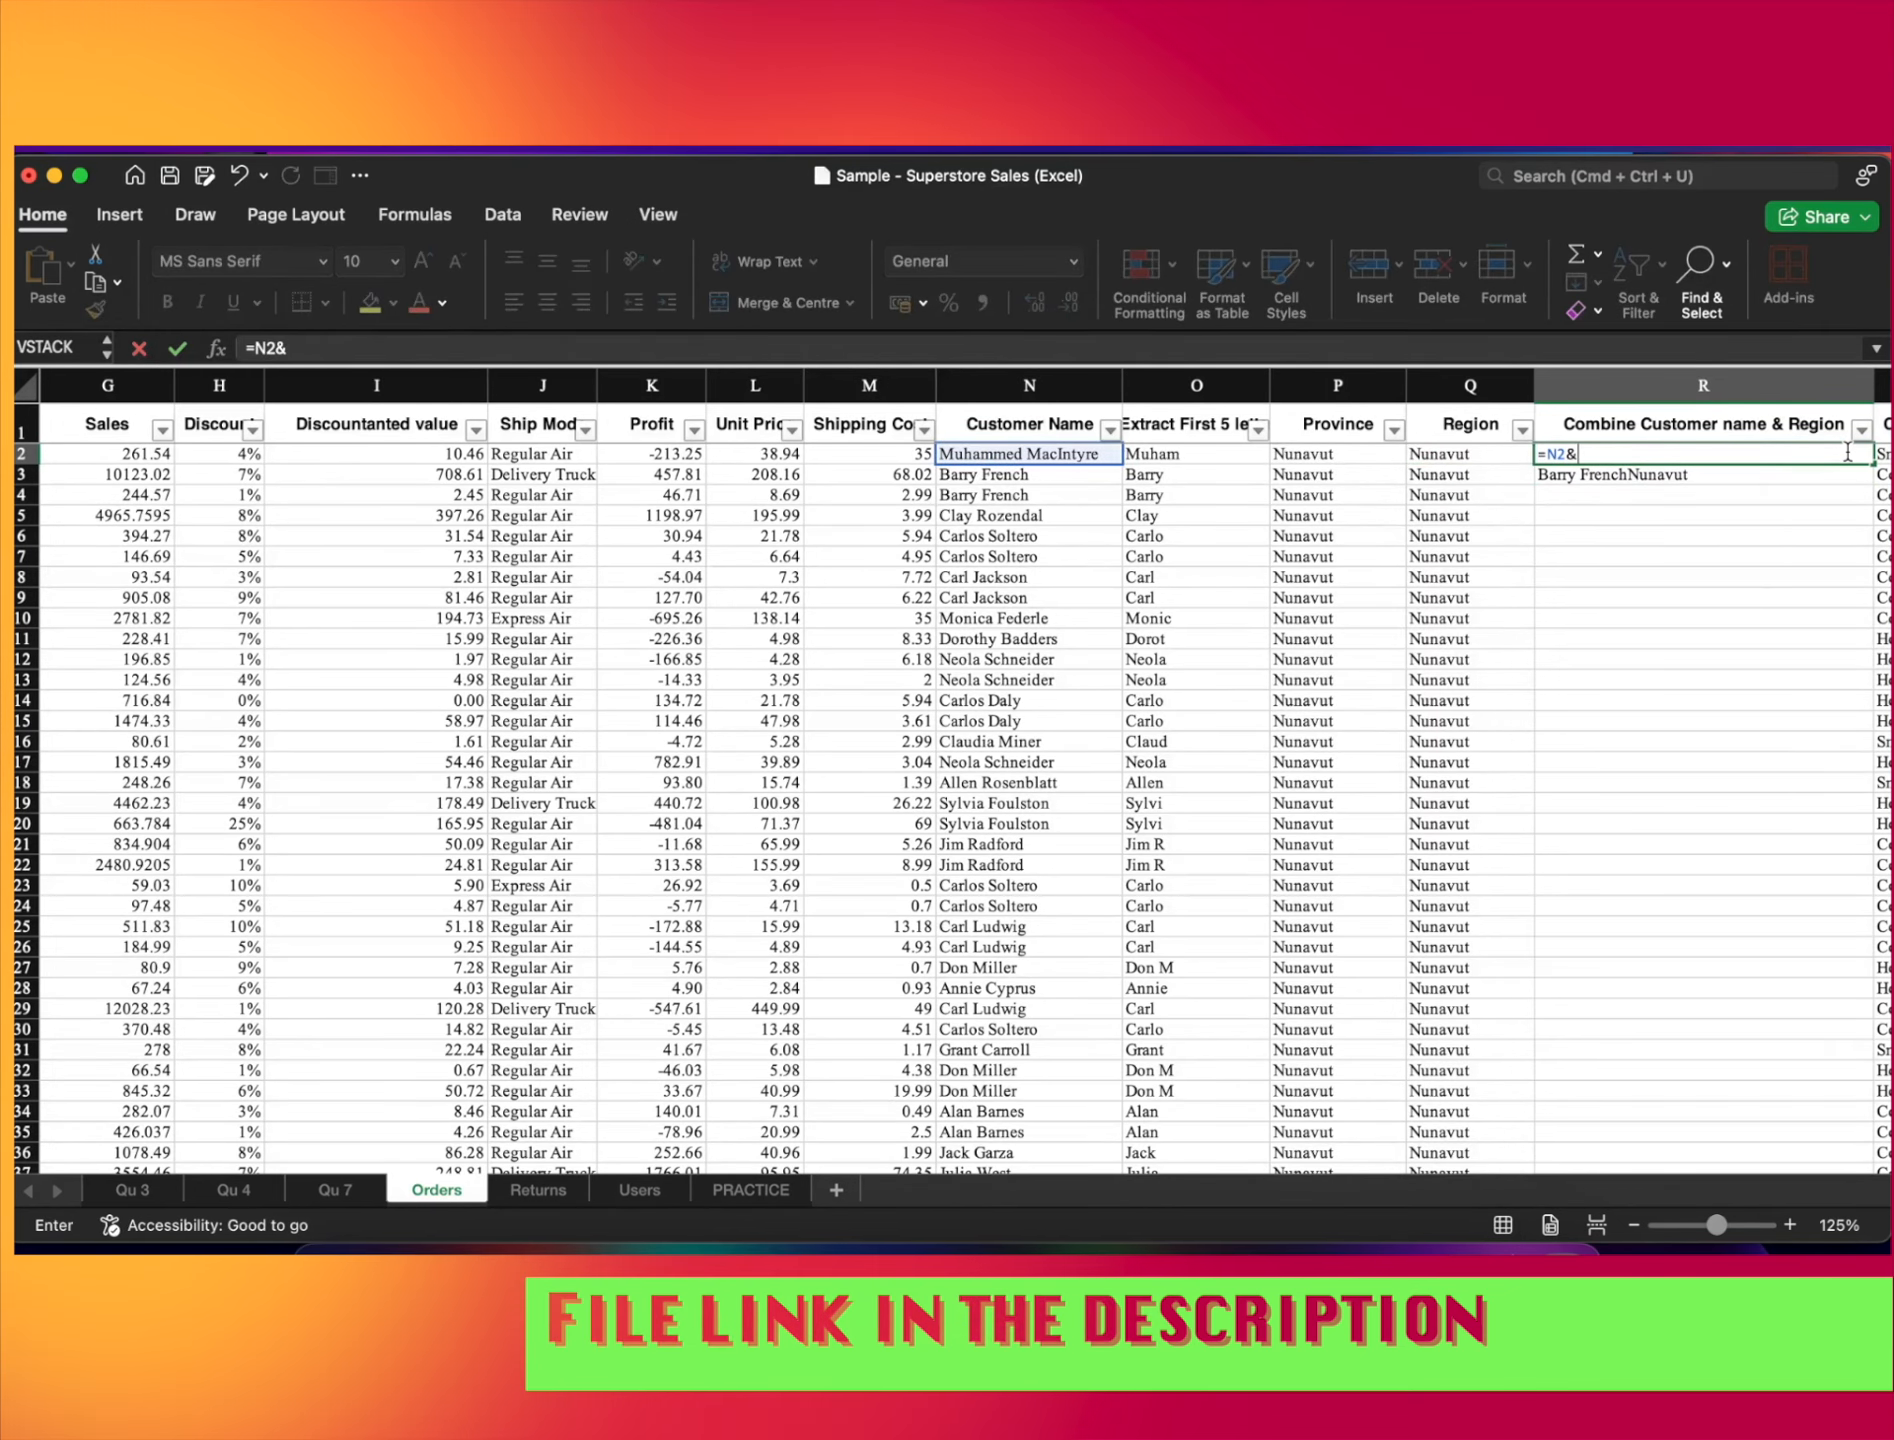
{"action": "key", "text": "Return"}
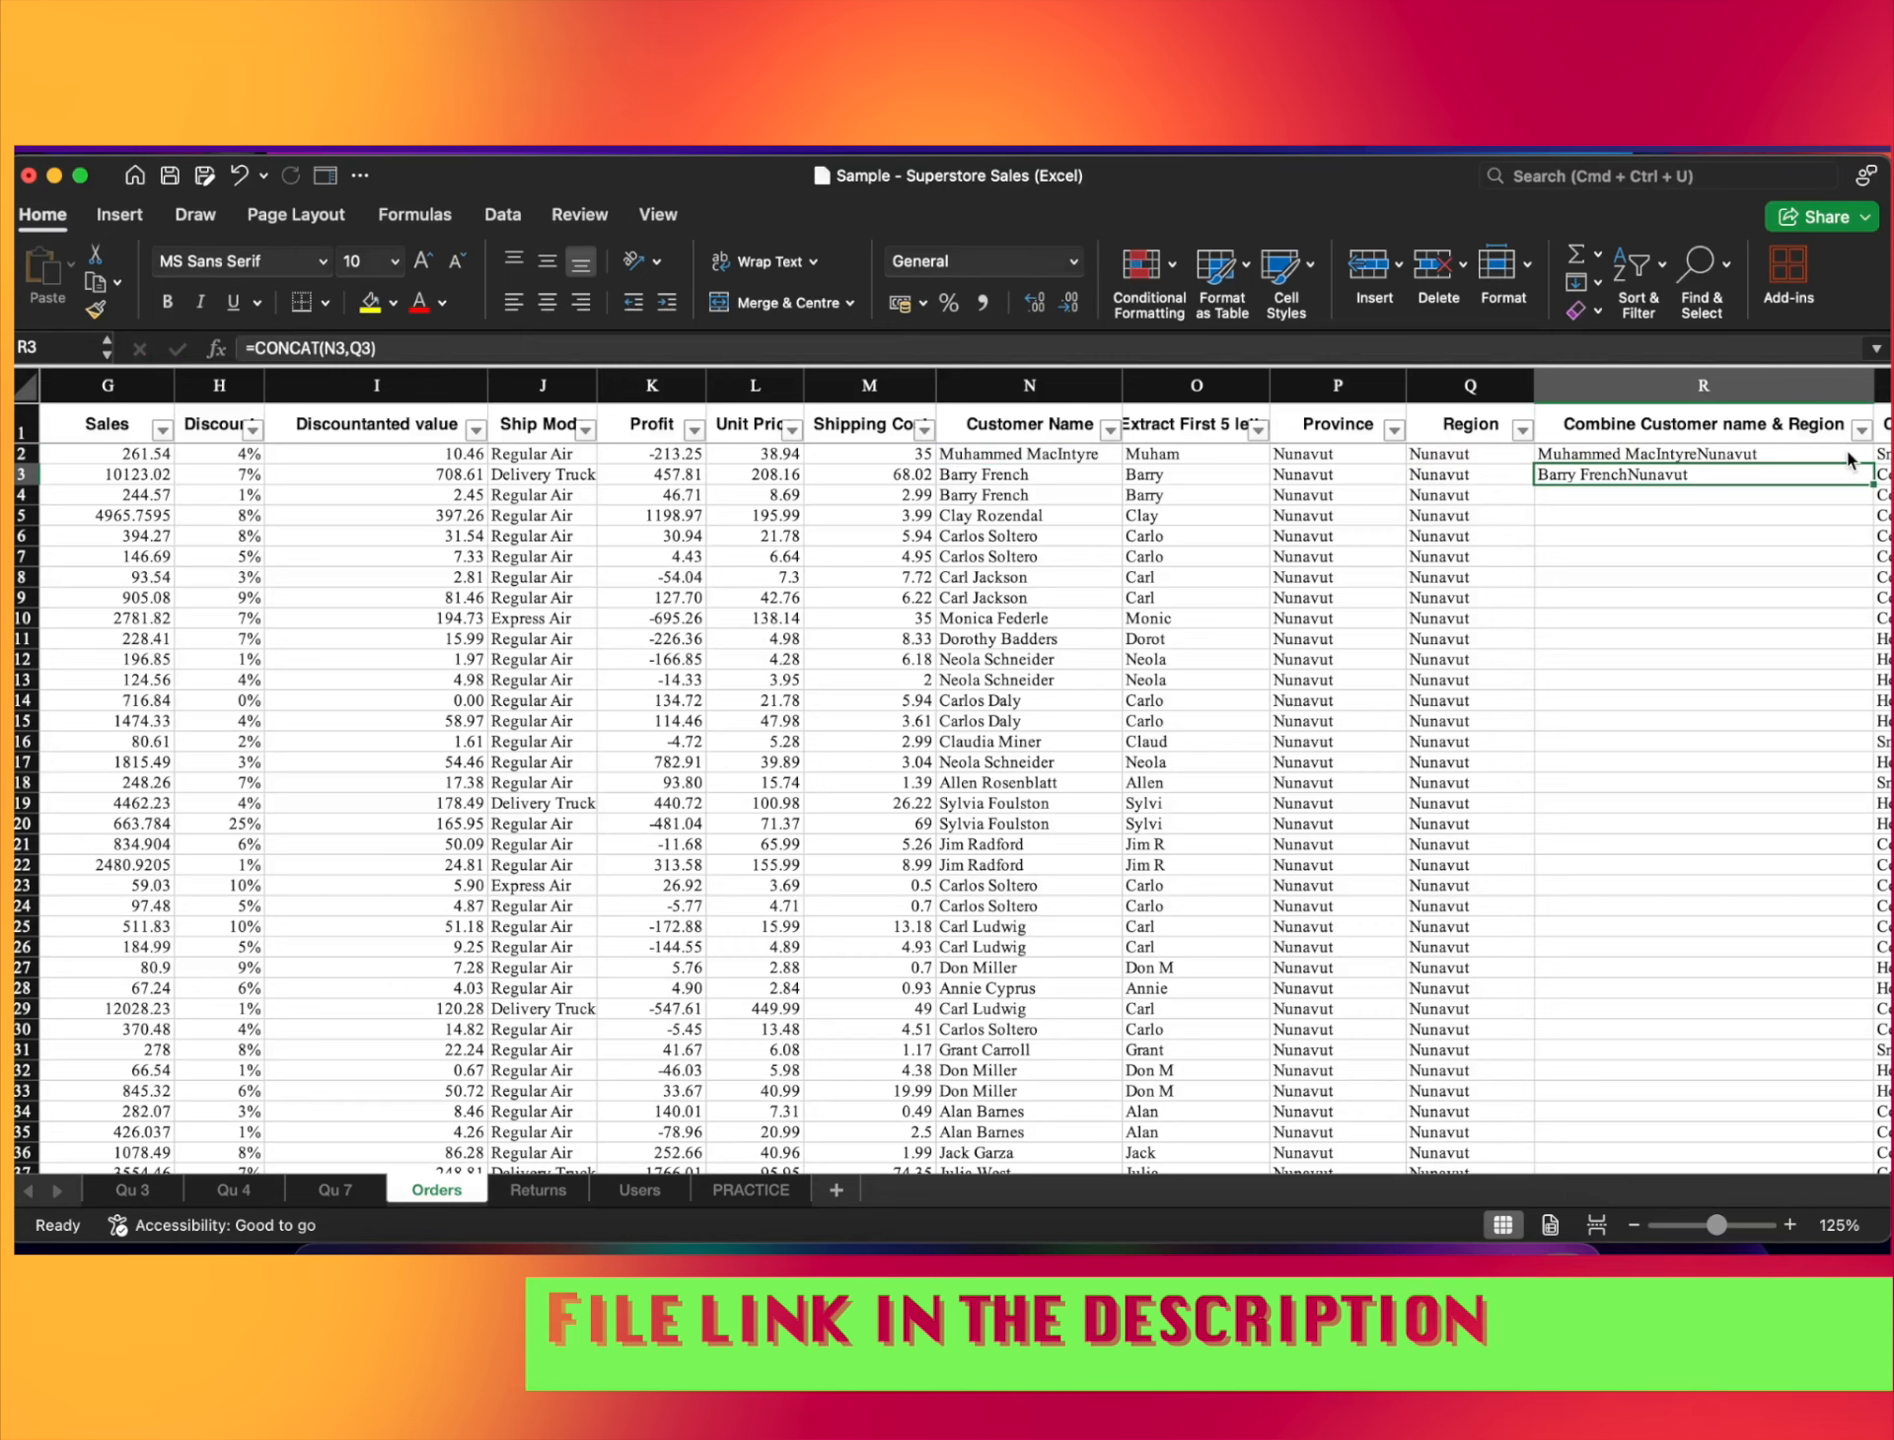
Copy the R2 formula to R8400, fill the CONCAT formula from R3 down to the last data row, and check the filled cells
{"action": "key", "text": "Up"}
{"action": "key", "text": "super+c"}
{"action": "key", "text": "shift+Down"}
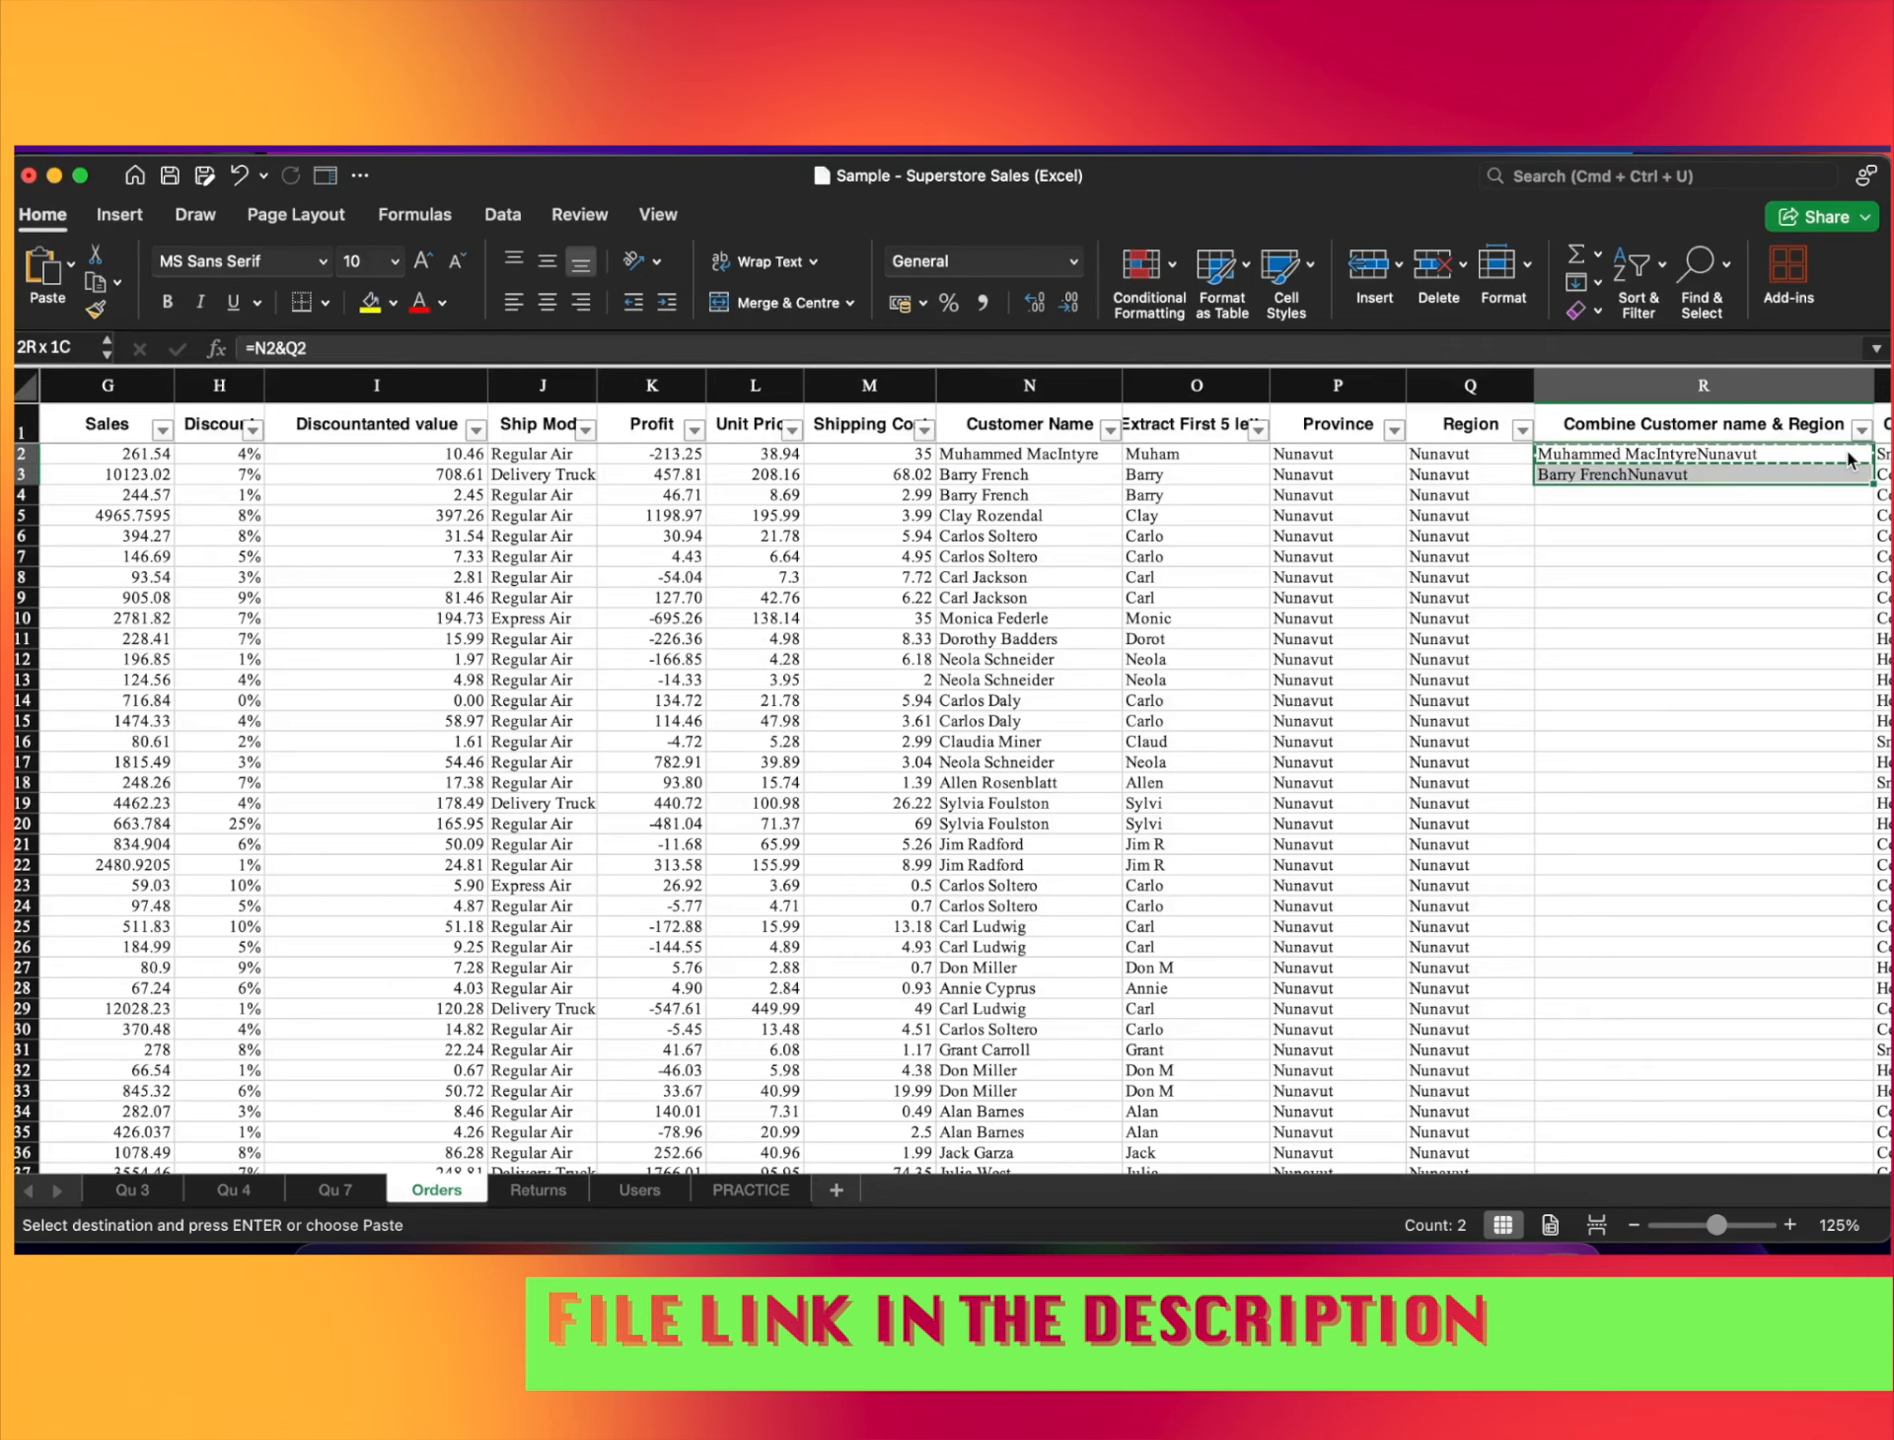
{"action": "key", "text": "Left"}
{"action": "key", "text": "super+Down"}
{"action": "key", "text": "Right"}
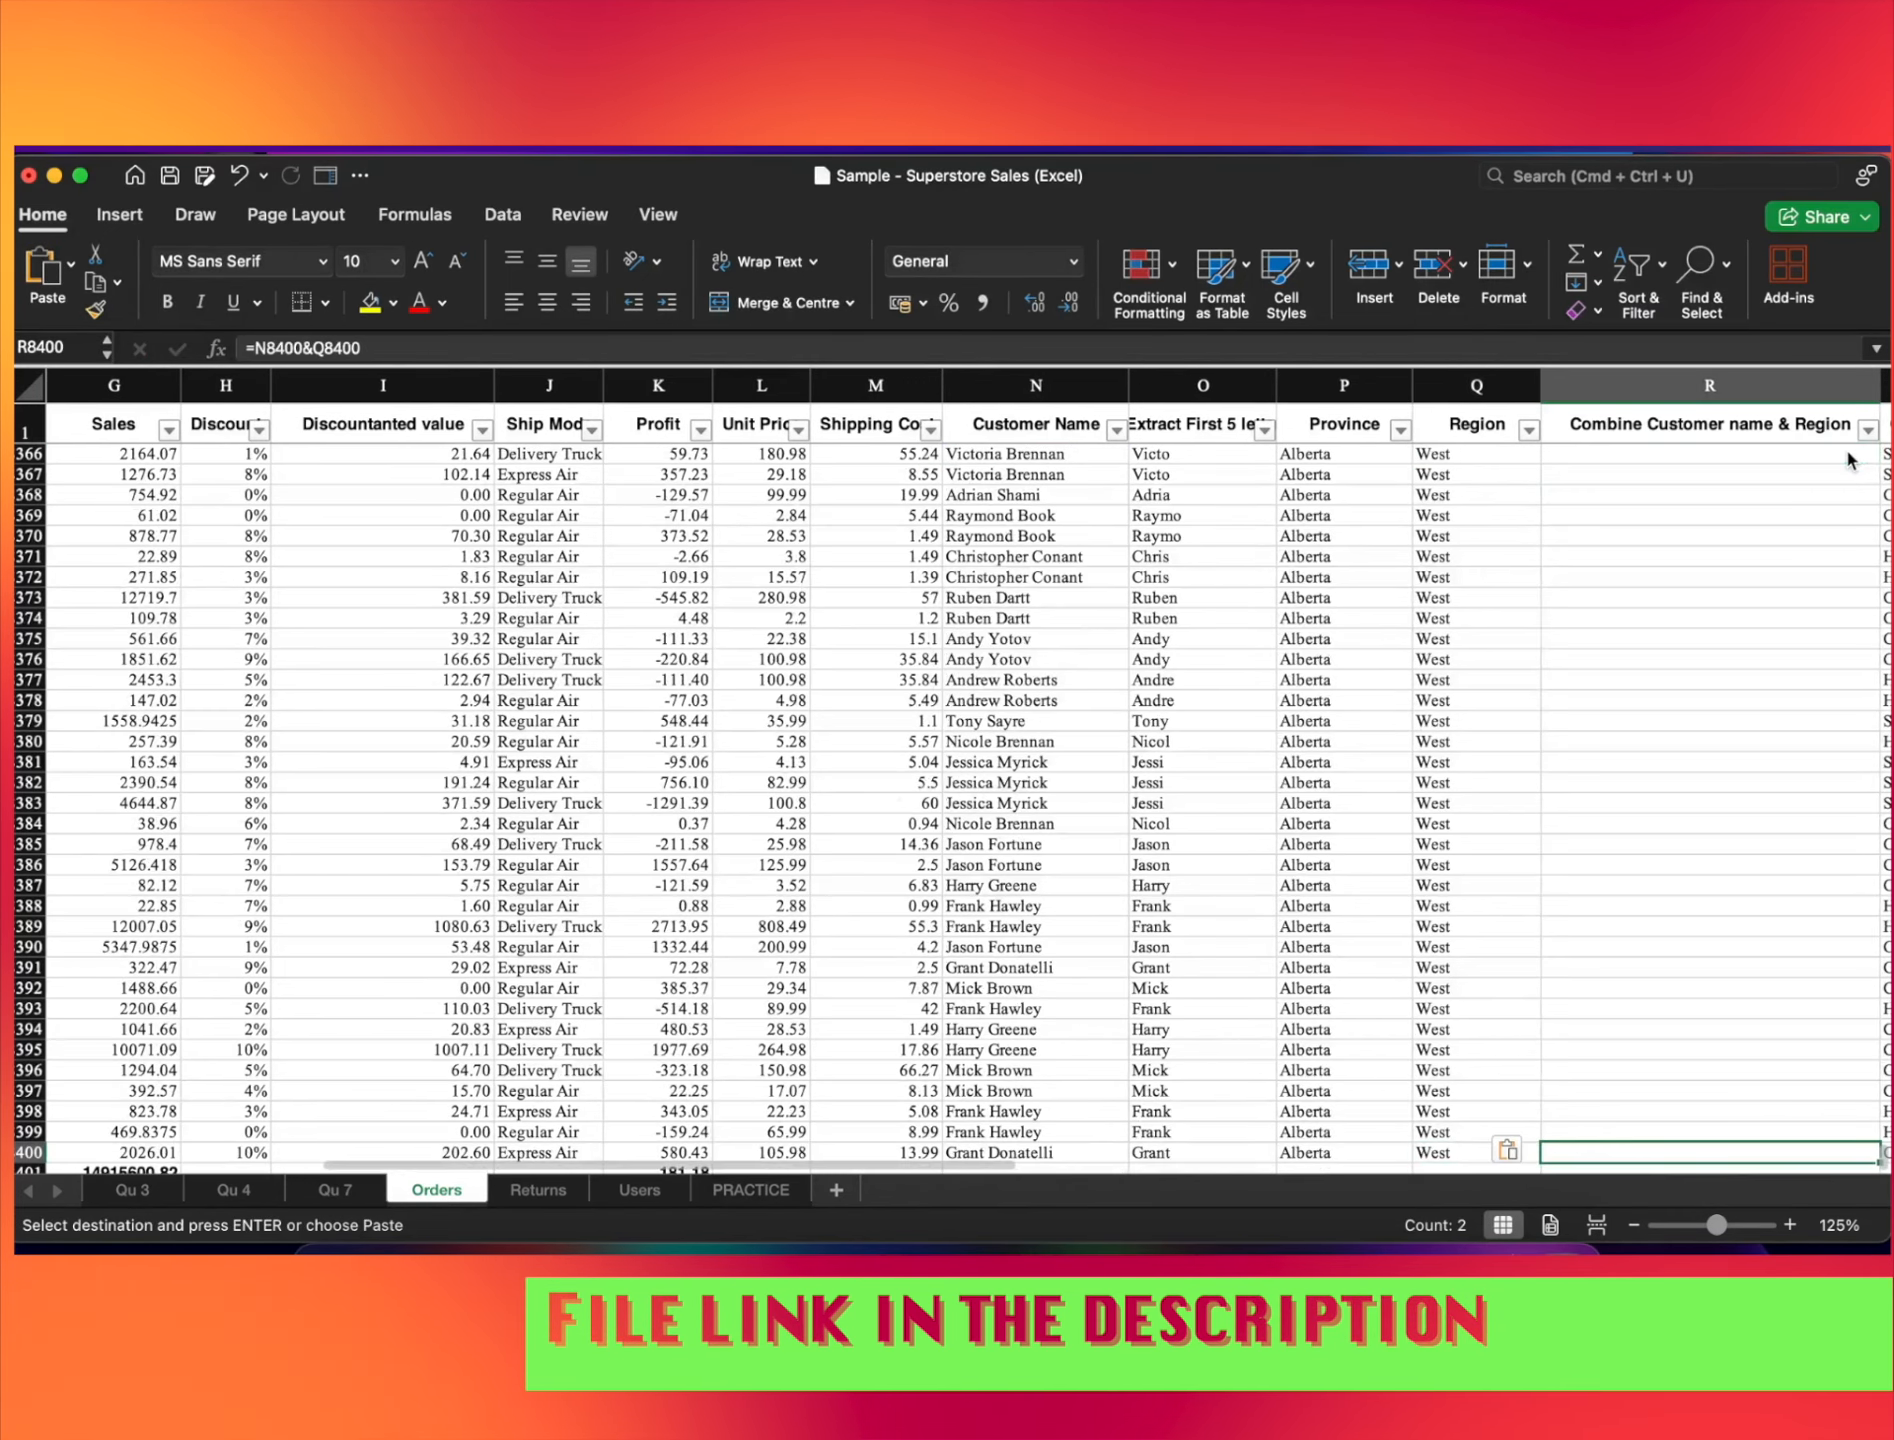
{"action": "key", "text": "super+Up"}
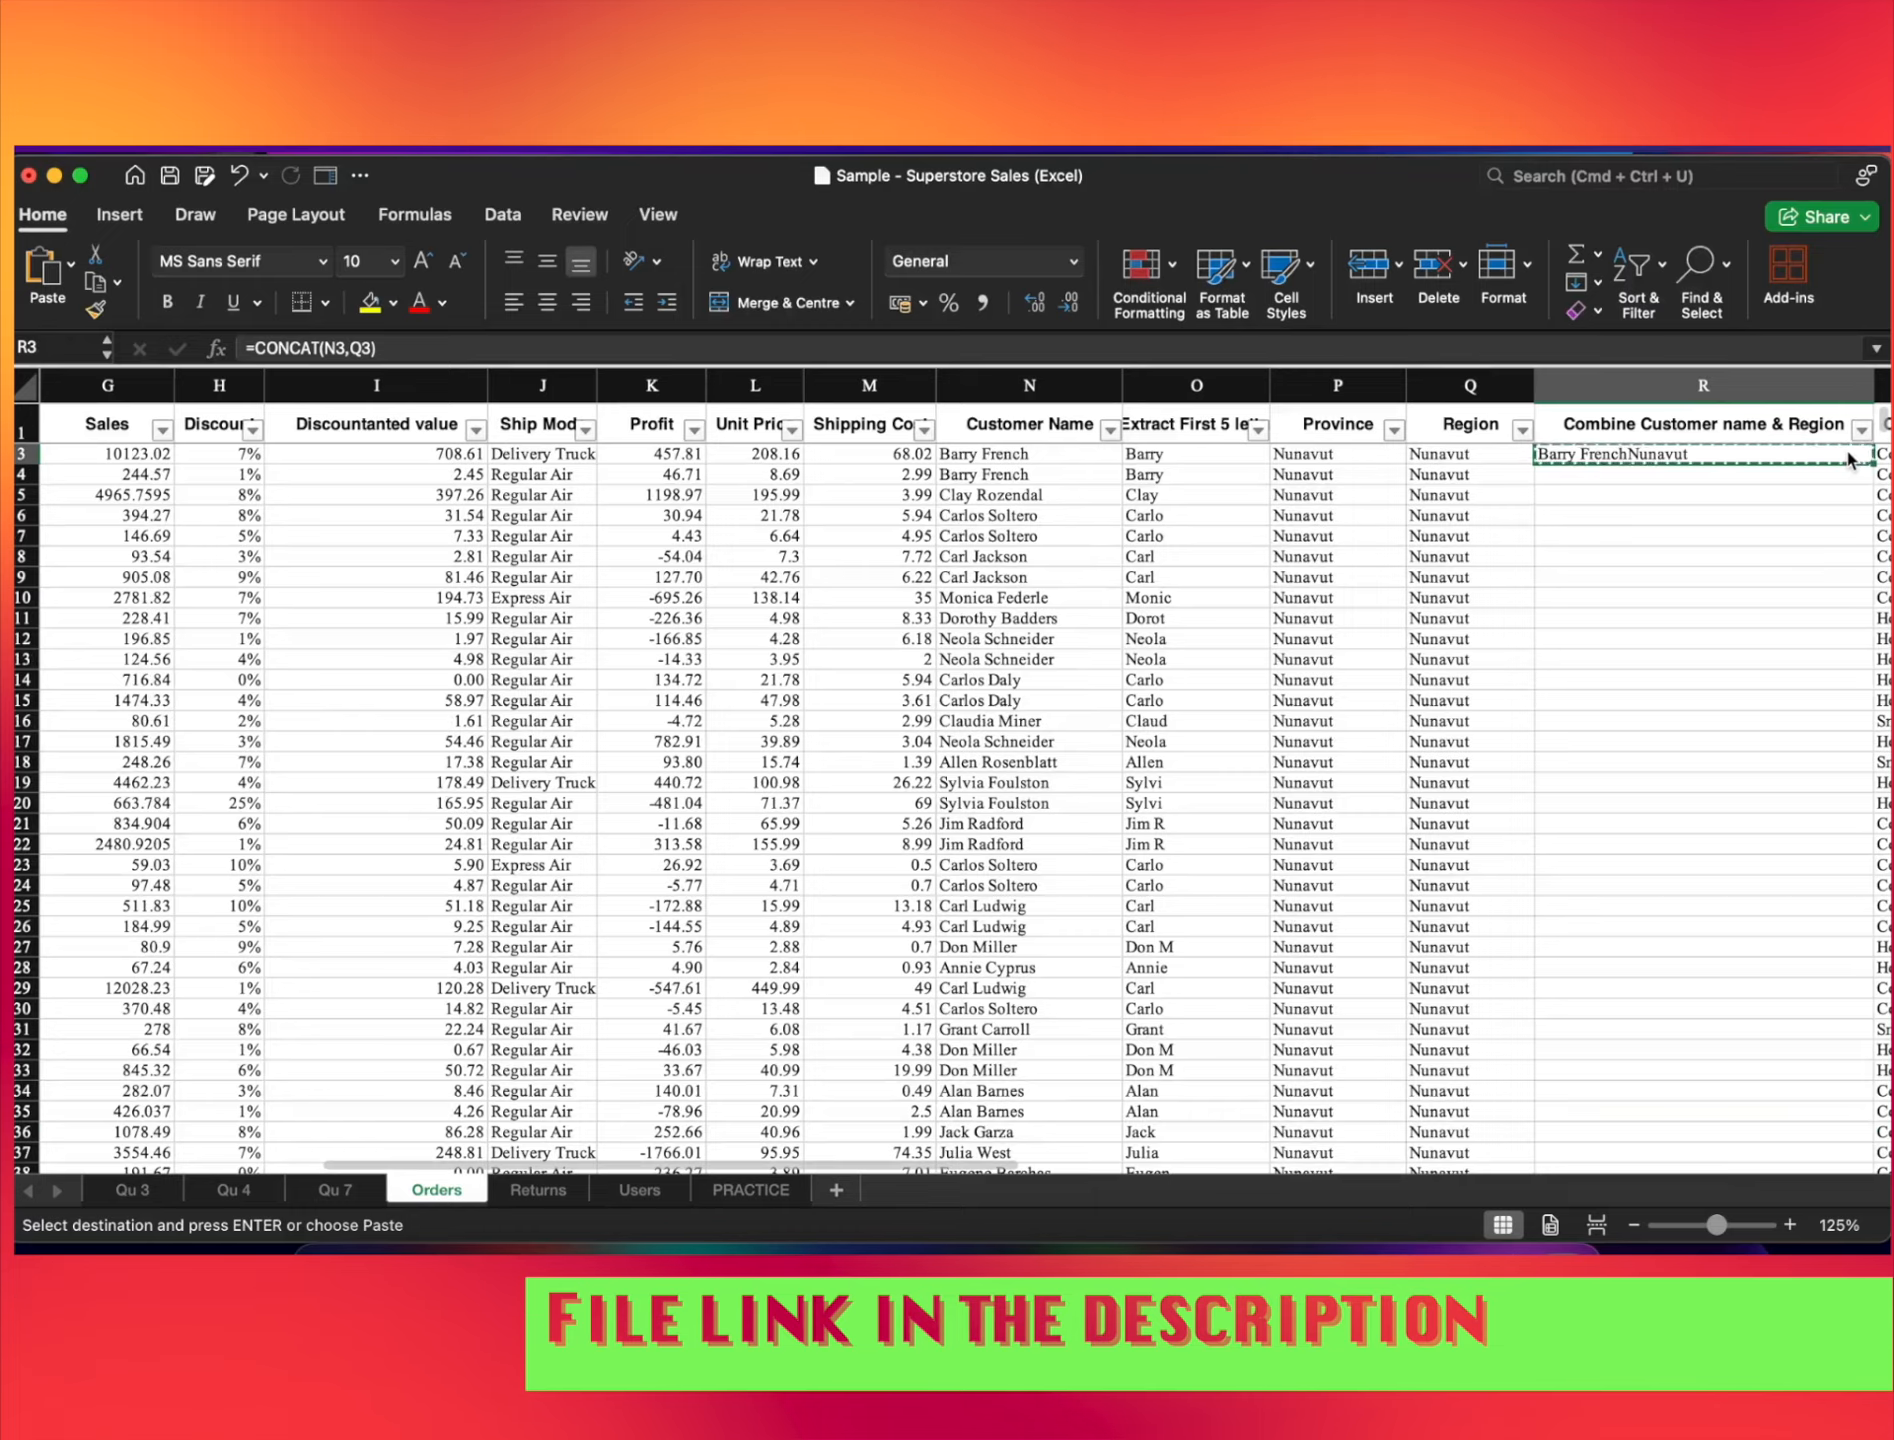
{"action": "key", "text": "super+shift+Down"}
{"action": "key", "text": "Return"}
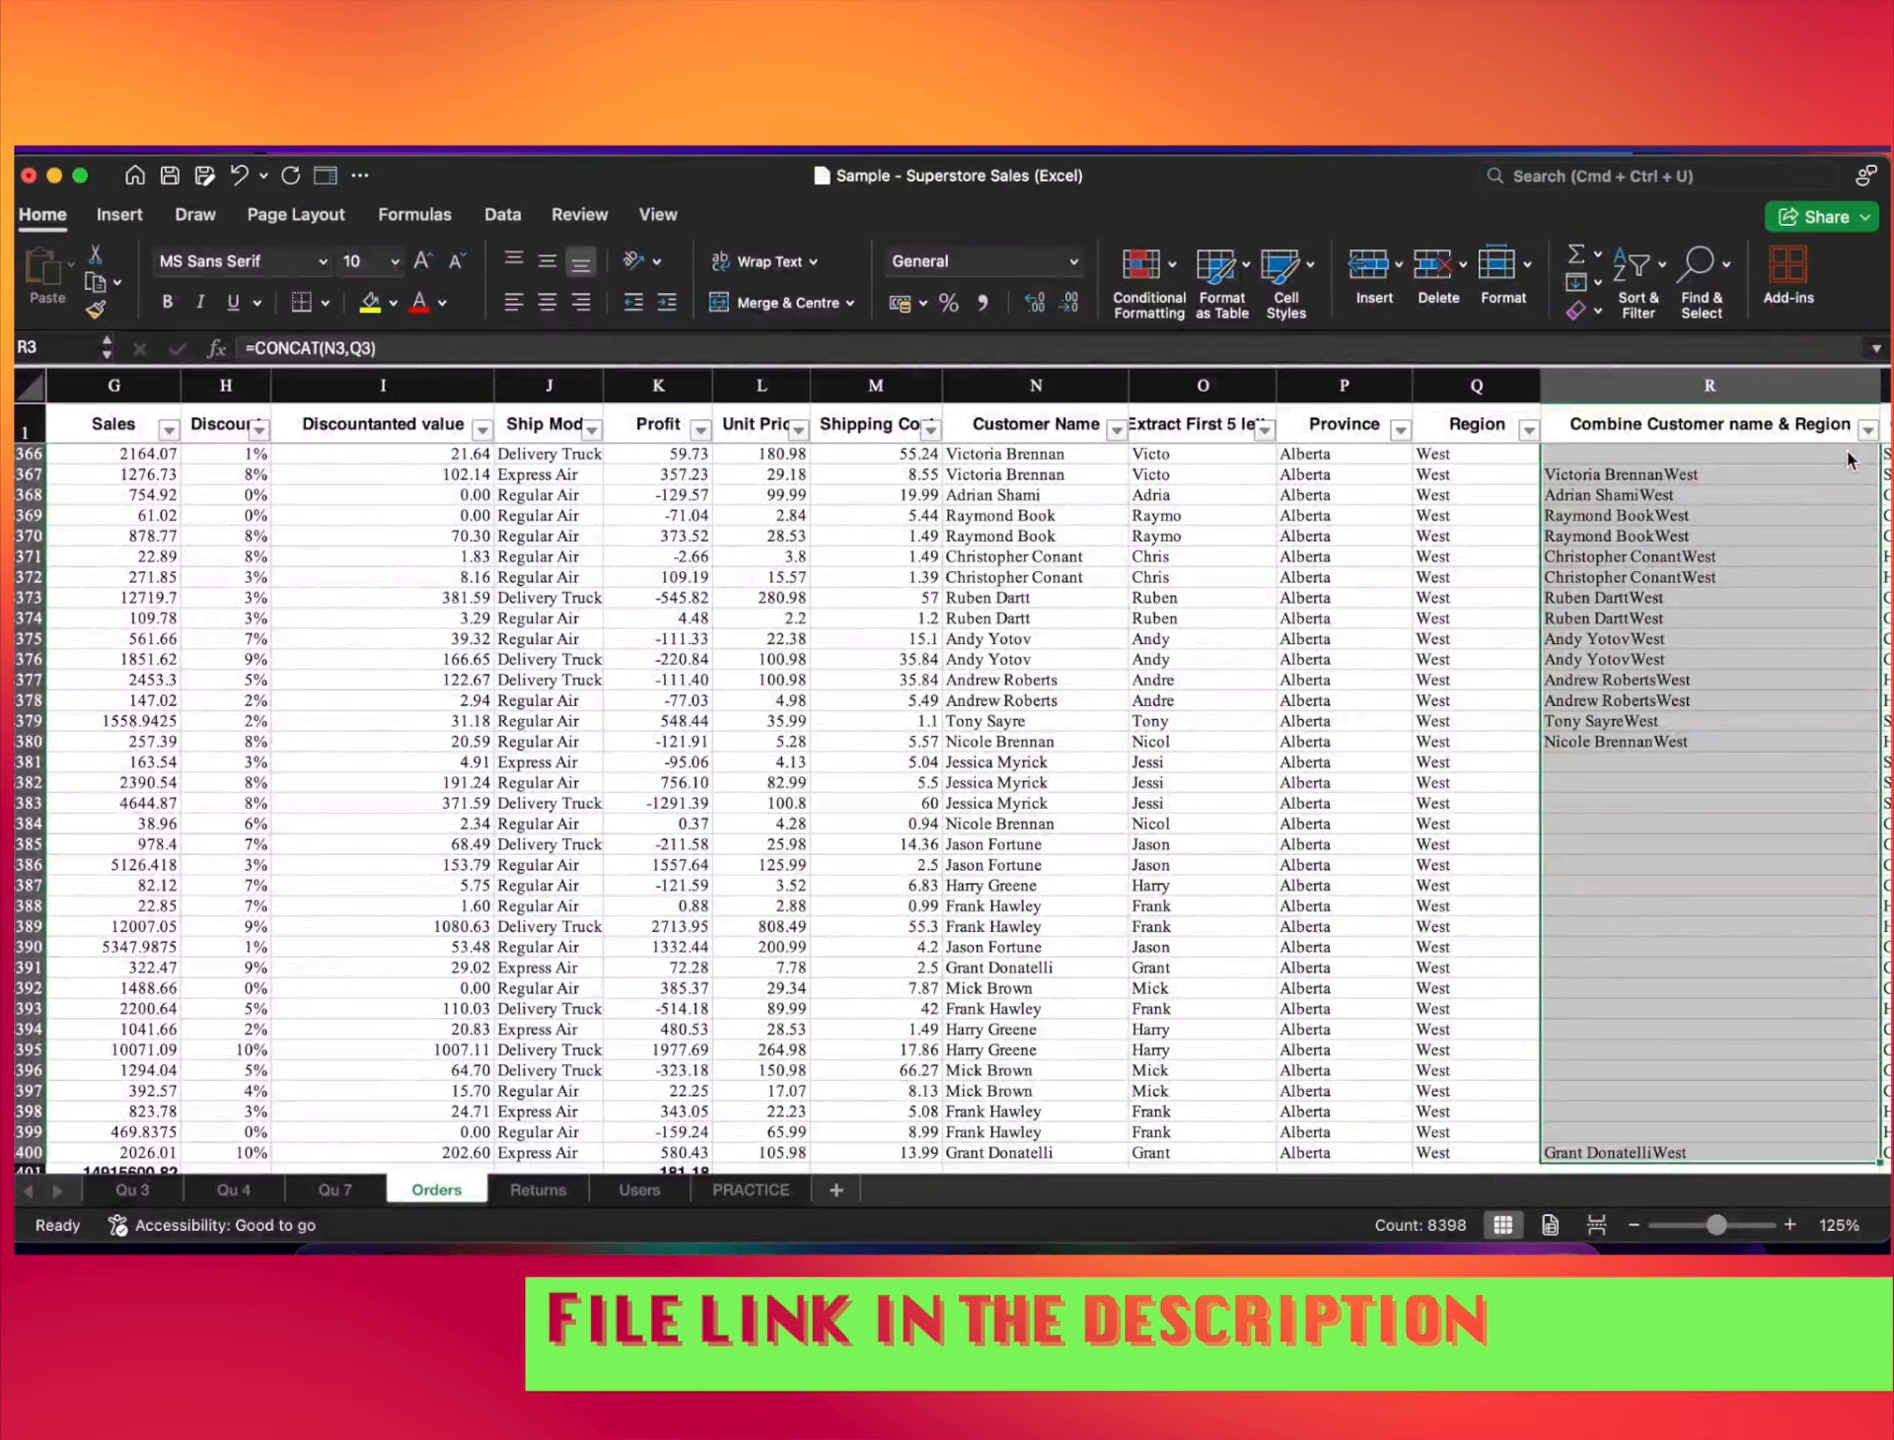
{"action": "left_click", "coordinate": [1679, 925]}
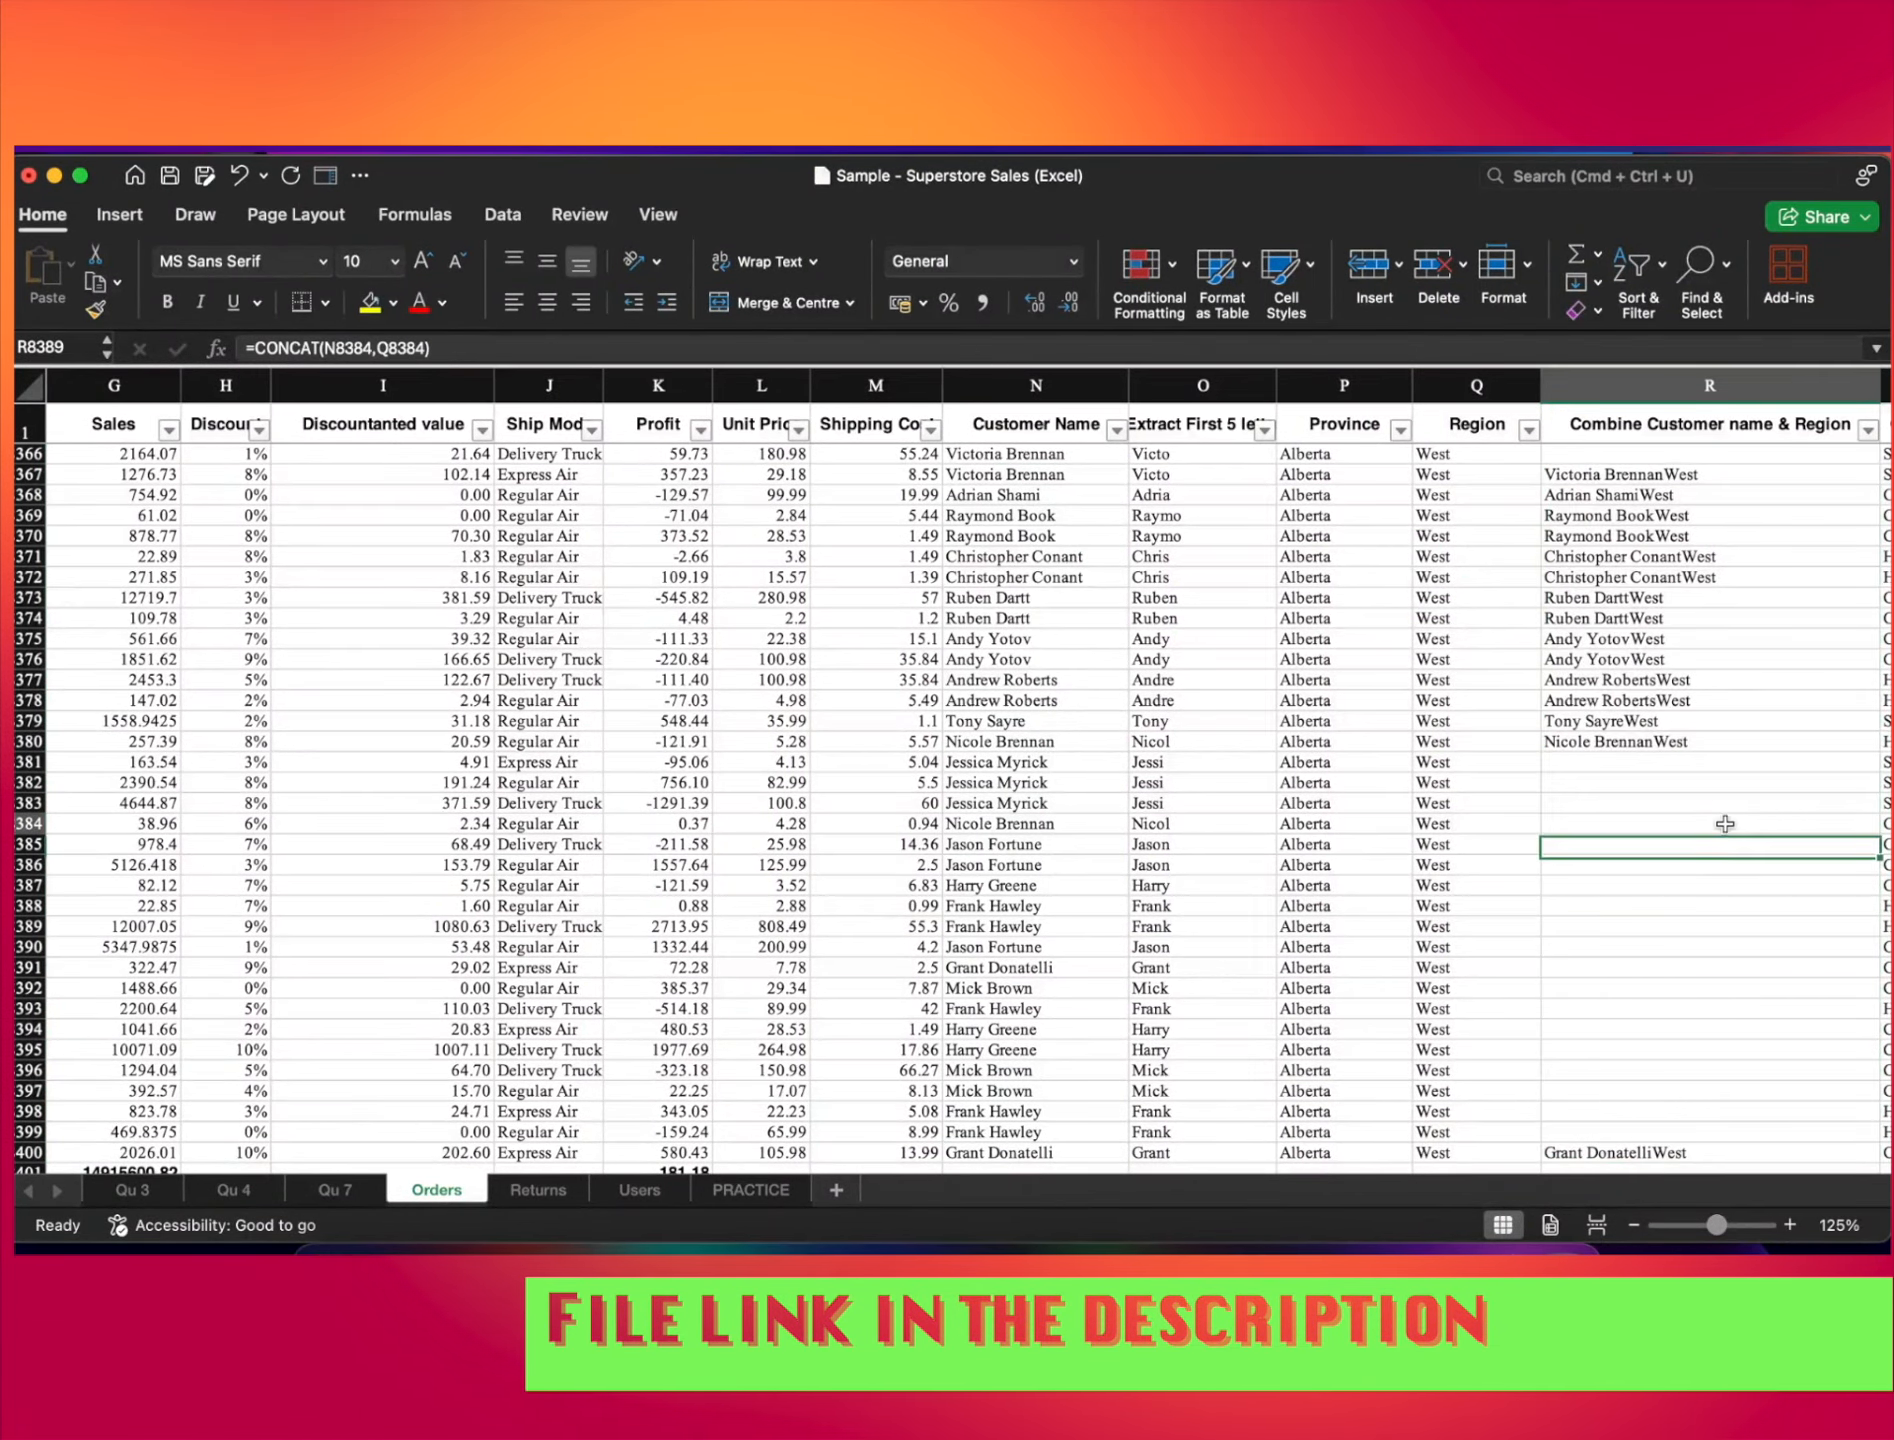
{"action": "scroll", "coordinate": [1555, 865], "scroll_direction": "down", "scroll_amount": 5}
{"action": "scroll", "coordinate": [1510, 940], "scroll_direction": "up", "scroll_amount": 10}
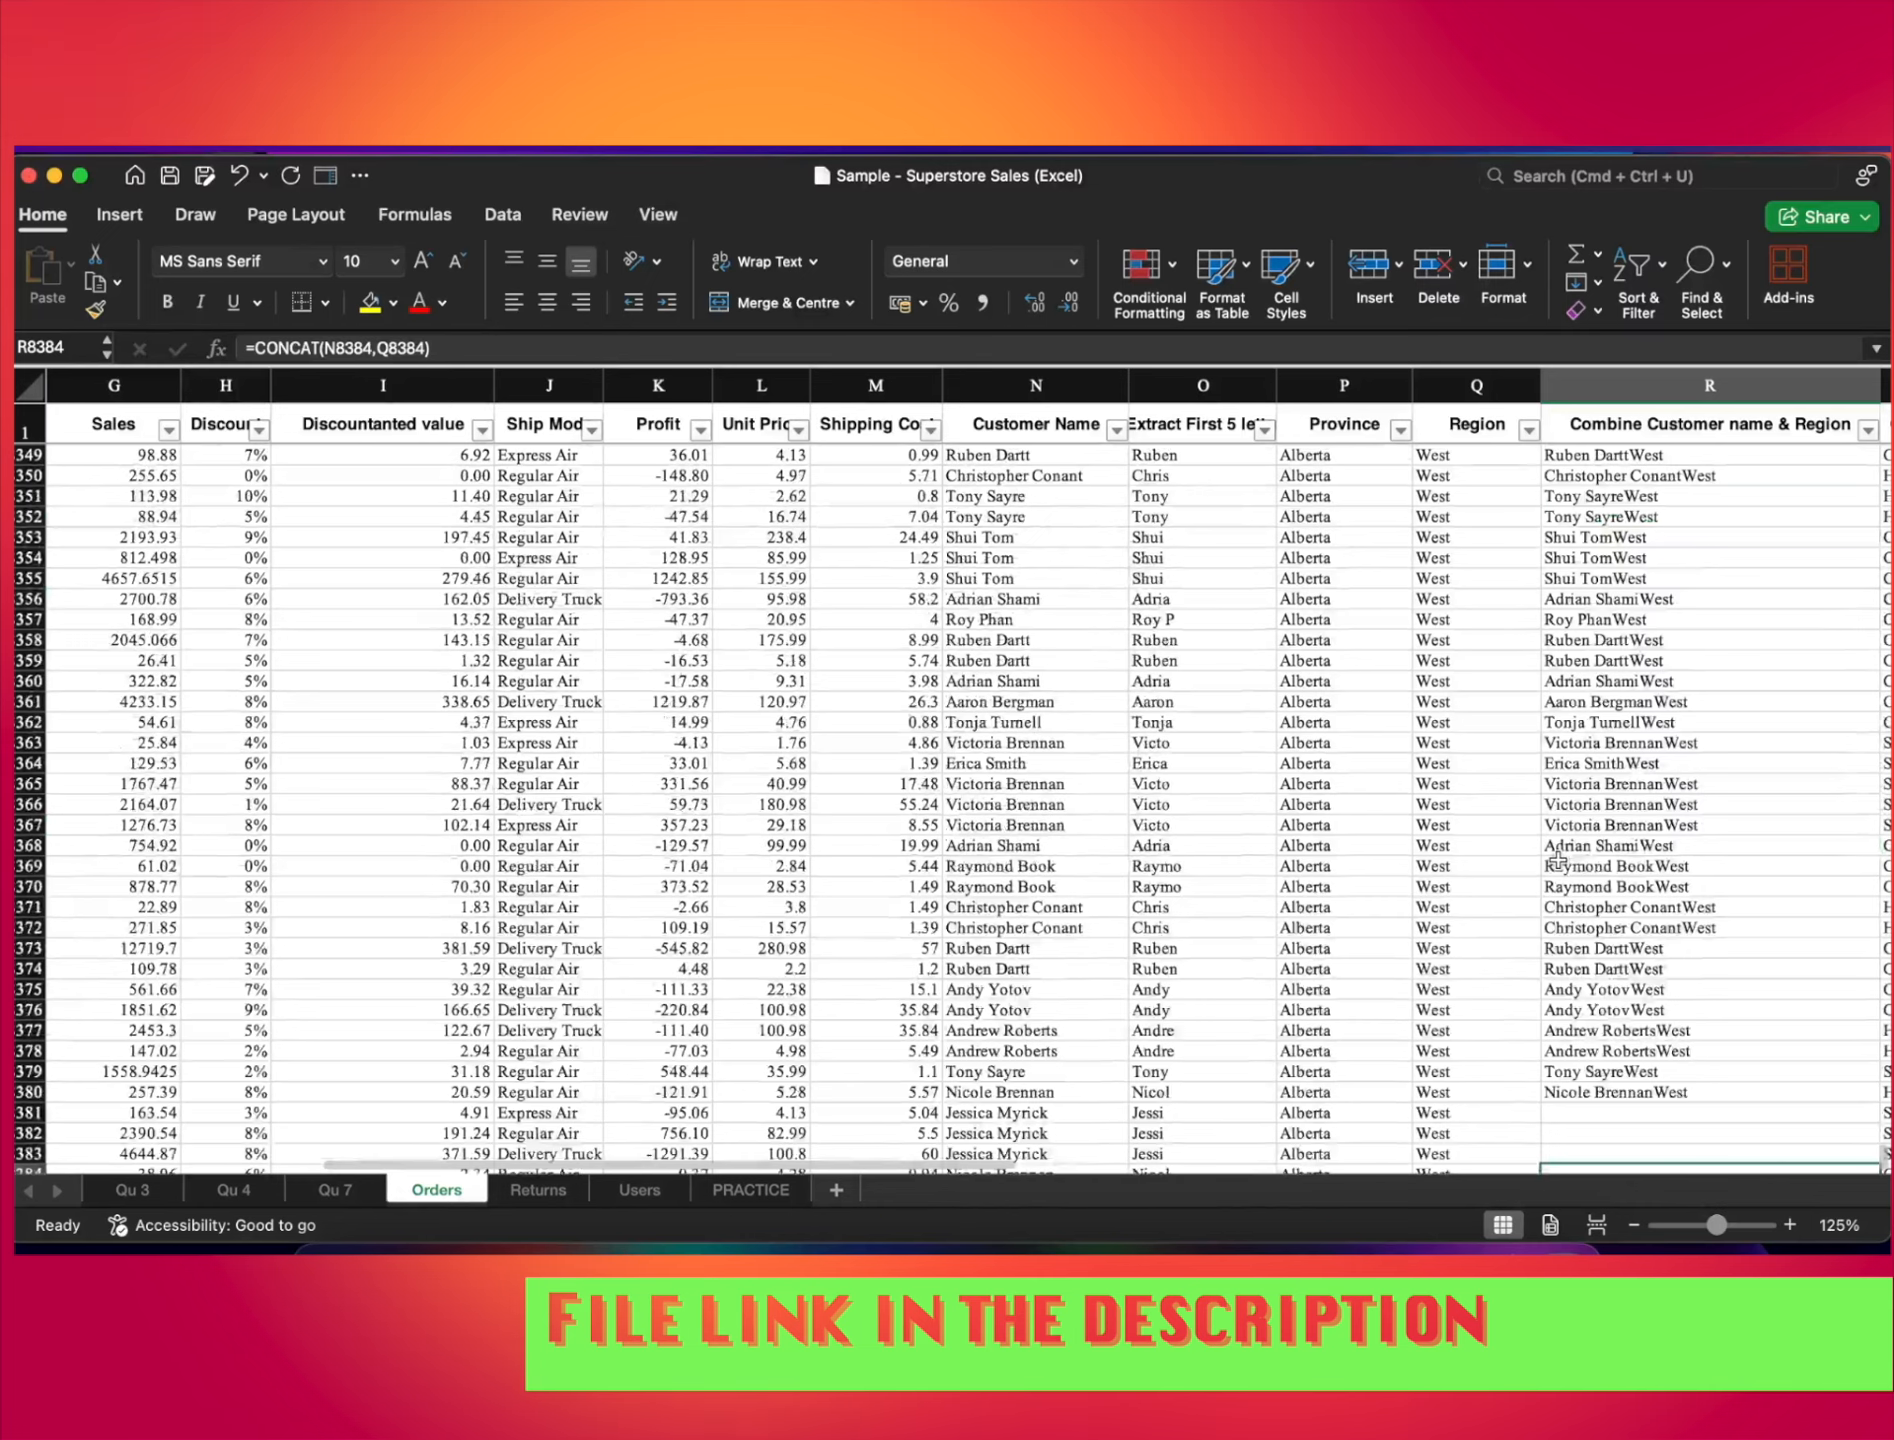
Check the CONCAT formula in R8381 and mark question 14 as Done on the PRACTICE sheet
{"action": "double_click", "coordinate": [1607, 1114]}
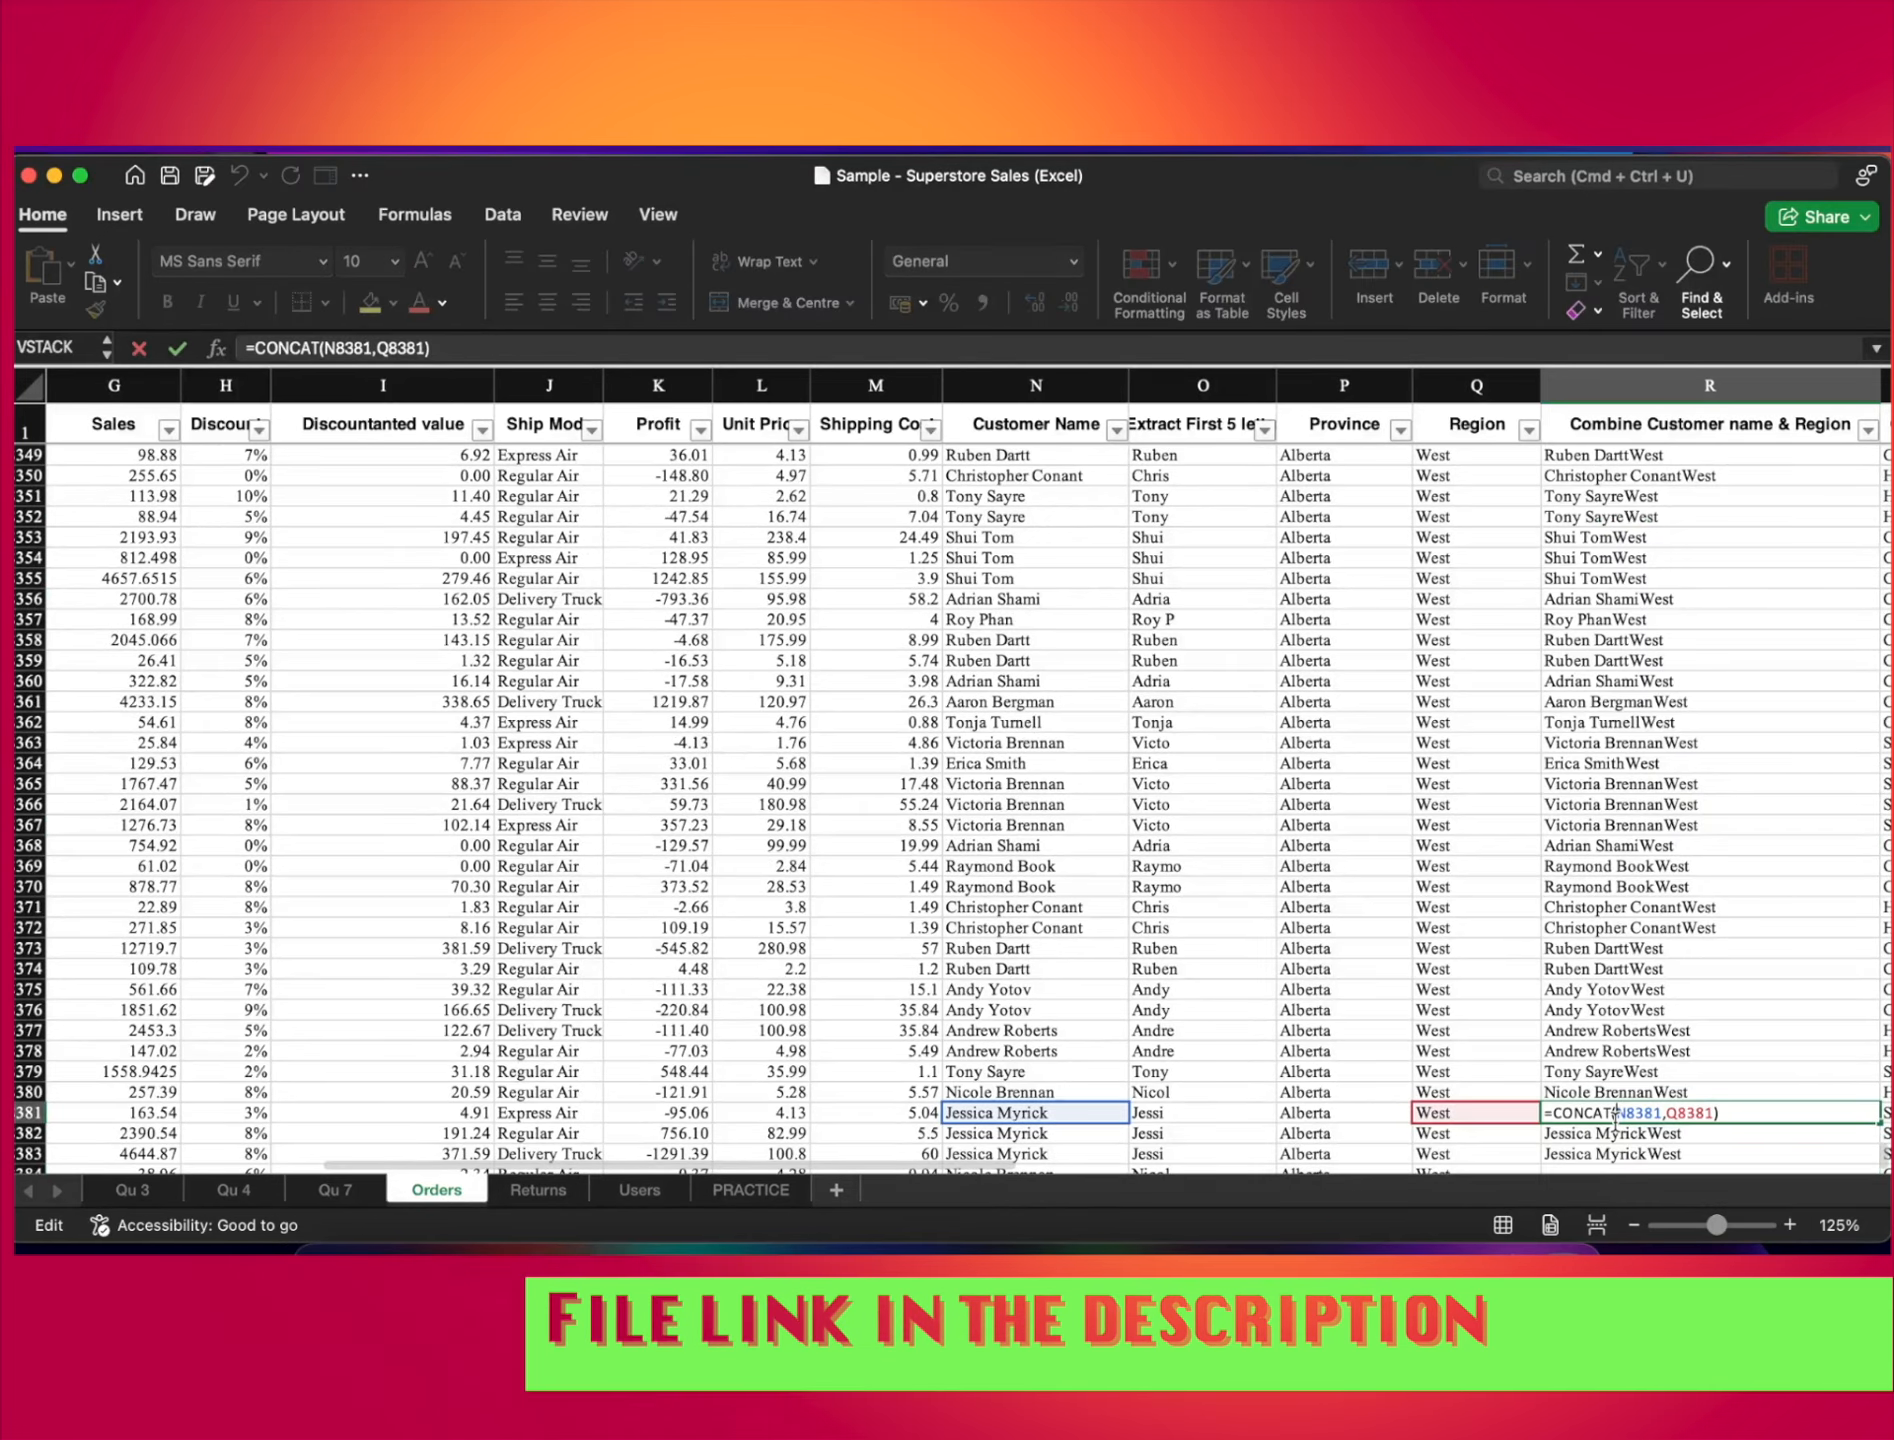
{"action": "key", "text": "Escape"}
{"action": "scroll", "coordinate": [1762, 1074], "scroll_direction": "down", "scroll_amount": 4}
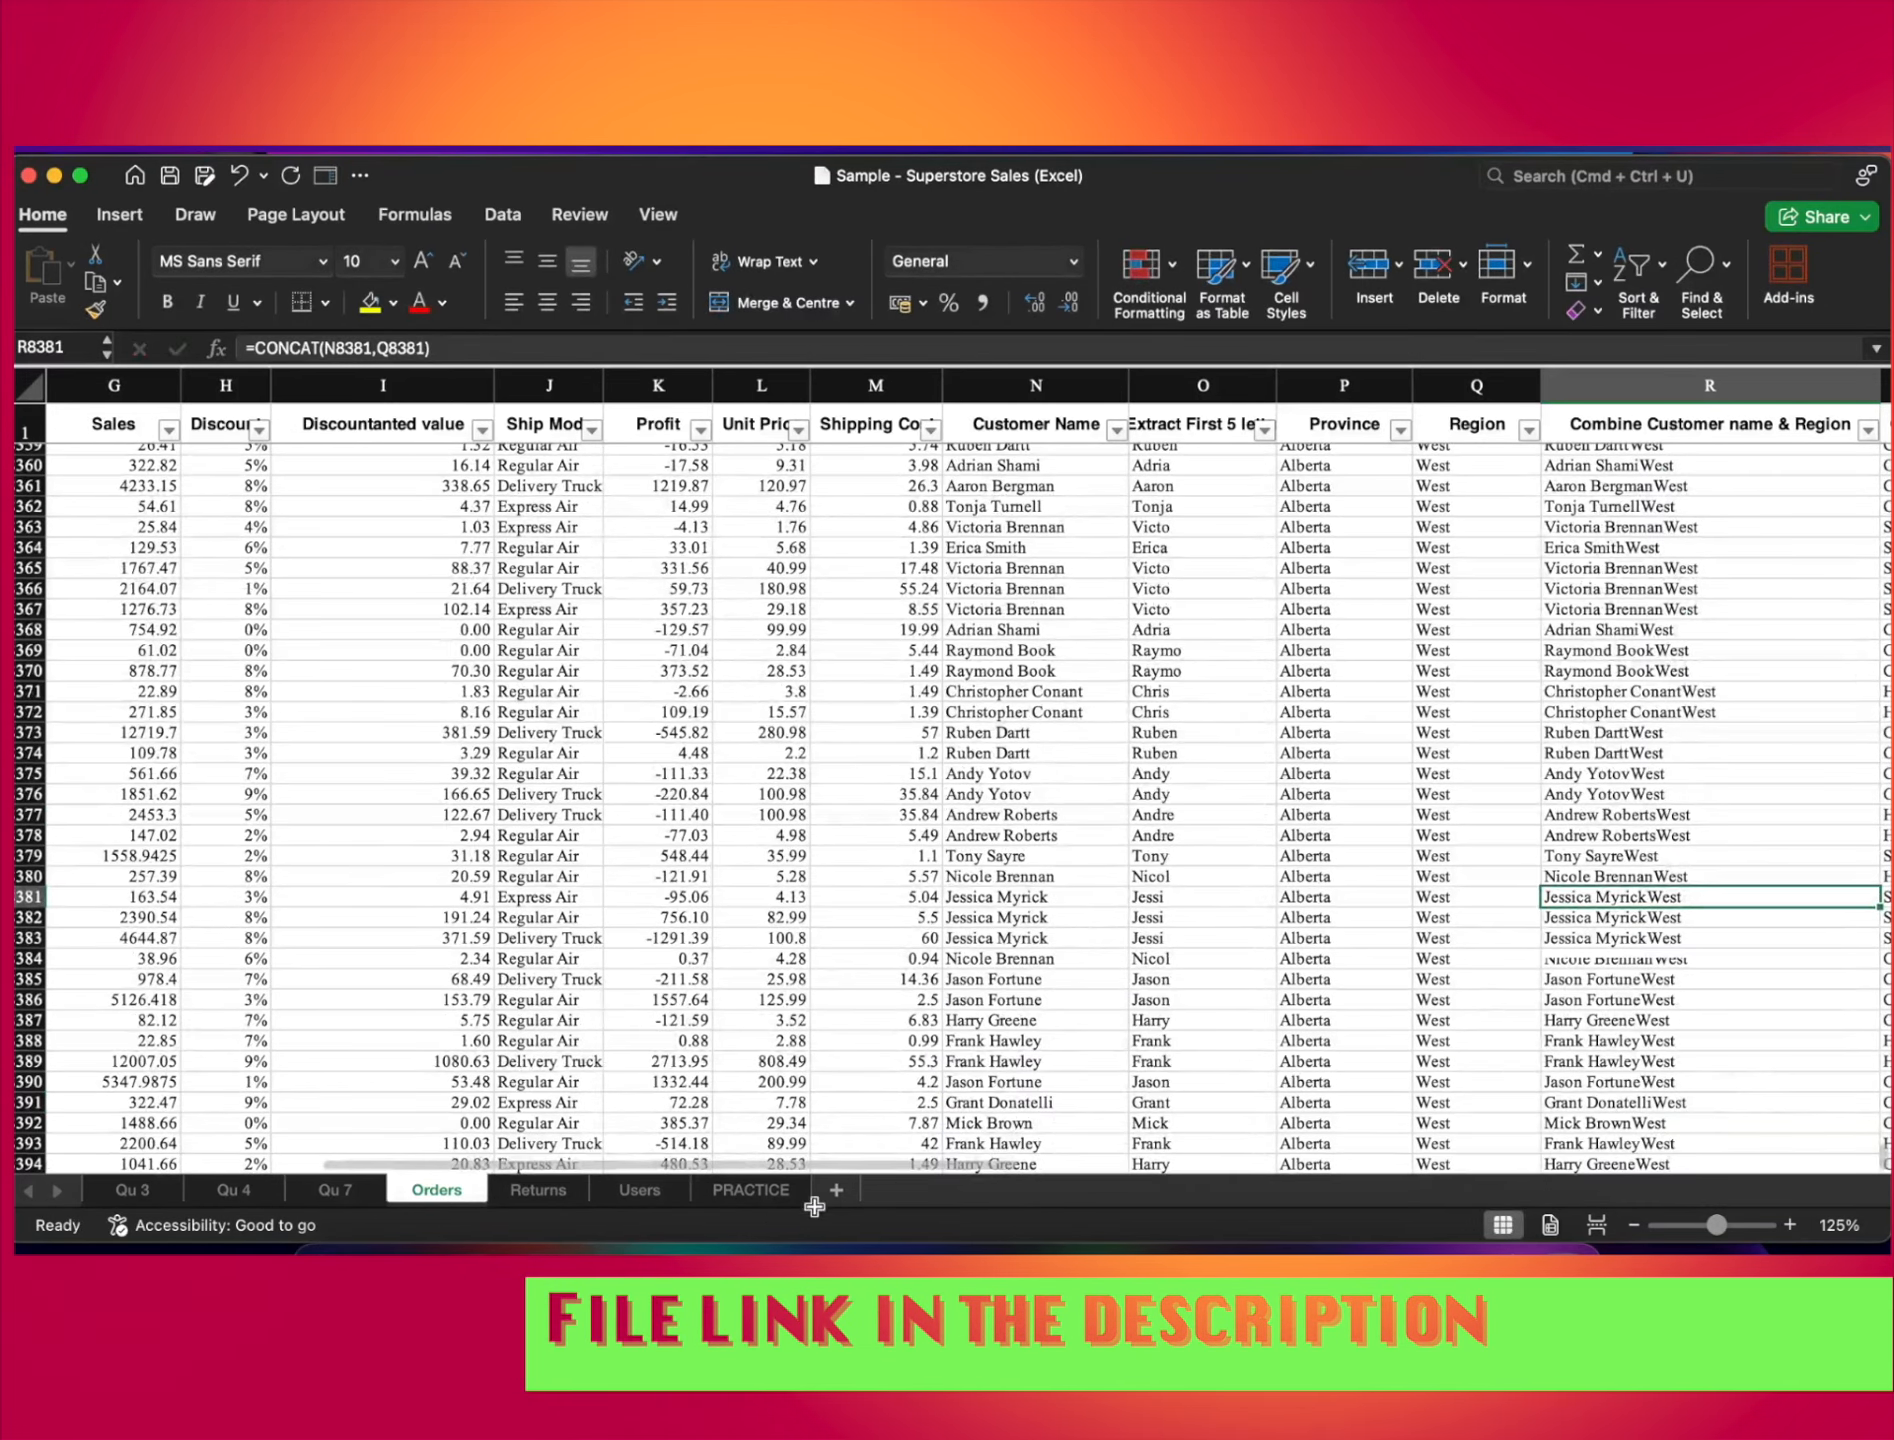
{"action": "left_click", "coordinate": [751, 1189]}
{"action": "type", "text": "Done"}
{"action": "key", "text": "Return"}
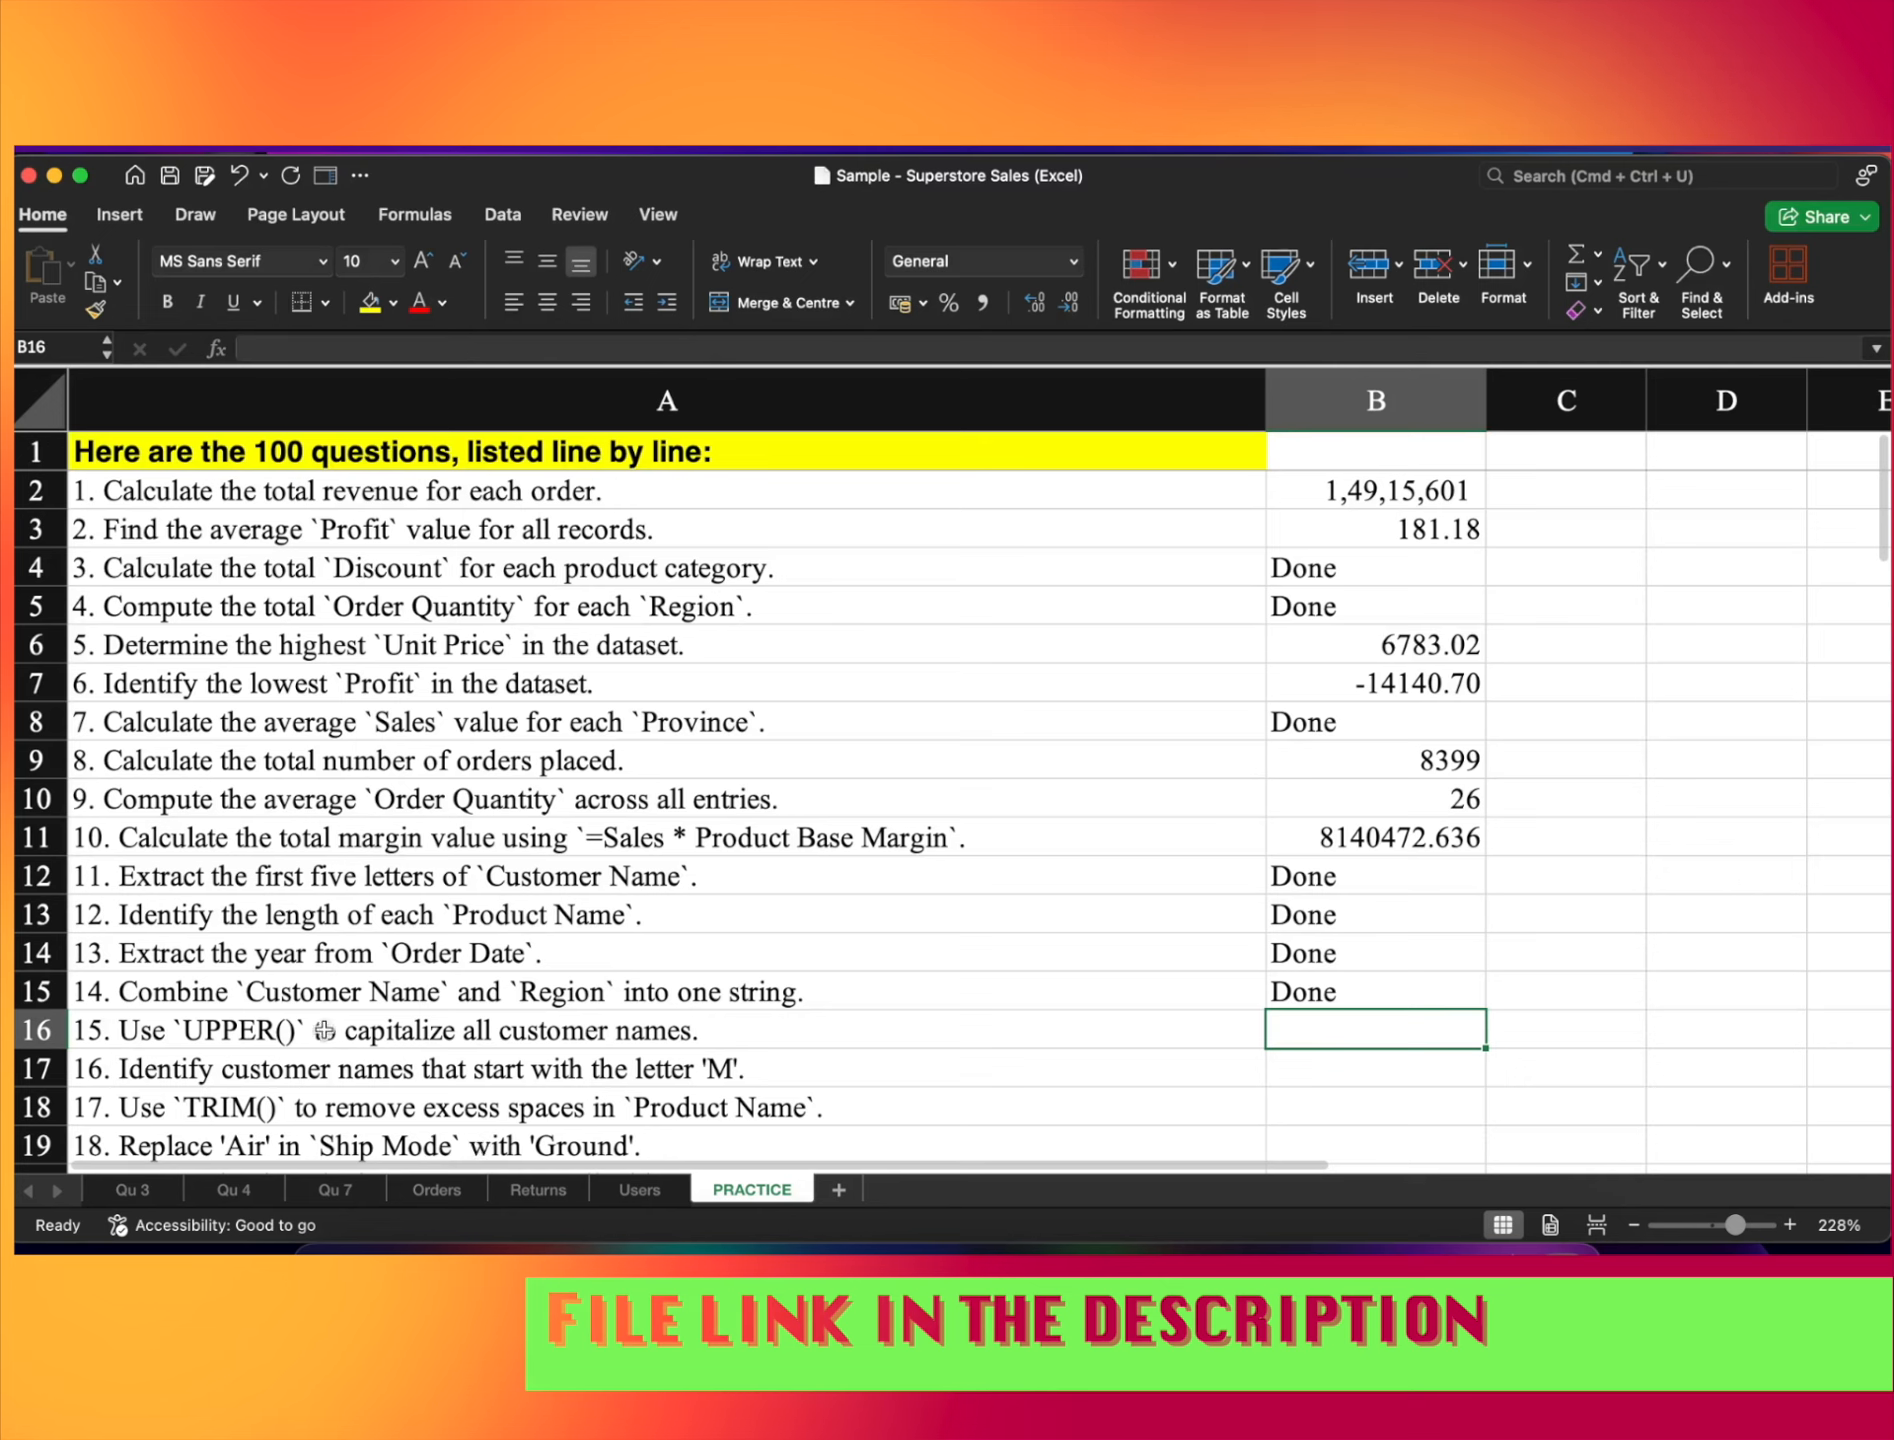
Insert a column before "Extract First 5 letter" on the Orders sheet and head it "upper"
{"action": "left_click", "coordinate": [436, 1190]}
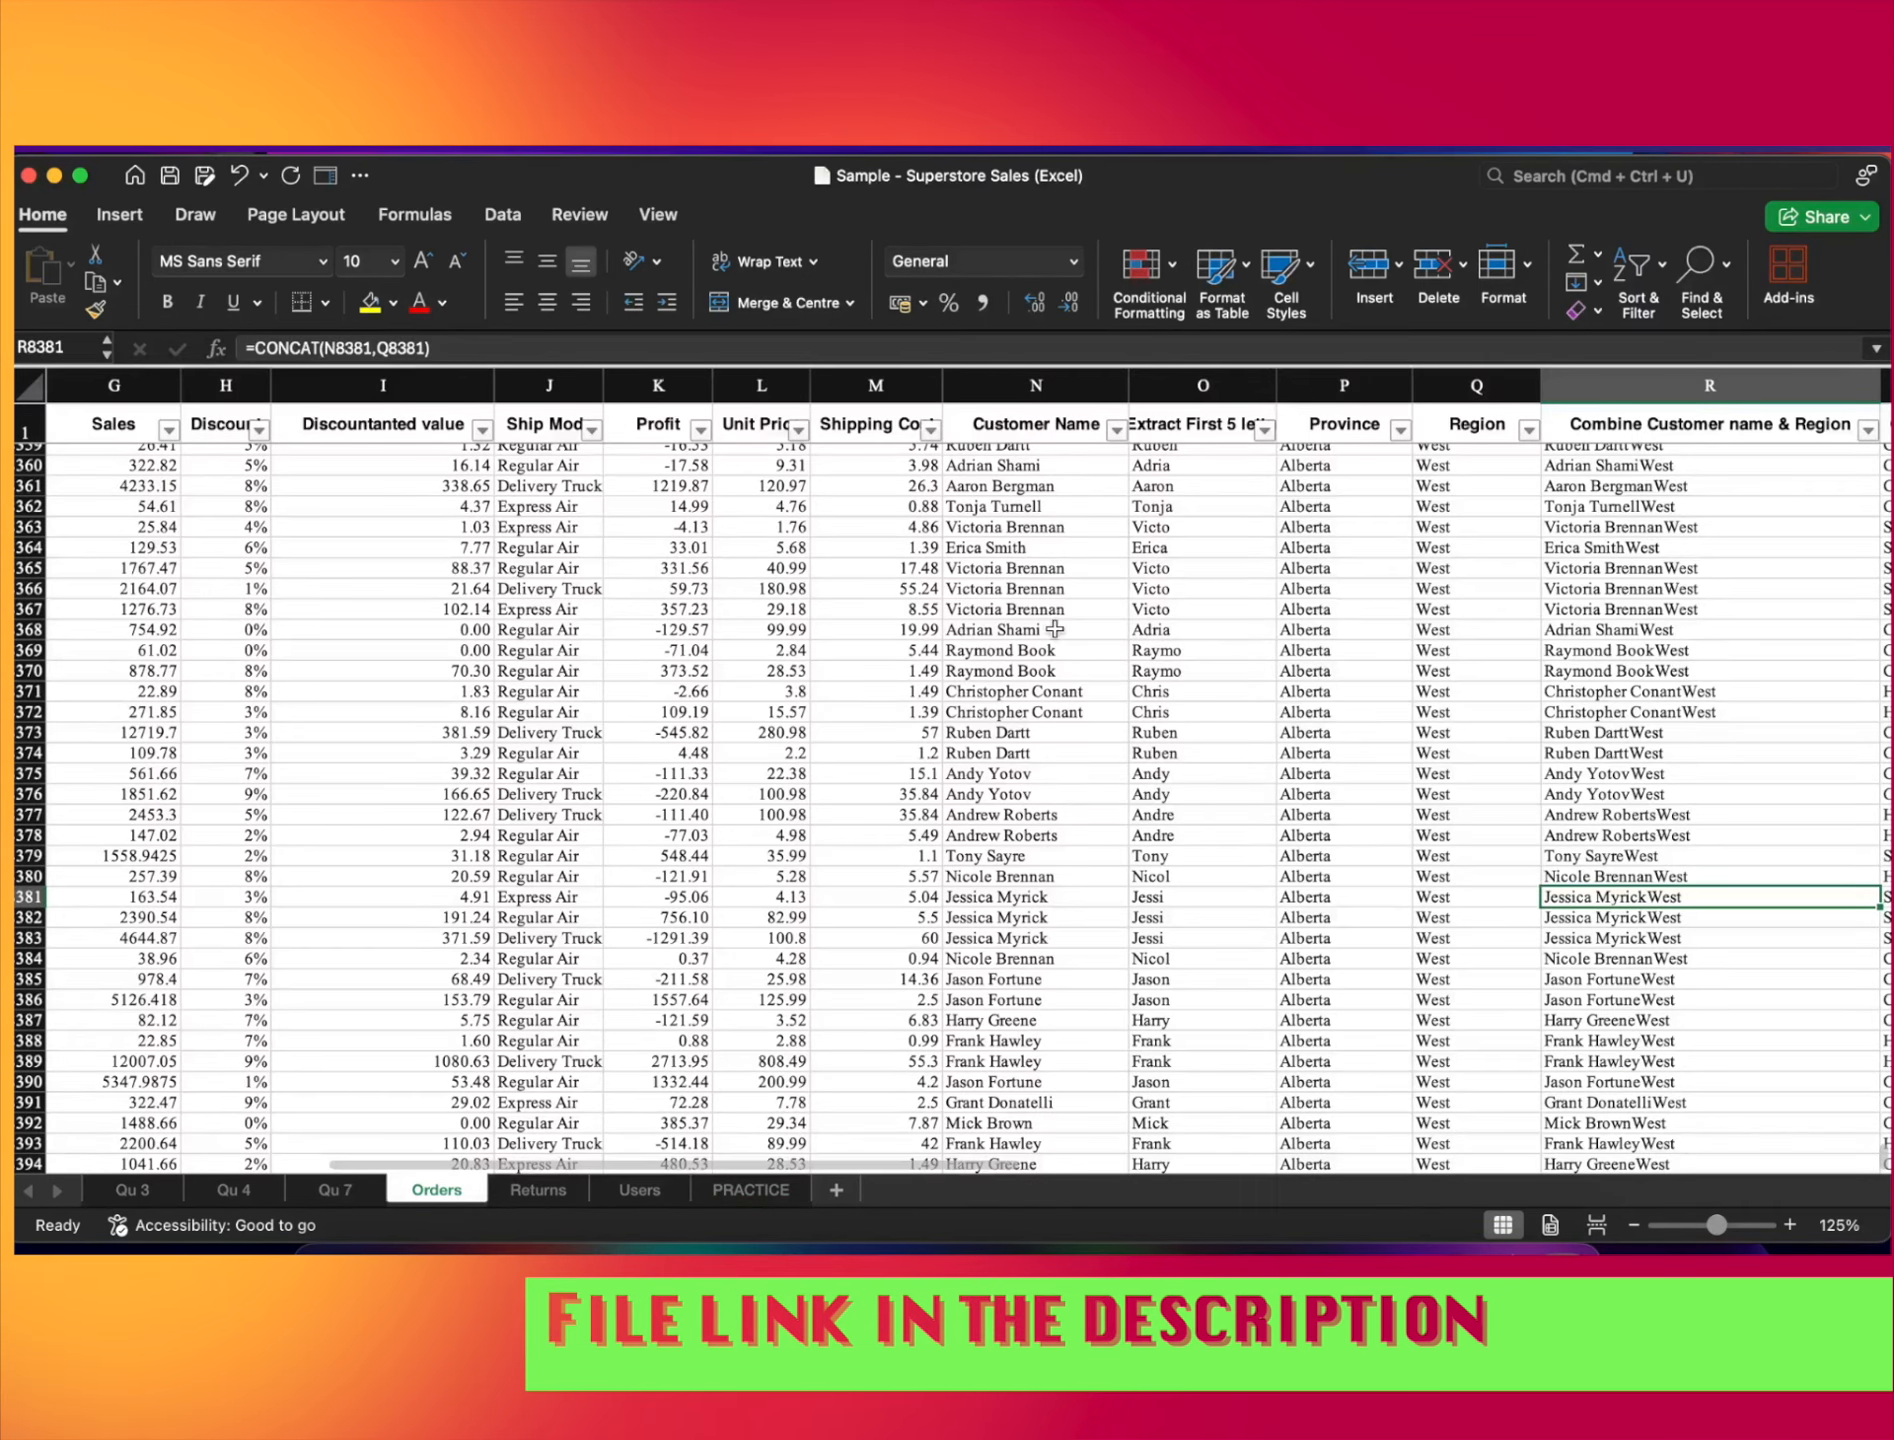
{"action": "left_click", "coordinate": [1190, 385]}
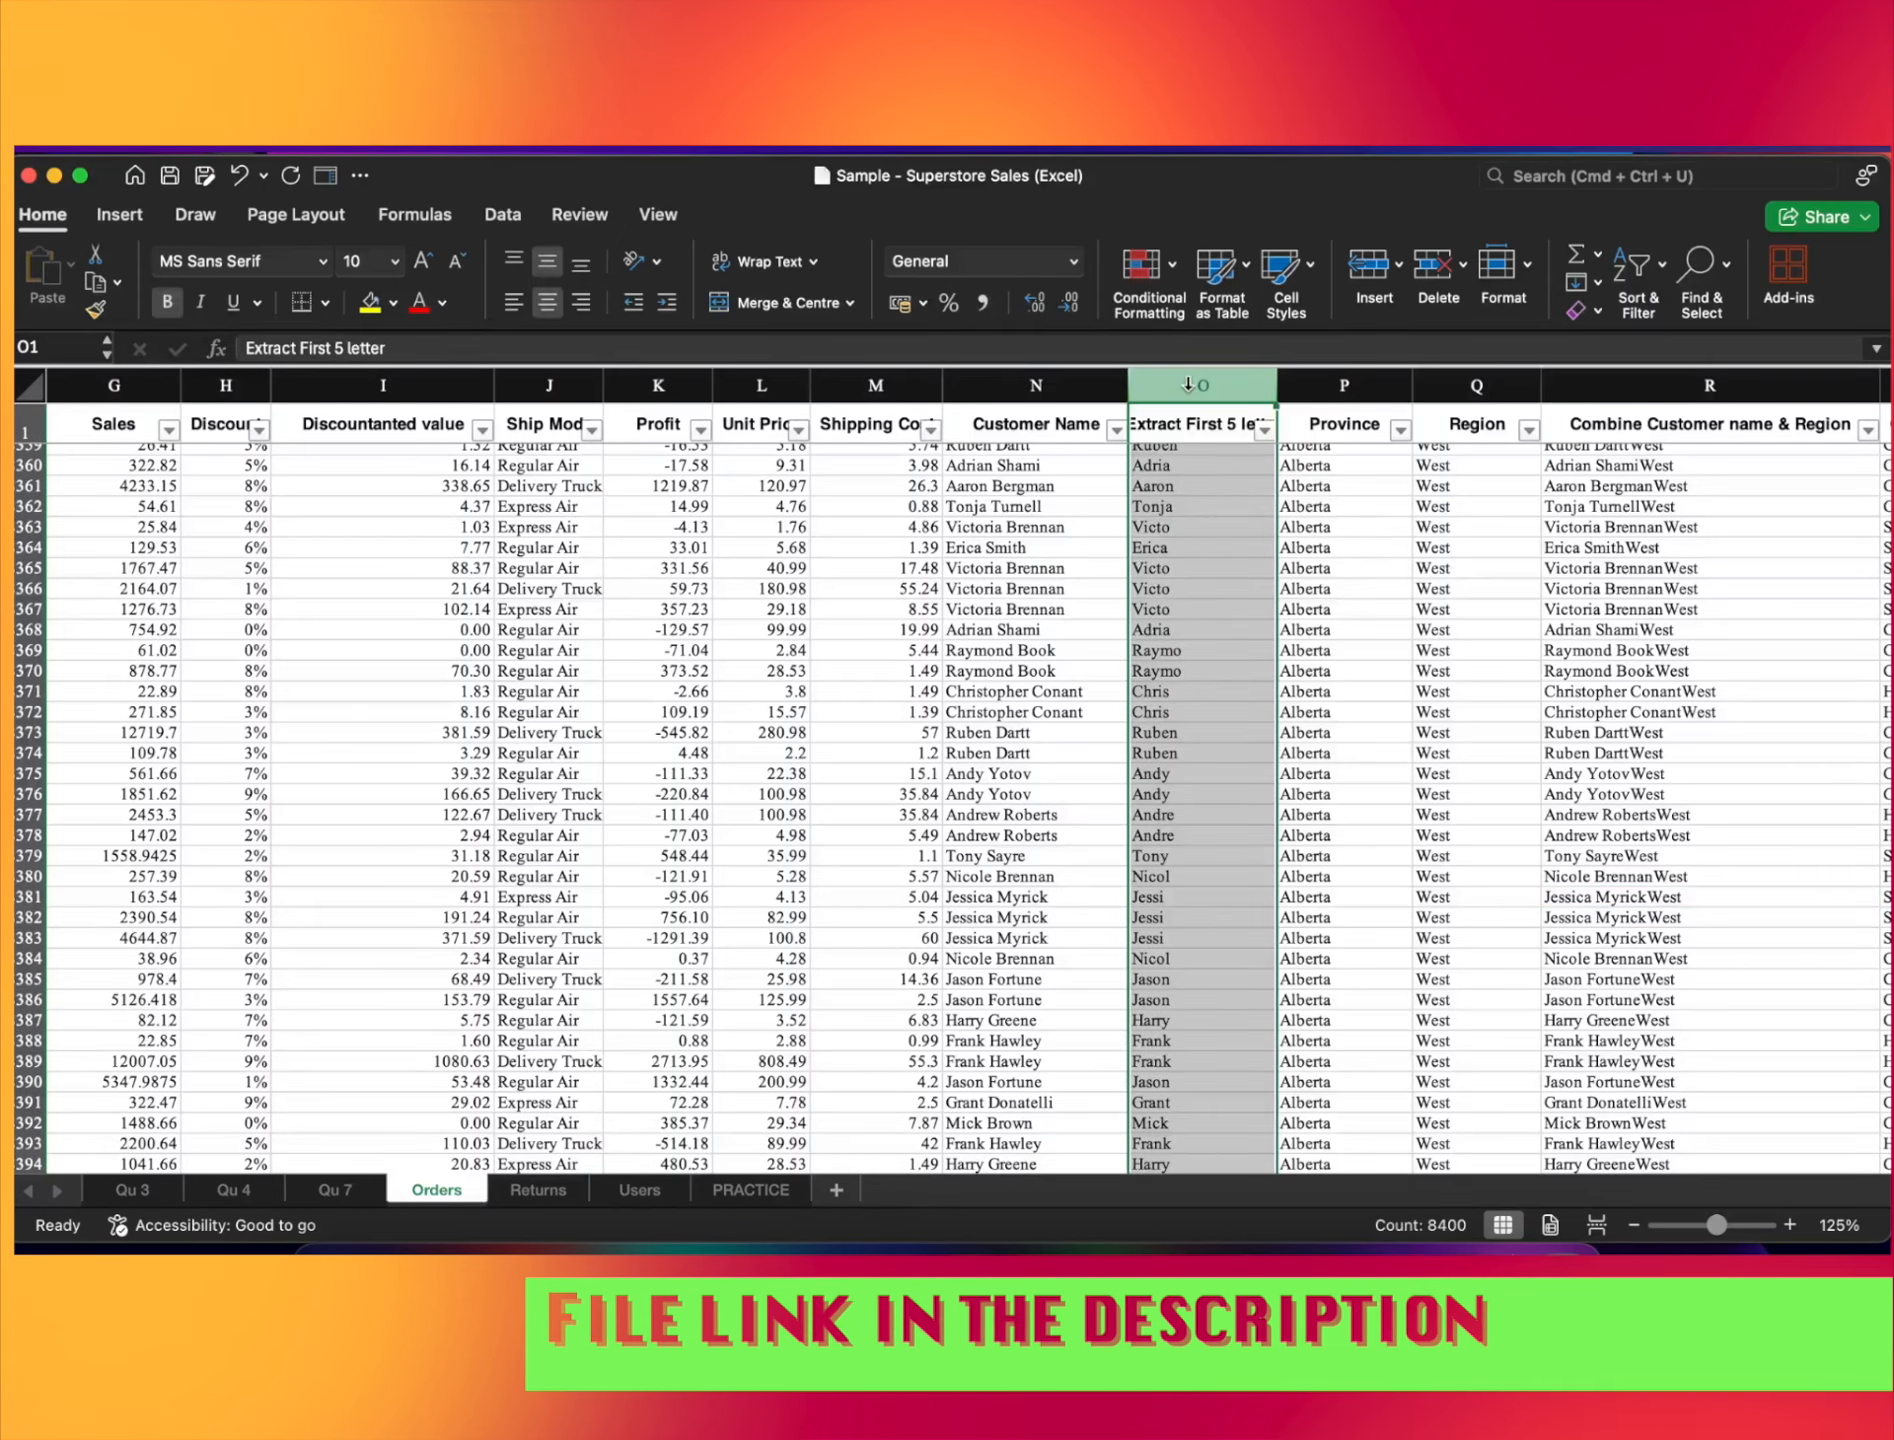
{"action": "key", "text": "ctrl+shift+plus"}
{"action": "key", "text": "ctrl+Up"}
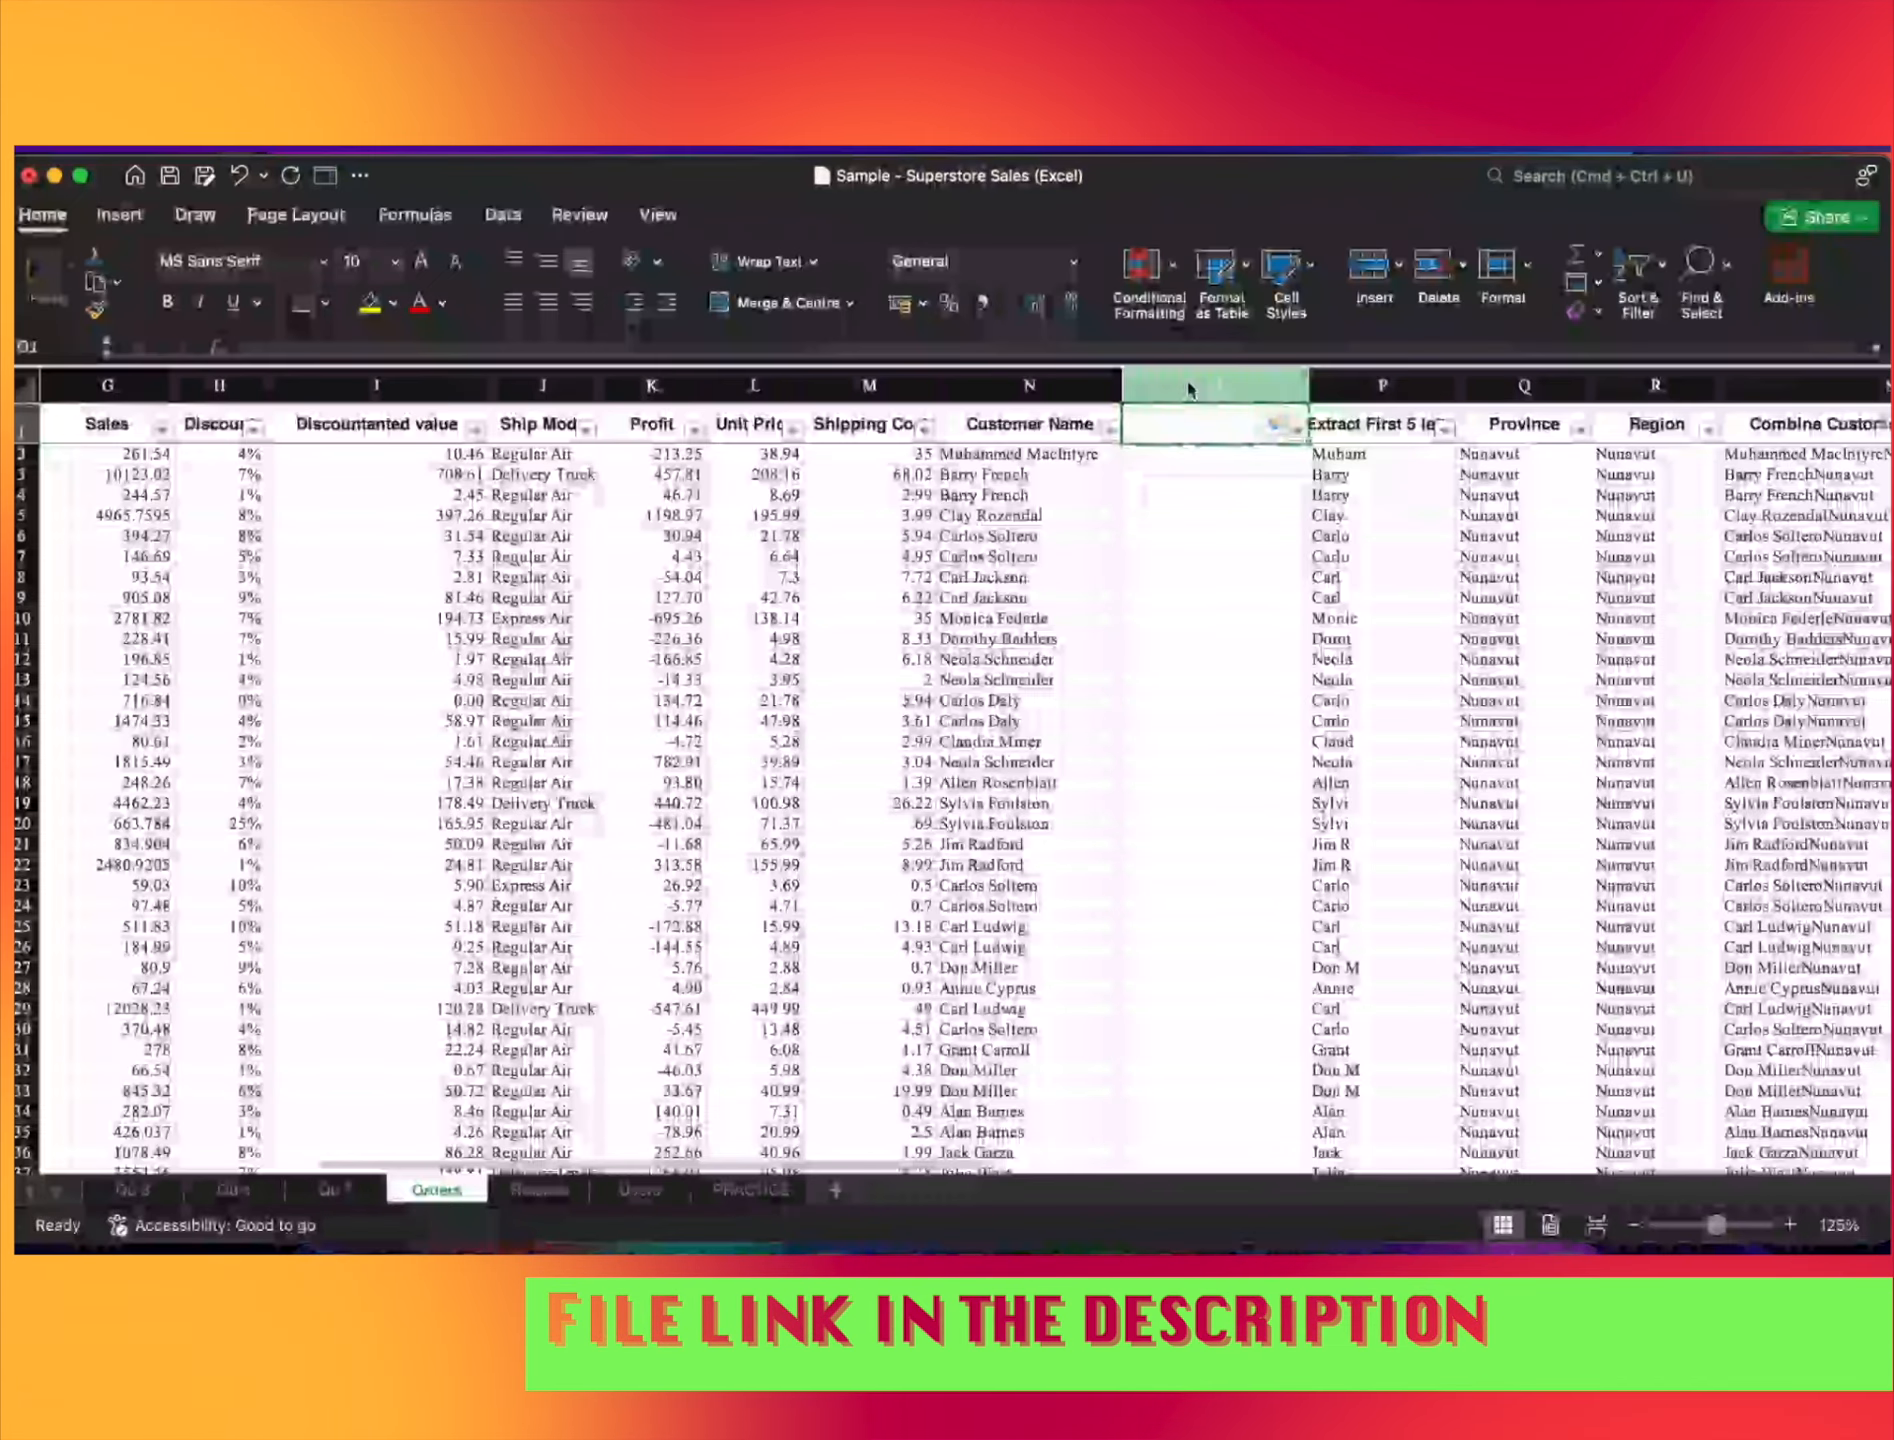
{"action": "type", "text": "uoo"}
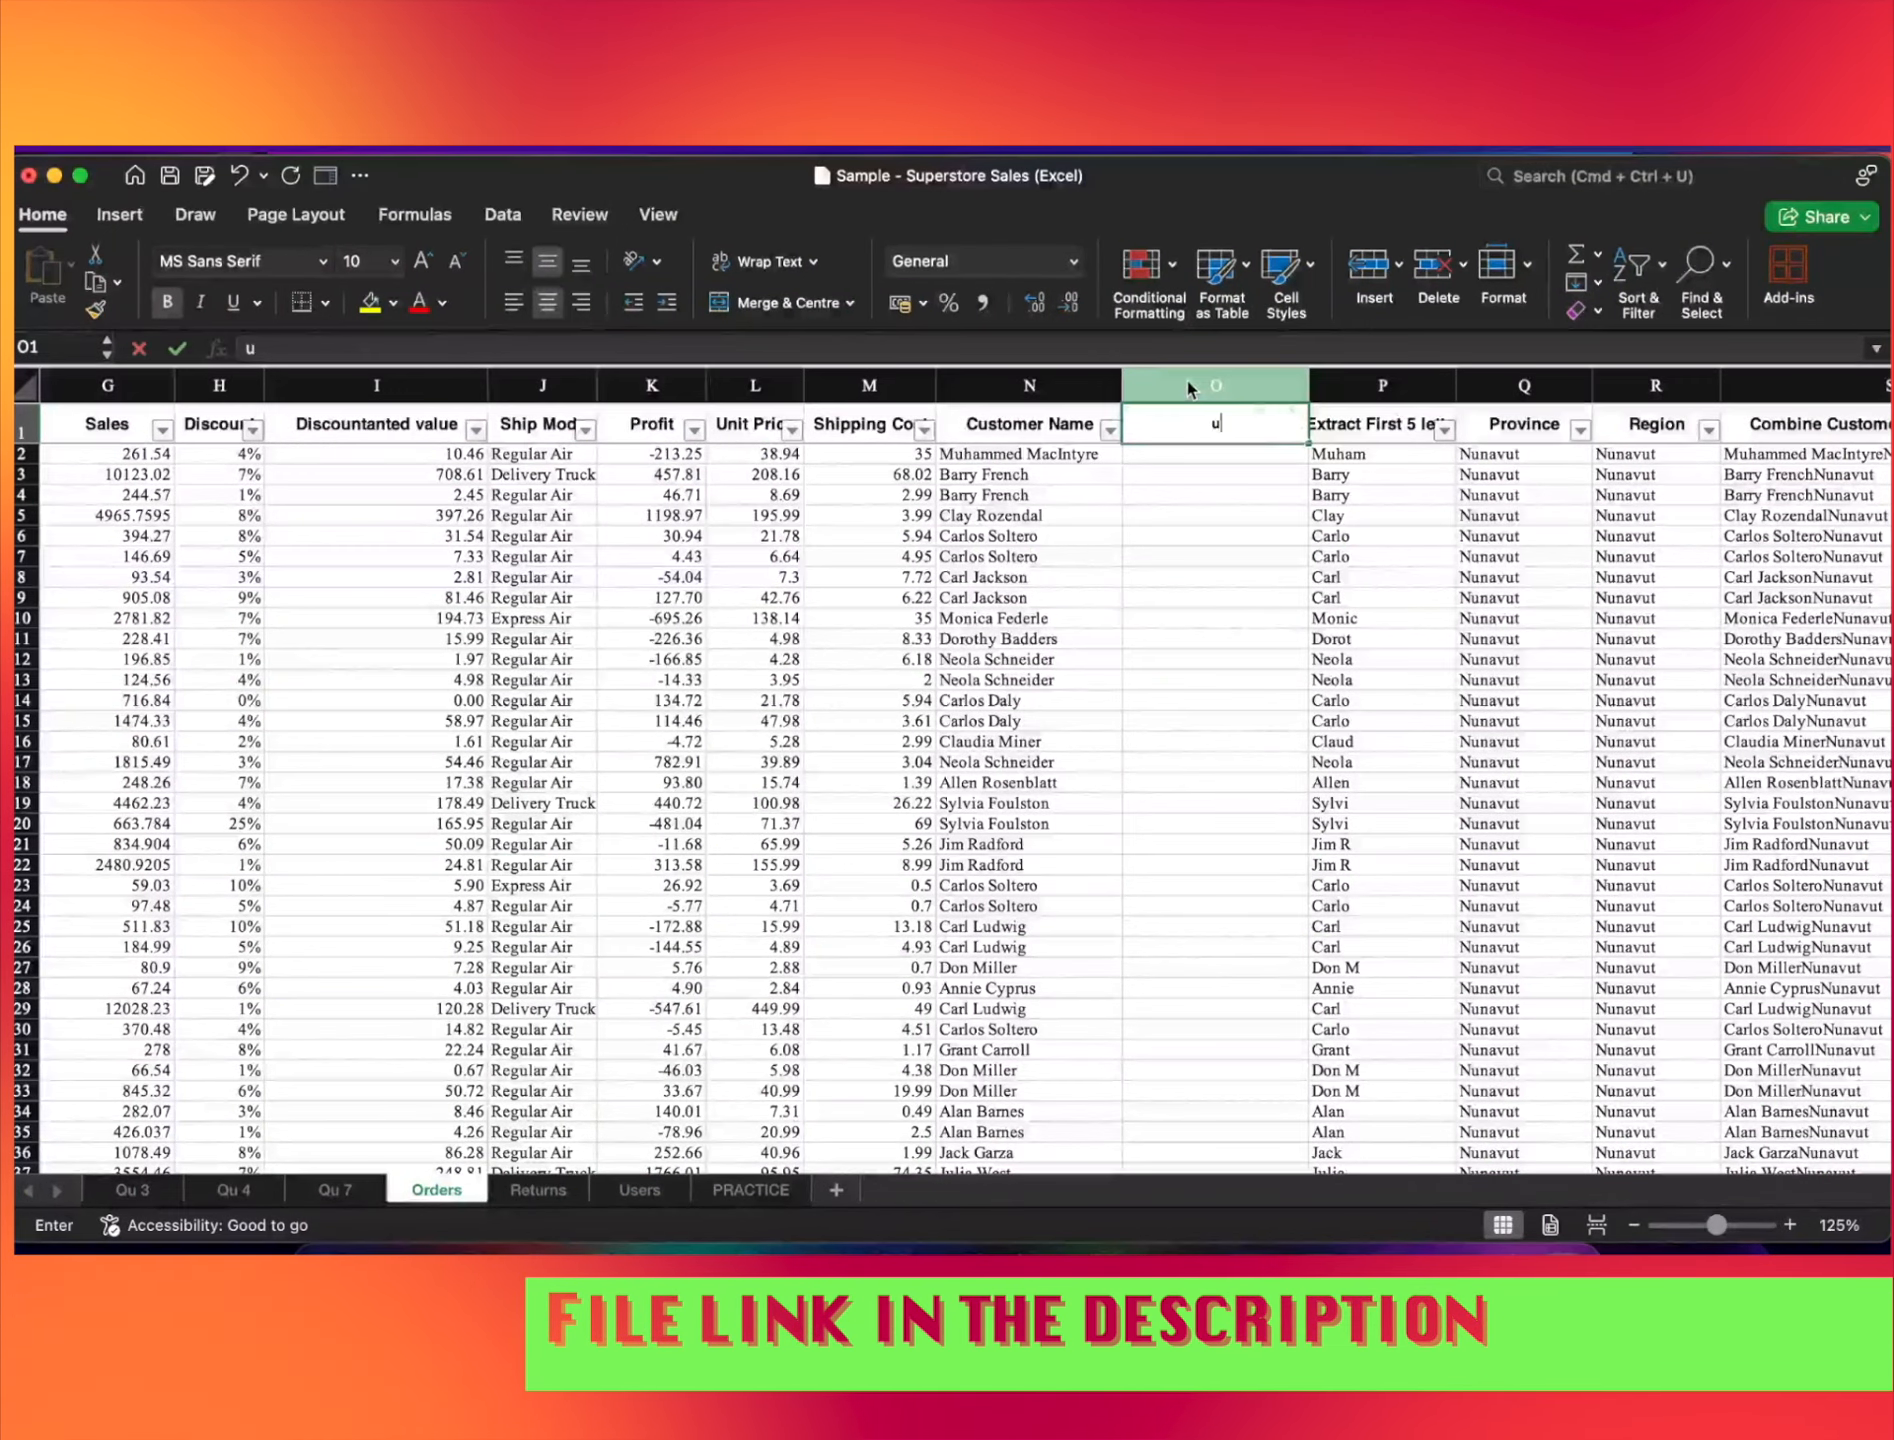
{"action": "key", "text": "BackSpace"}
{"action": "key", "text": "BackSpace"}
{"action": "type", "text": "pper"}
{"action": "key", "text": "Return"}
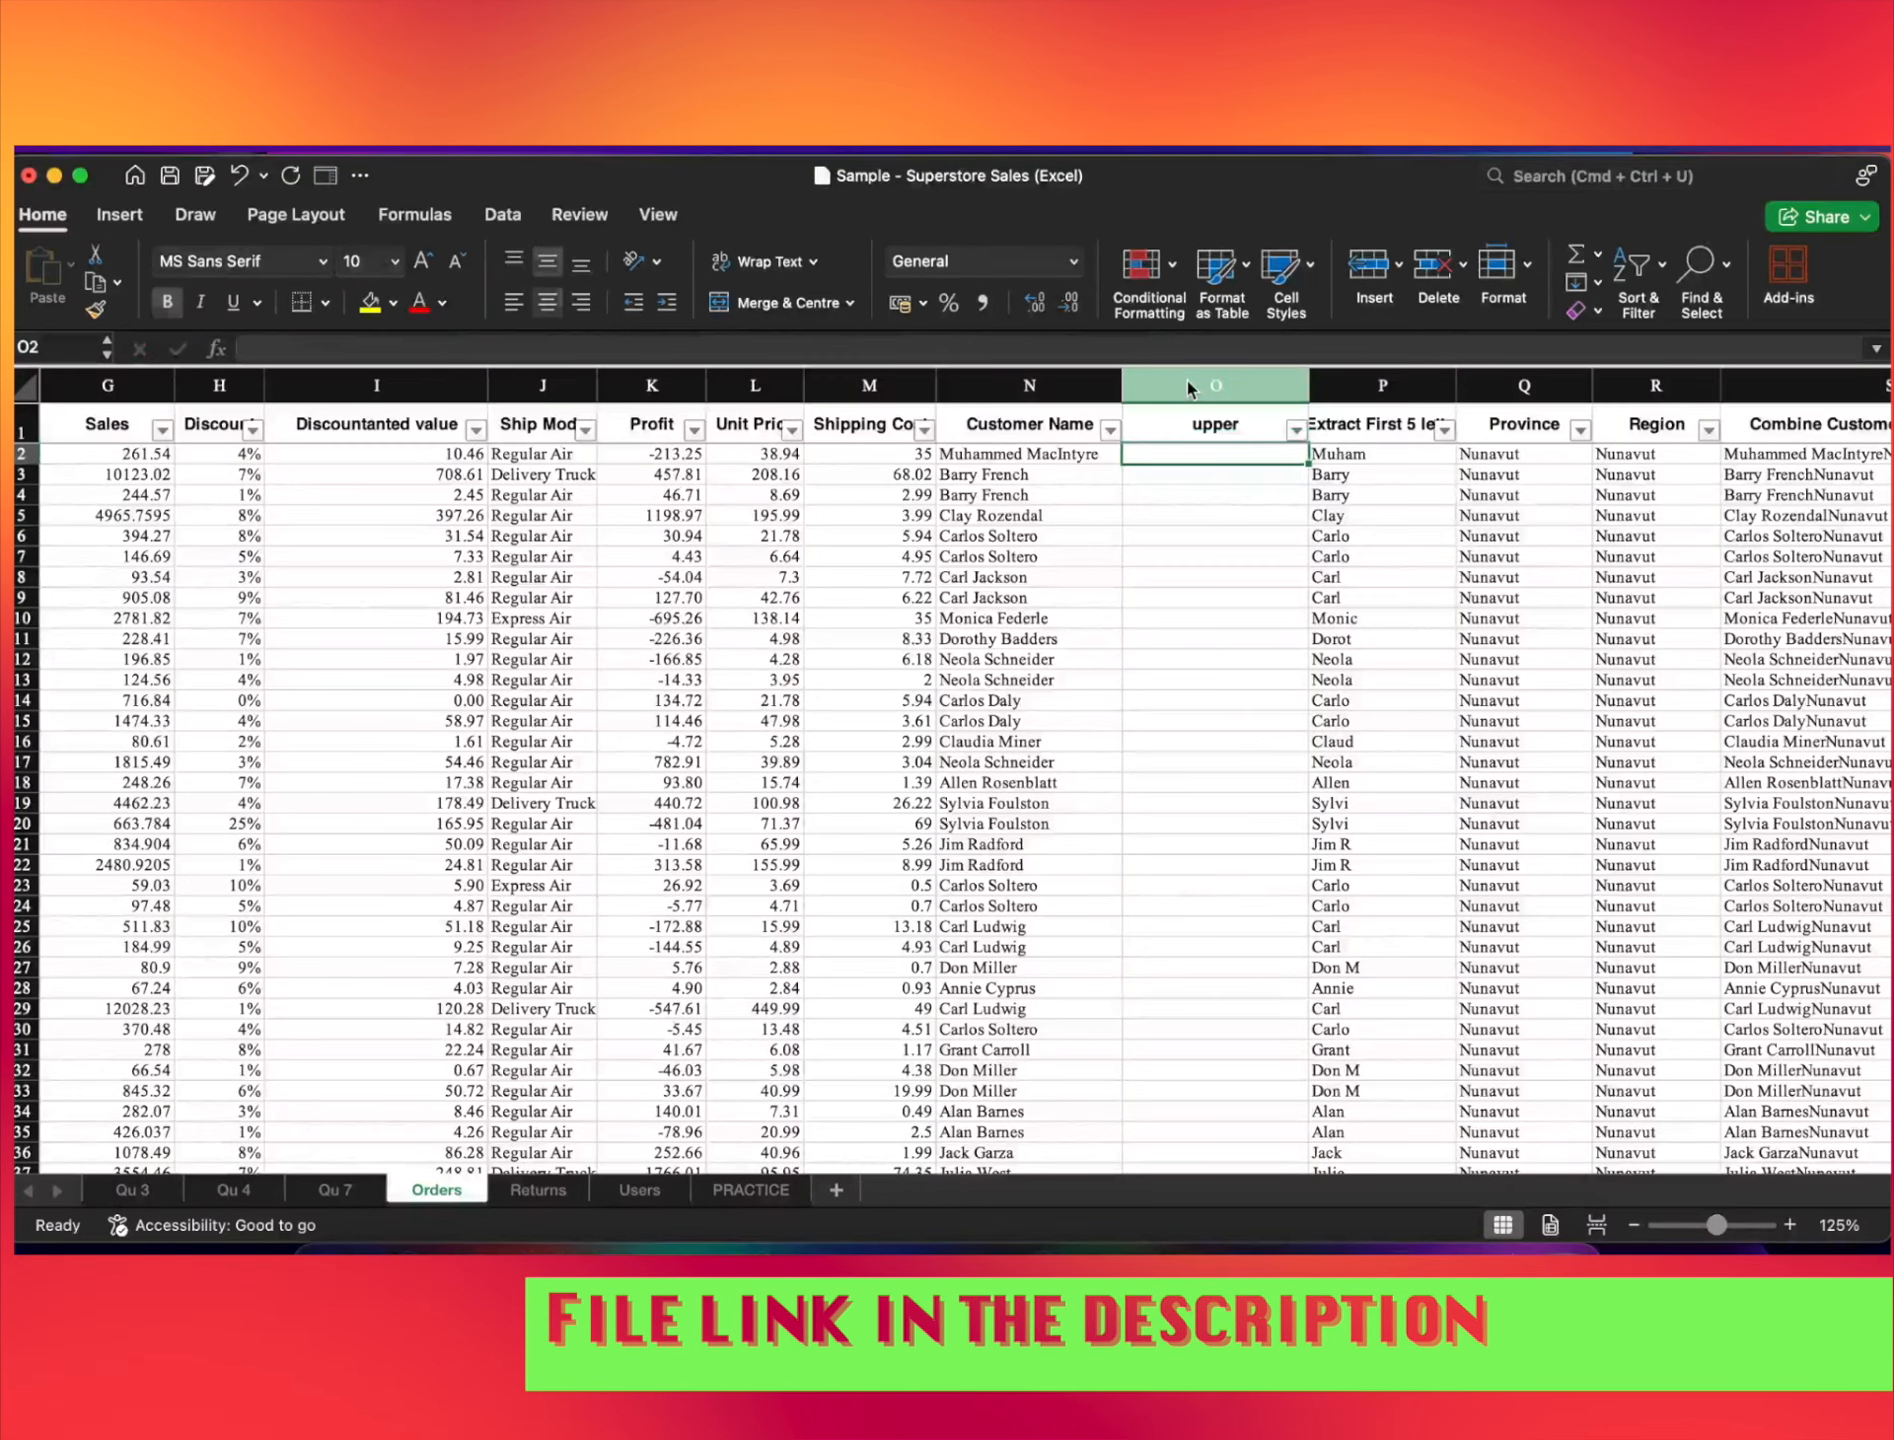
Convert the first customer name to capitals in O2 with =UPPER(N2)
{"action": "type", "text": "=up"}
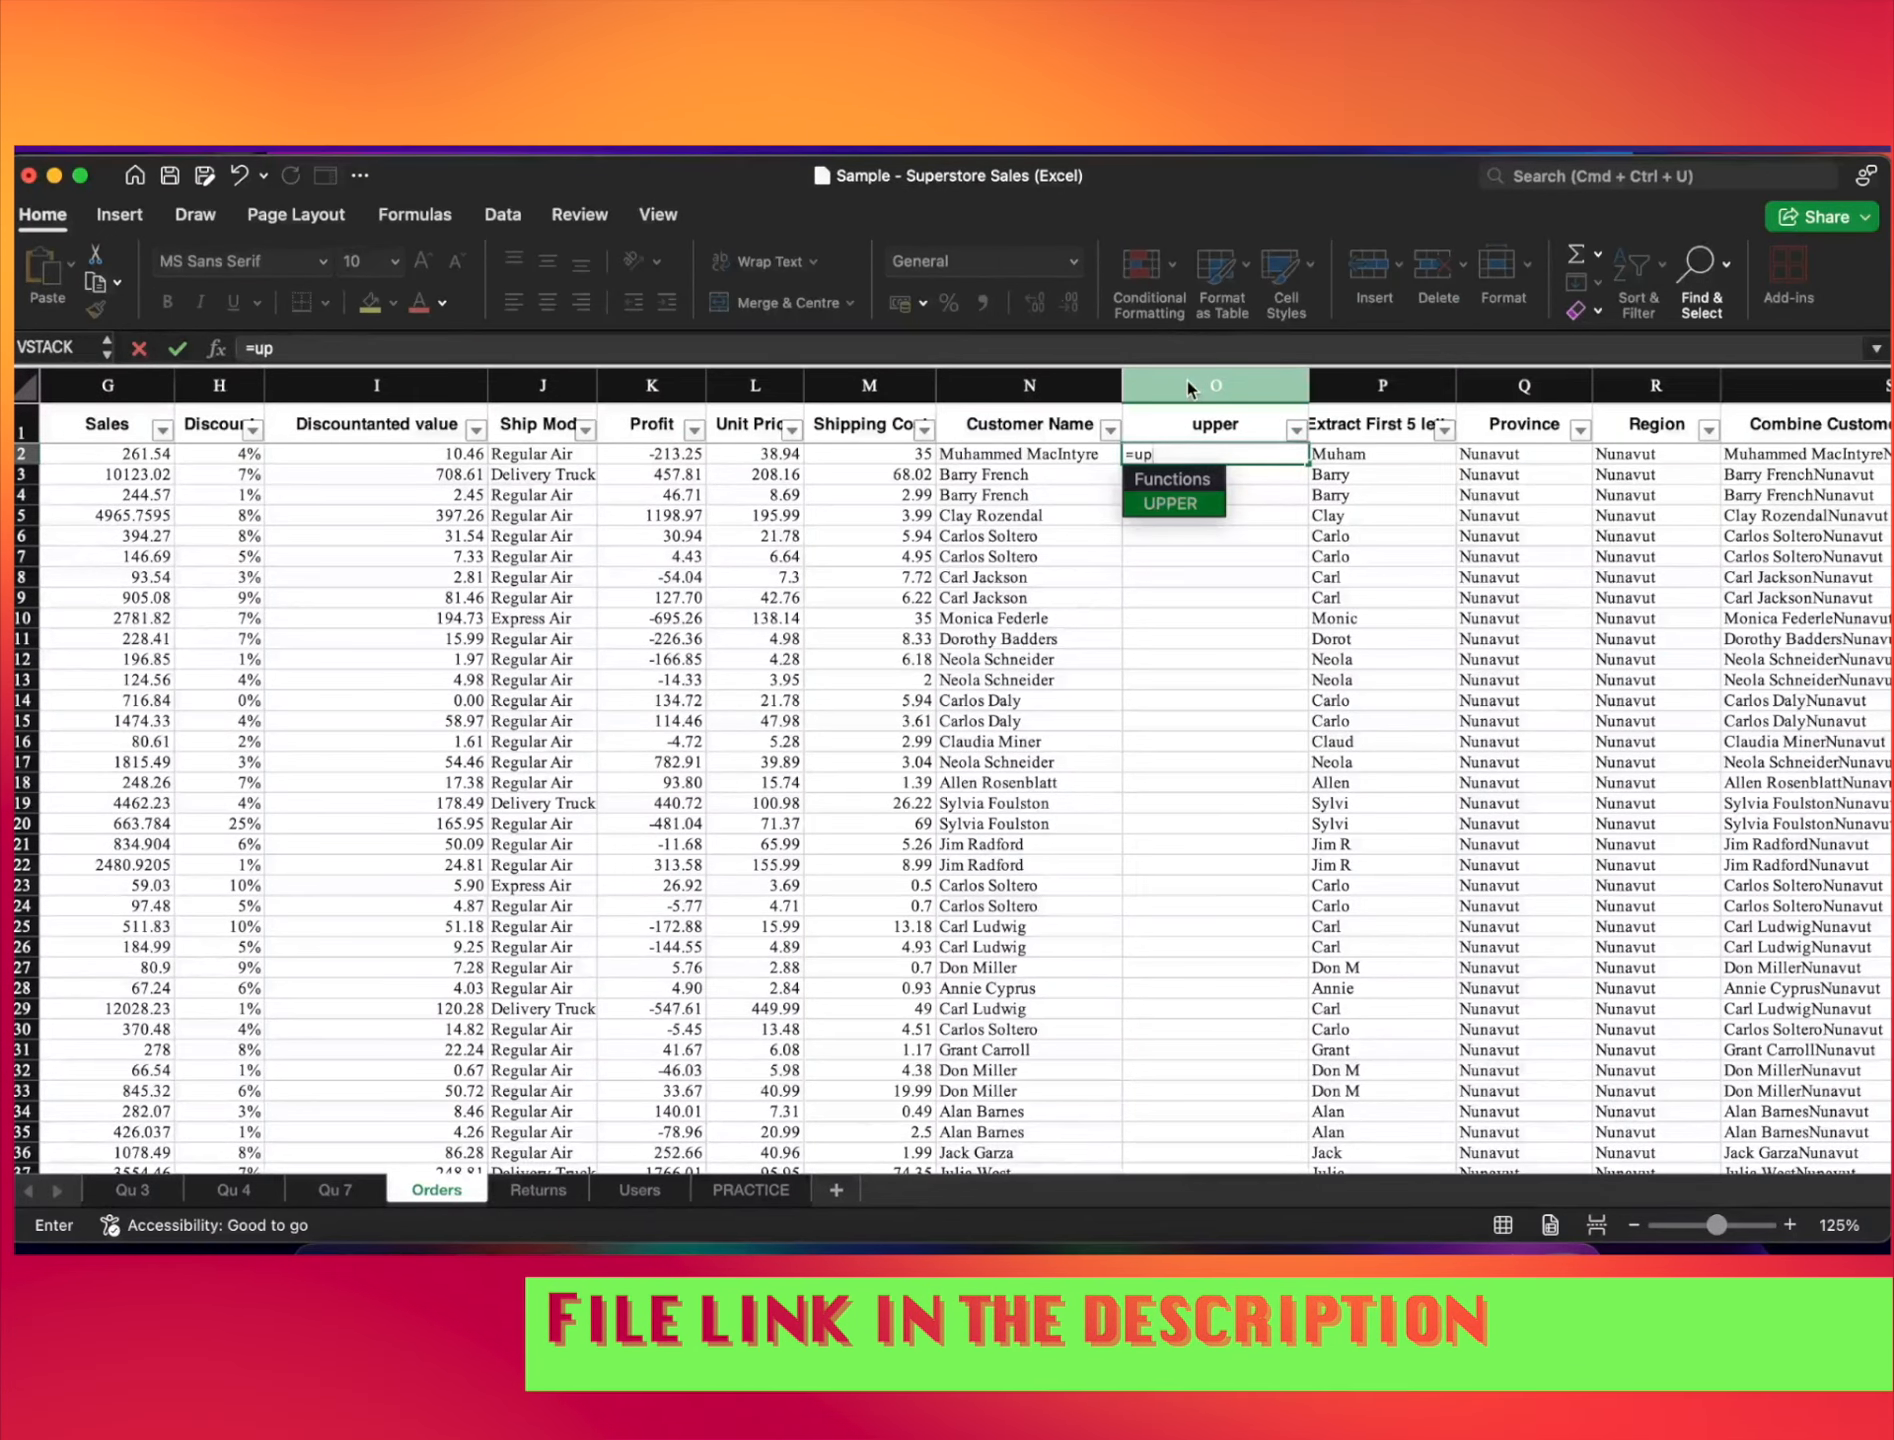
{"action": "key", "text": "Tab"}
{"action": "key", "text": "Left"}
{"action": "key", "text": "Return"}
{"action": "key", "text": "Up"}
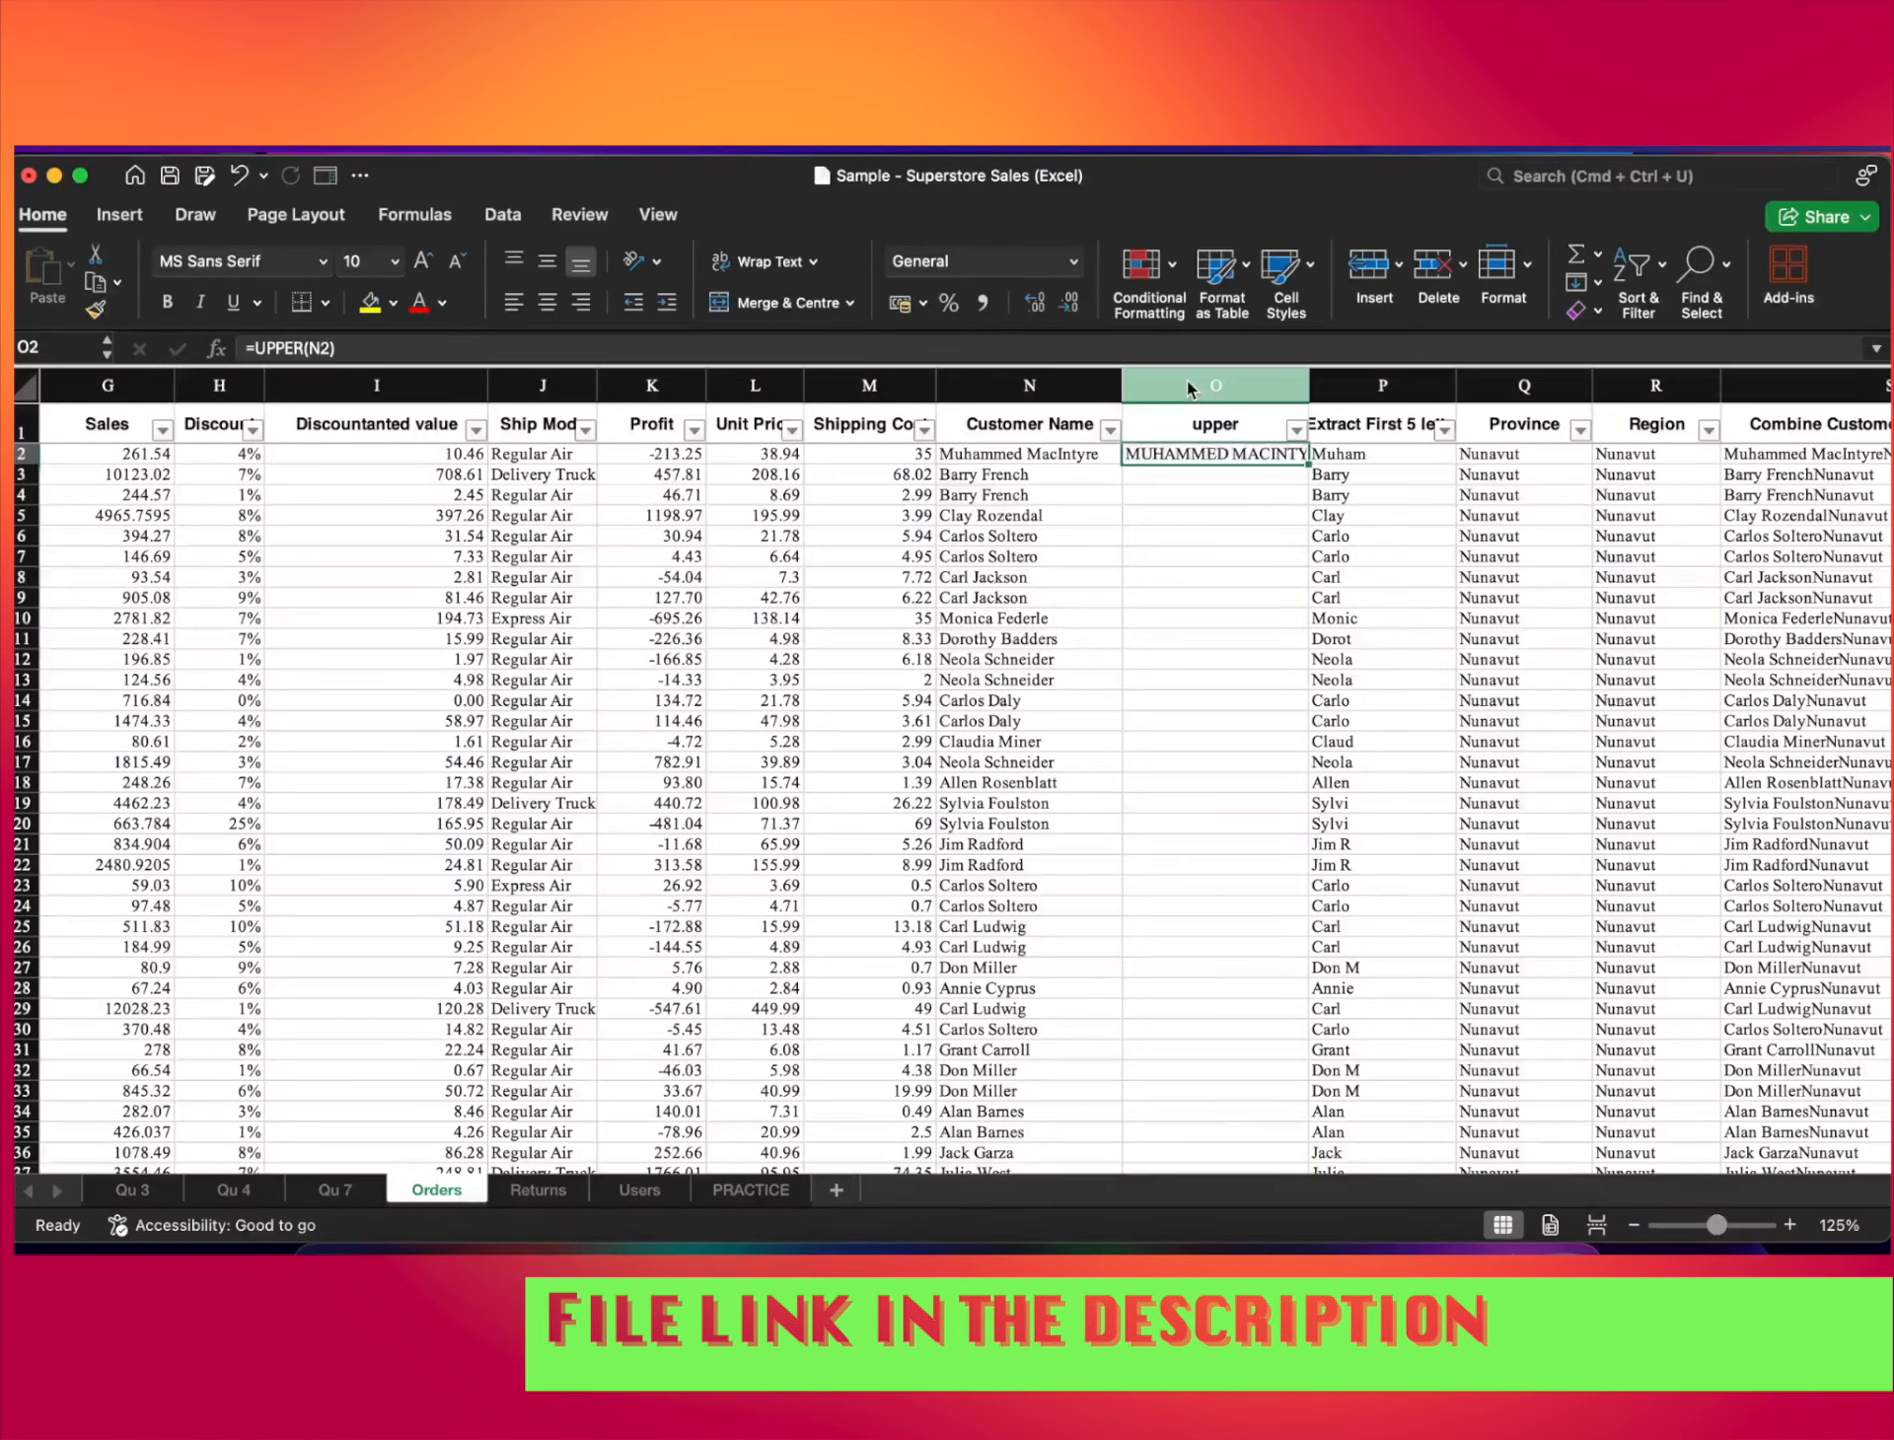
Copy the UPPER formula from O2 down to the last data row and autofit column O to the names
{"action": "key", "text": "super+c"}
{"action": "key", "text": "super+Down"}
{"action": "key", "text": "super+Up"}
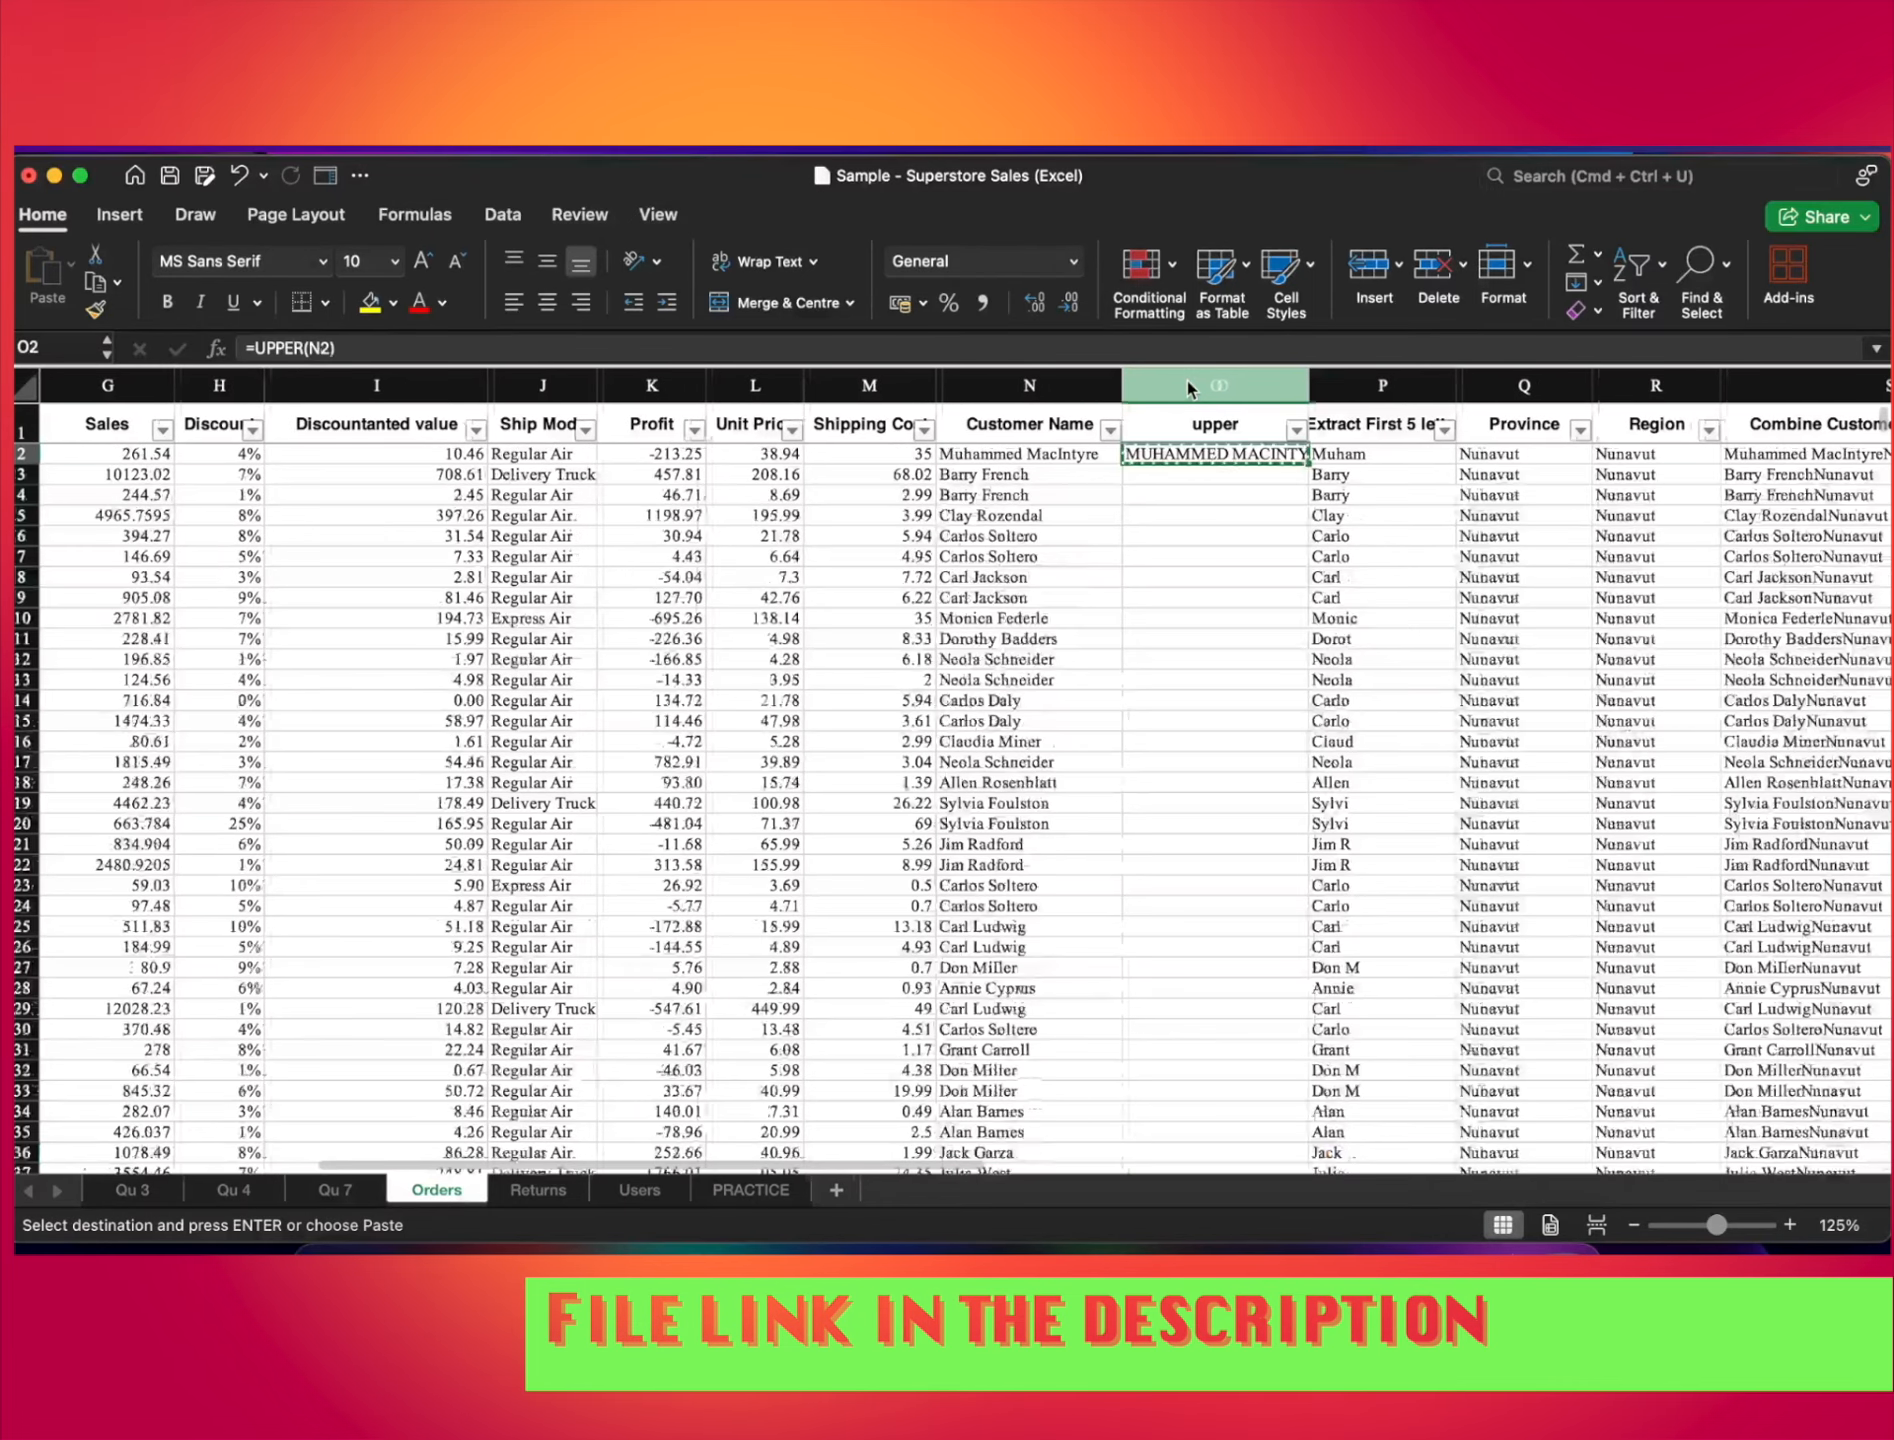
{"action": "key", "text": "shift+super+Down"}
{"action": "key", "text": "Return"}
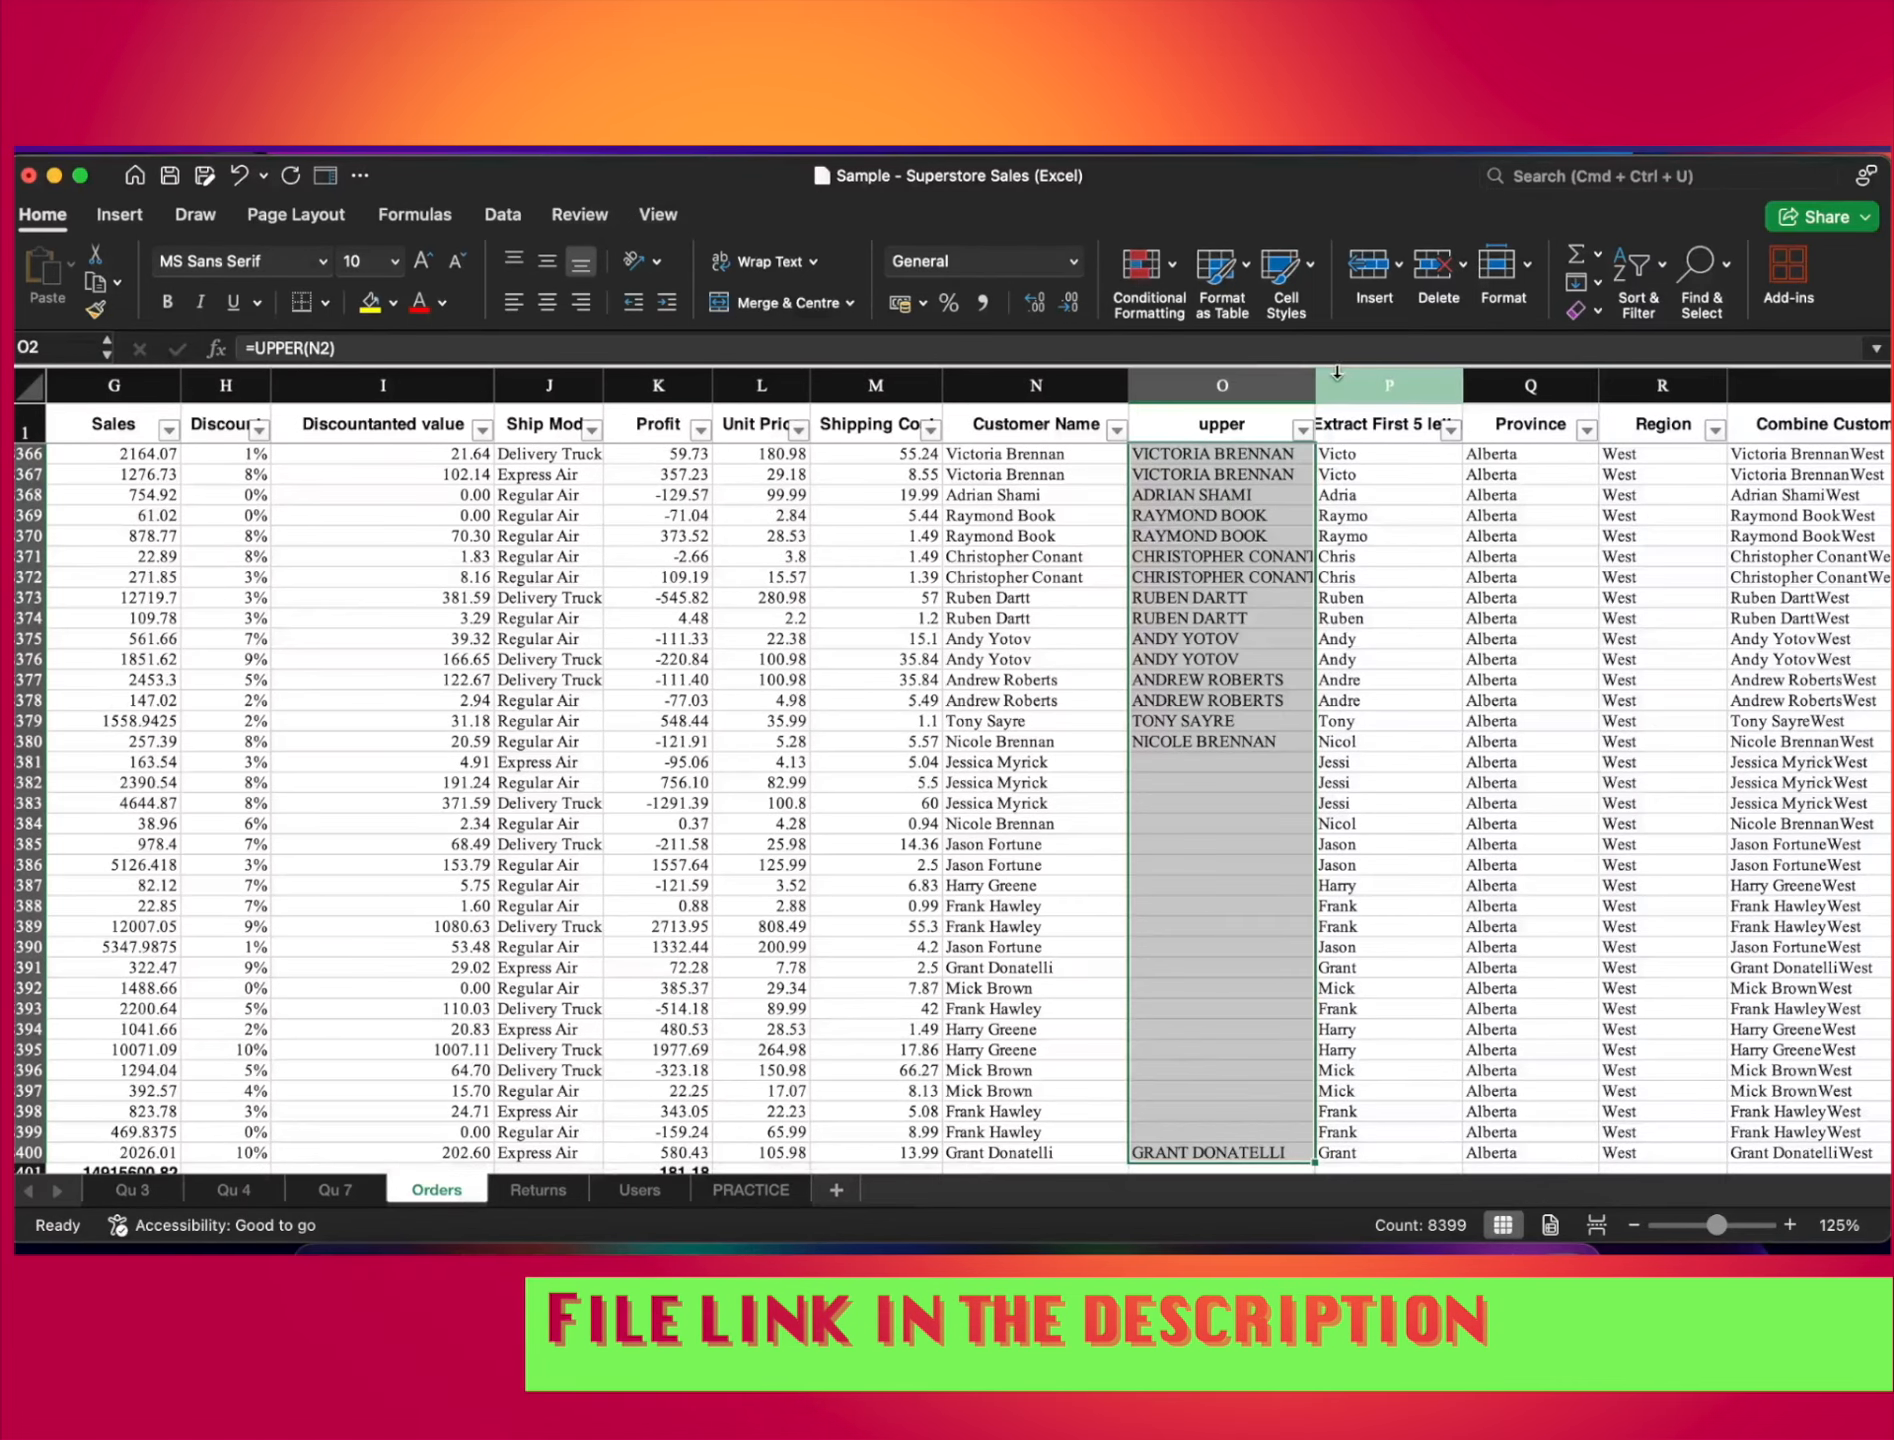
{"action": "left_click", "coordinate": [1310, 384]}
{"action": "double_click", "coordinate": [1310, 384]}
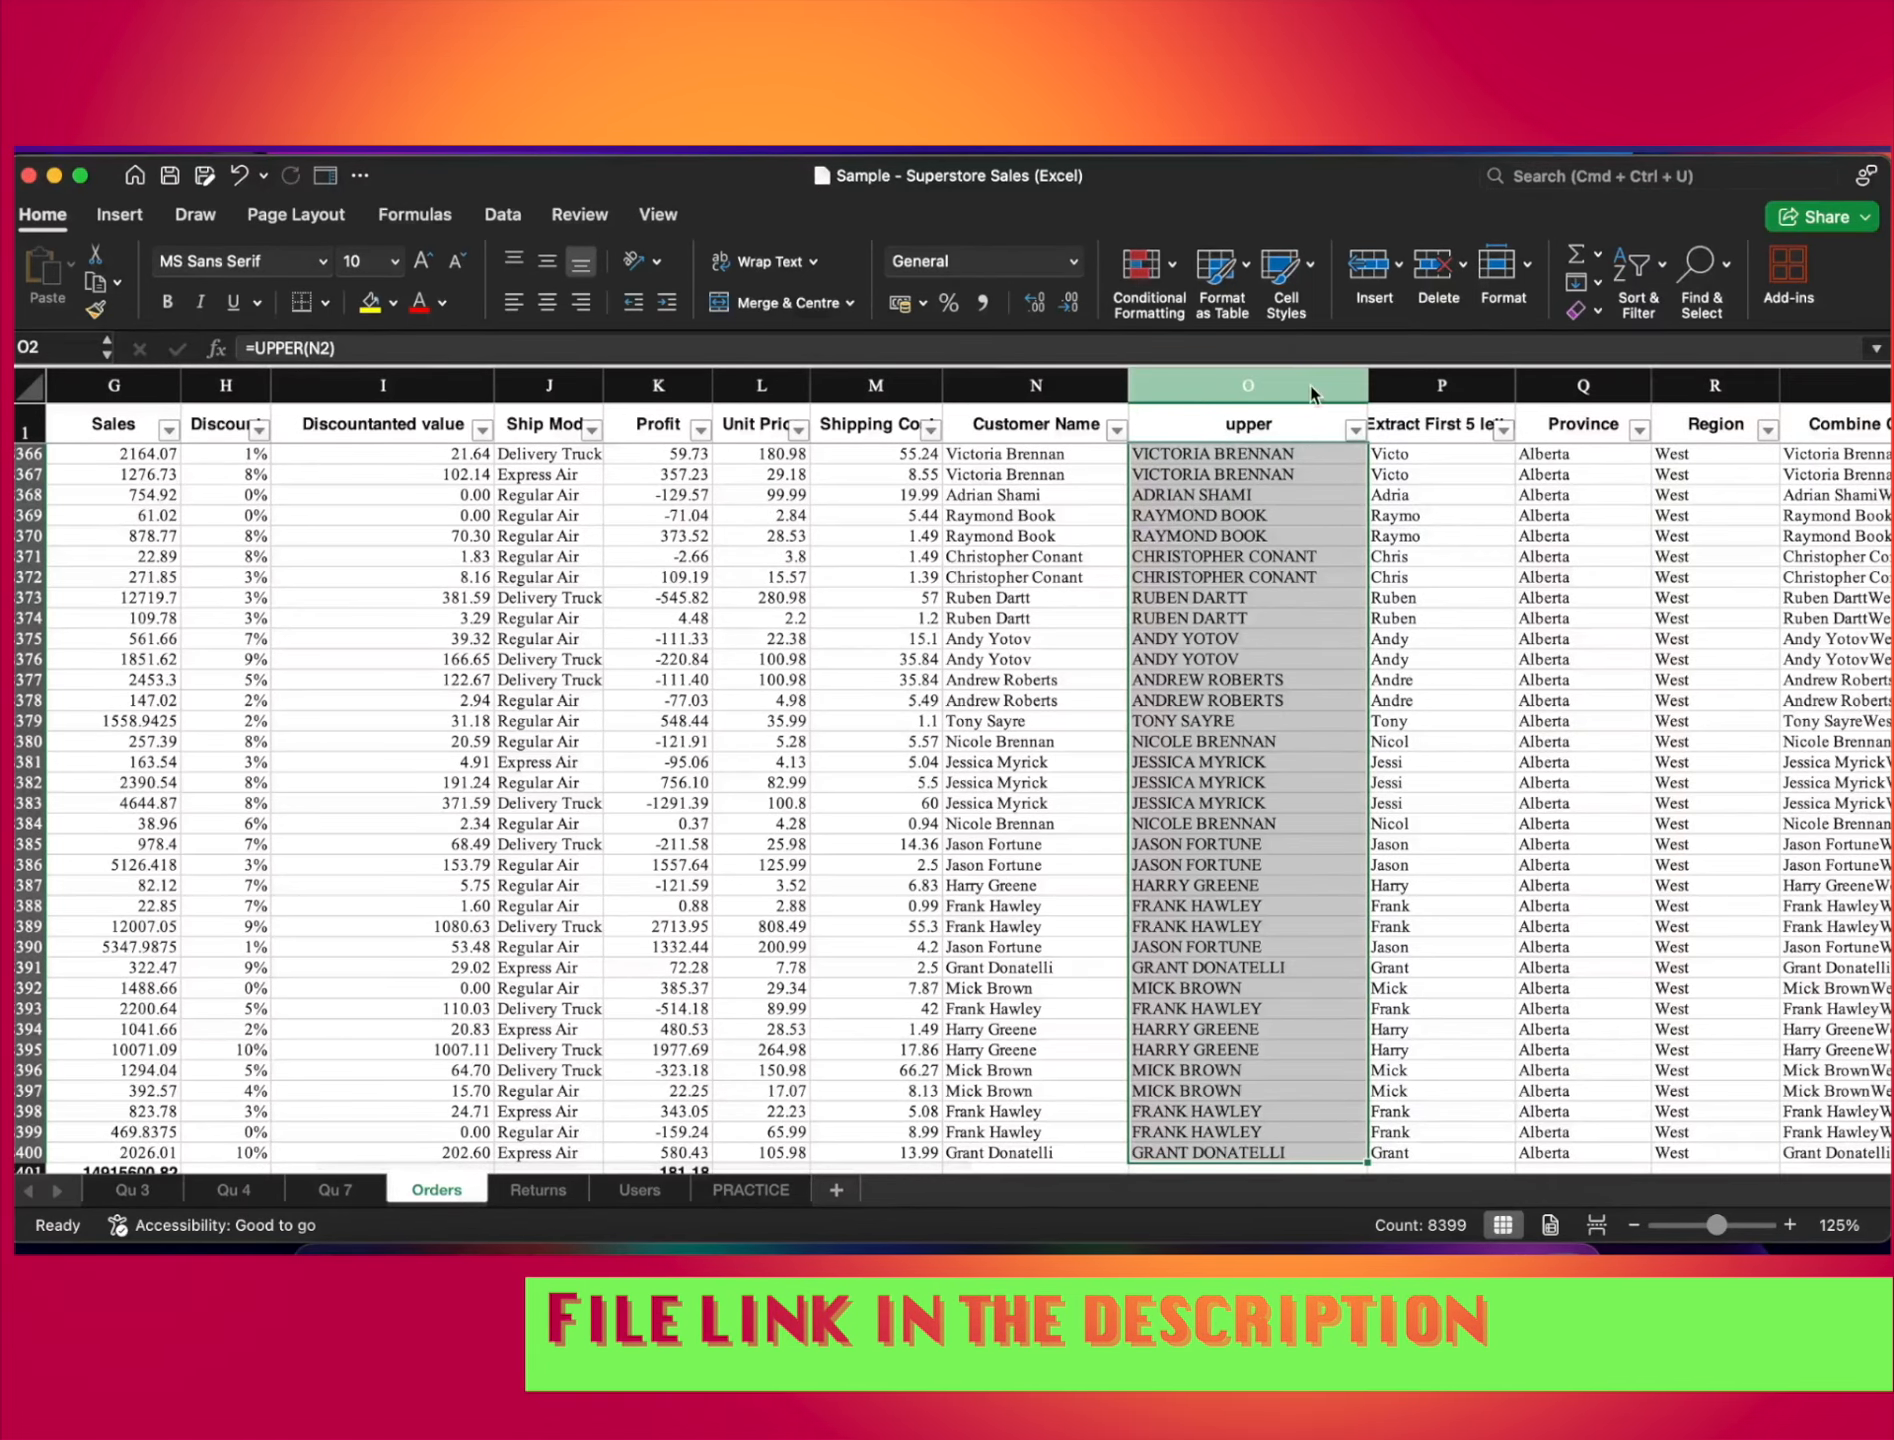
Mark question 15 as Done in B16 of the PRACTICE sheet
{"action": "left_click", "coordinate": [751, 1190]}
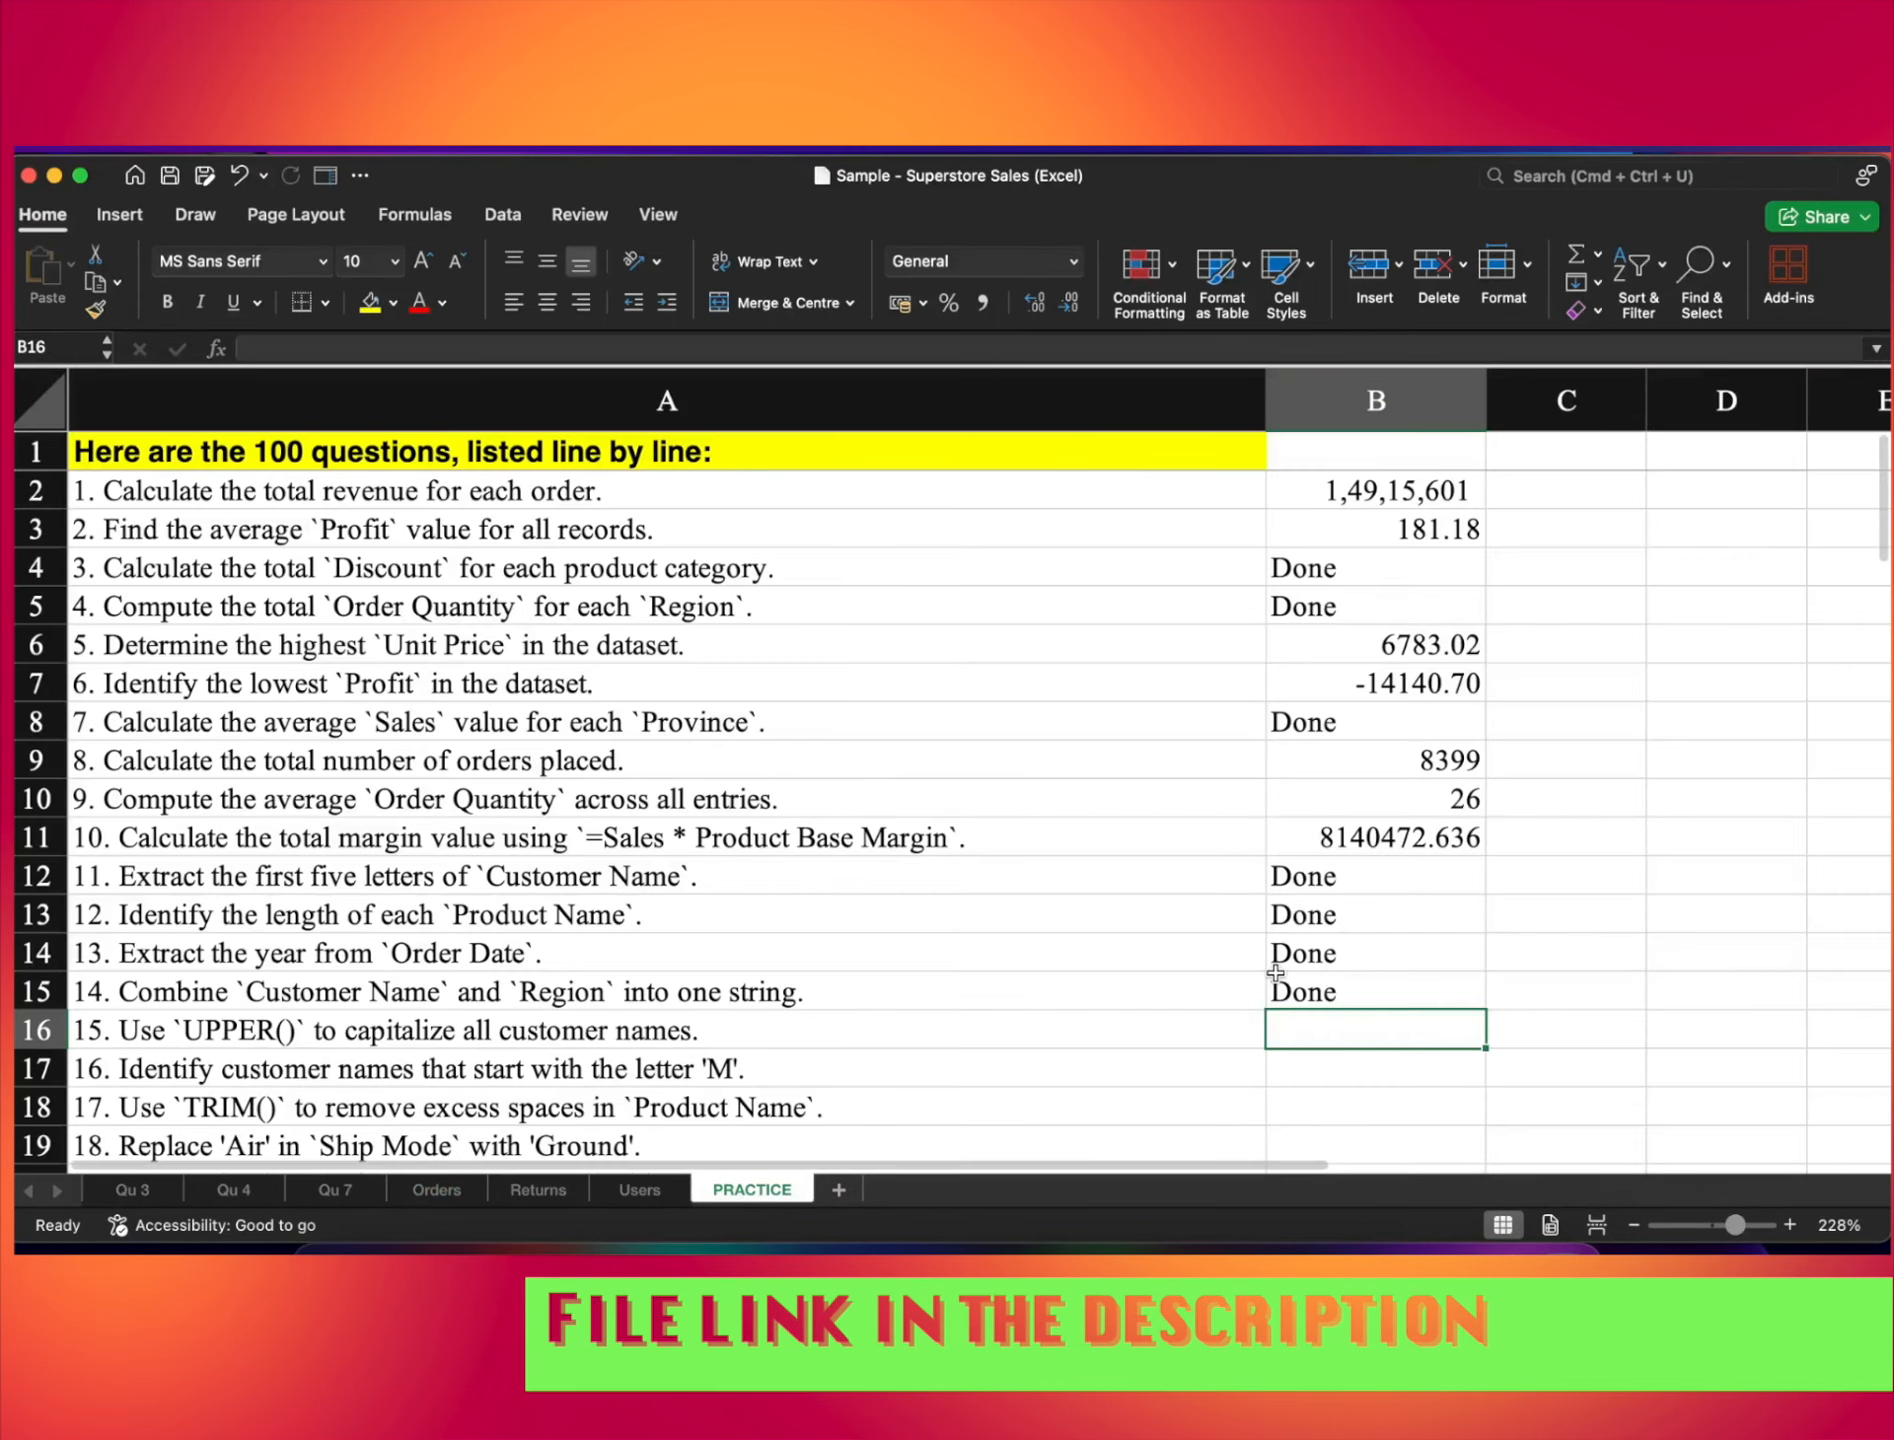
{"action": "key", "text": "Return"}
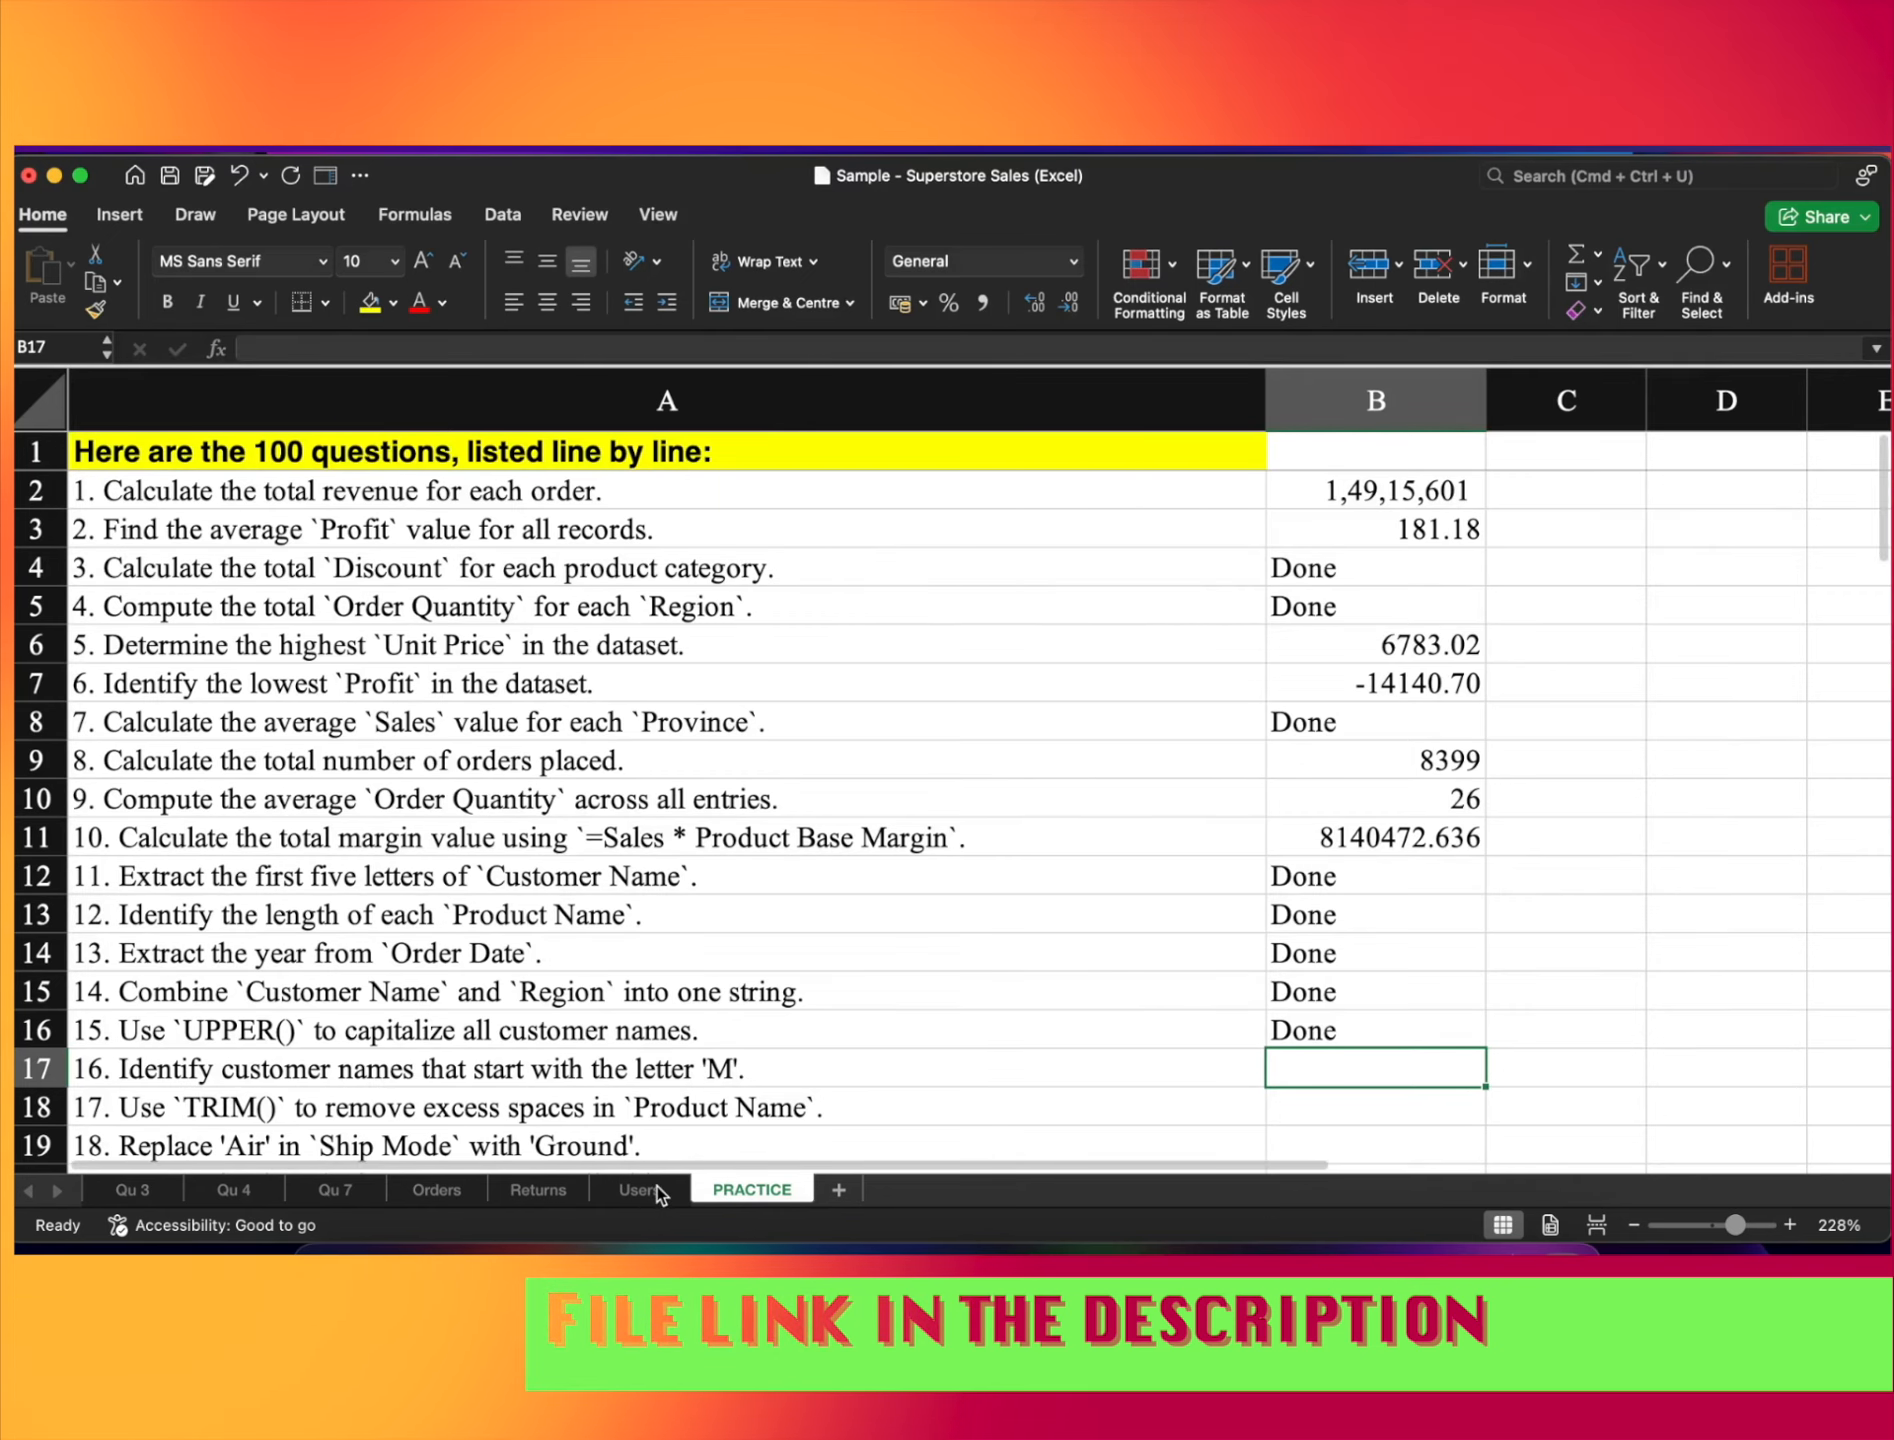
Insert a column before "upper" on the Orders sheet and head it "Identify starting with M"
{"action": "left_click", "coordinate": [465, 1192]}
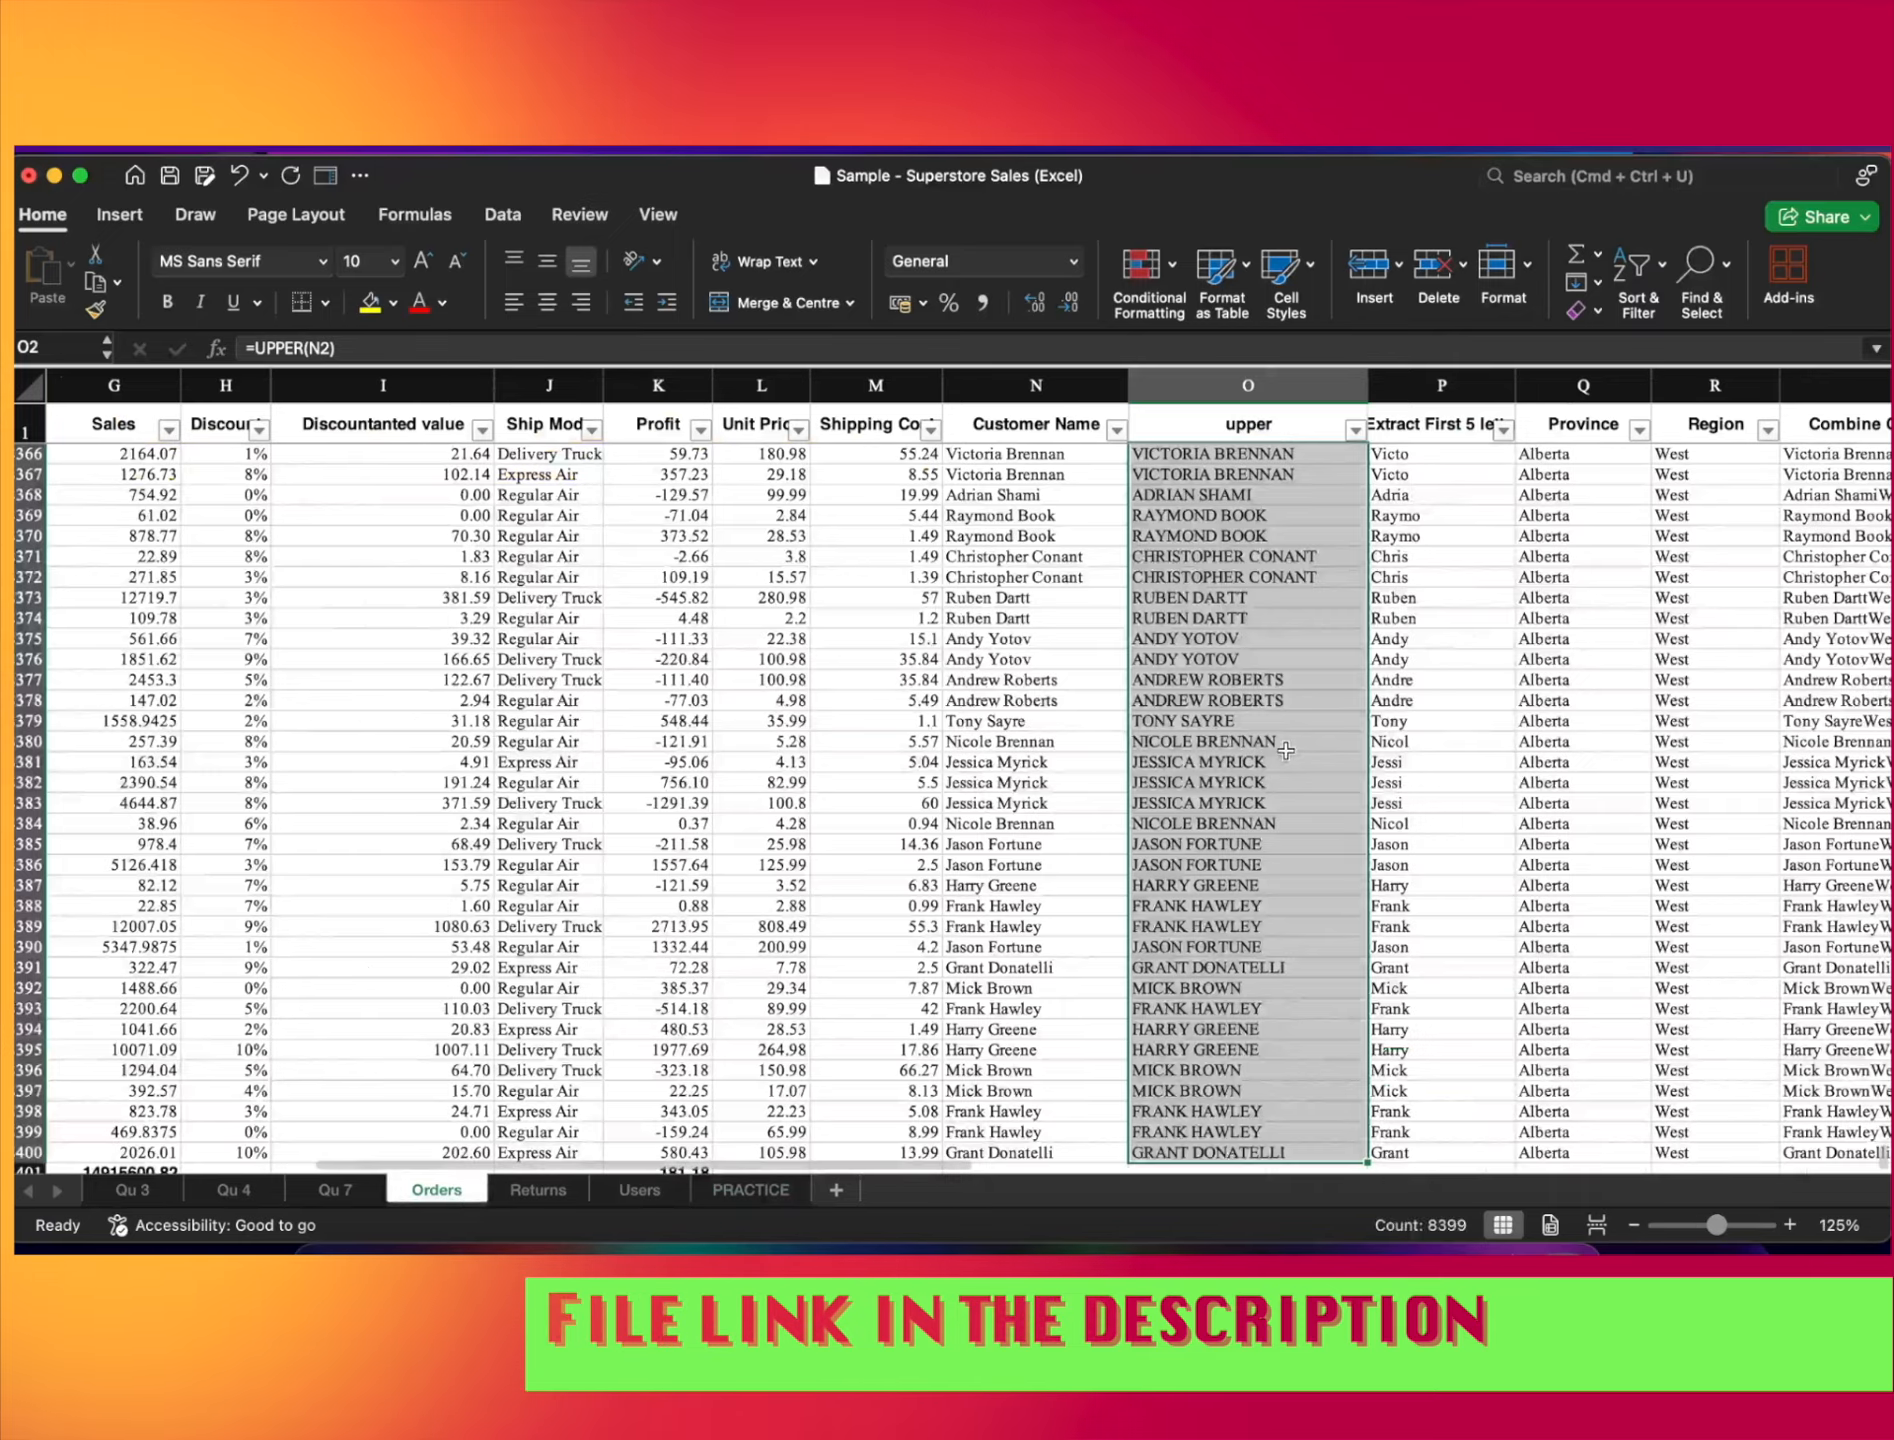
{"action": "left_click", "coordinate": [1285, 745]}
{"action": "scroll", "coordinate": [1269, 601], "scroll_direction": "down", "scroll_amount": 5}
{"action": "scroll", "coordinate": [1269, 601], "scroll_direction": "up", "scroll_amount": 15}
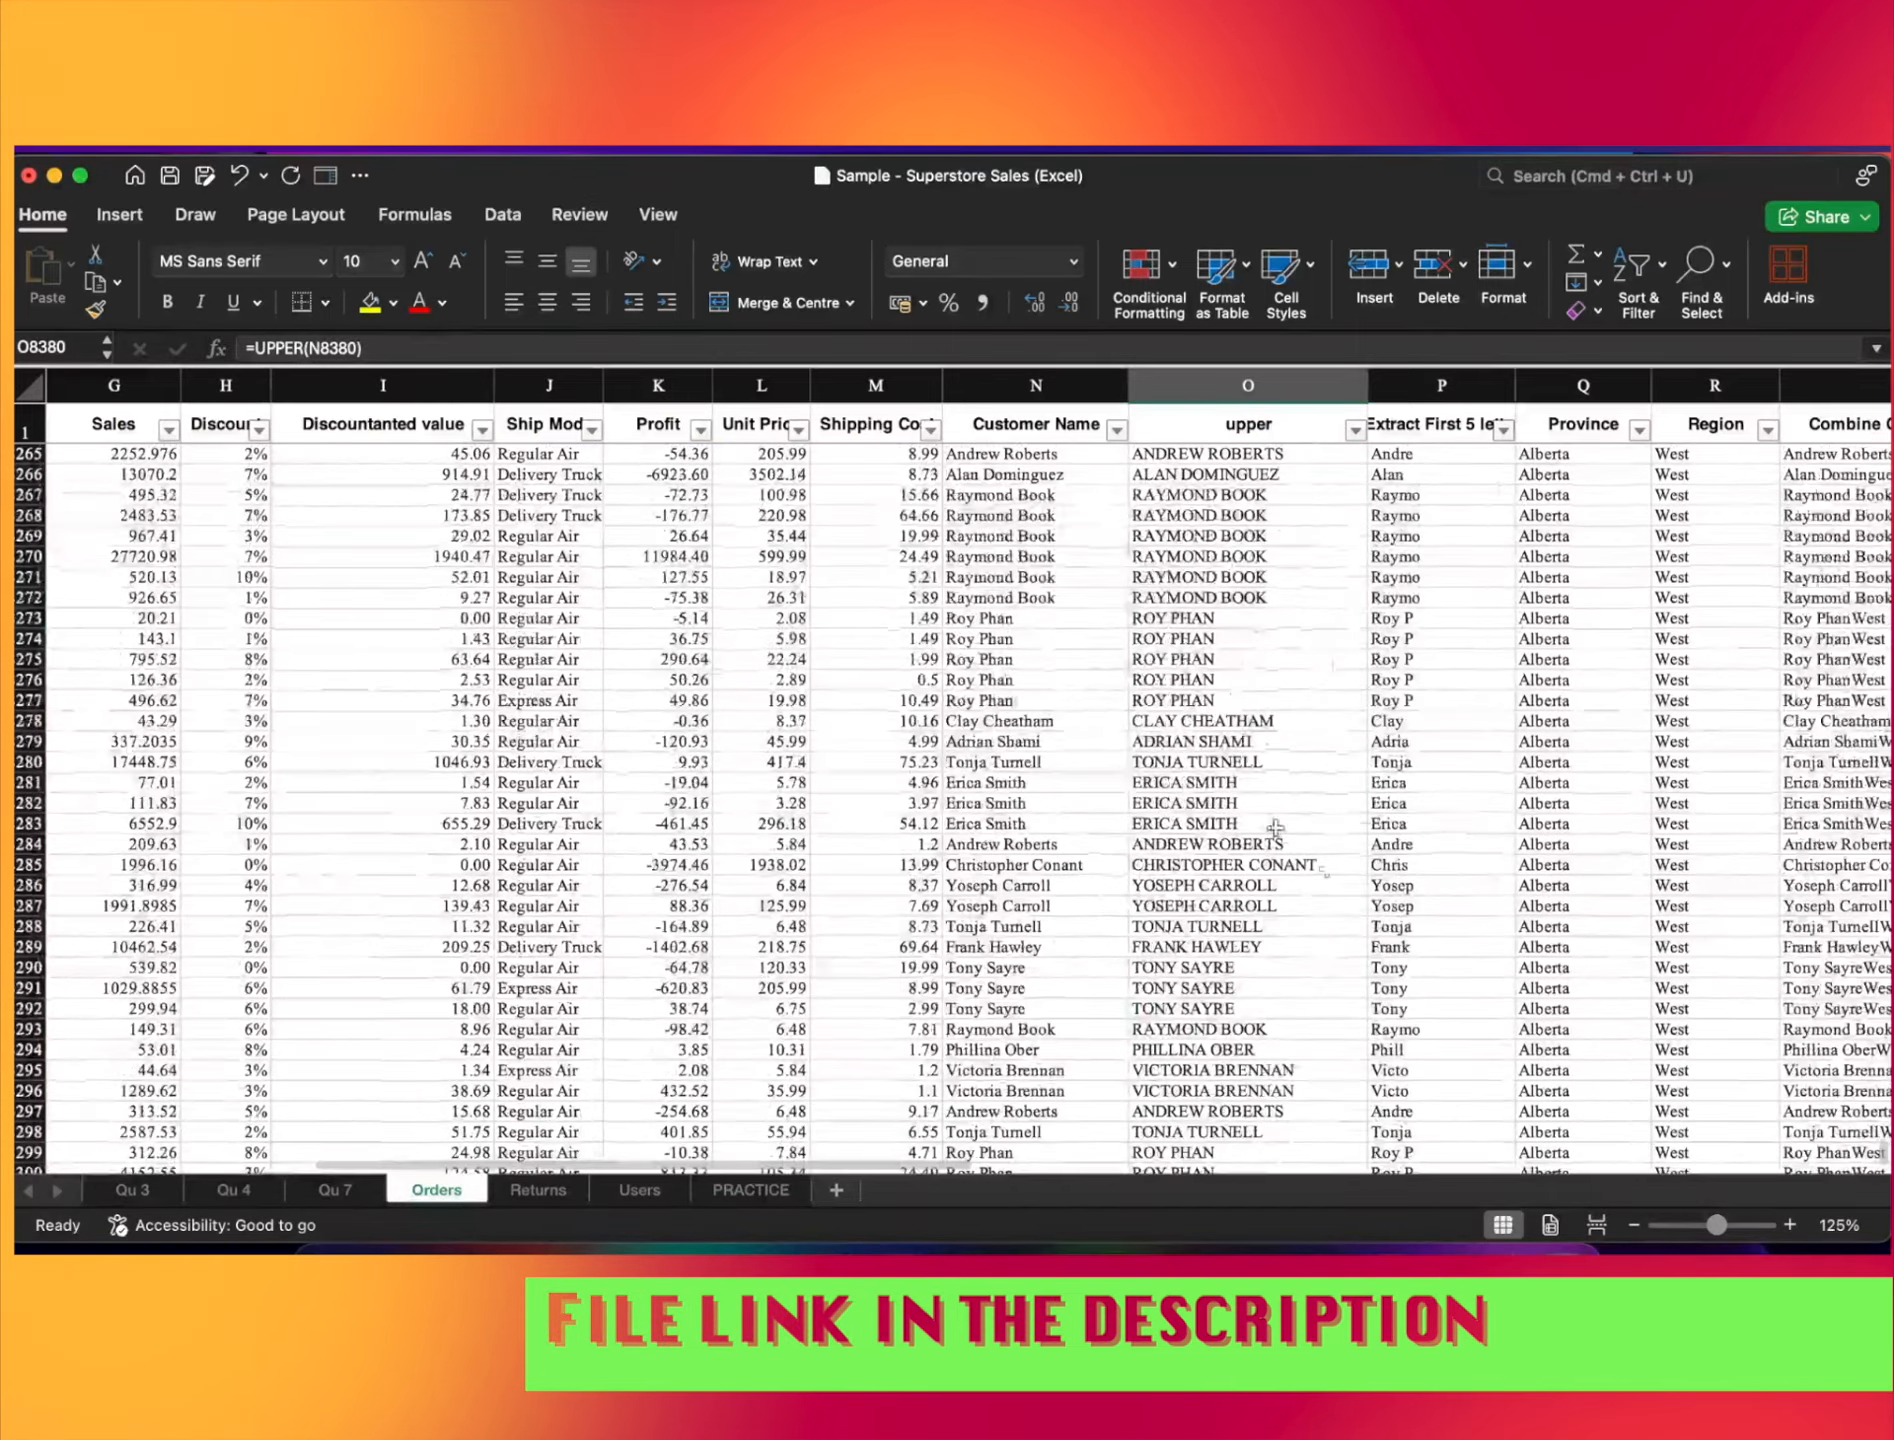
{"action": "scroll", "coordinate": [1880, 465], "scroll_direction": "up", "scroll_amount": 10}
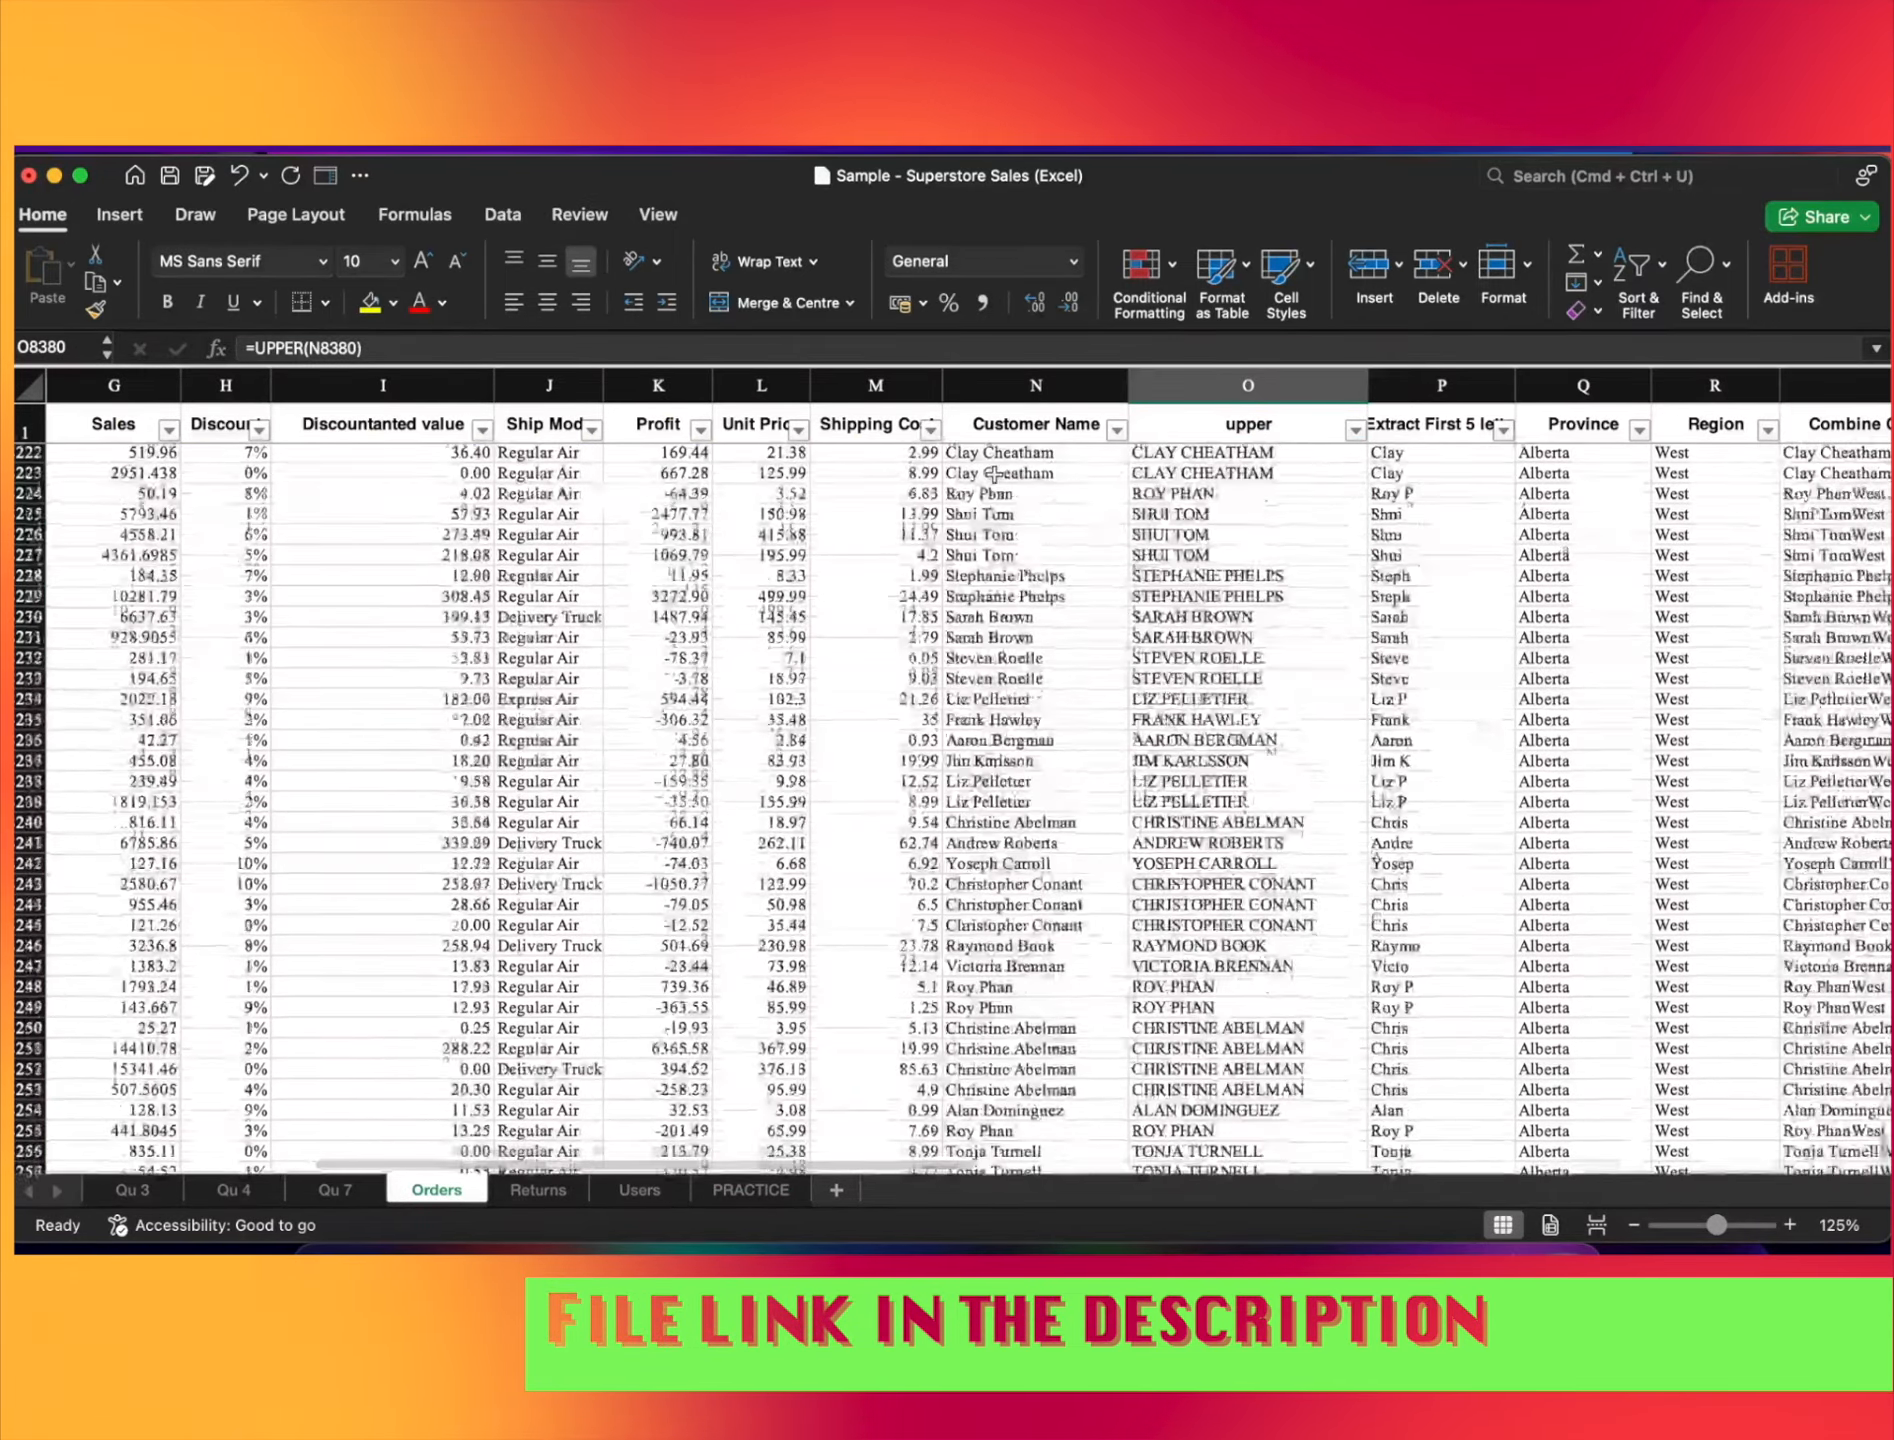
{"action": "left_click", "coordinate": [1207, 385]}
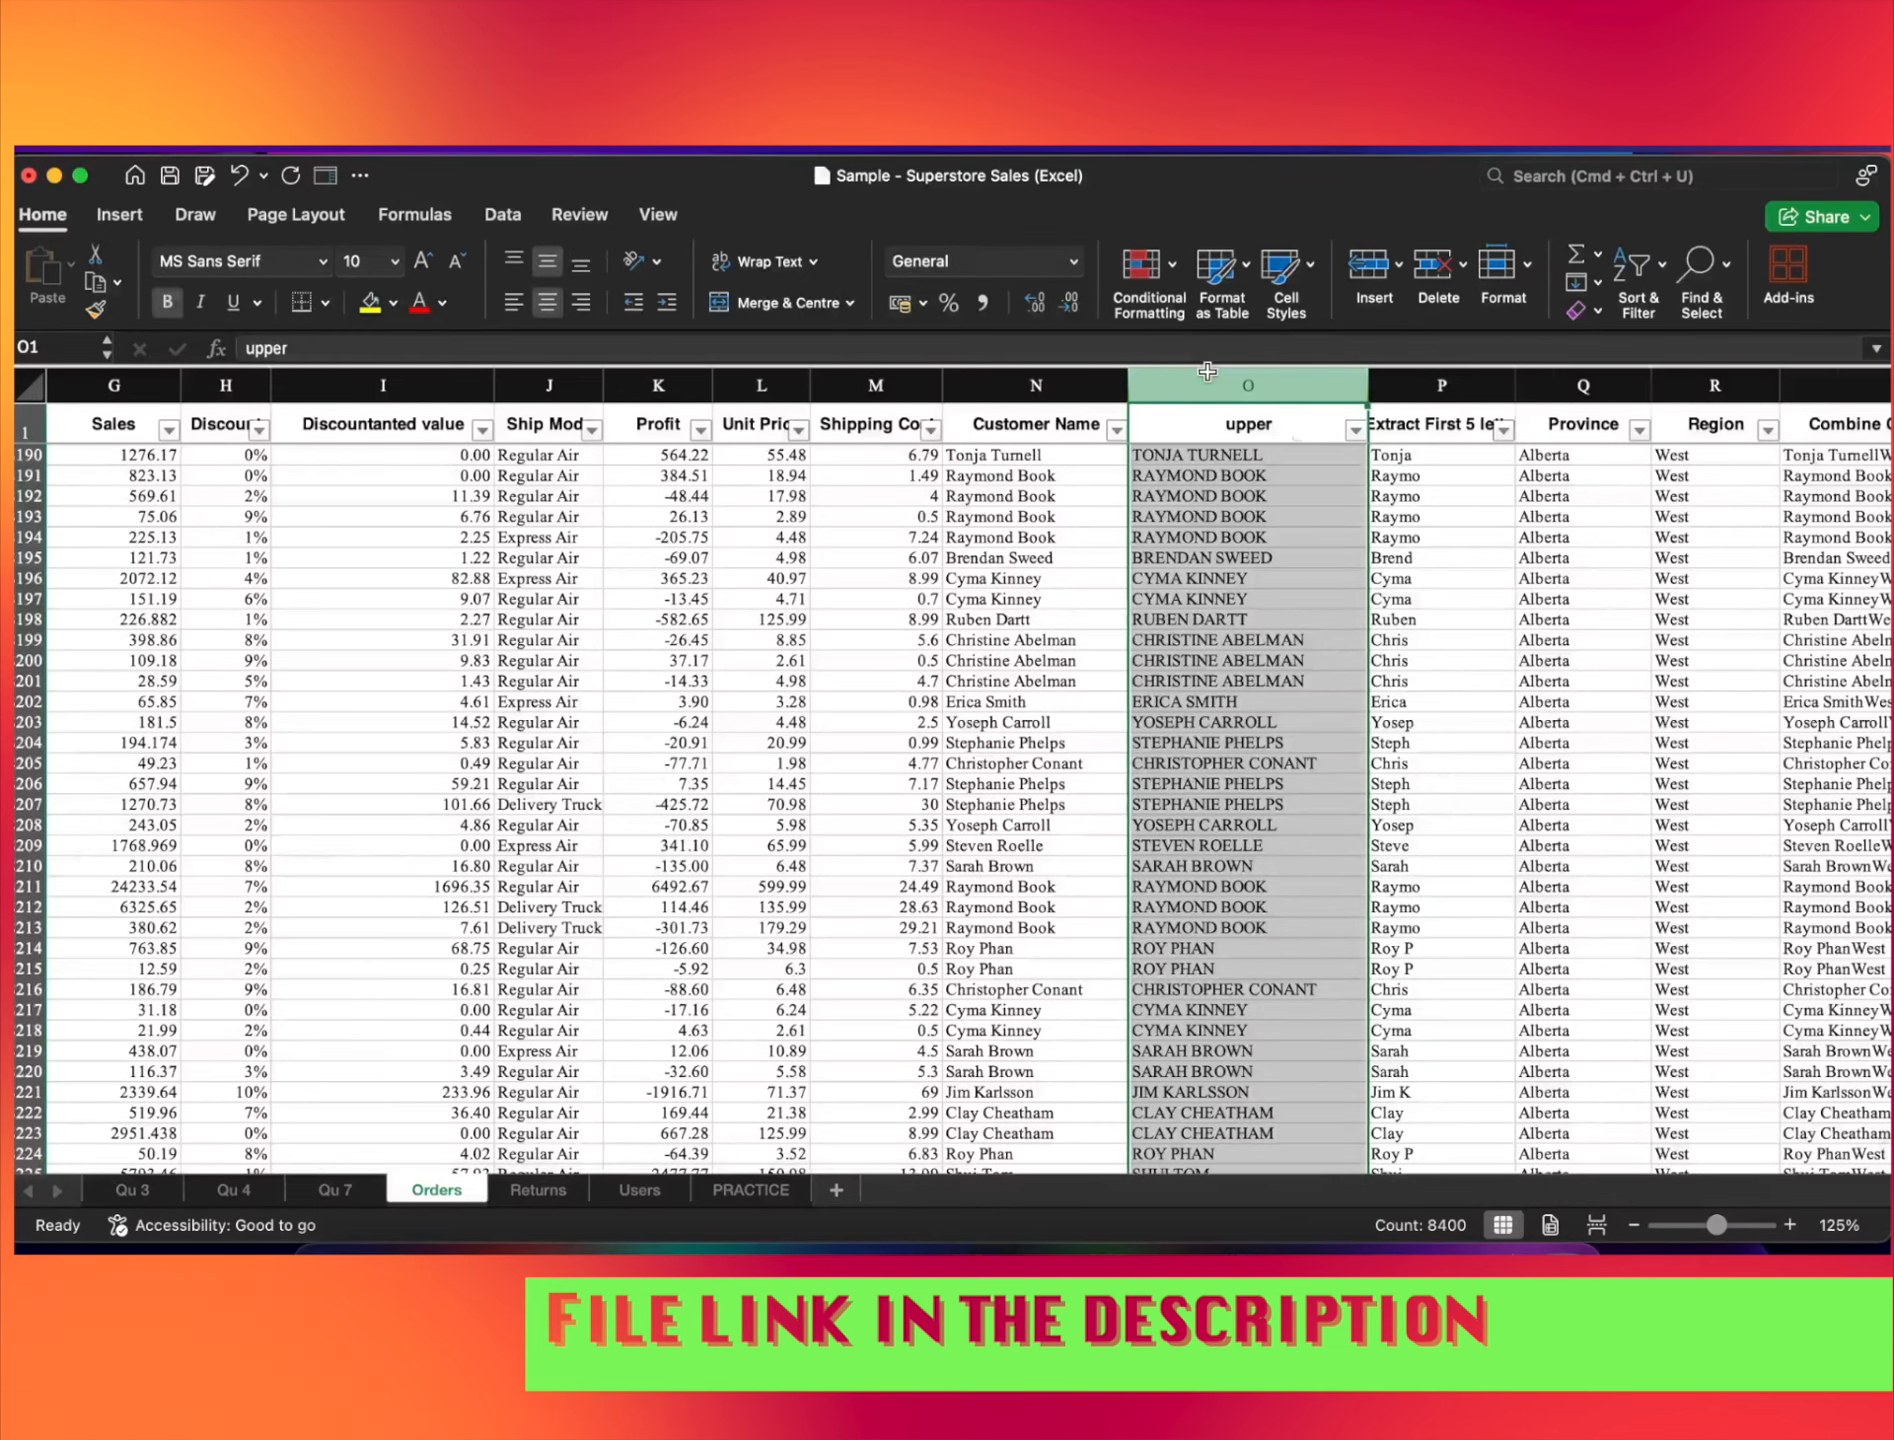
{"action": "key", "text": "ctrl+shift+equal"}
{"action": "key", "text": "F2"}
{"action": "type", "text": "I"}
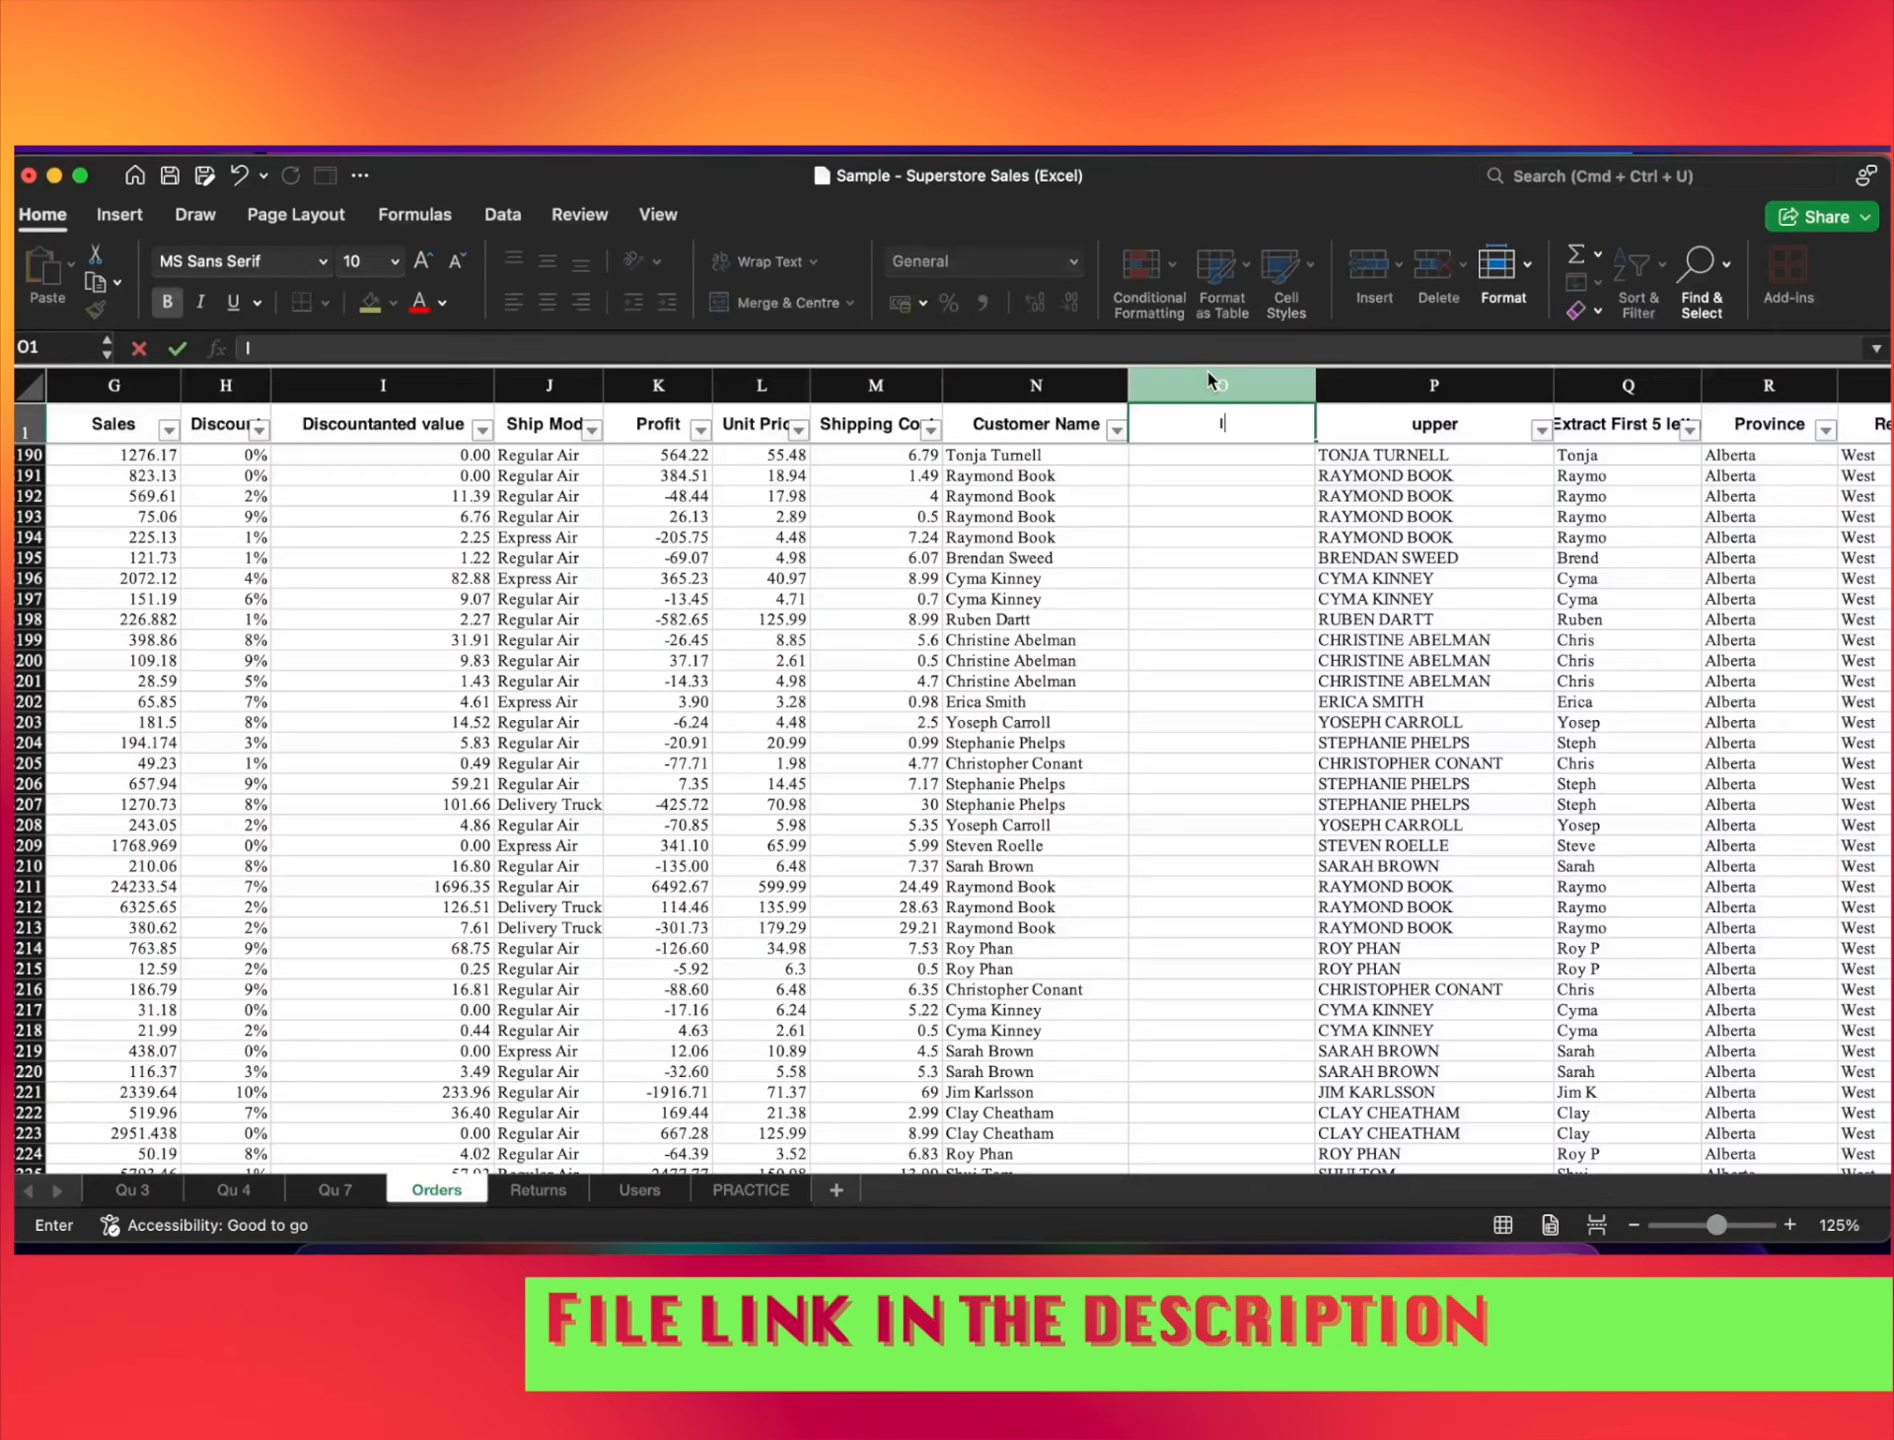
{"action": "type", "text": "dentify"}
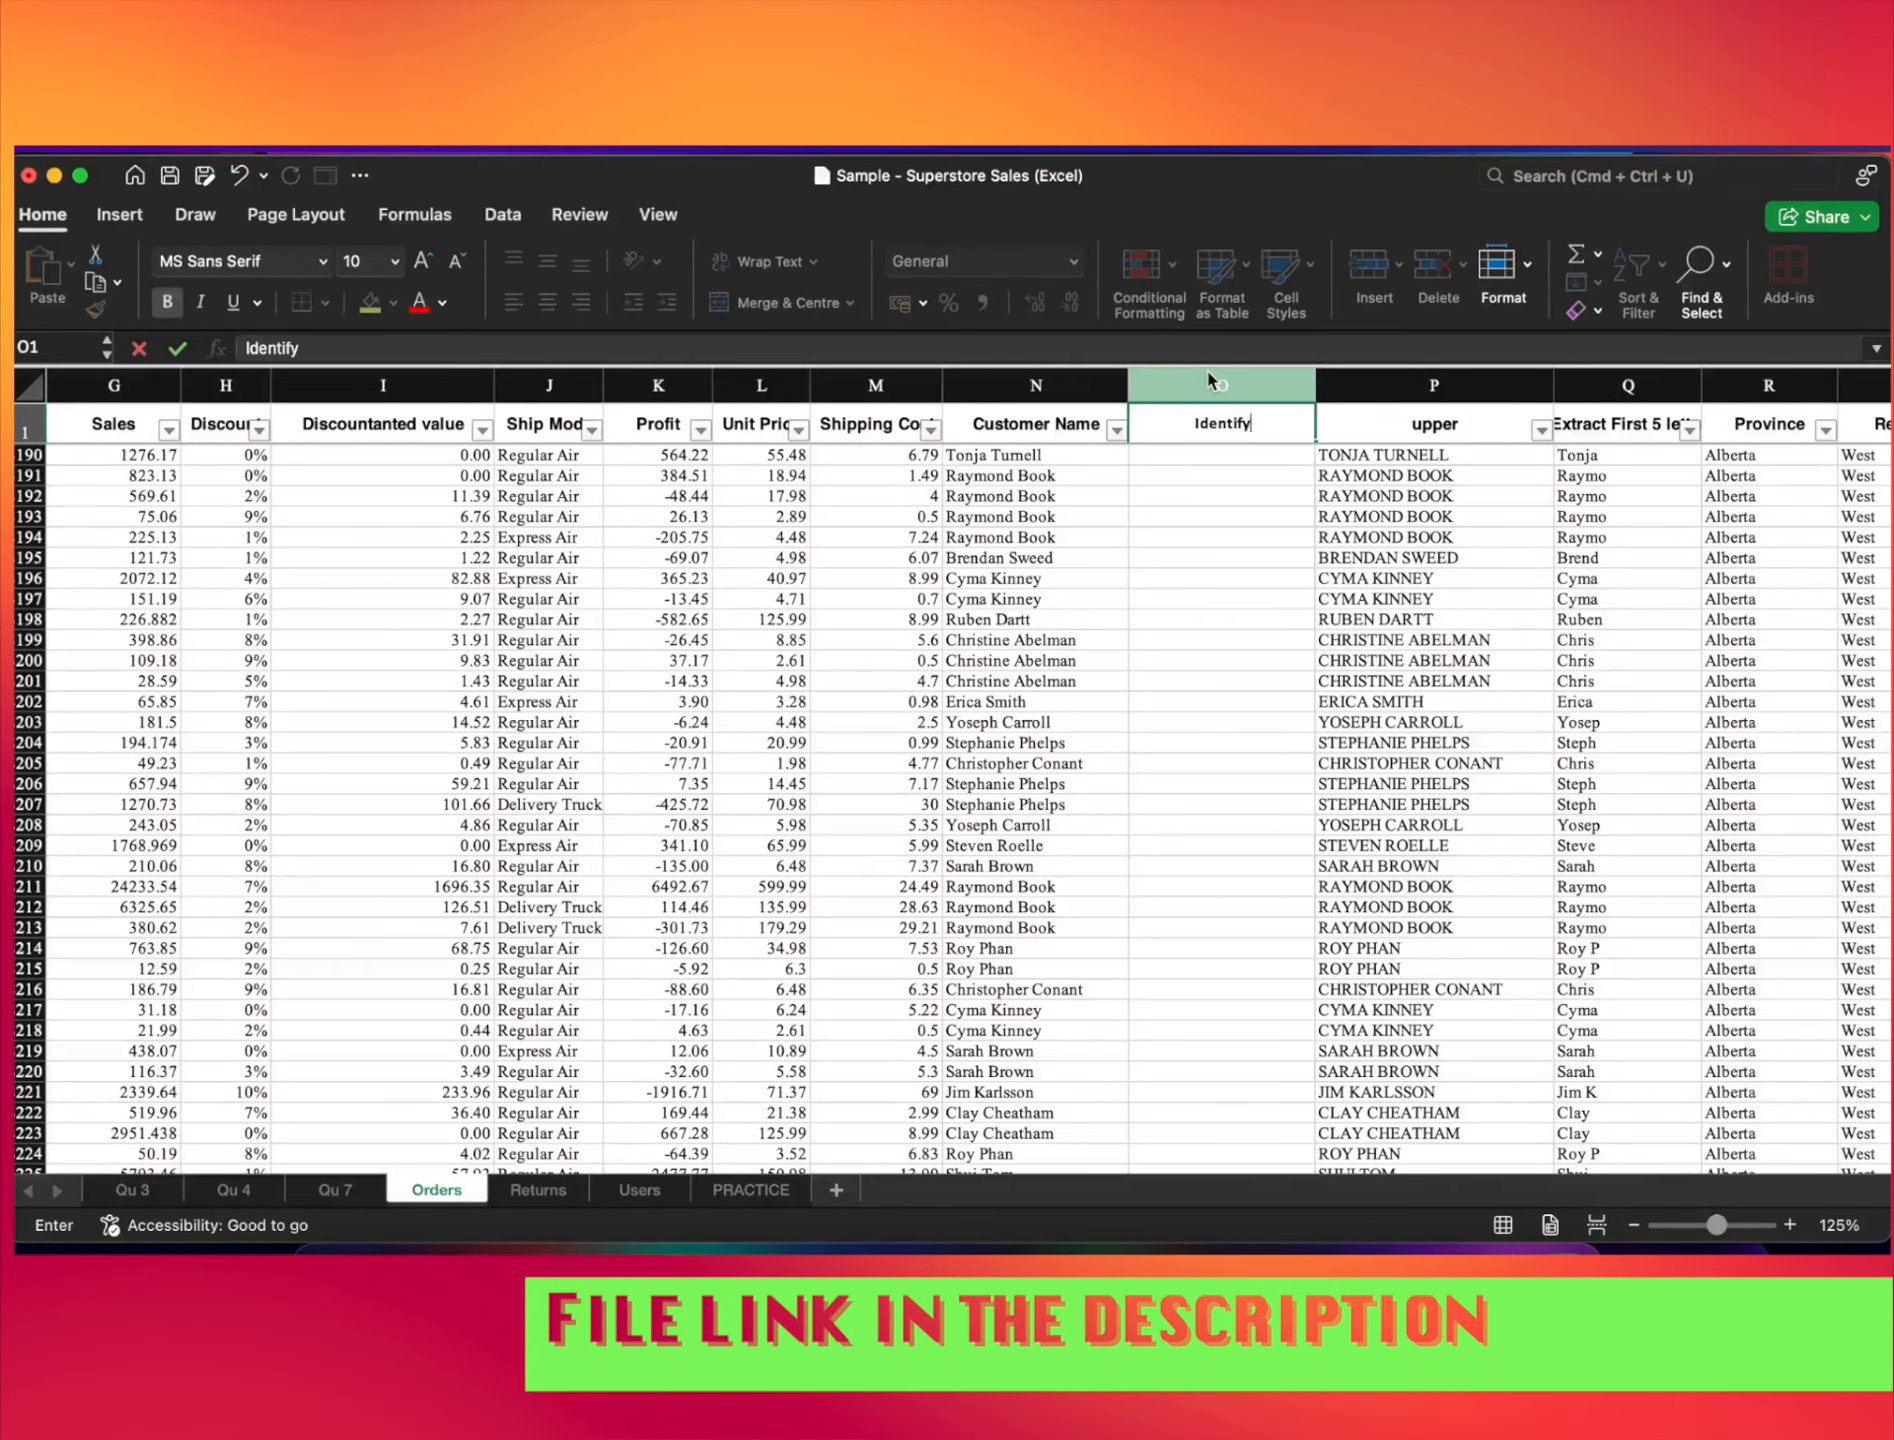
{"action": "type", "text": " wi"}
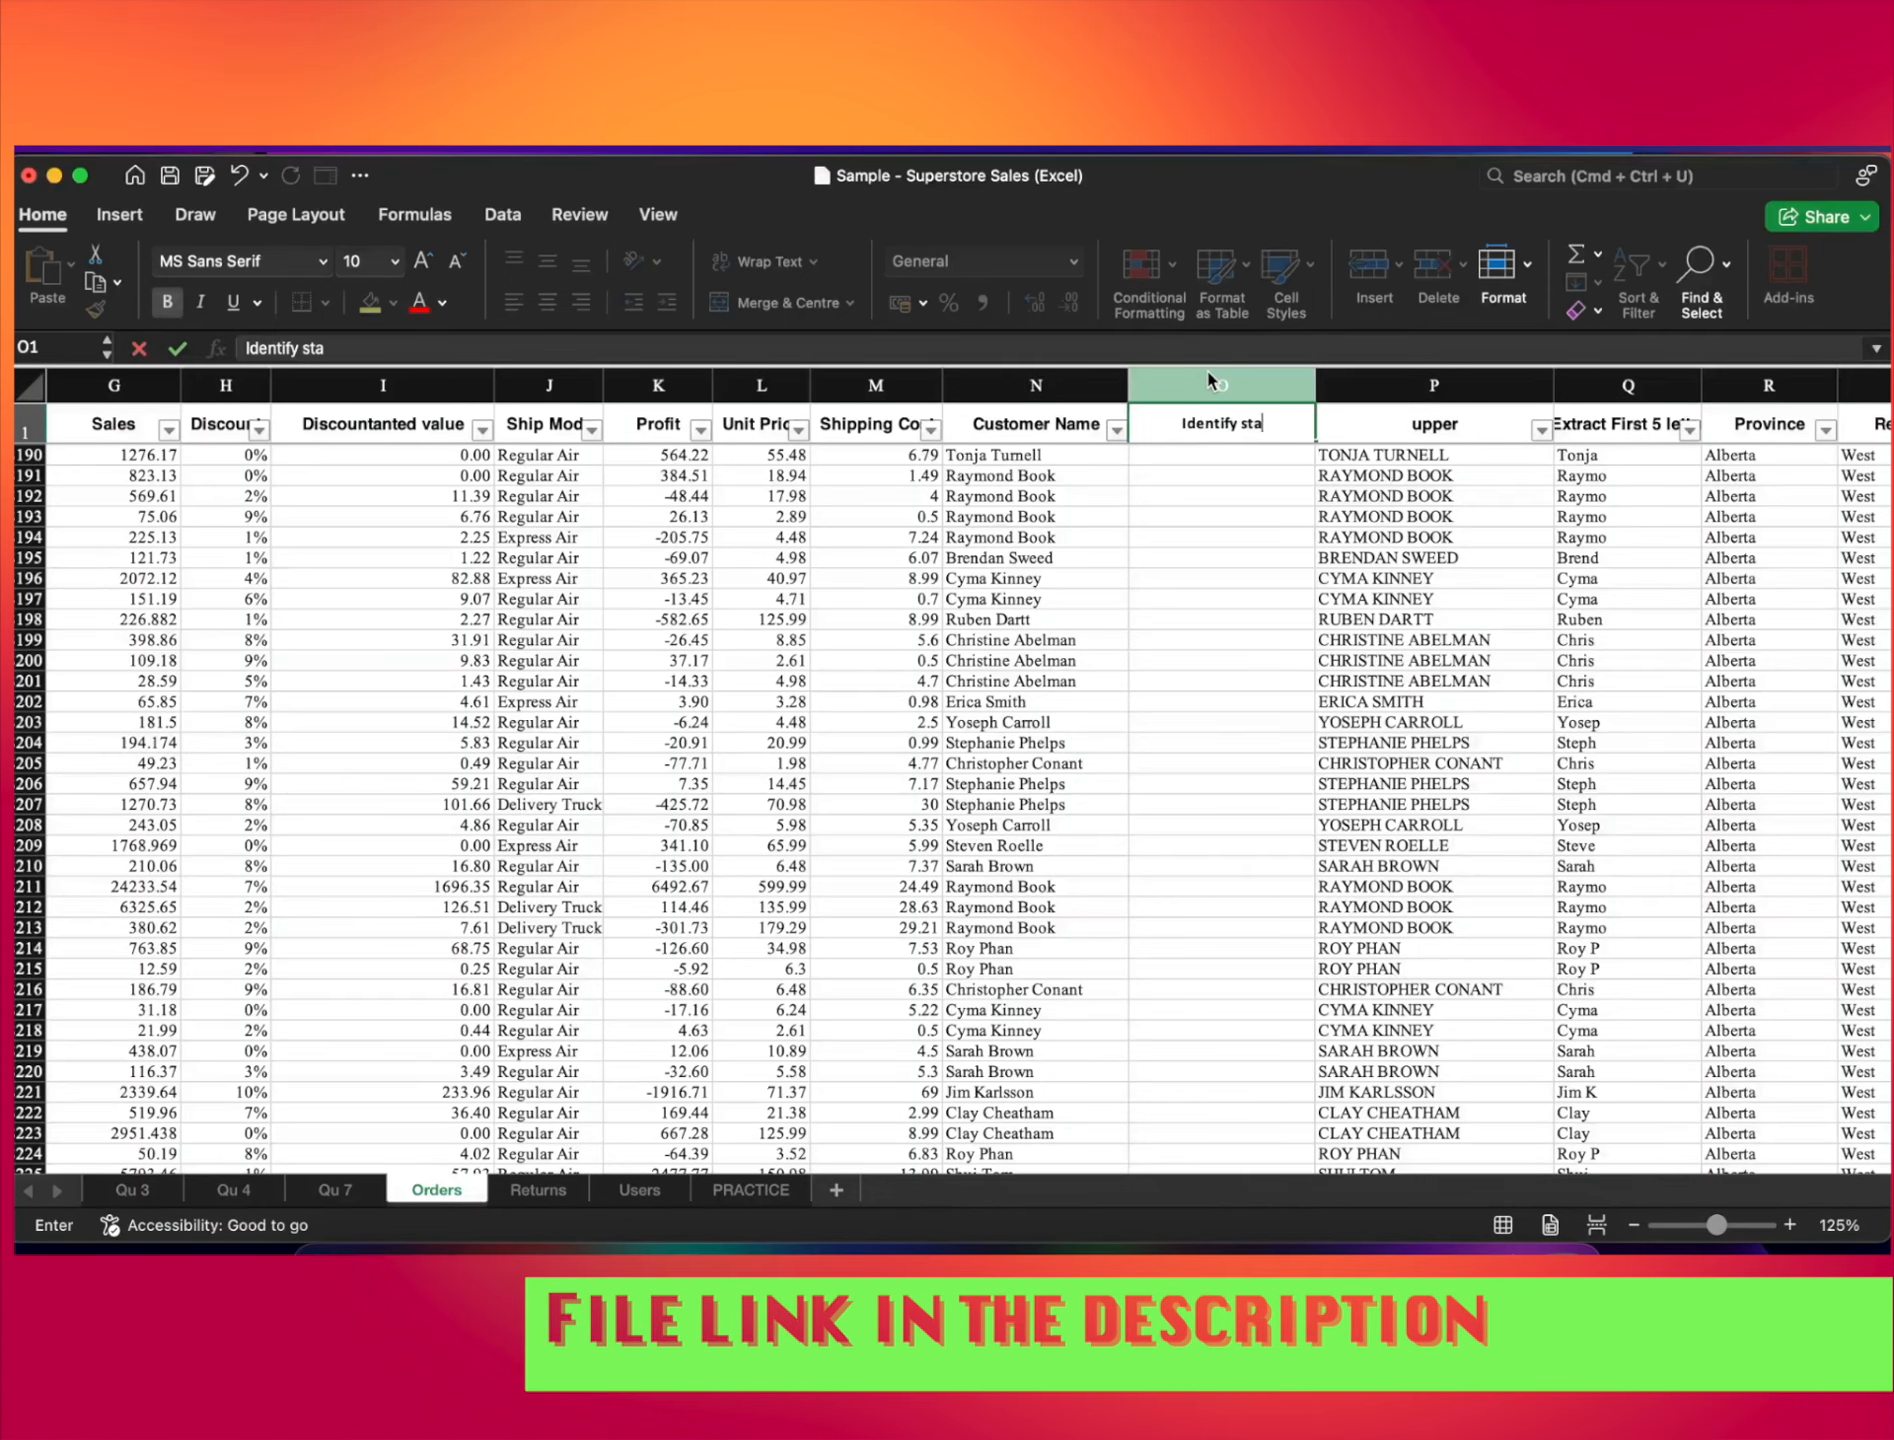
{"action": "type", "text": "g with"}
{"action": "key", "text": "Return"}
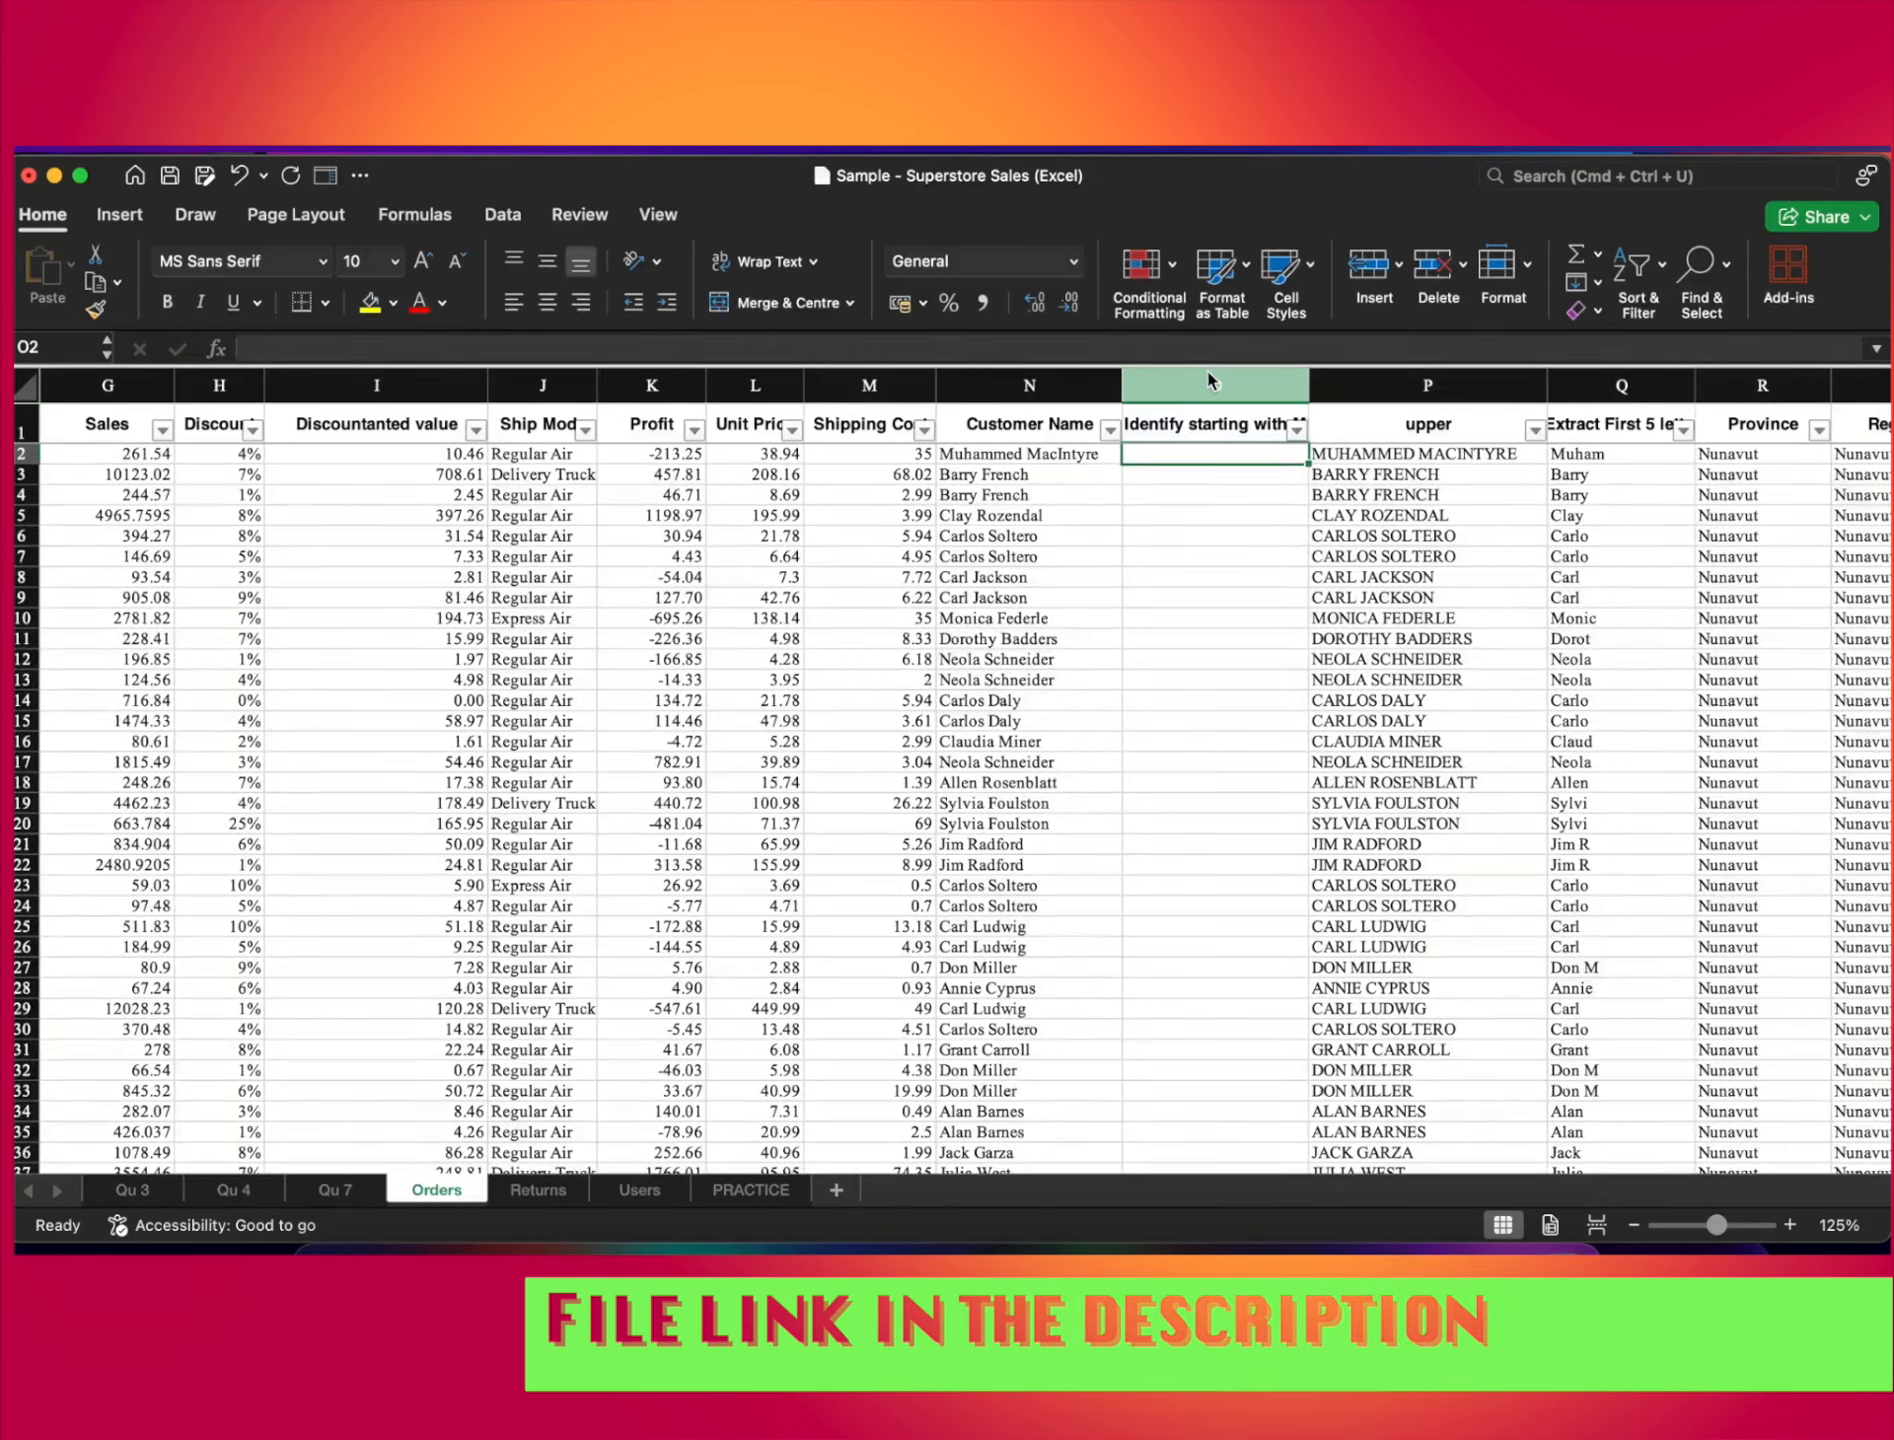
Try an IF formula in O2 that uses LEFT(N2,1)="m" as the test and returns Yes or No
{"action": "type", "text": "=IF("}
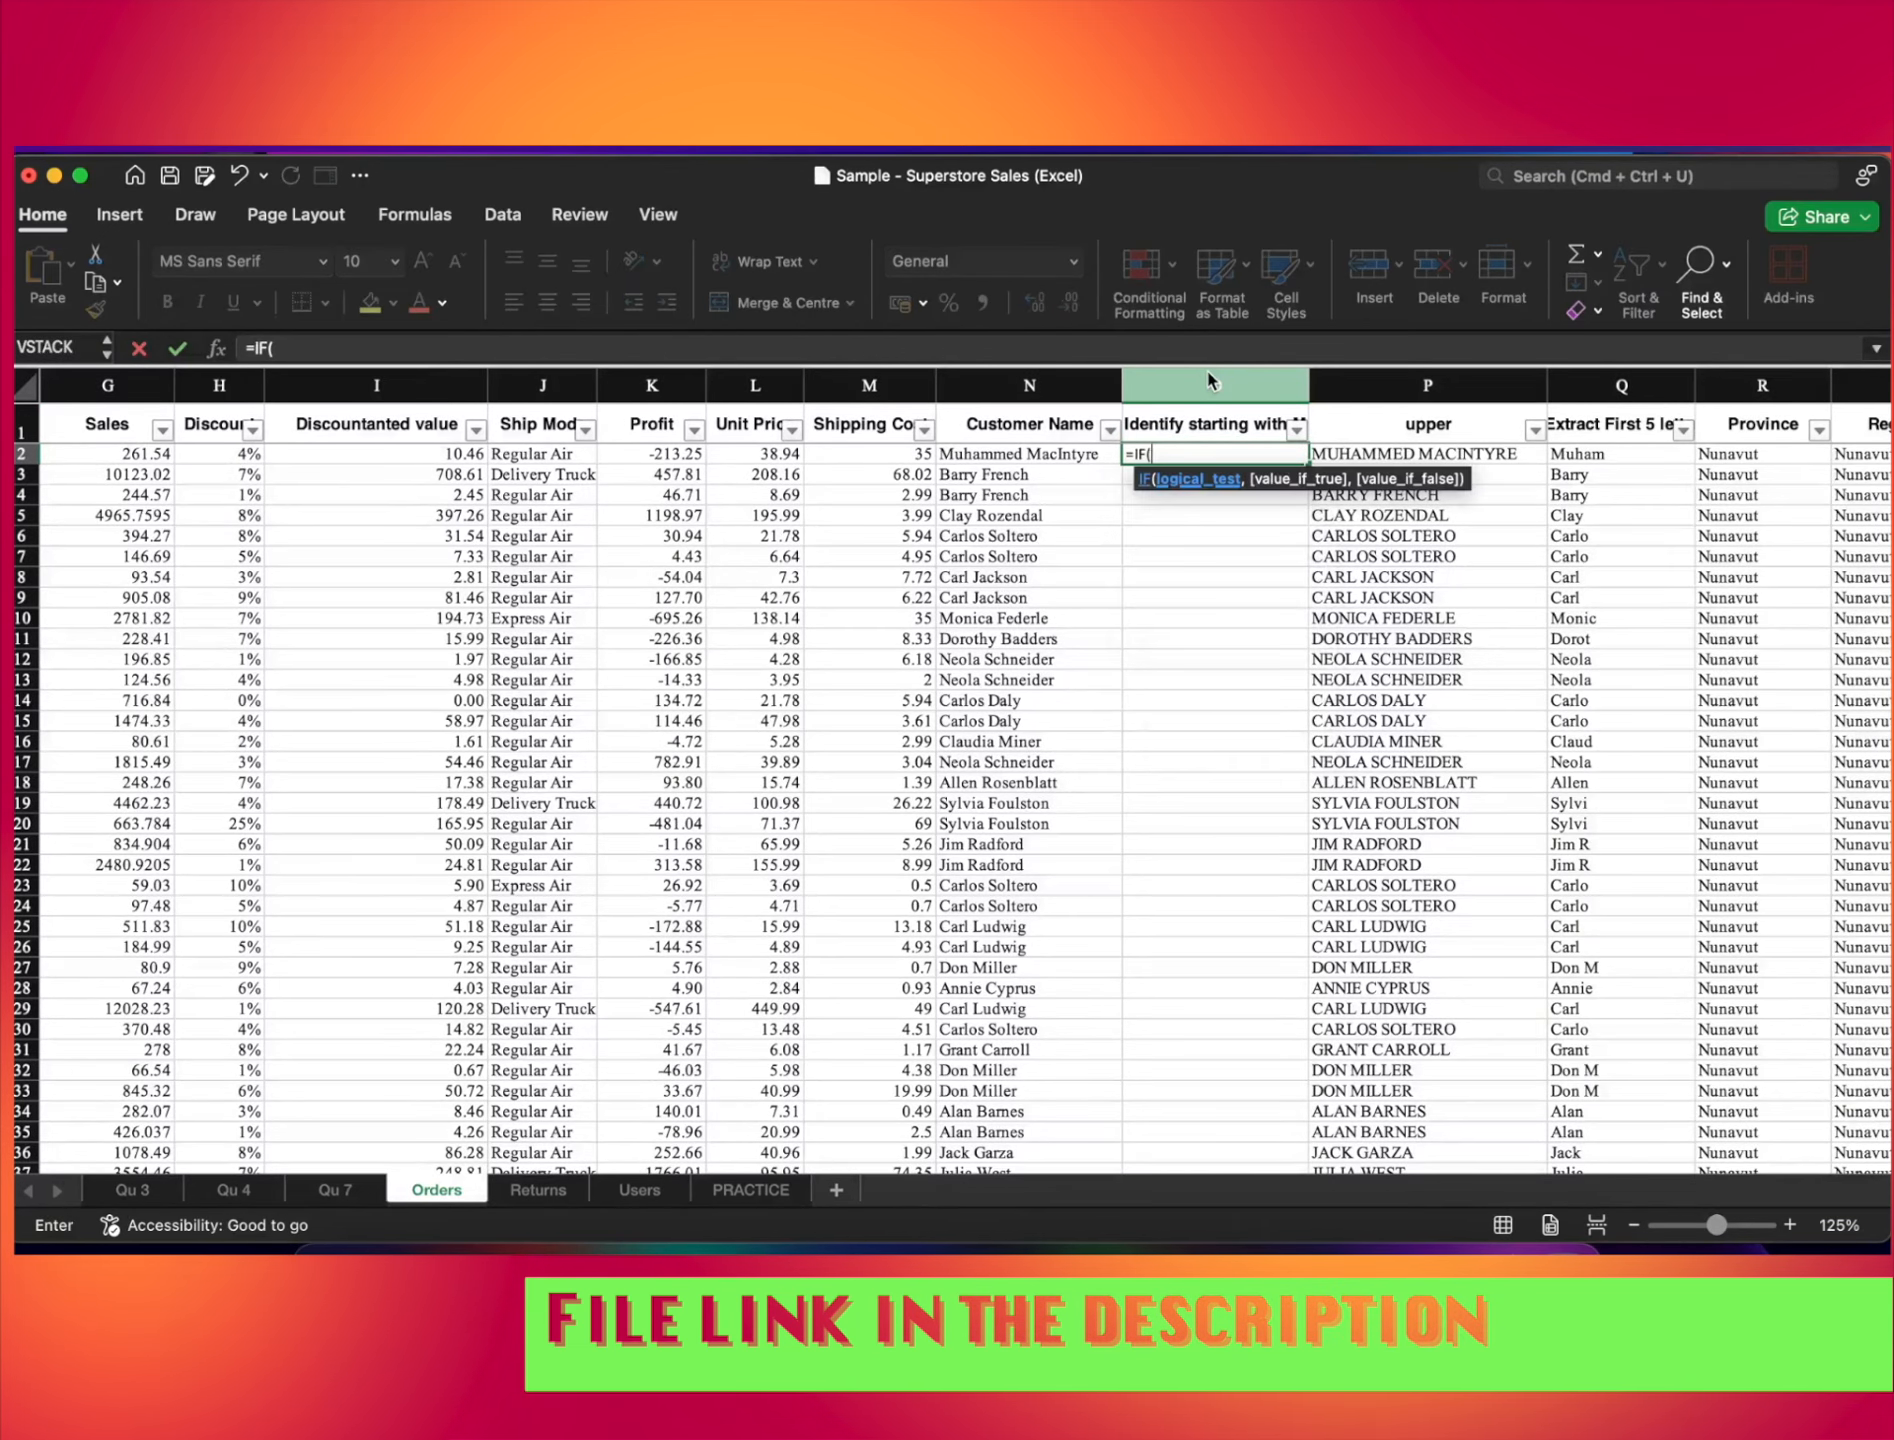
{"action": "key", "text": "BackSpace"}
{"action": "key", "text": "BackSpace"}
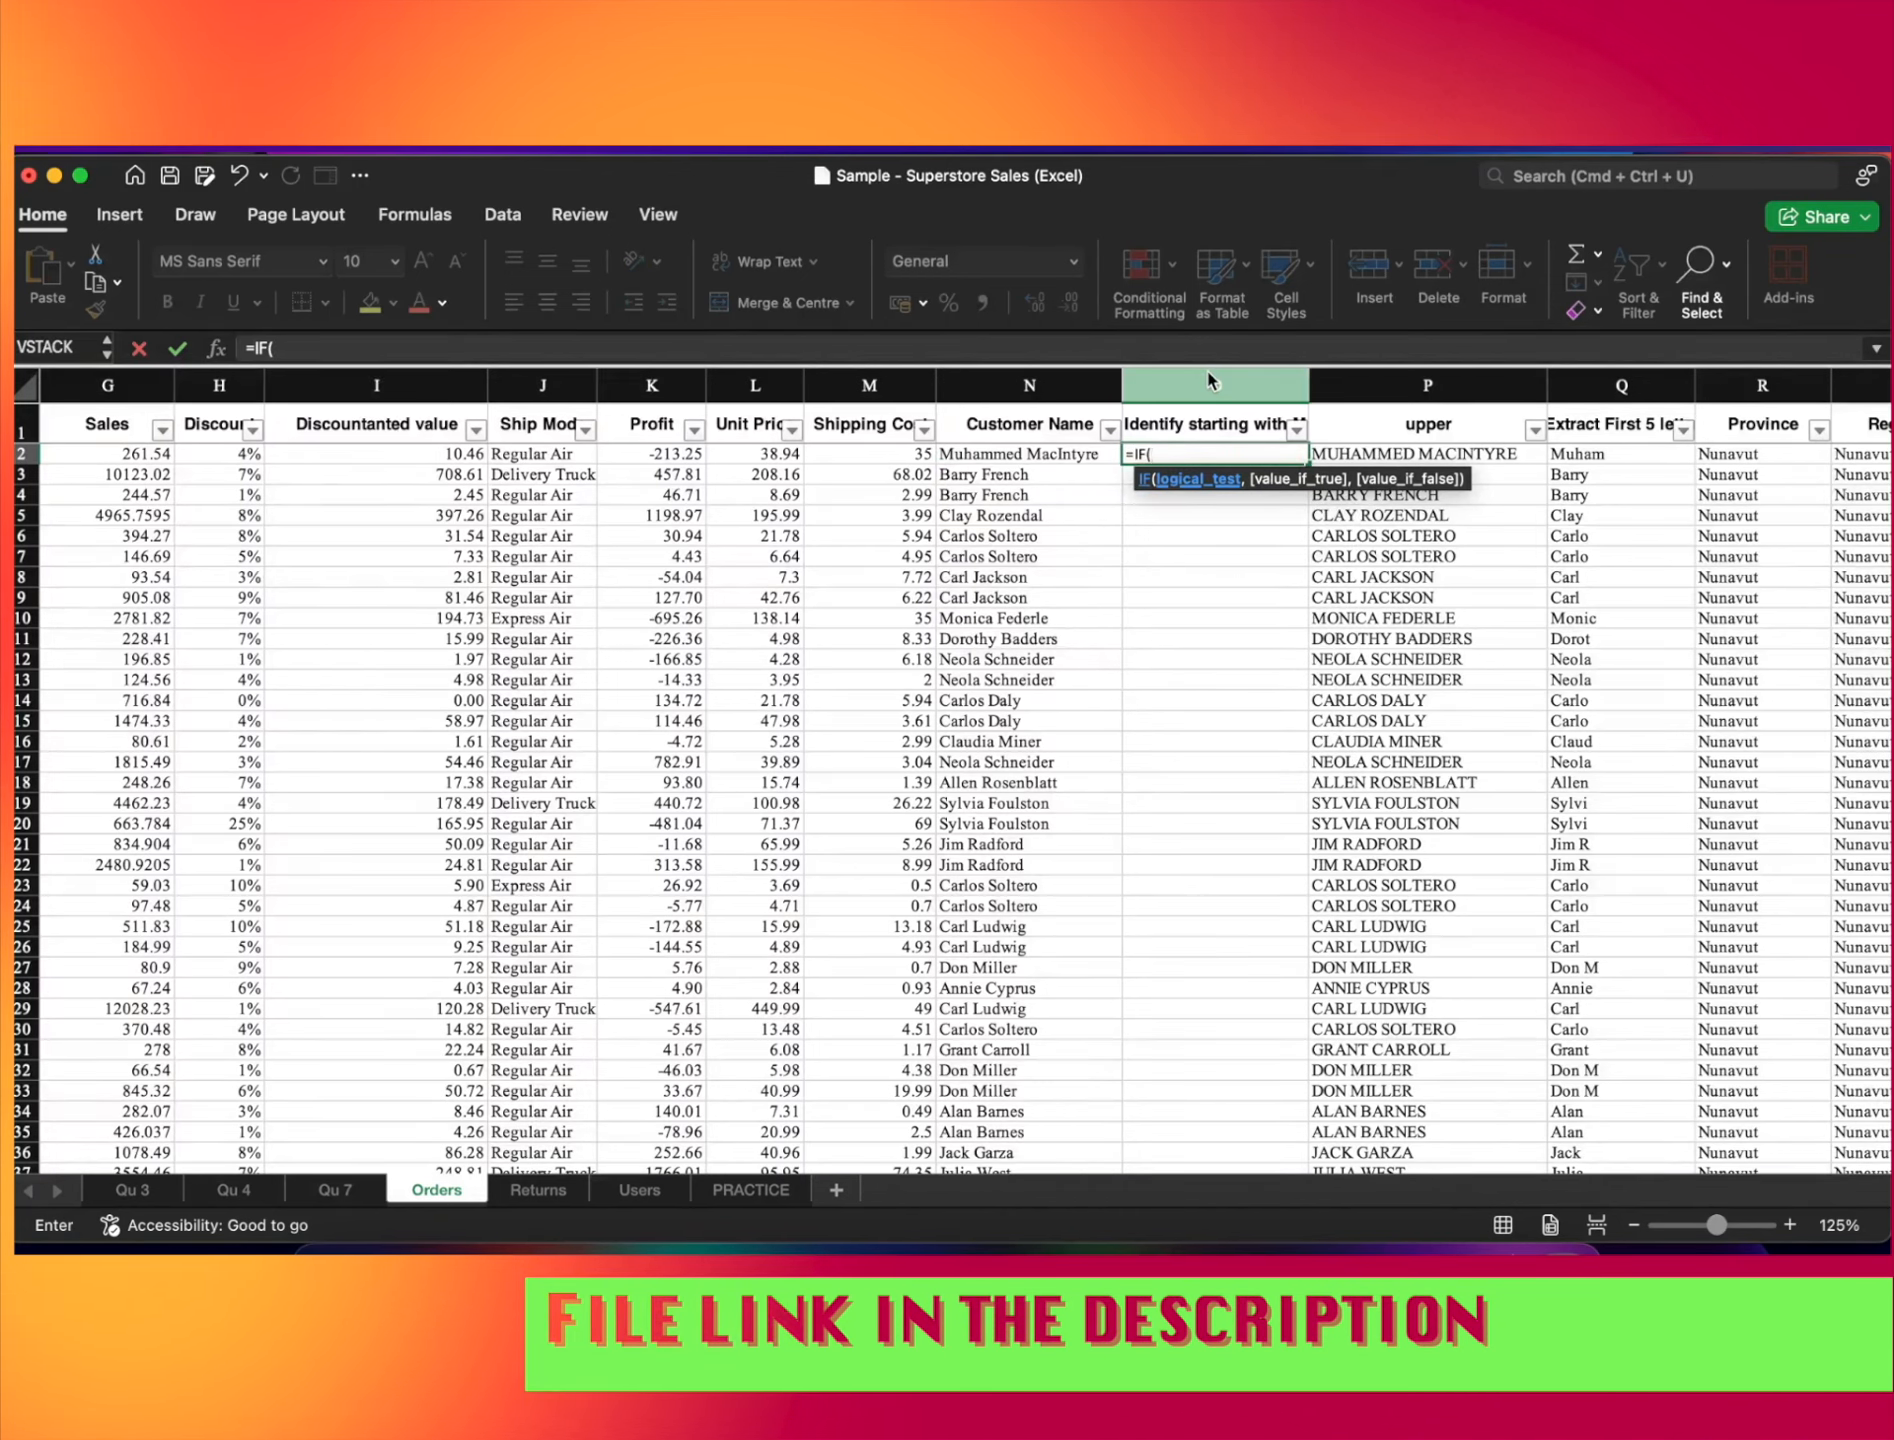
{"action": "type", "text": "le"}
{"action": "key", "text": "Tab"}
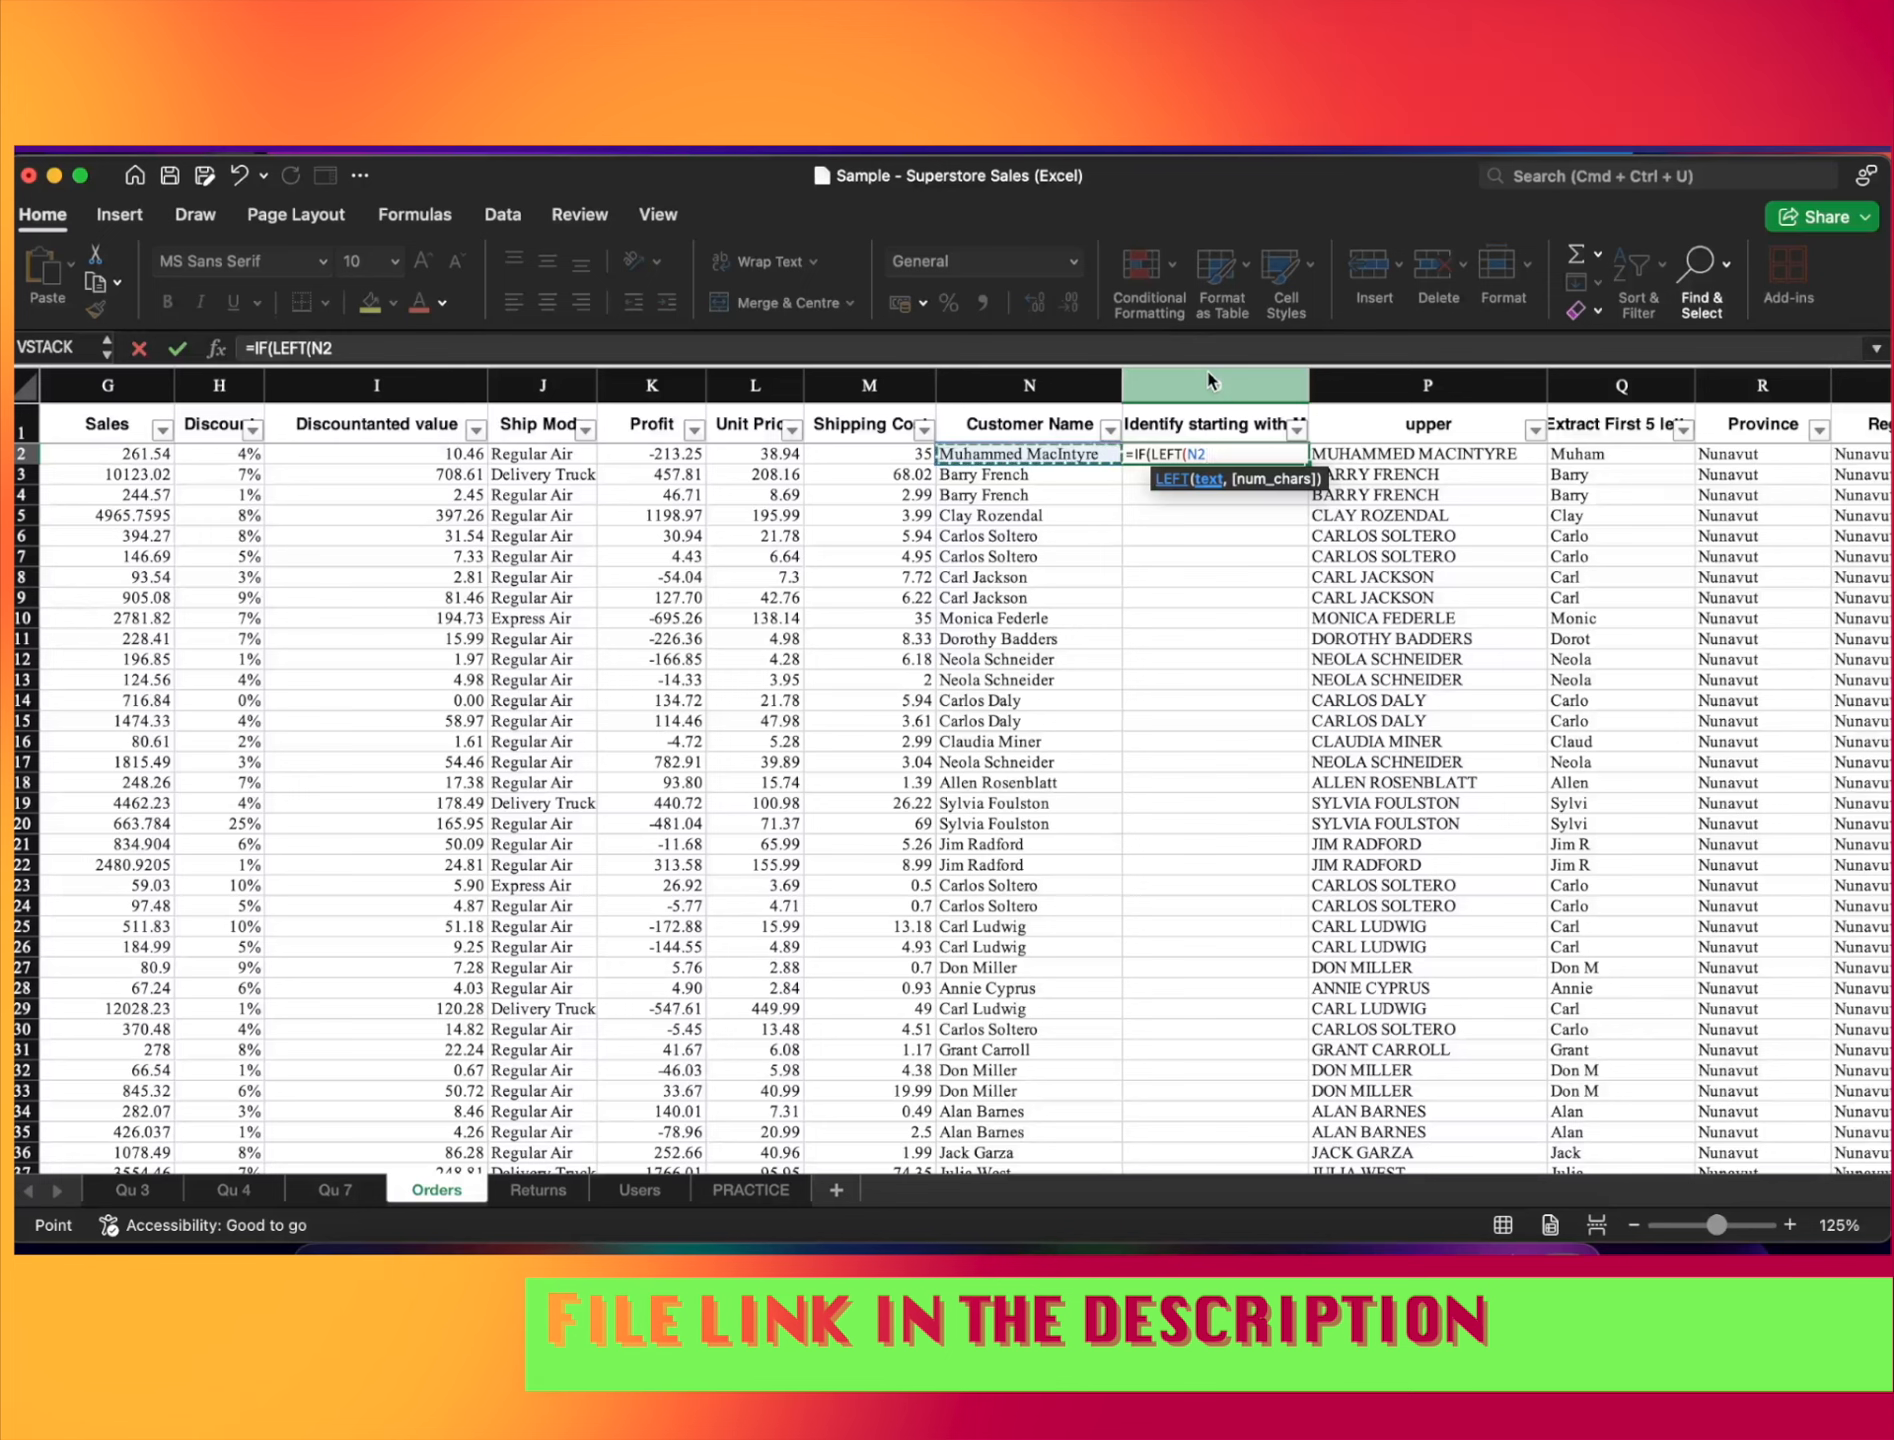
{"action": "type", "text": ","}
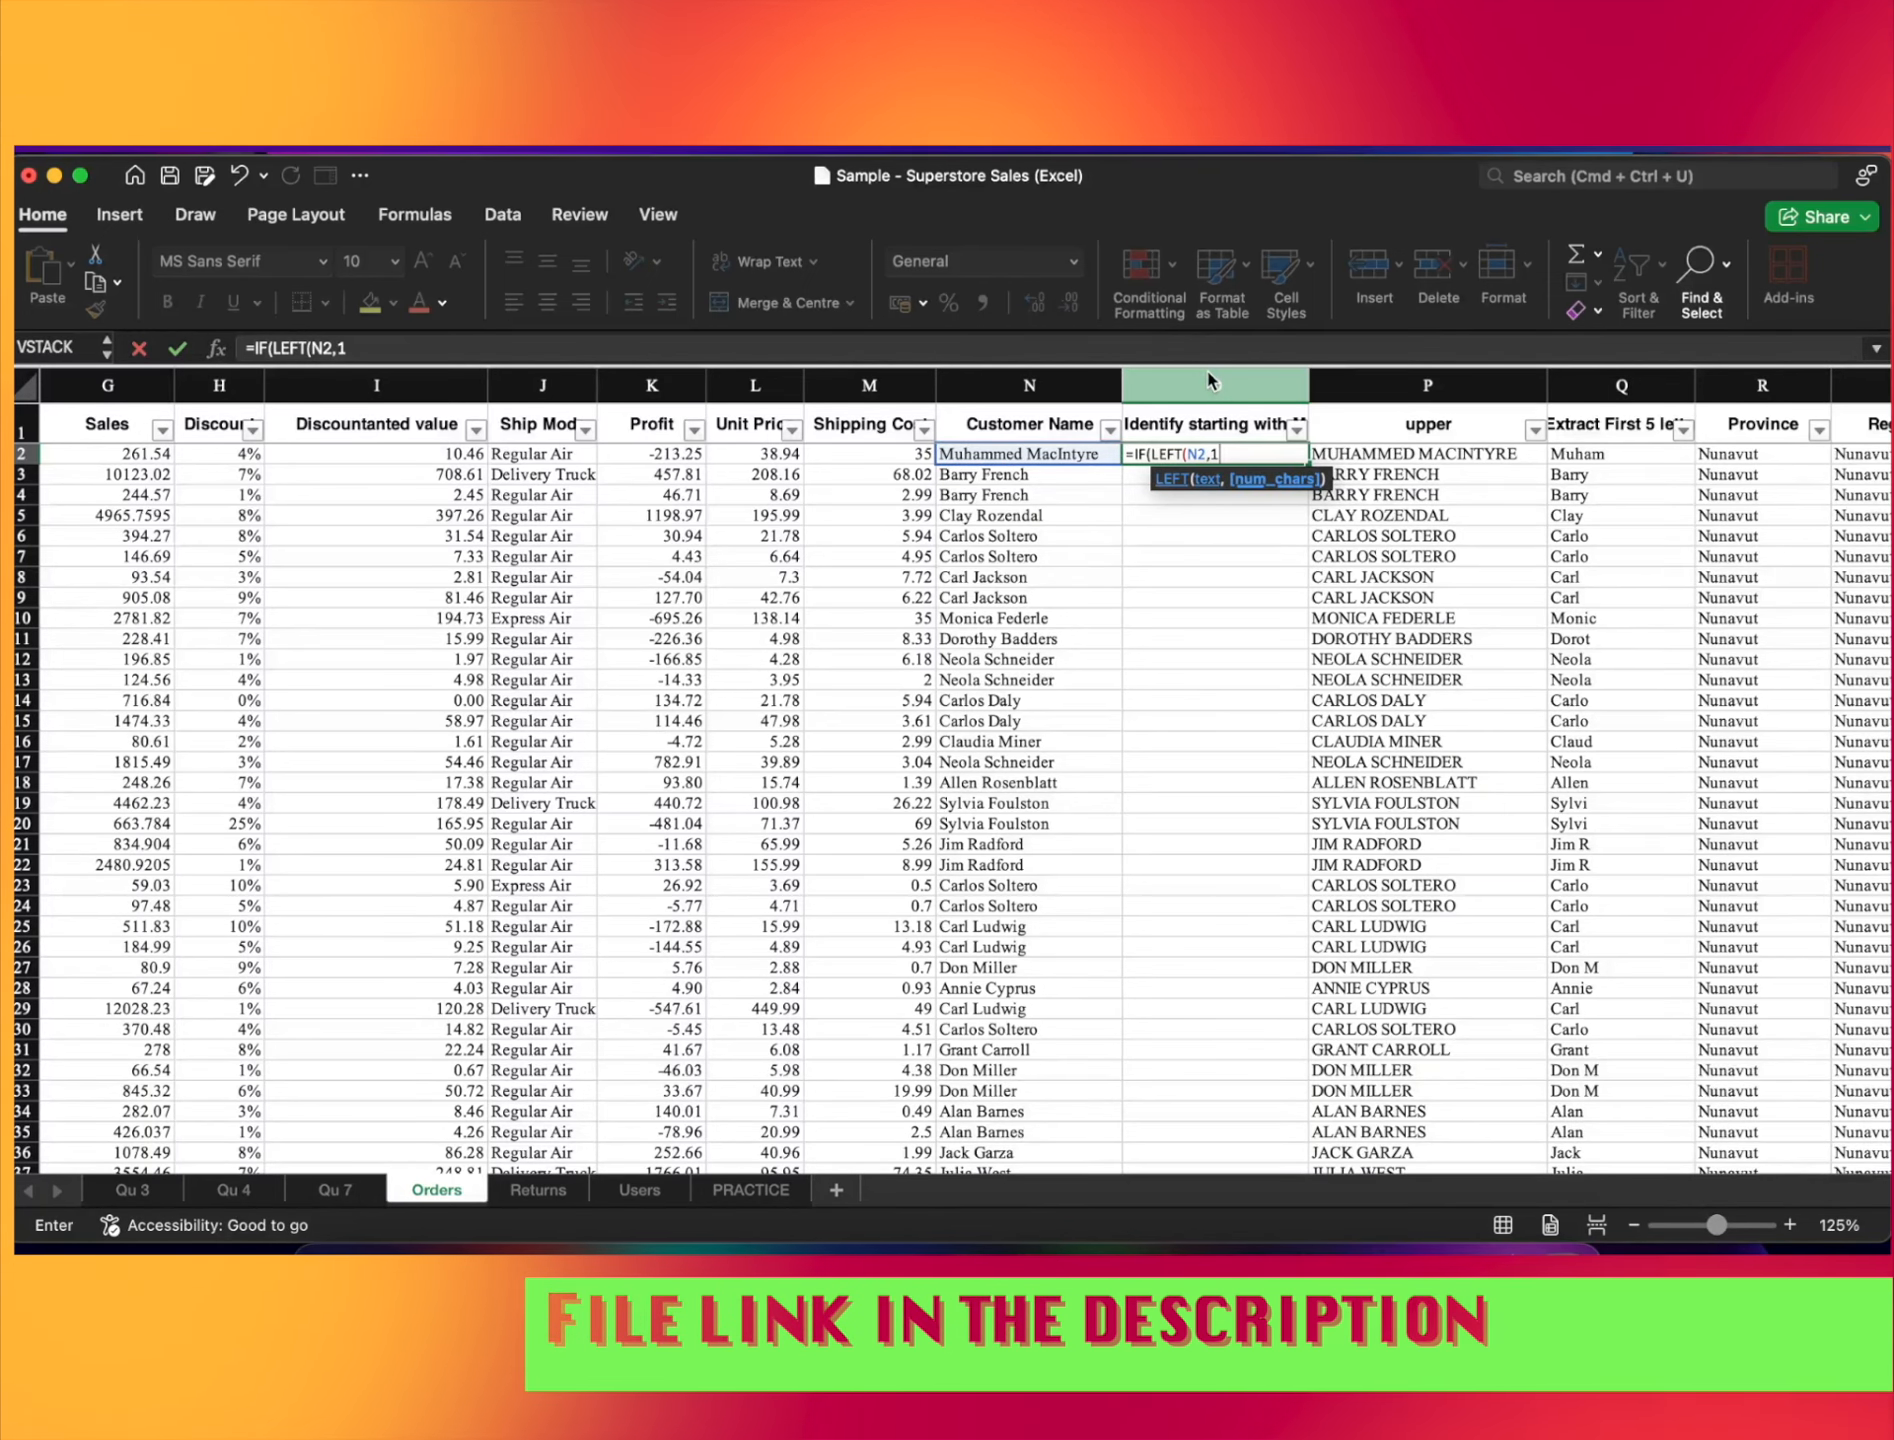
{"action": "type", "text": "1)="}
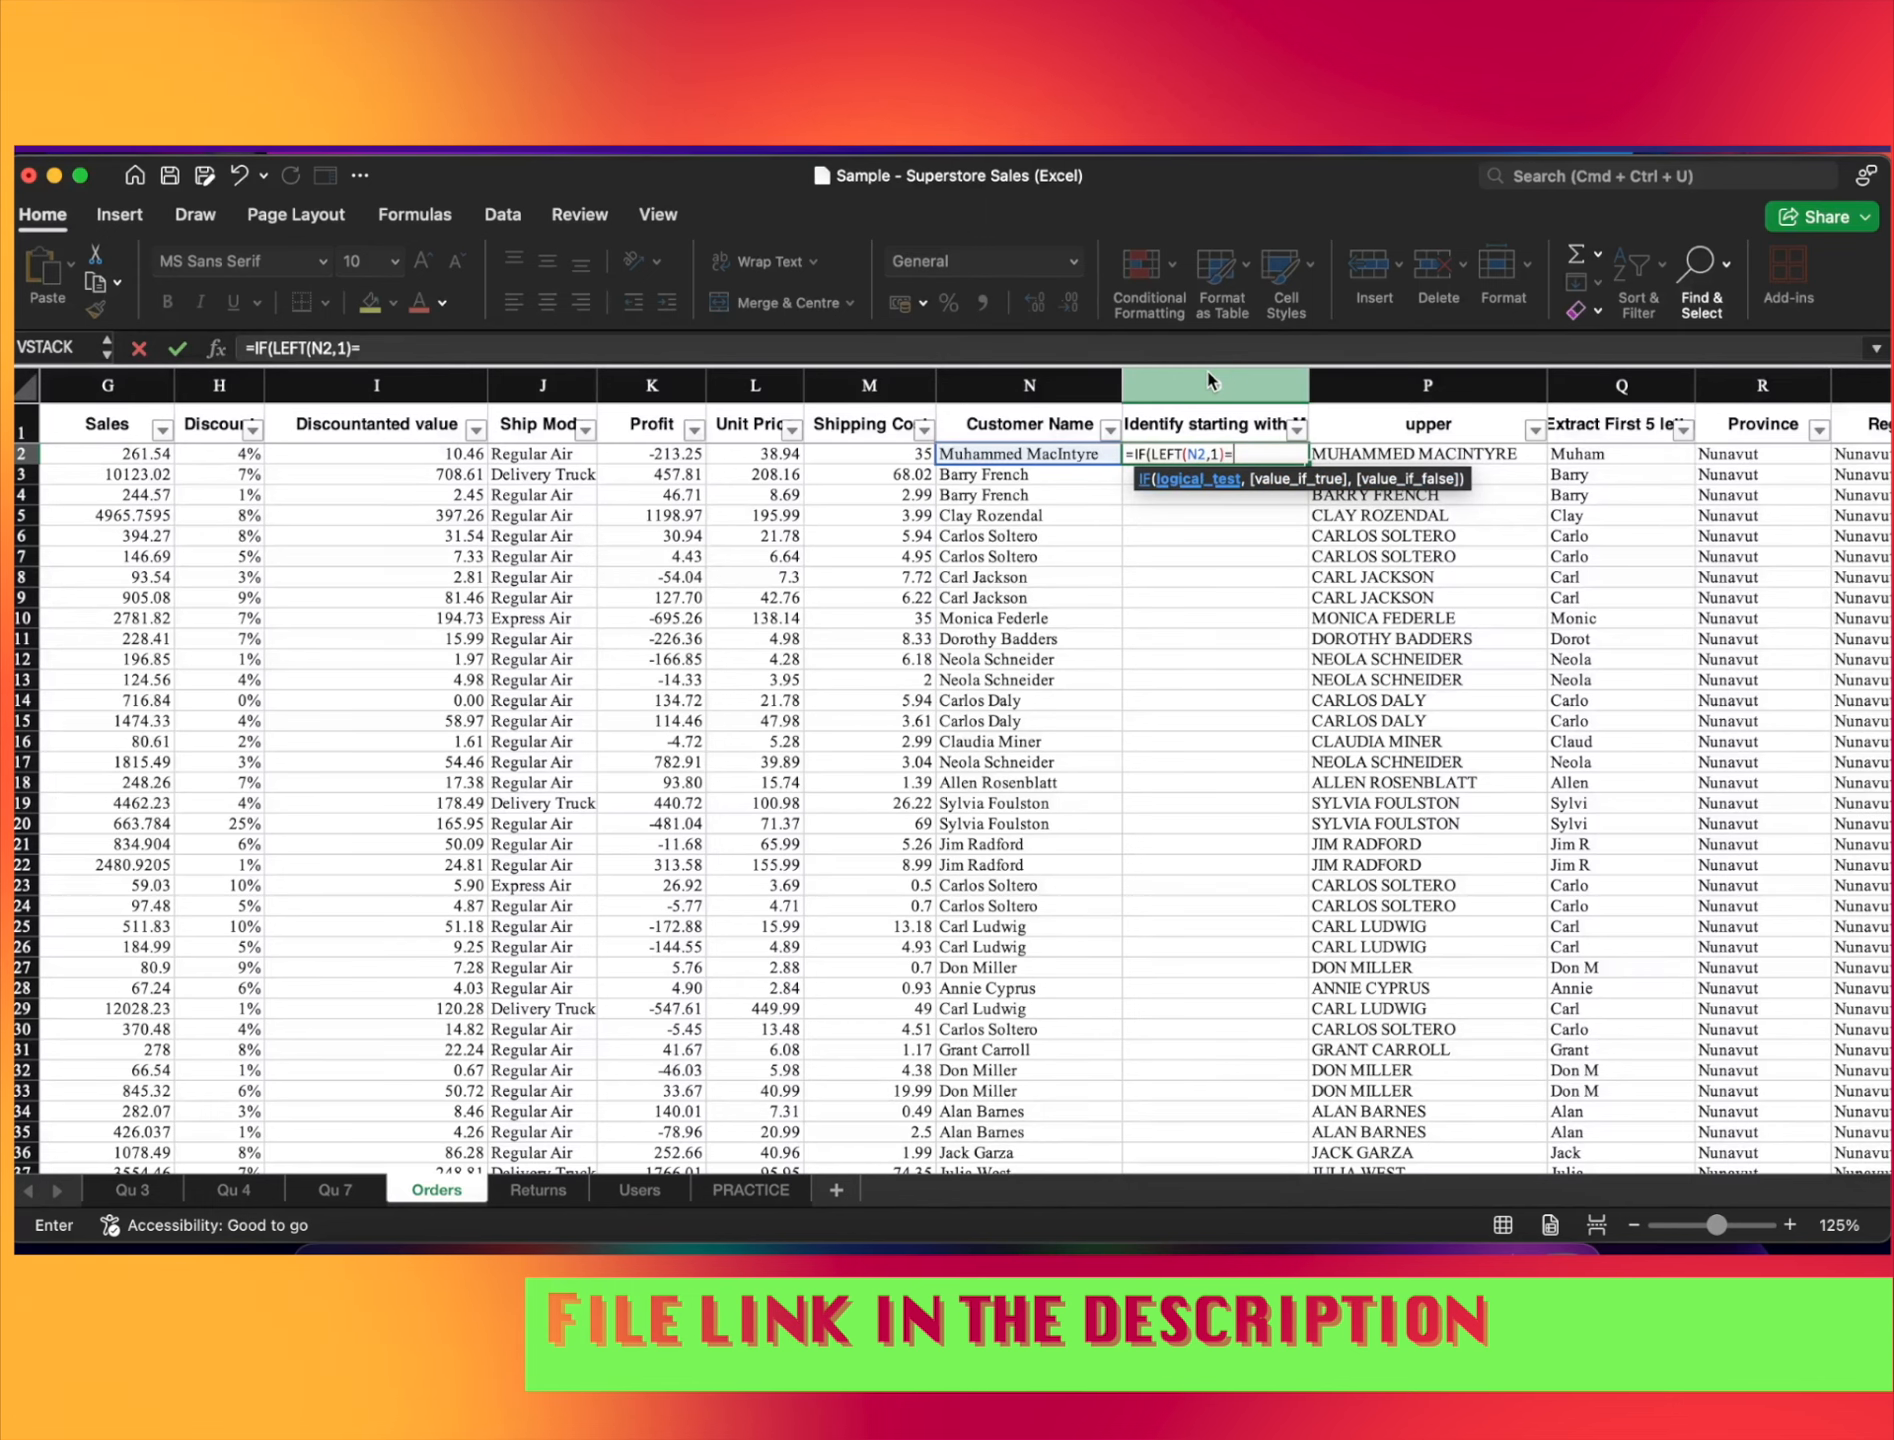
{"action": "type", "text": "\"m\""}
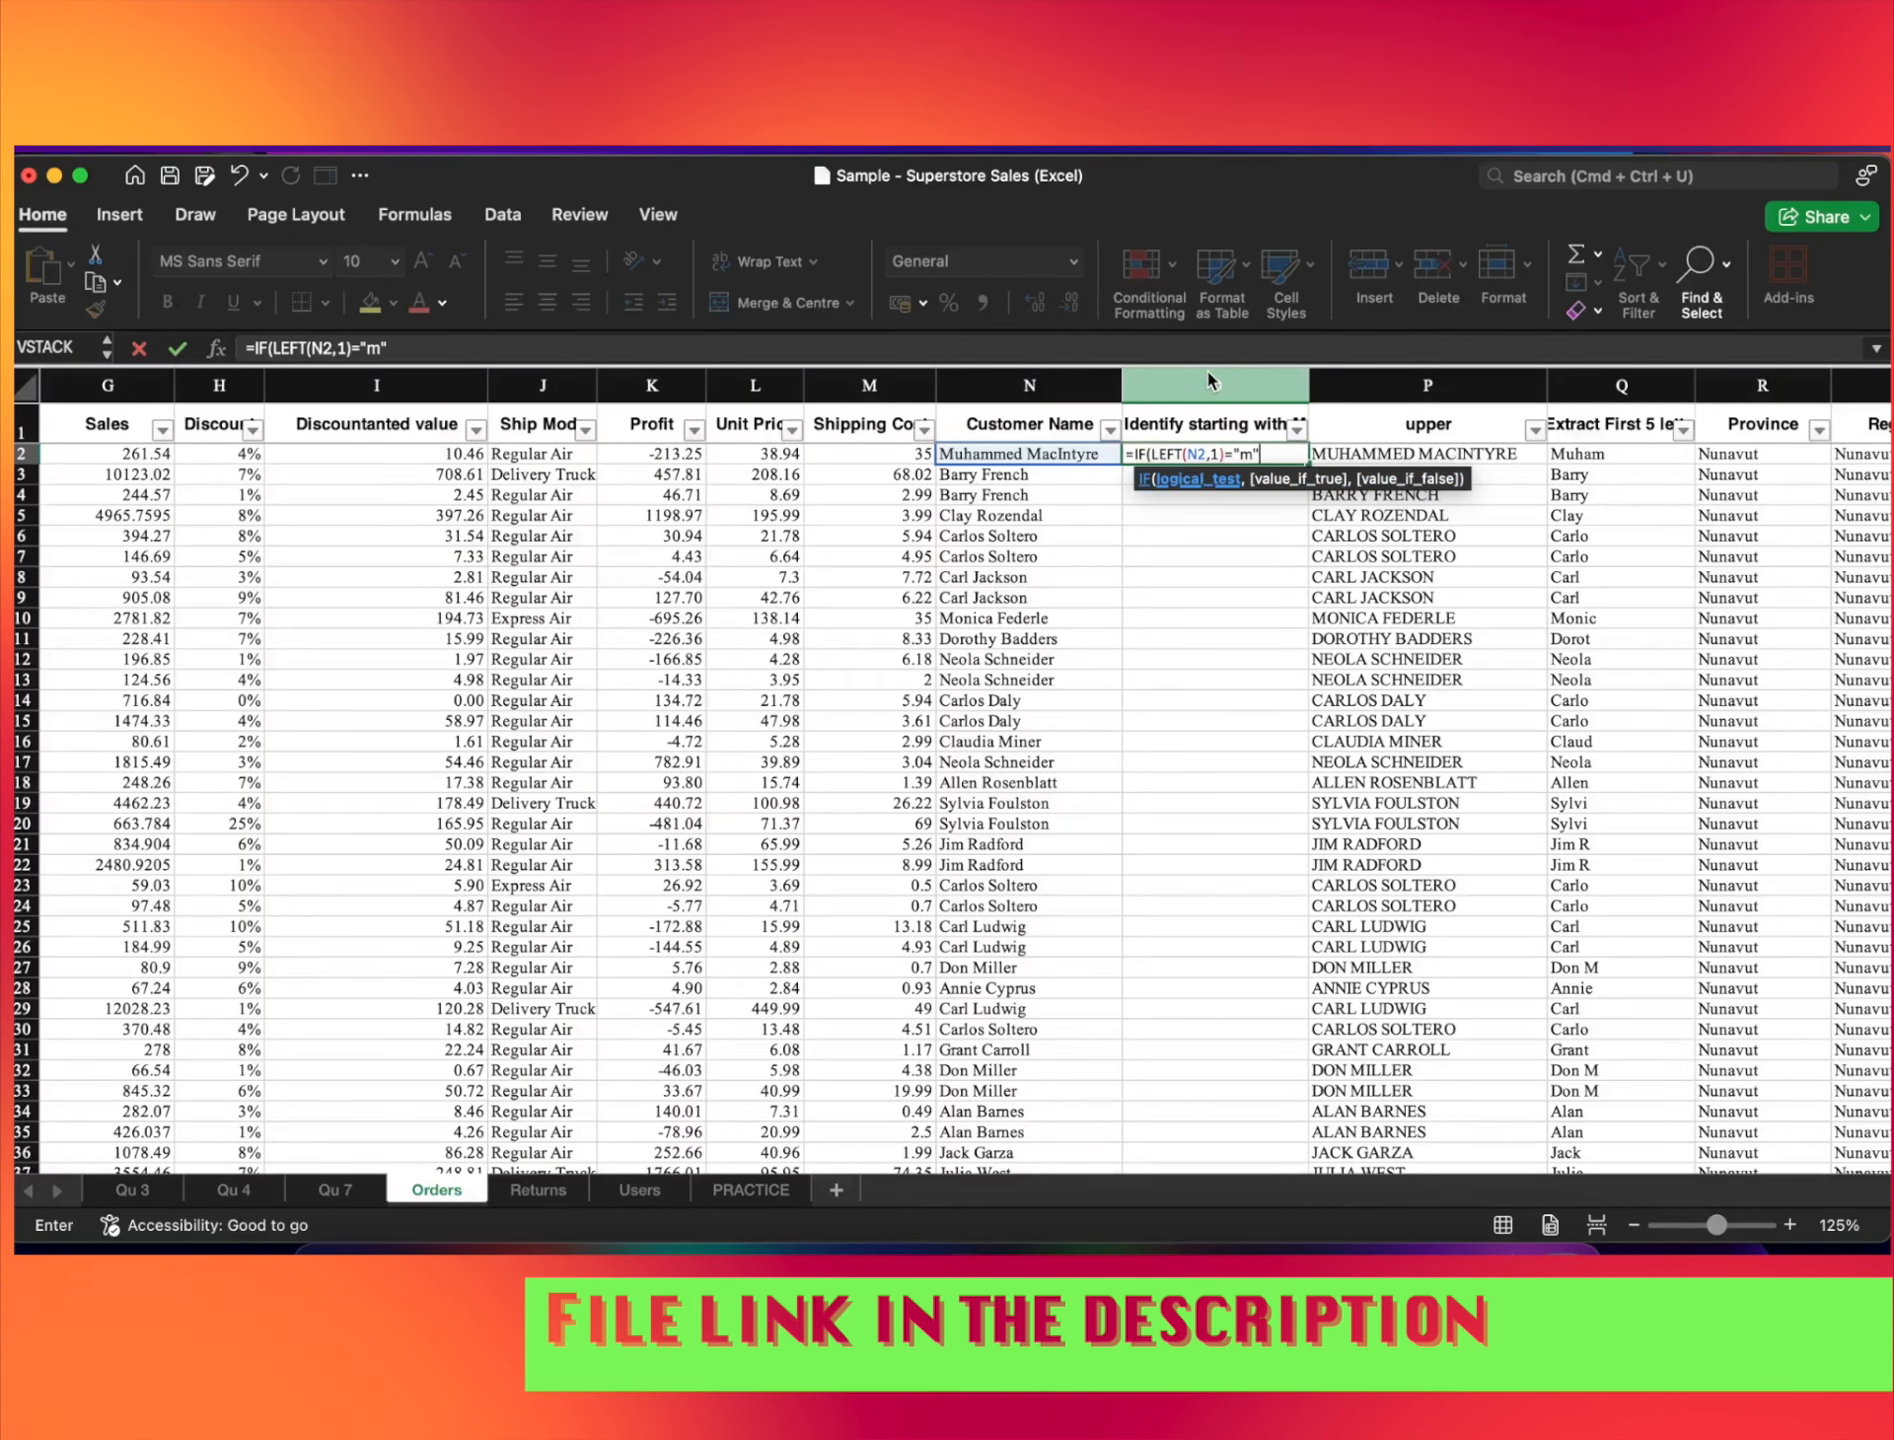
{"action": "type", "text": ","}
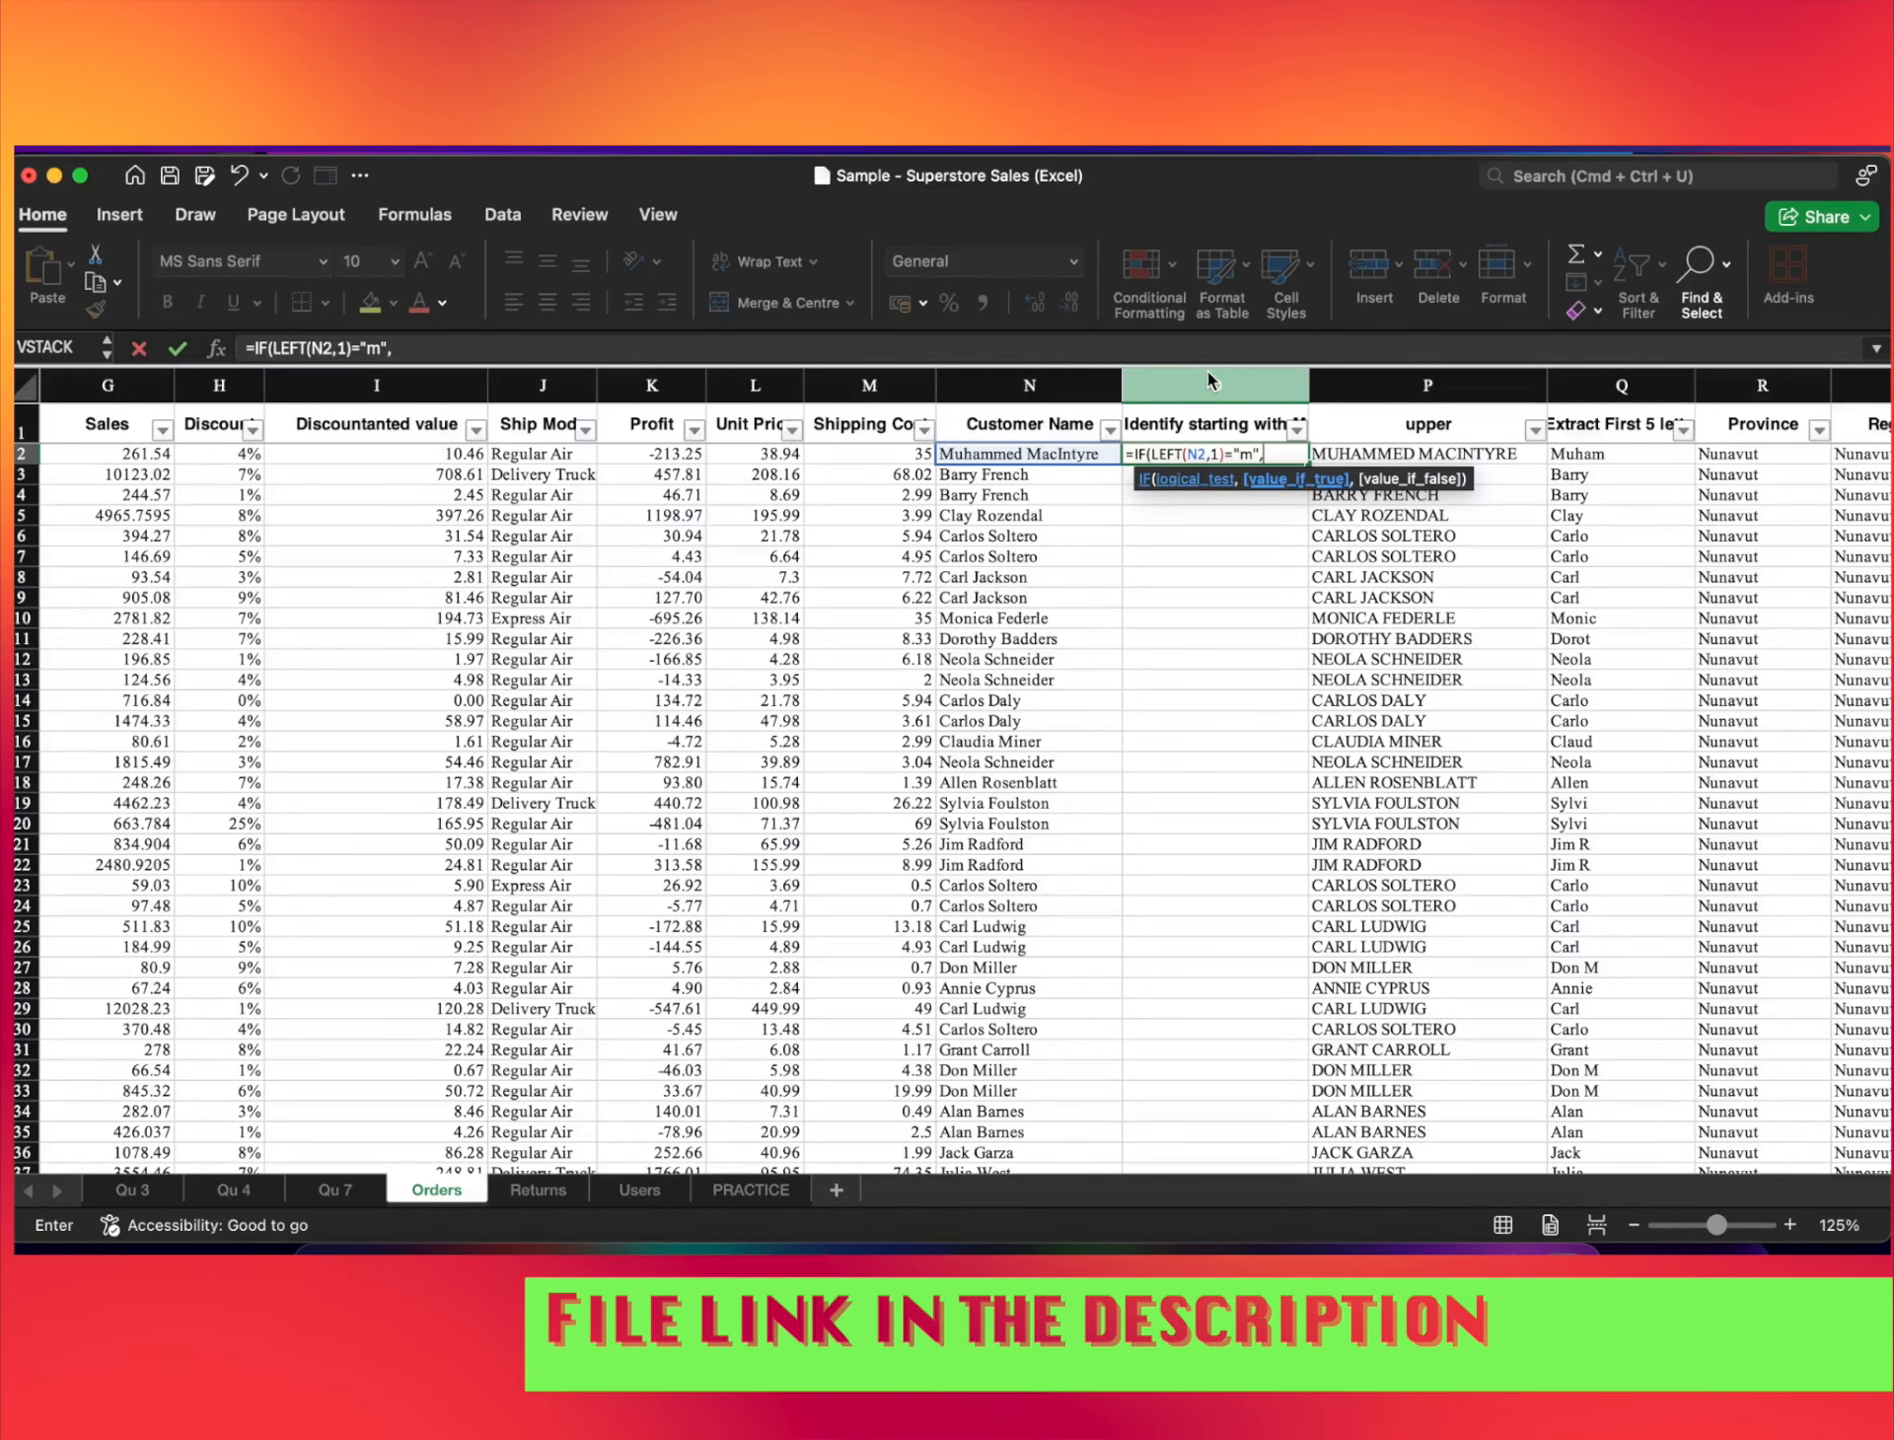
{"action": "type", "text": "Yest"}
{"action": "type", "text": "\","}
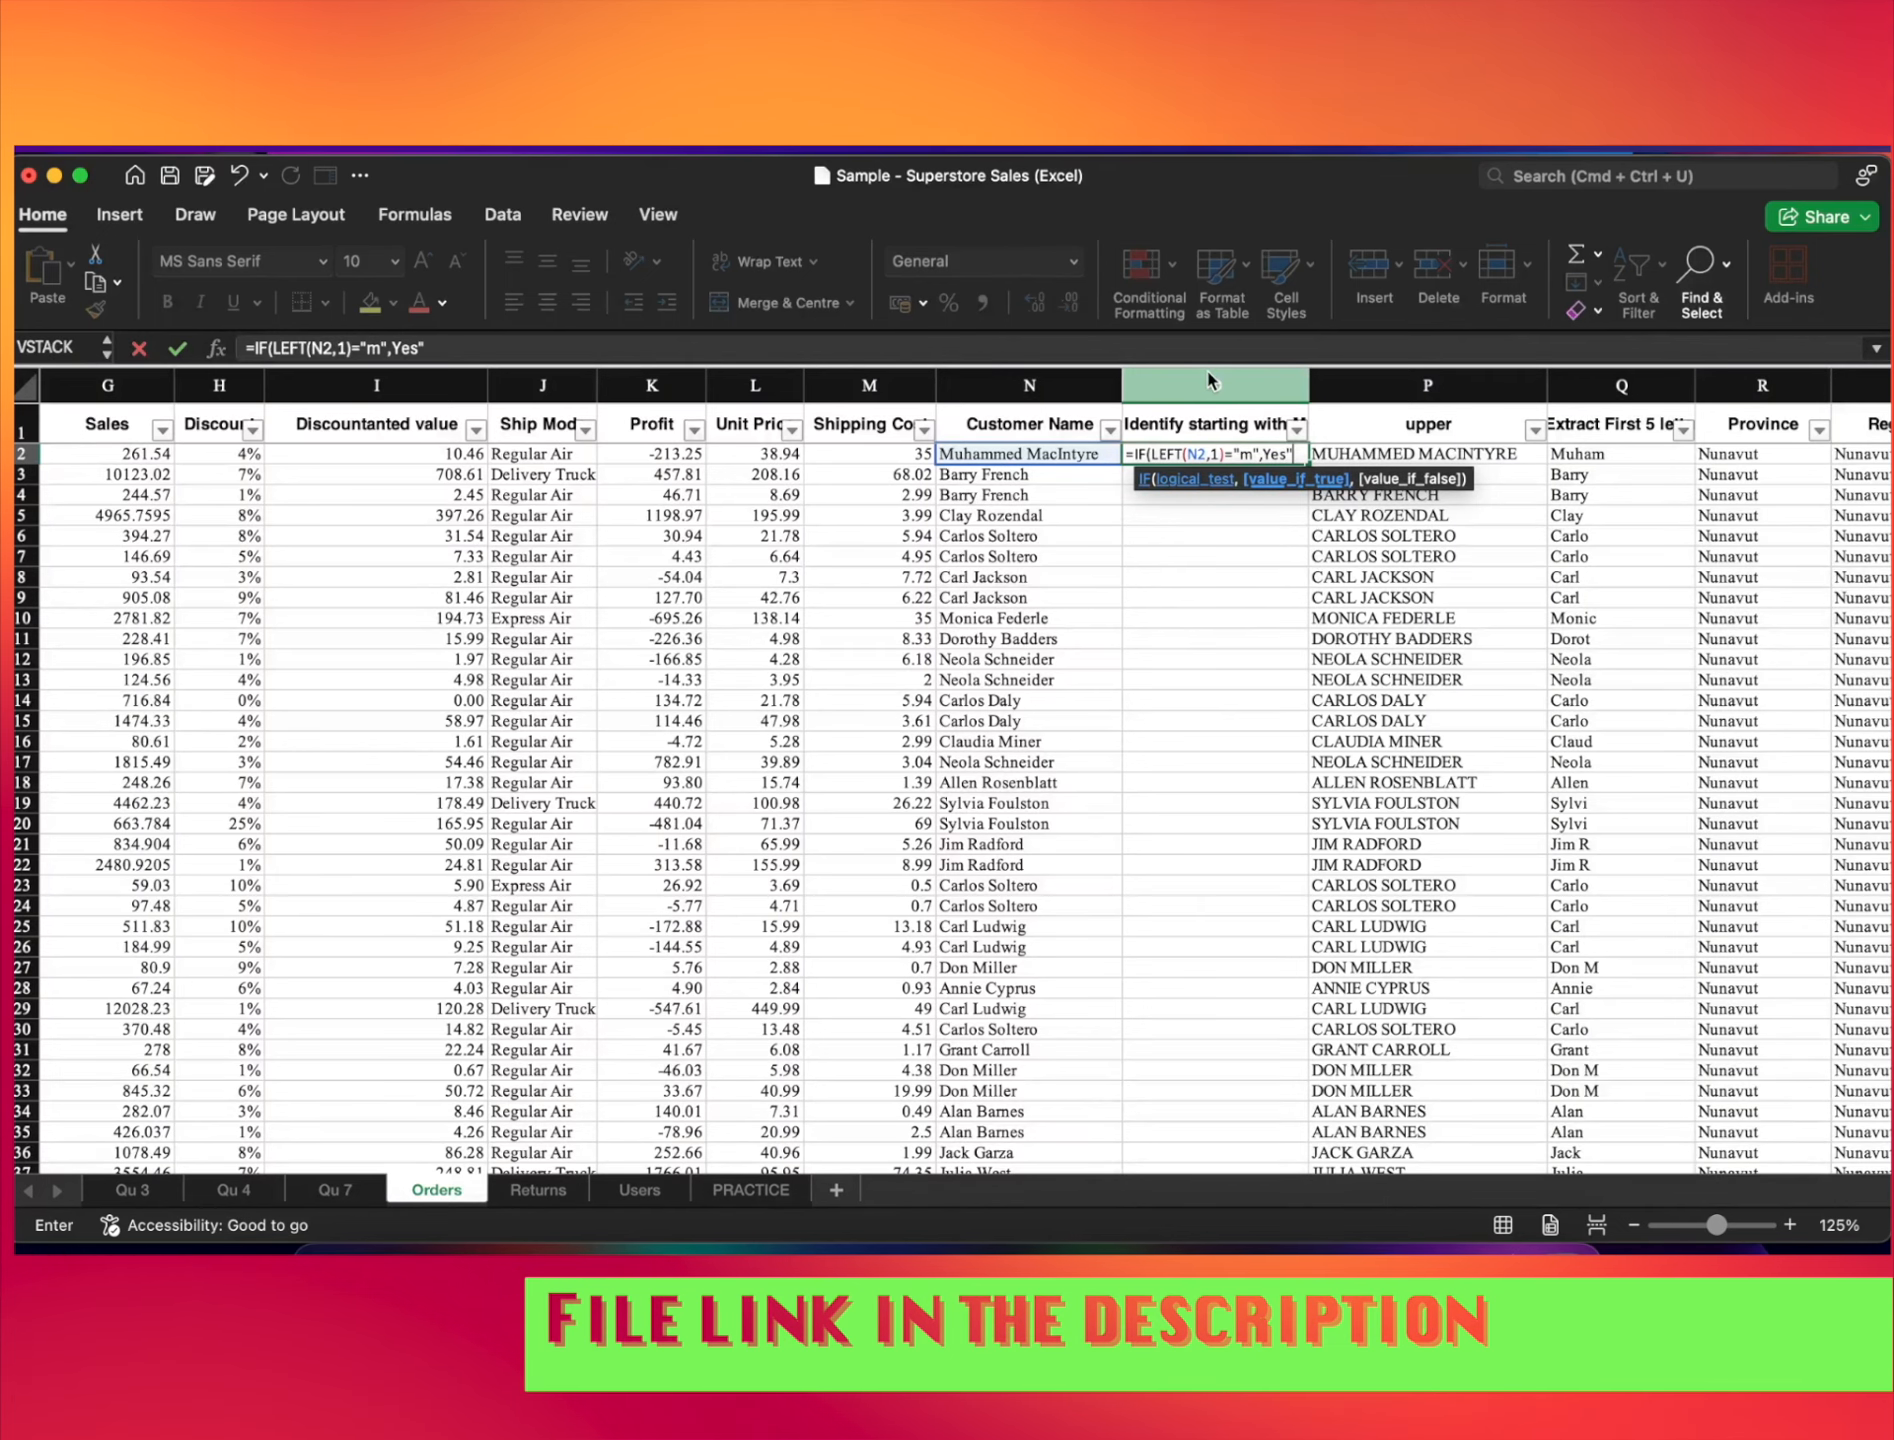
{"action": "type", "text": "\""}
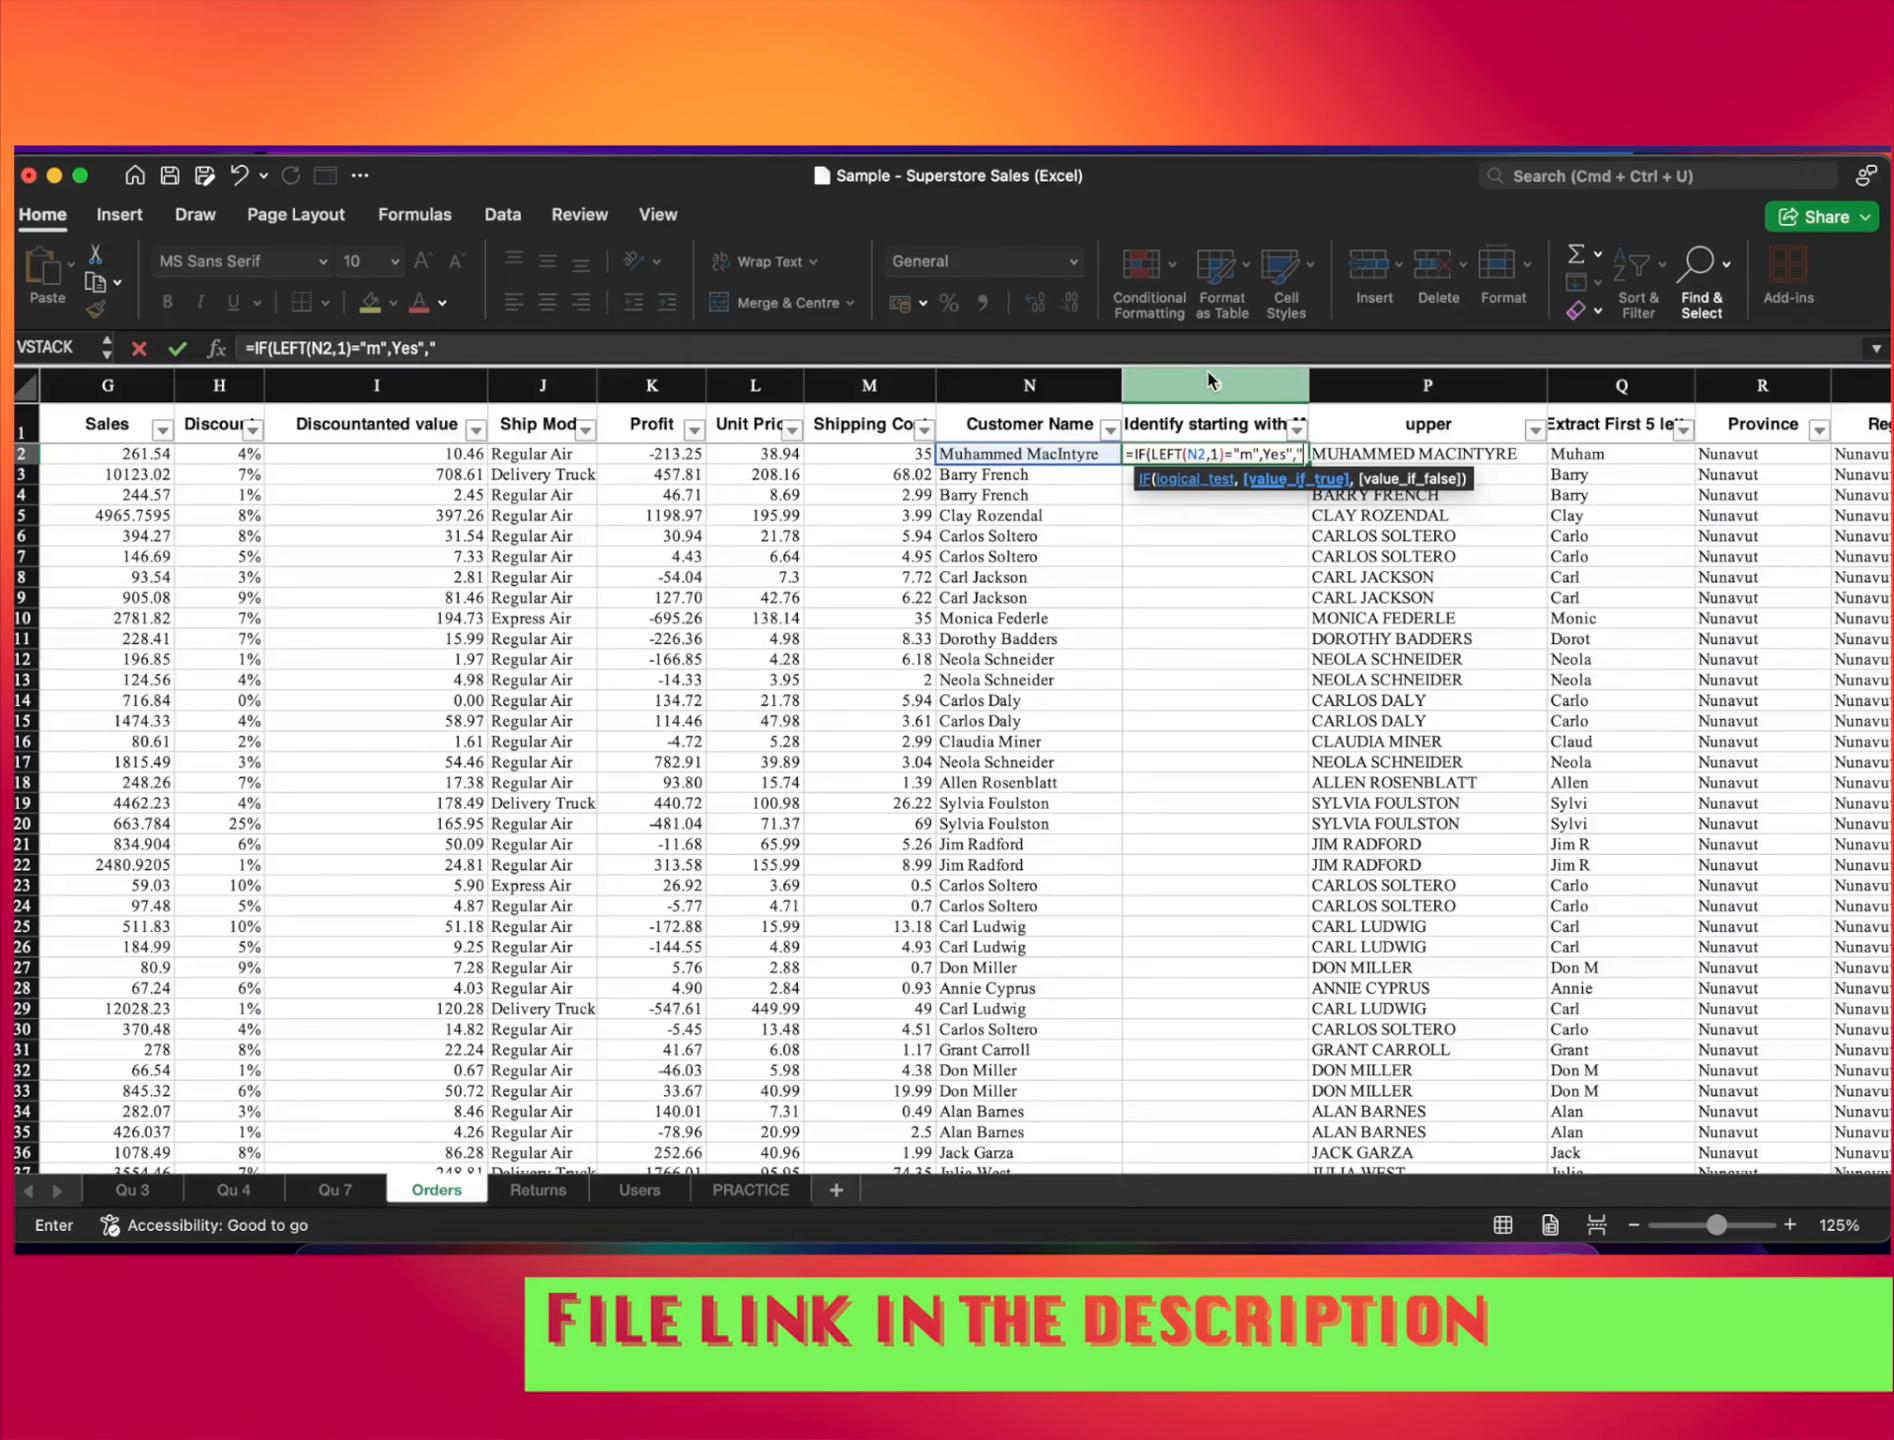
{"action": "type", "text": "No\""}
{"action": "key", "text": "Return"}
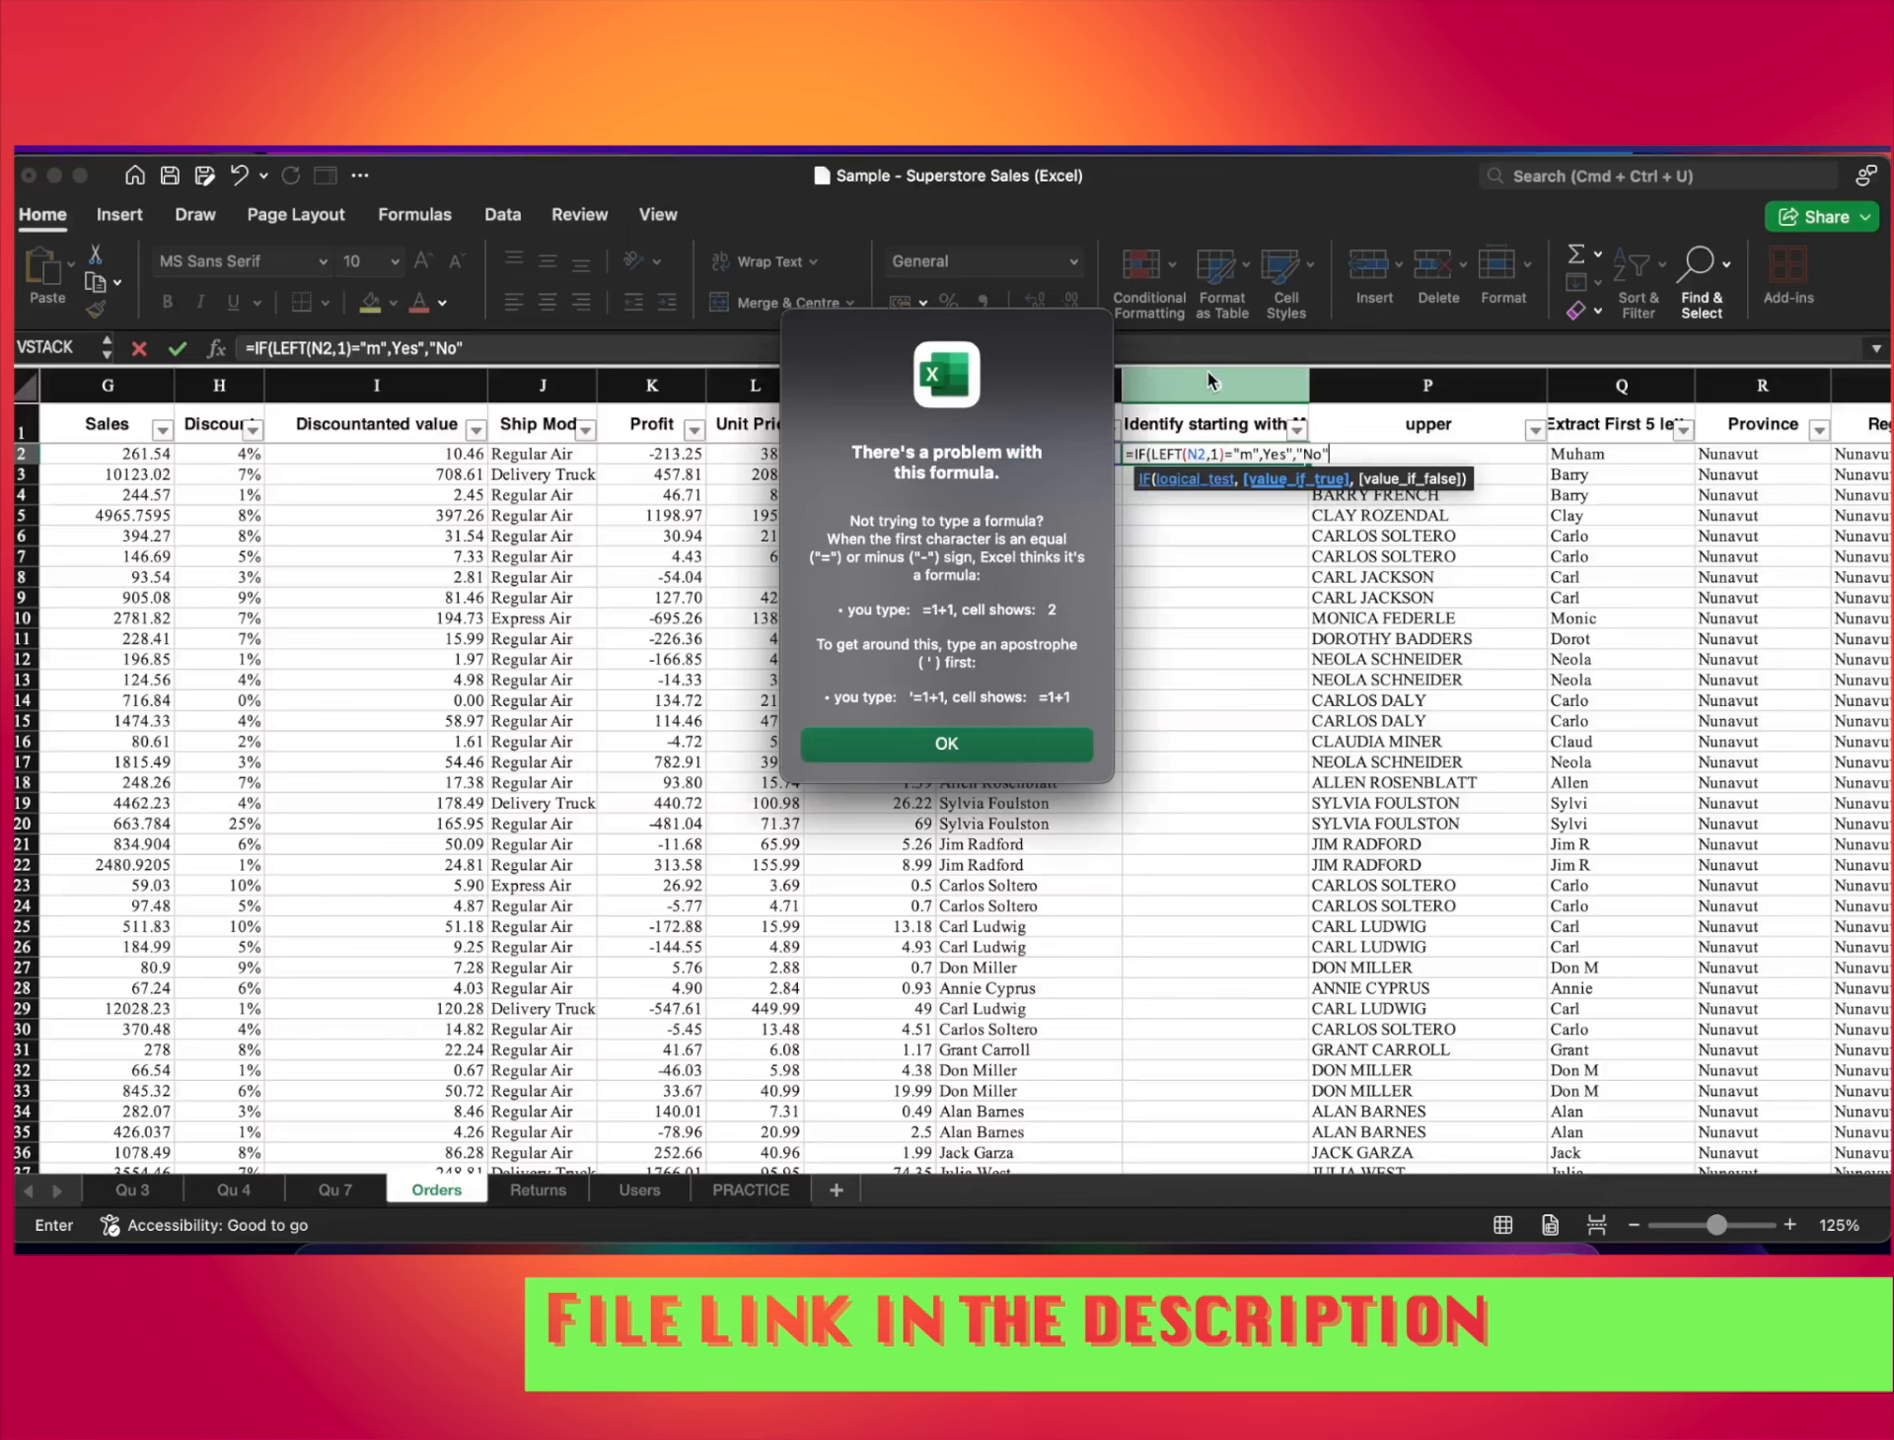
Correct the quotation marks in O2 so the formula is =IF(LEFT(N2,1)="m","Yes","No")
{"action": "key", "text": "Return"}
{"action": "key", "text": "Return"}
{"action": "key", "text": "Return"}
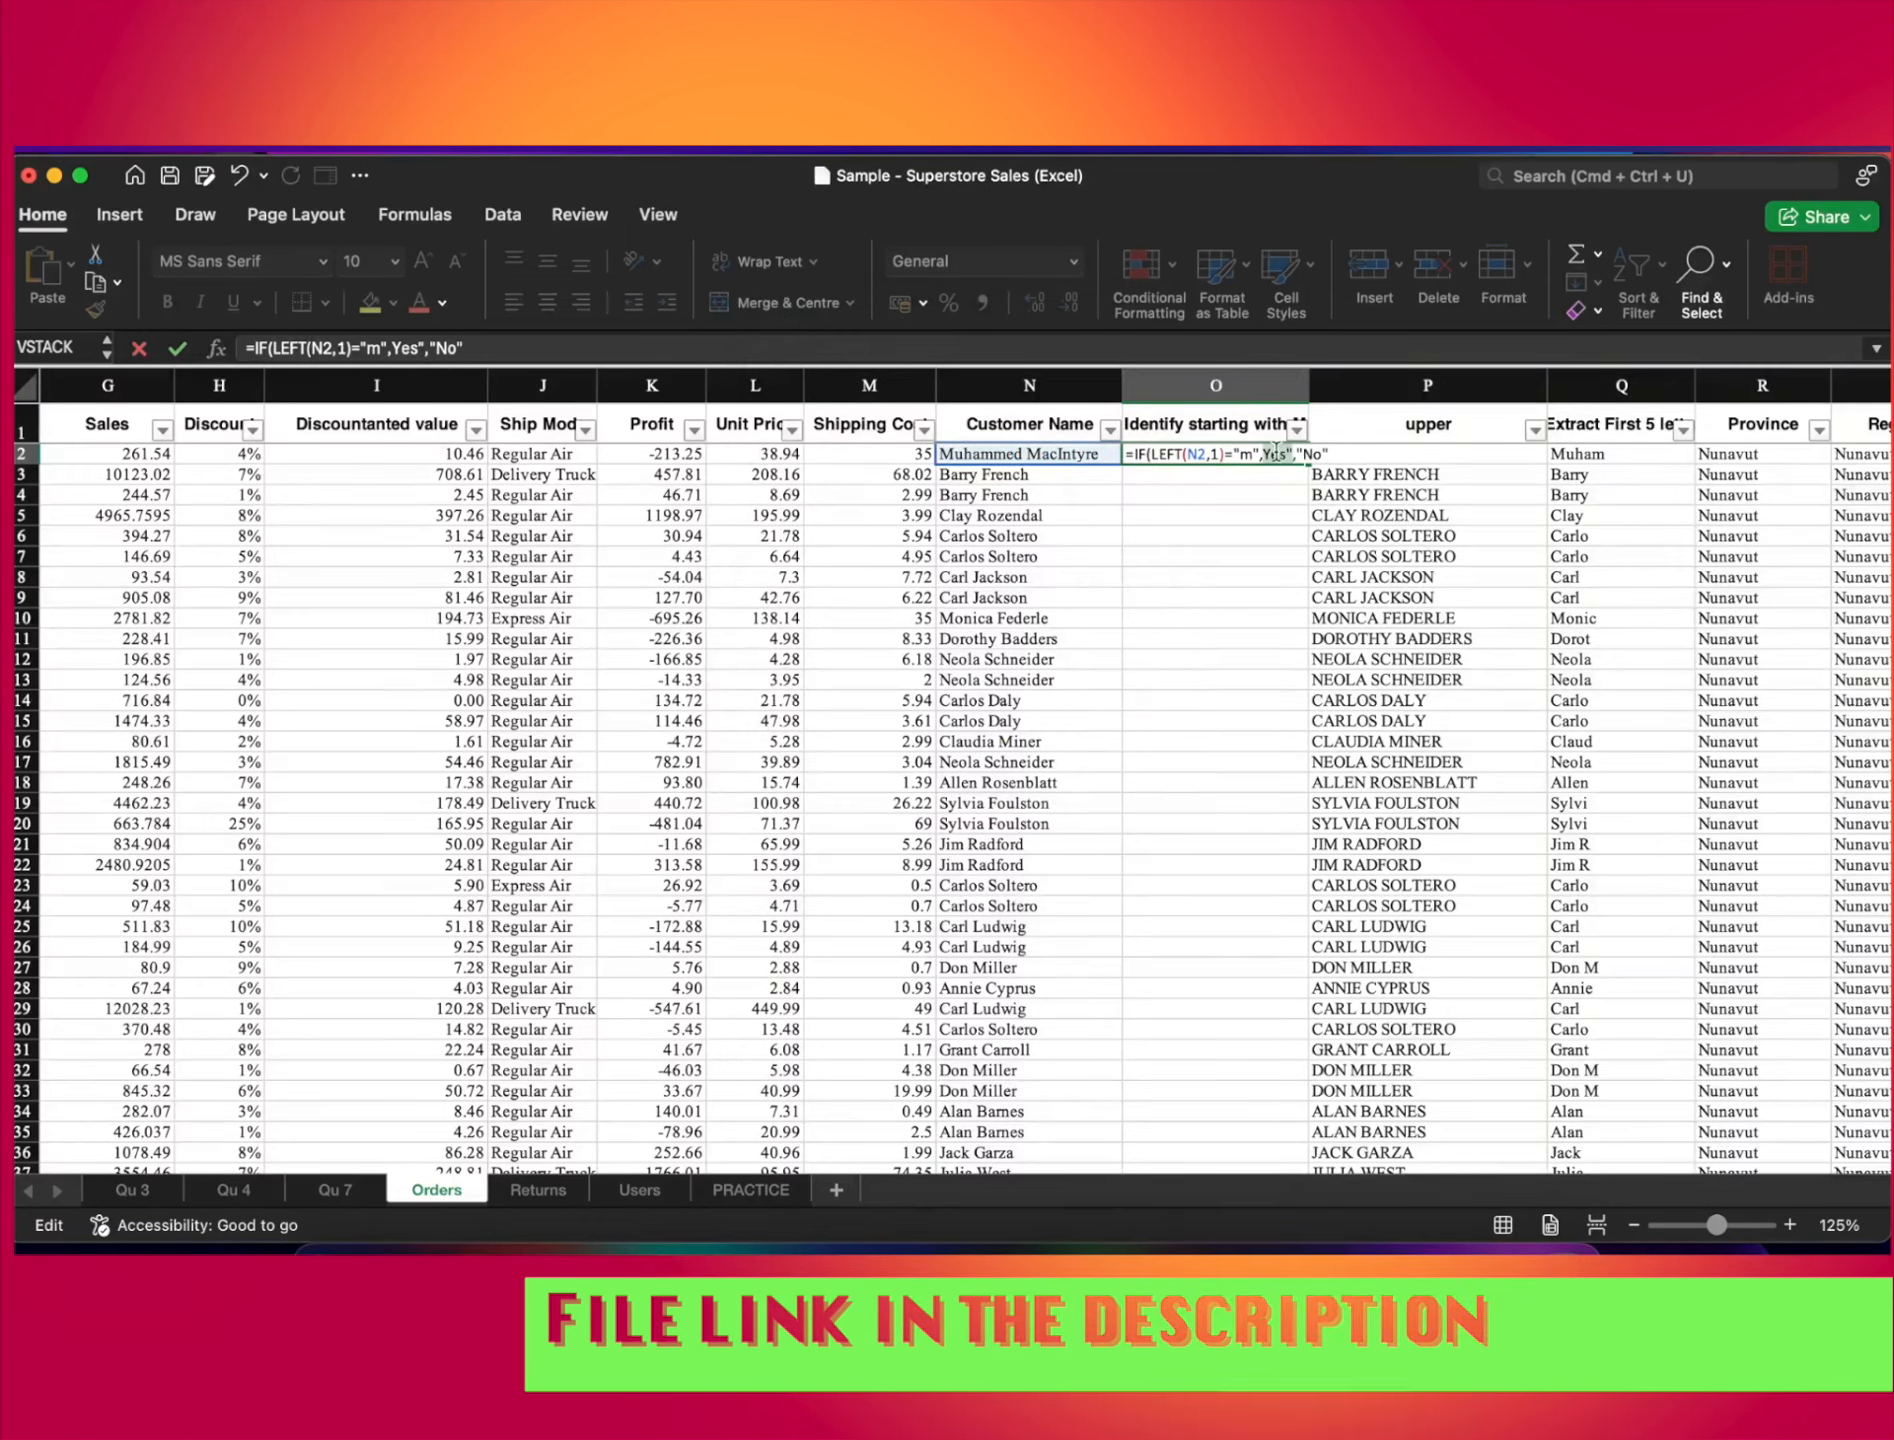
{"action": "type", "text": "\""}
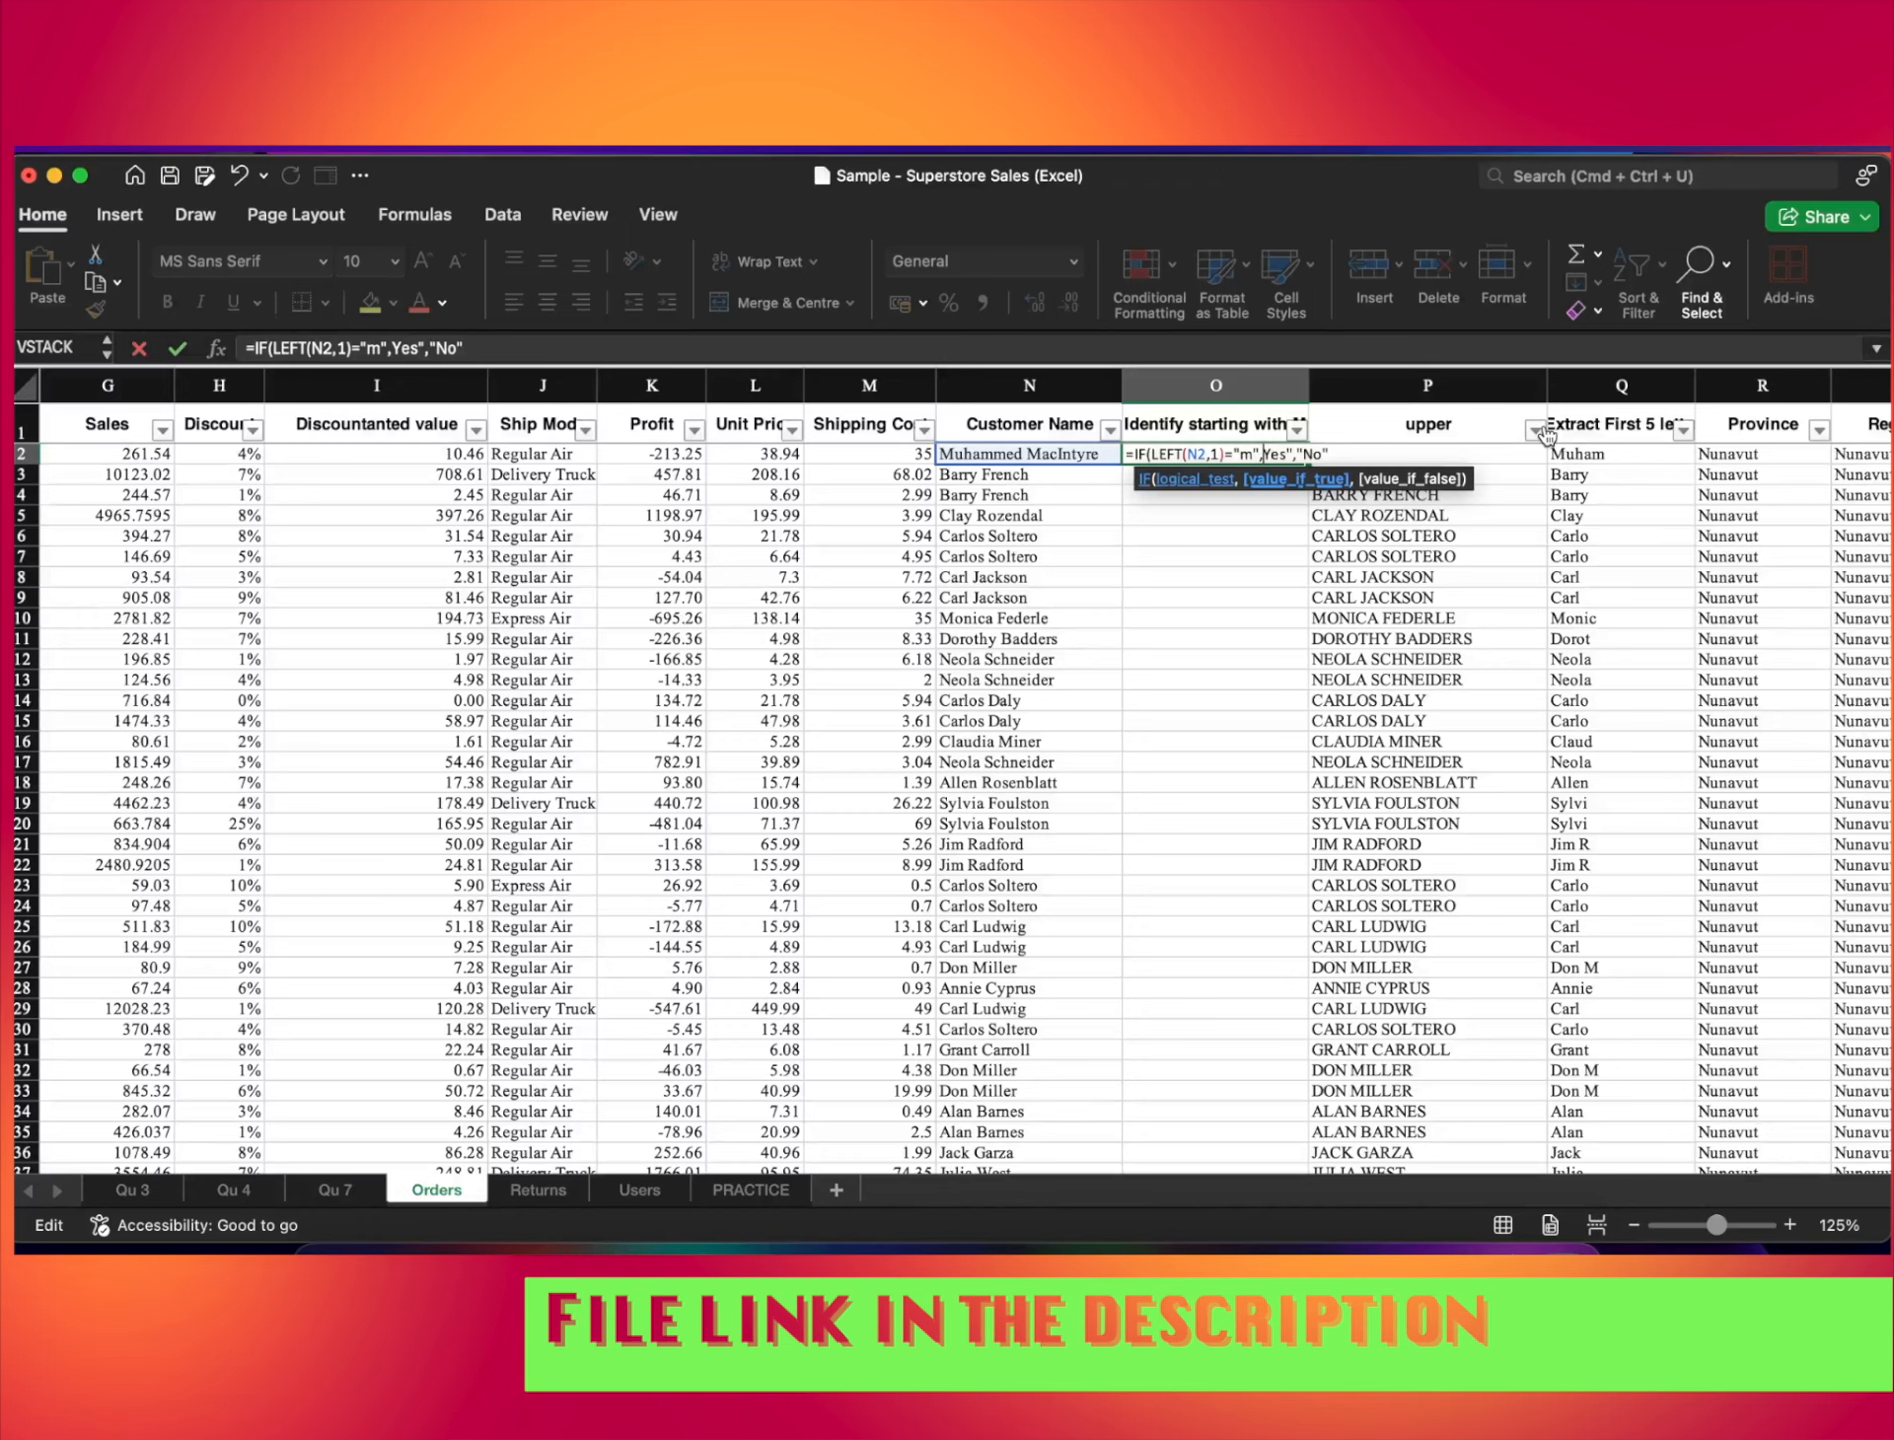
{"action": "key", "text": "Return"}
{"action": "key", "text": "Return"}
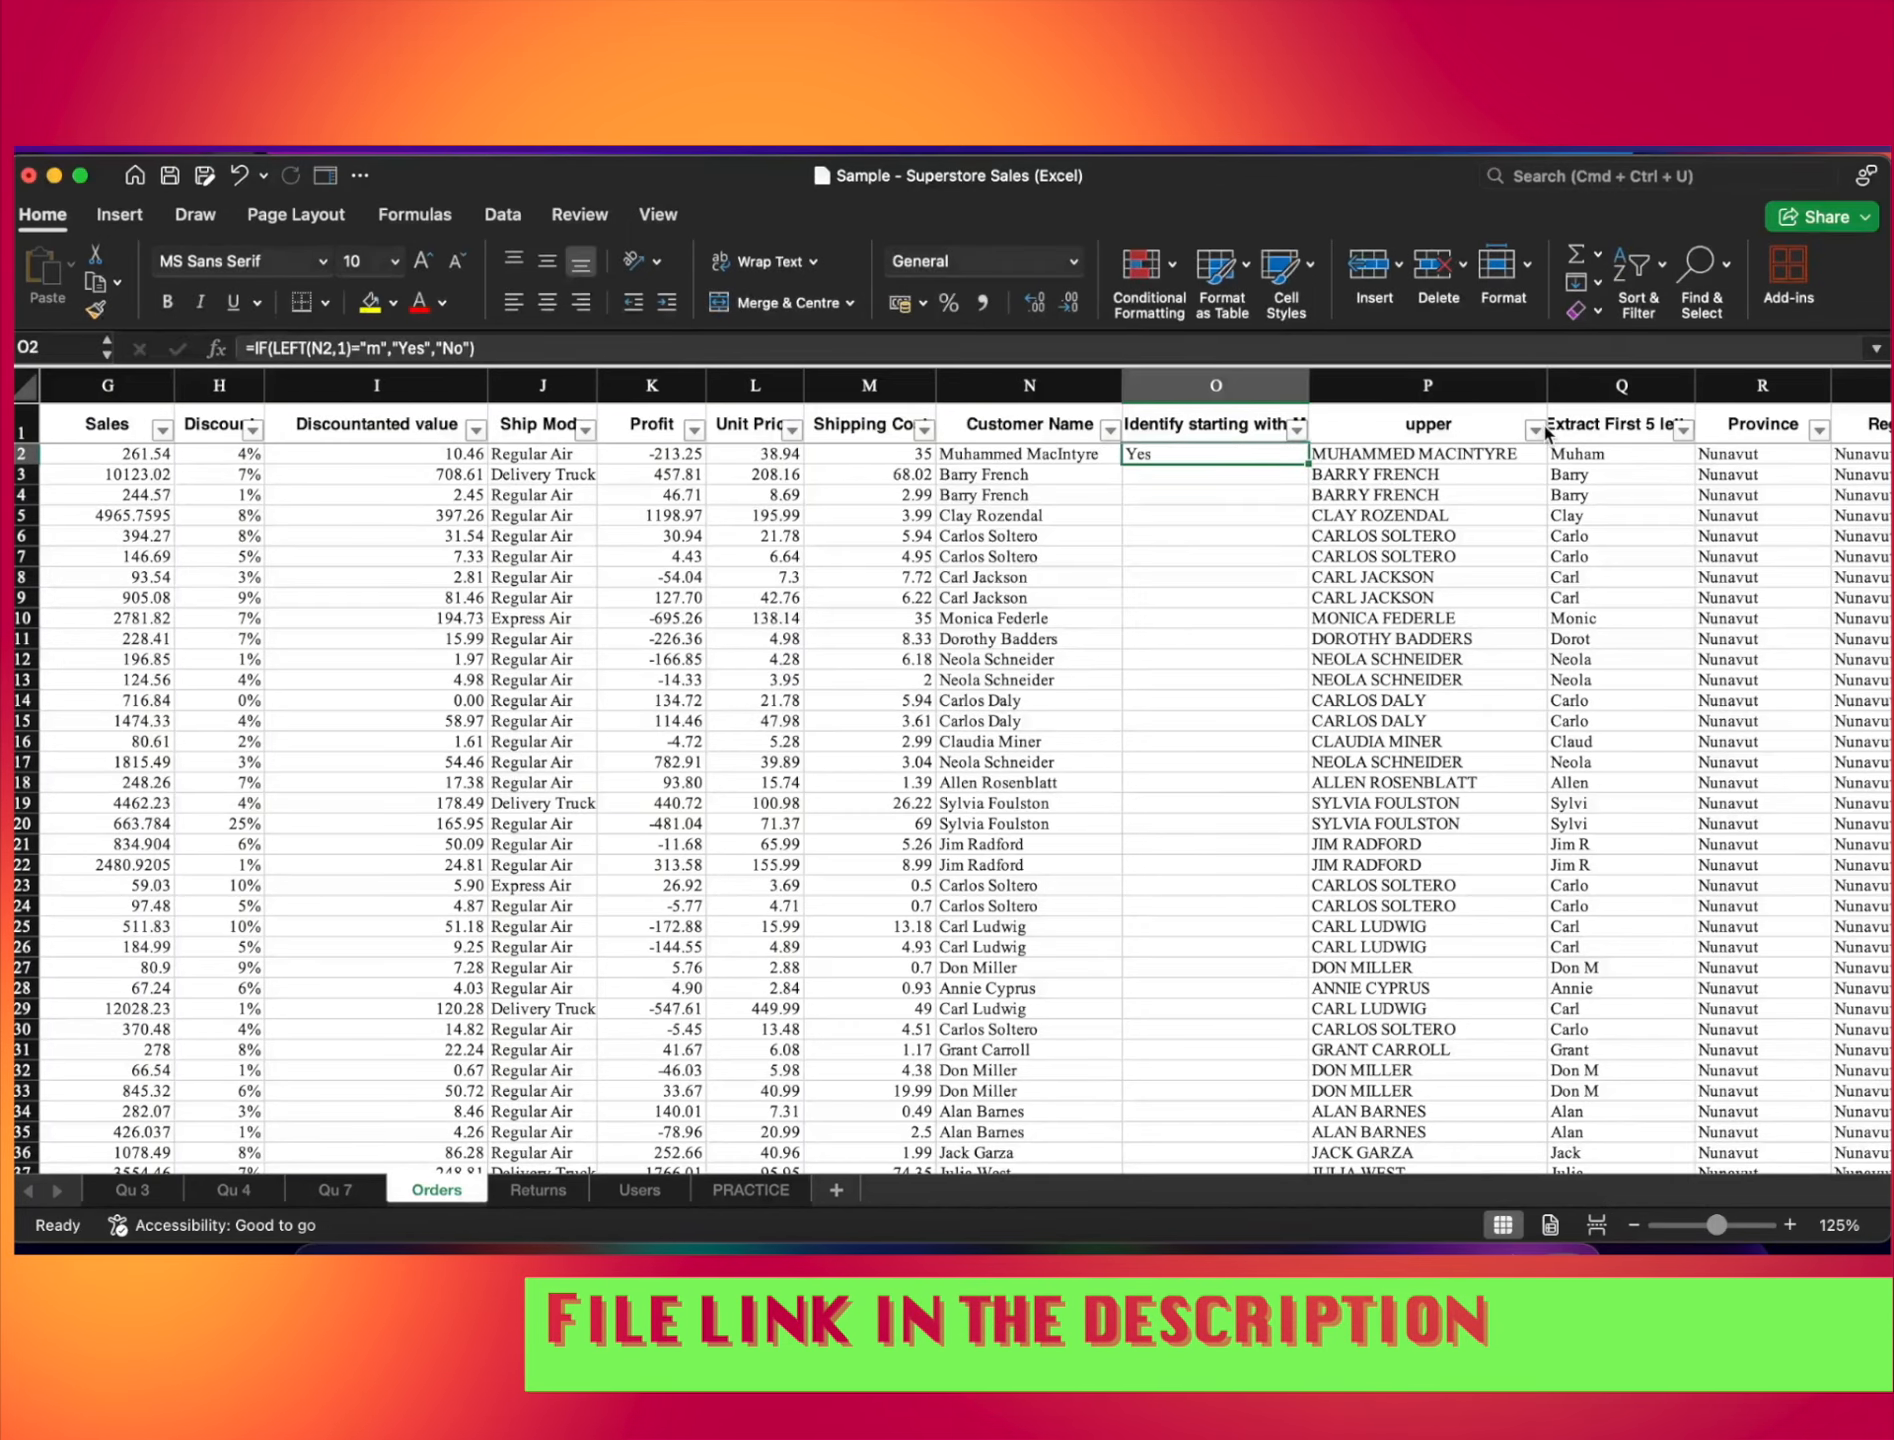
Copy the IF formula from O2 down column O to the last data row
{"action": "key", "text": "super+c"}
{"action": "key", "text": "Left"}
{"action": "key", "text": "super+Down"}
{"action": "key", "text": "Right"}
{"action": "key", "text": "super+Up"}
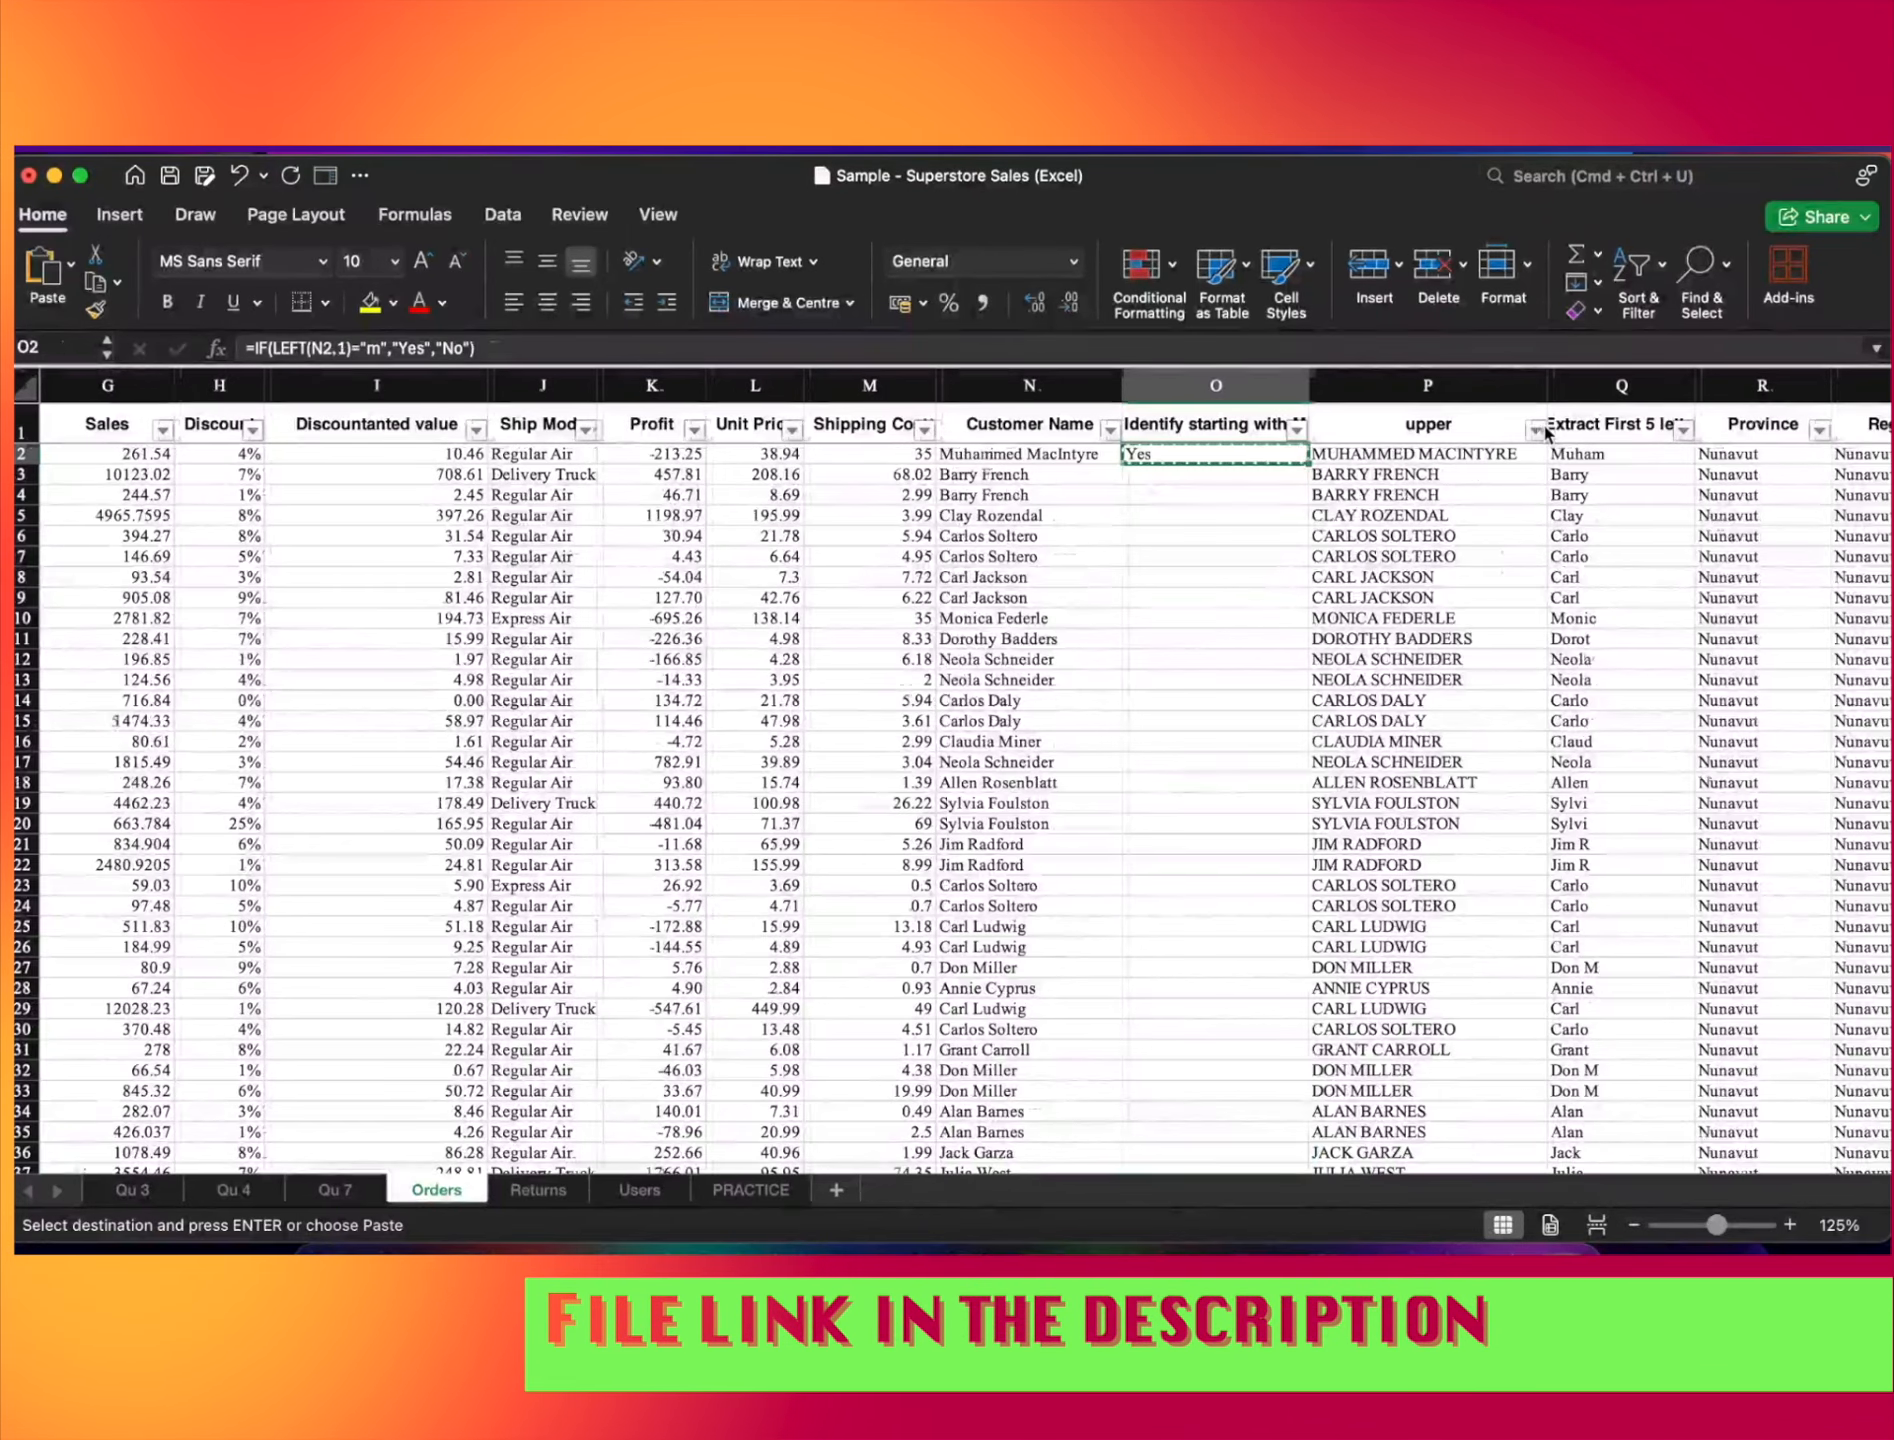
{"action": "key", "text": "shift+super+Down"}
{"action": "key", "text": "super+v"}
{"action": "key", "text": "super+Up"}
{"action": "key", "text": "Down"}
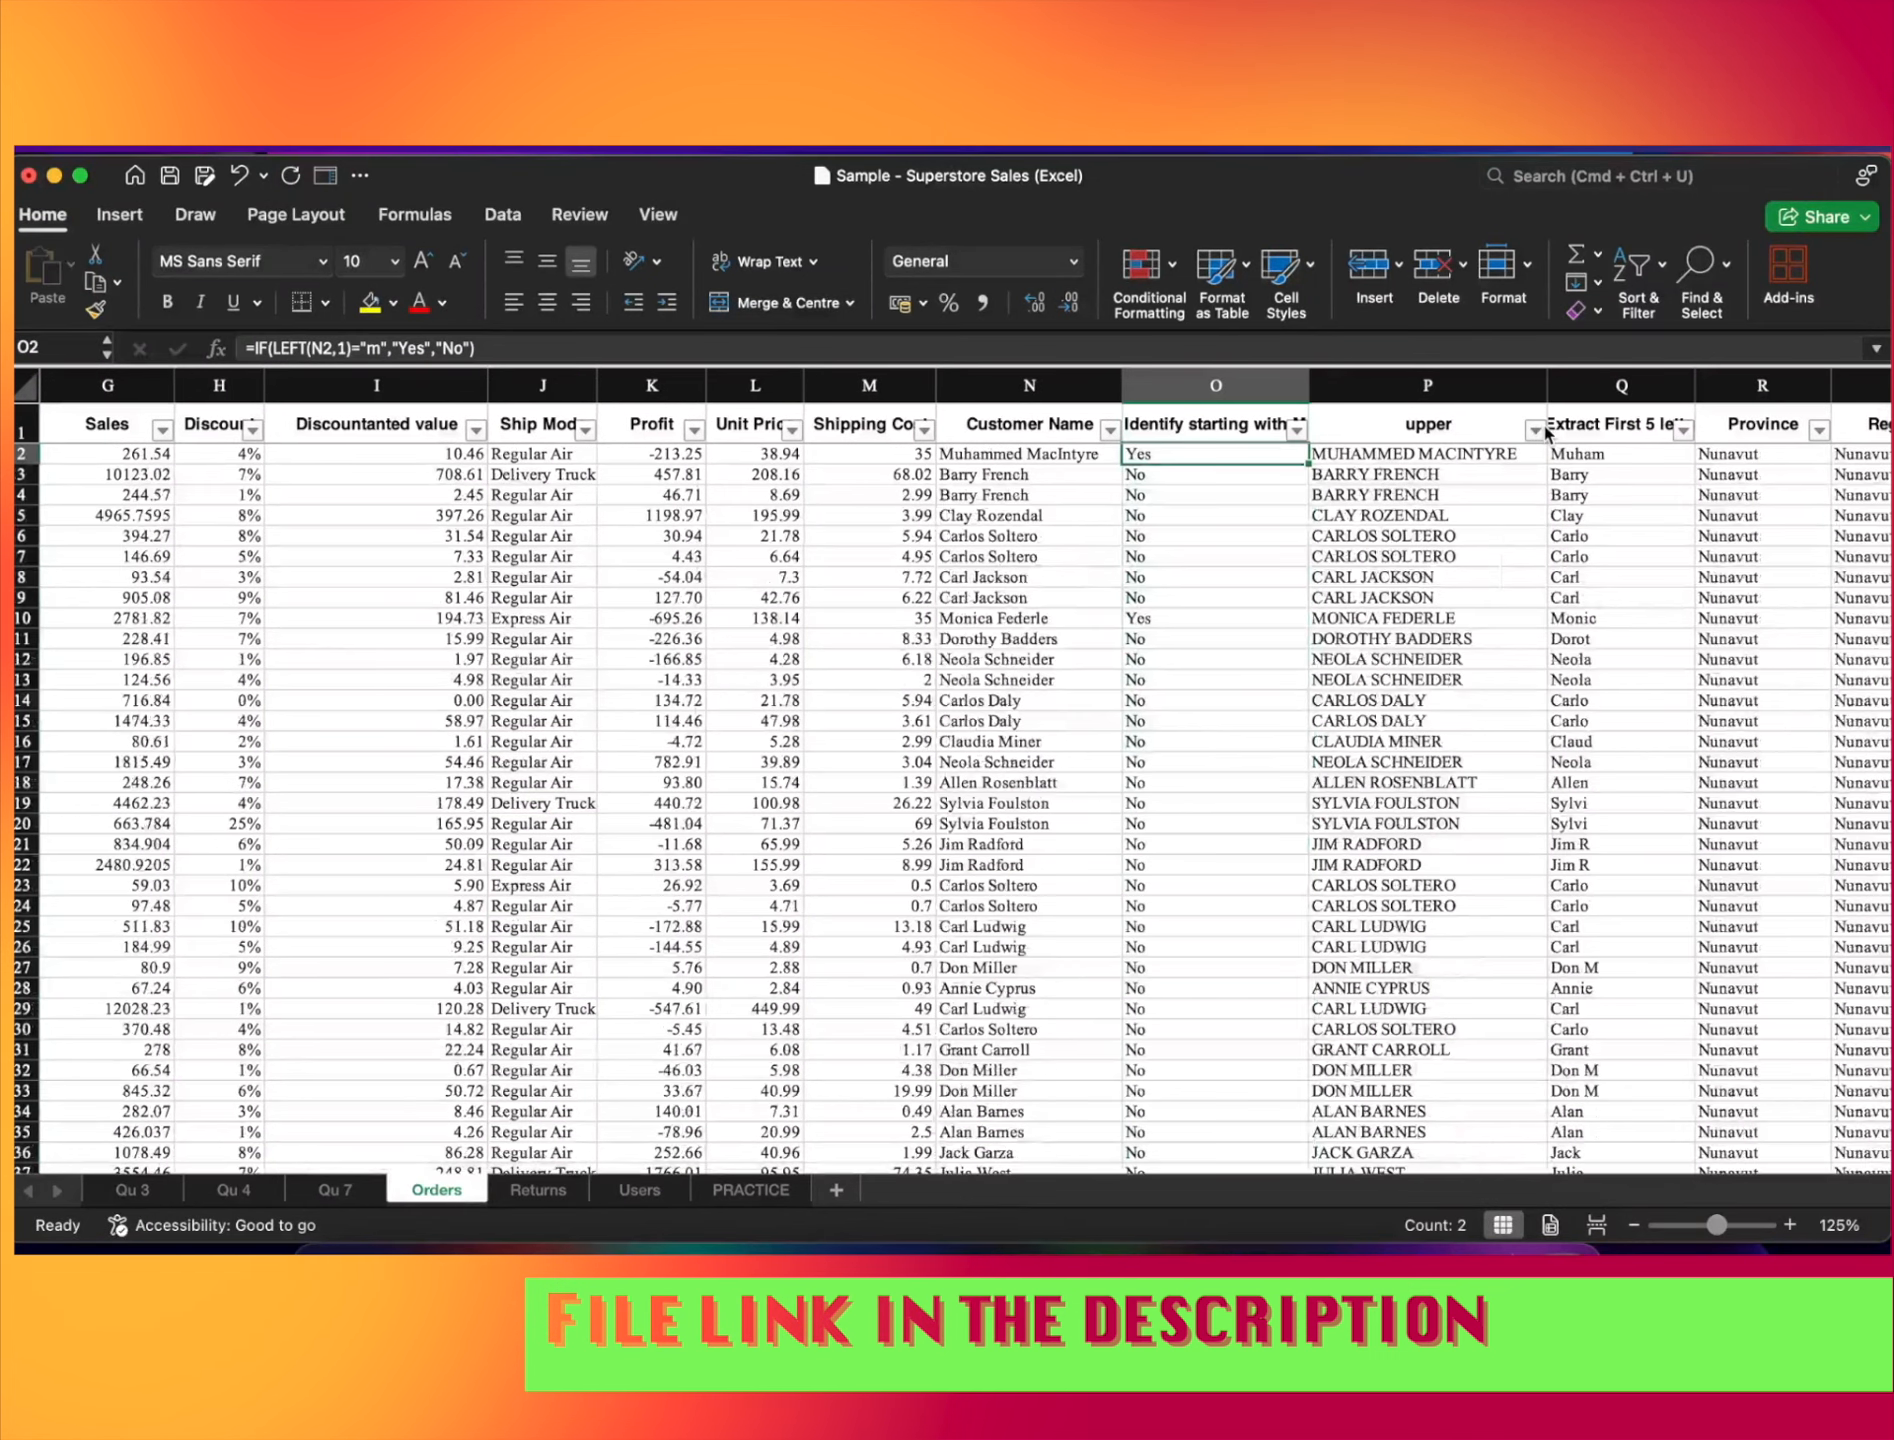
Filter the Customer Name column to names containing m and review the IF formula in O2
{"action": "left_click", "coordinate": [1108, 430]}
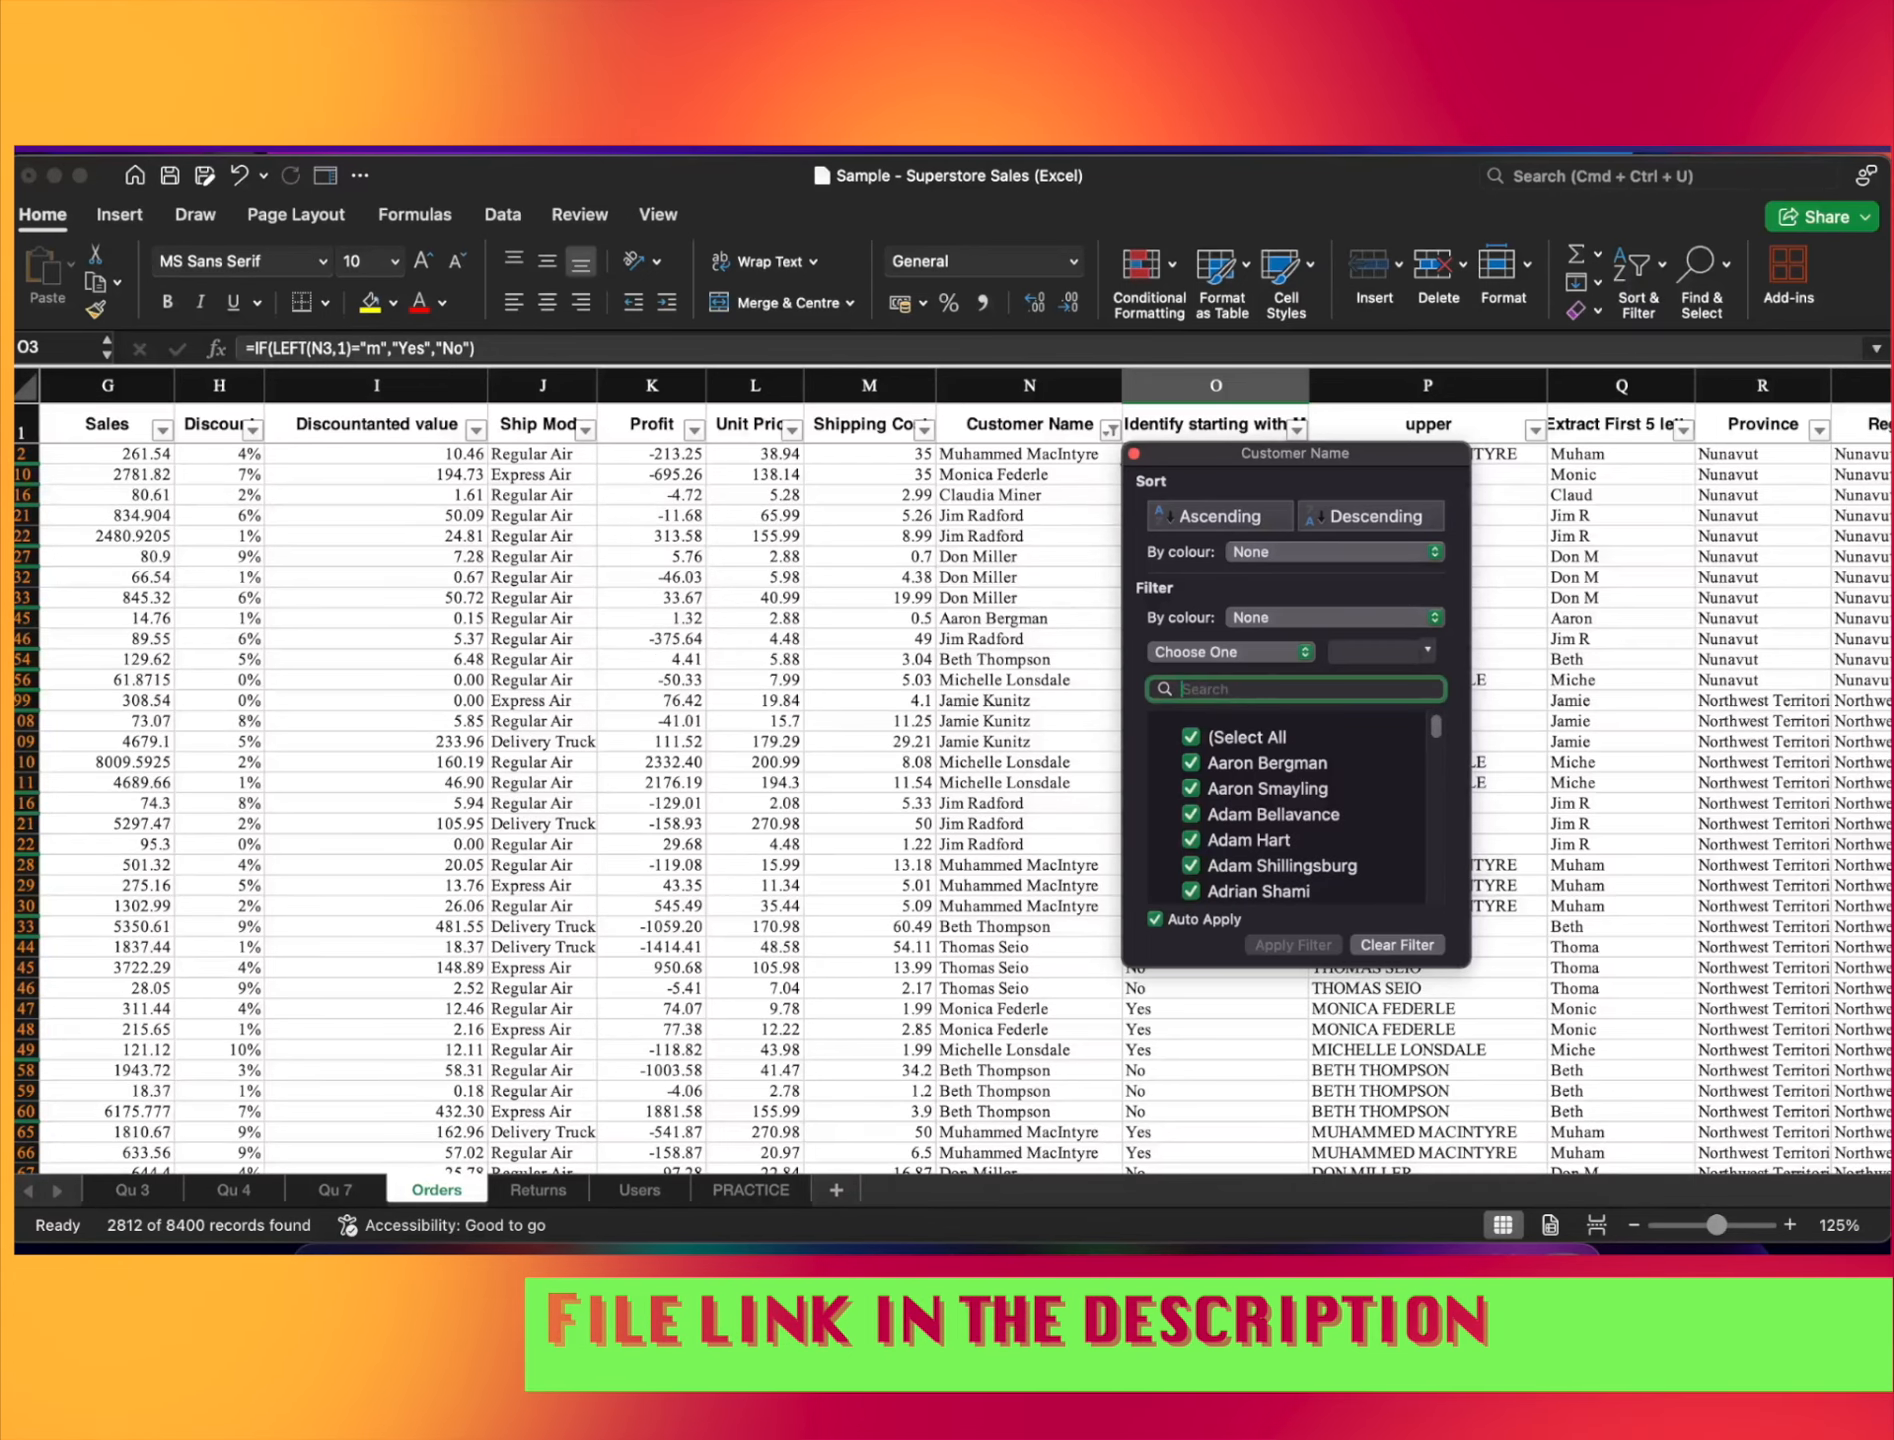
{"action": "key", "text": "Escape"}
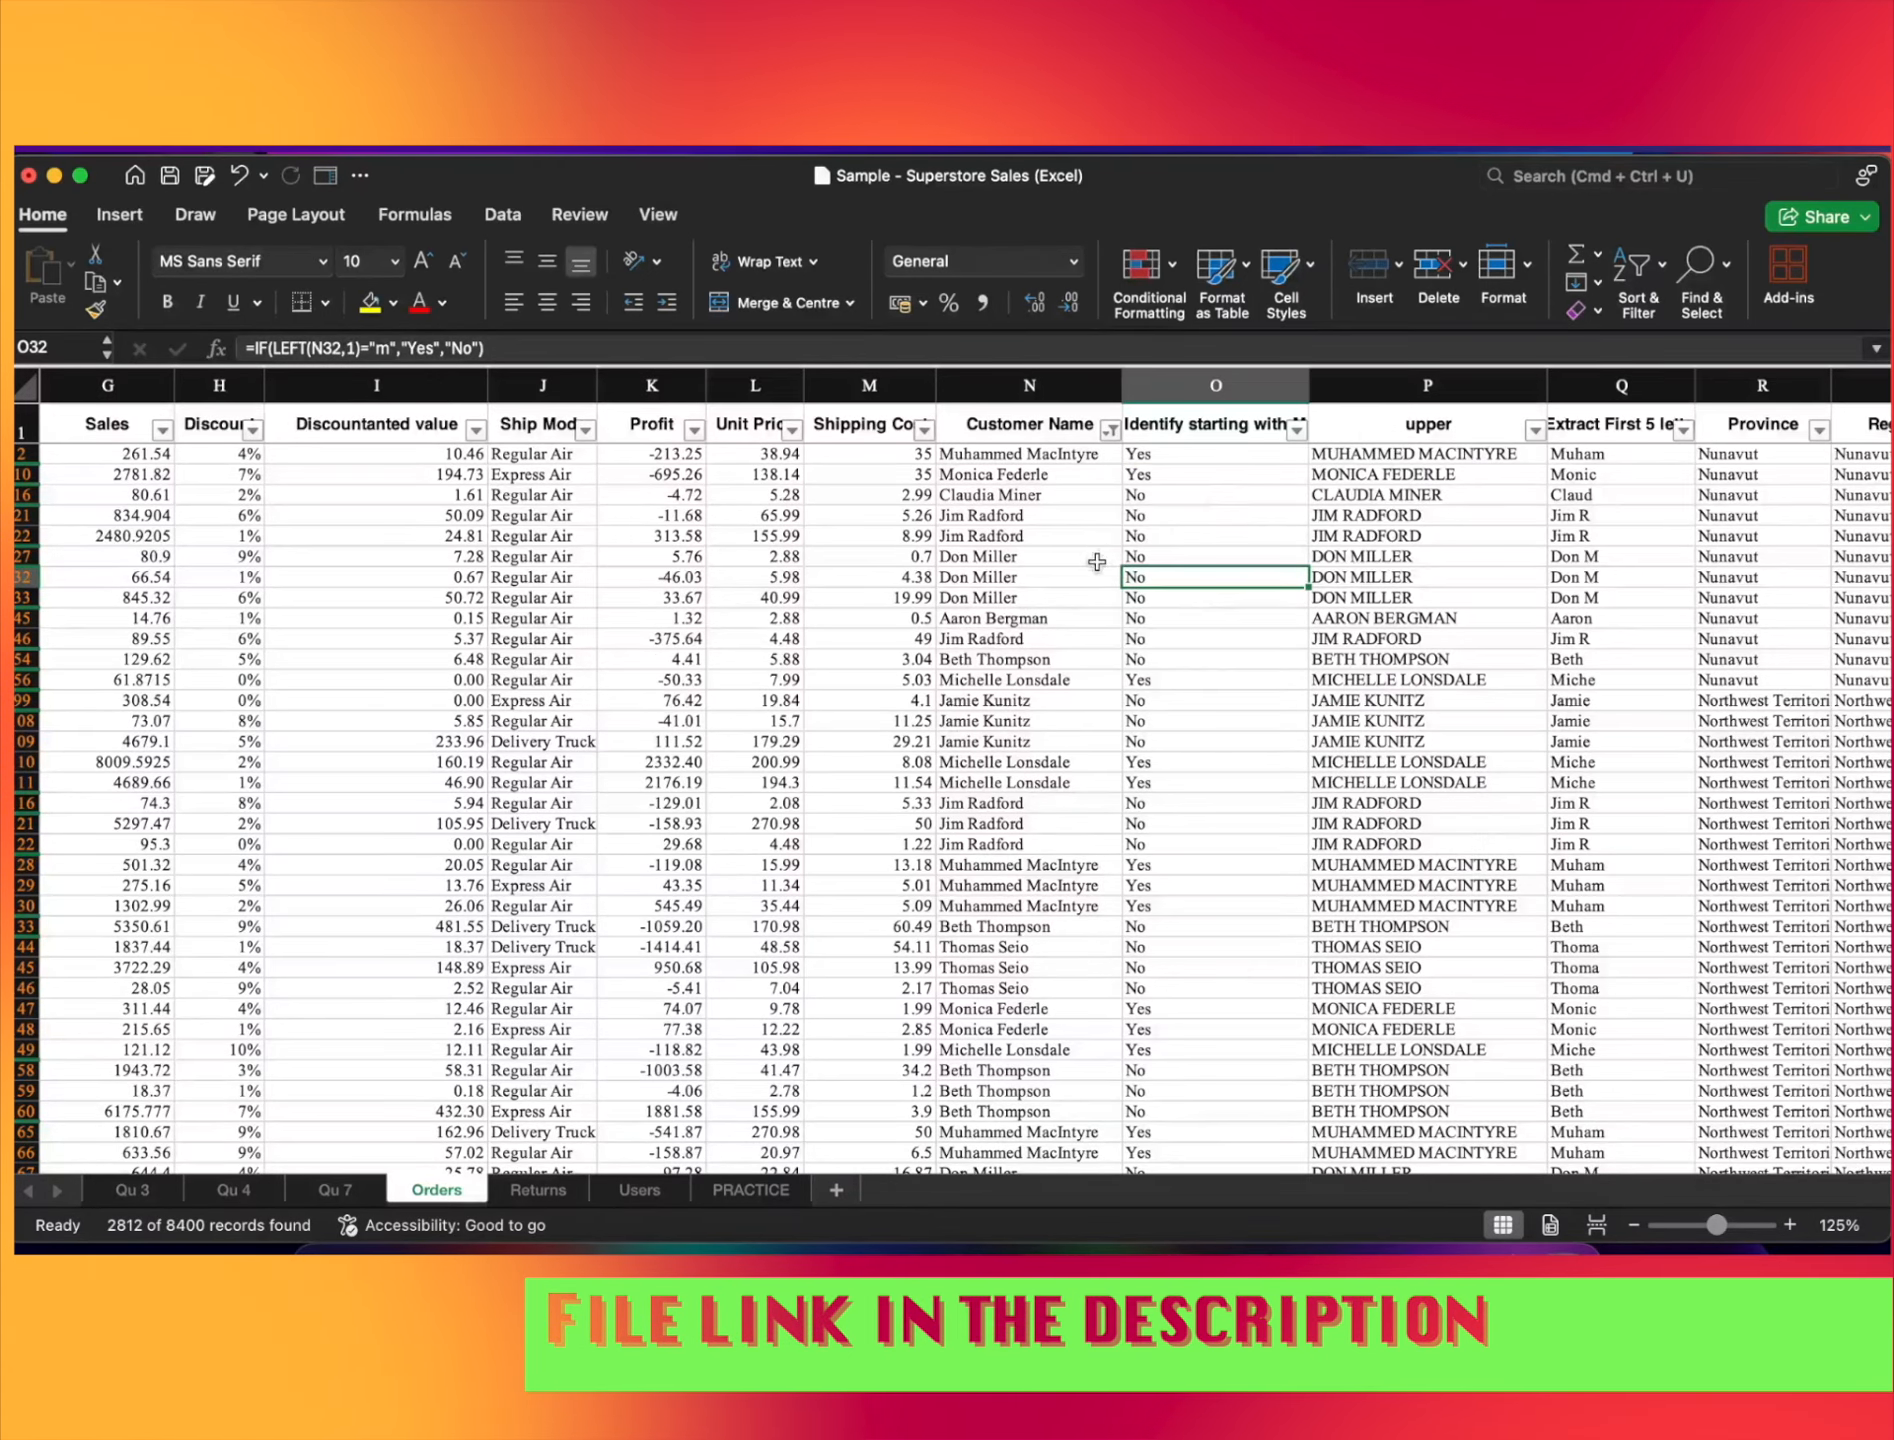
{"action": "double_click", "coordinate": [1195, 461]}
{"action": "key", "text": "Escape"}
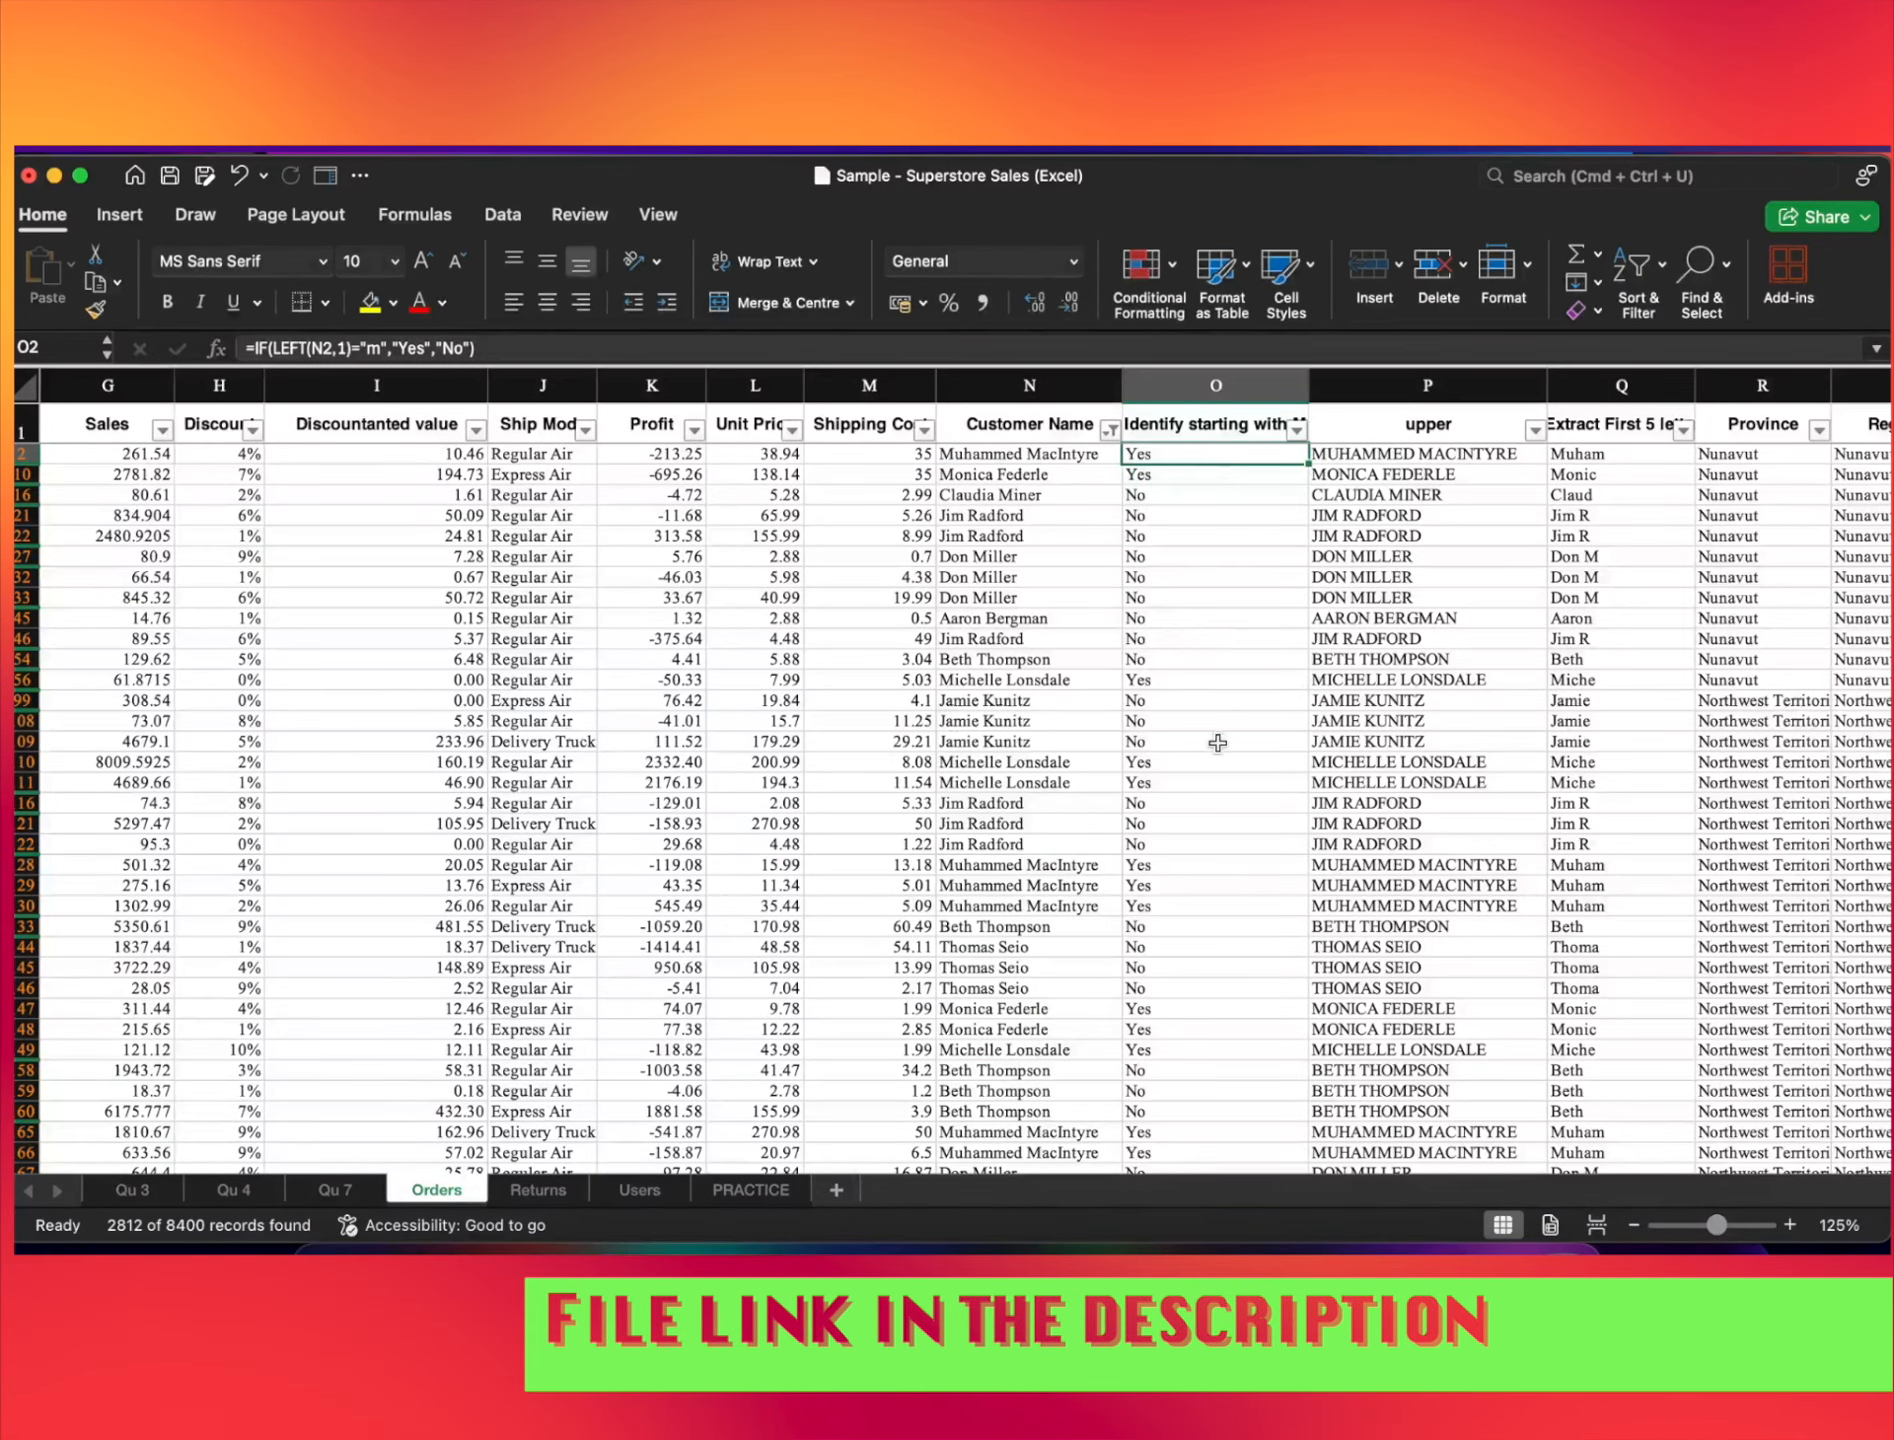
{"action": "double_click", "coordinate": [1185, 450]}
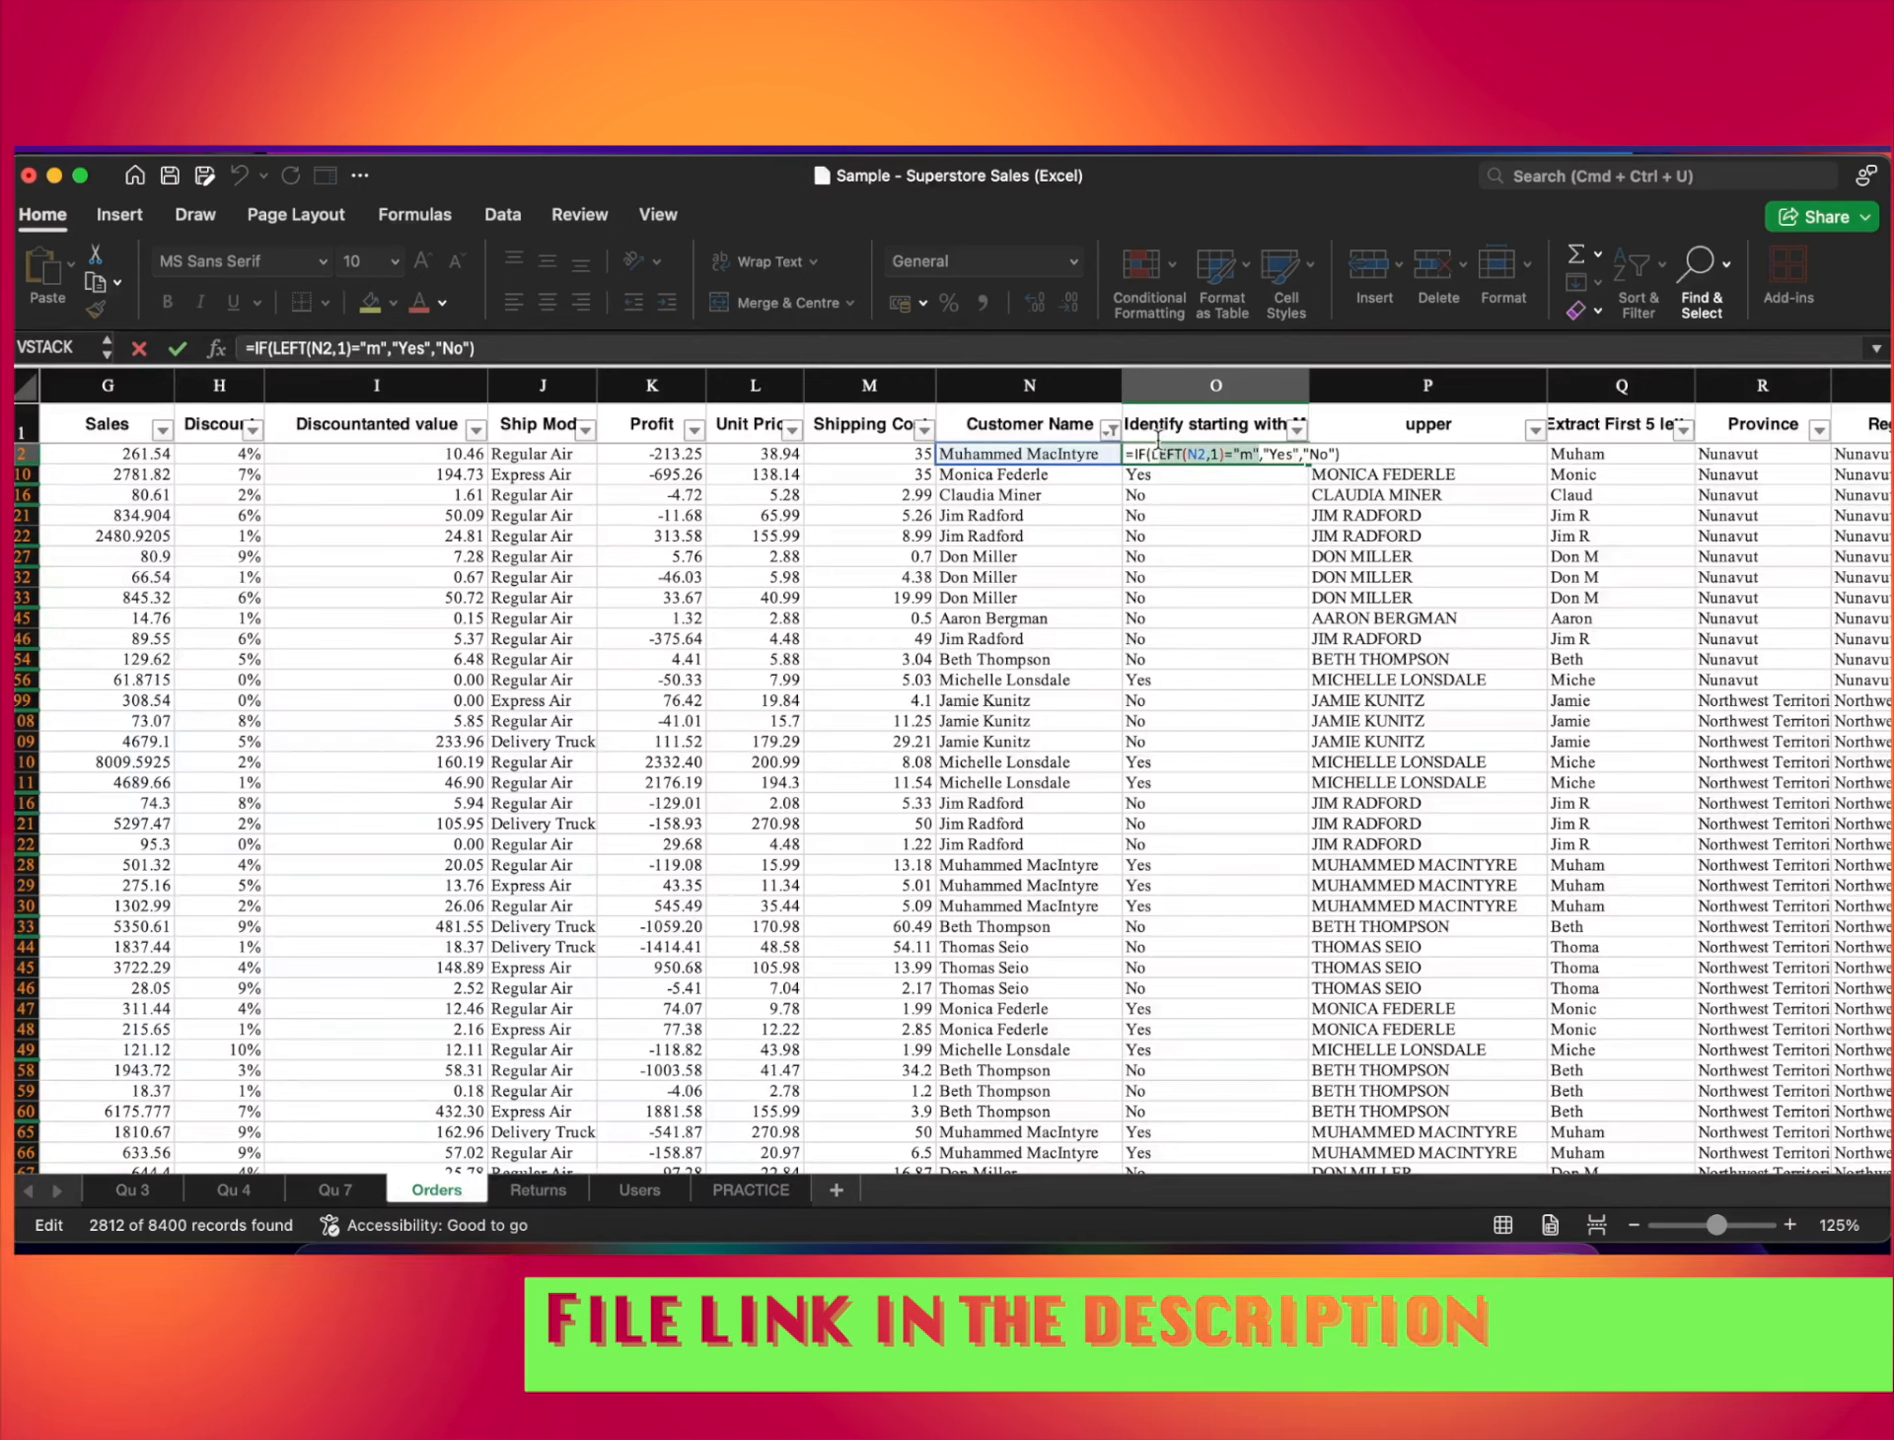
{"action": "left_click", "coordinate": [1215, 455]}
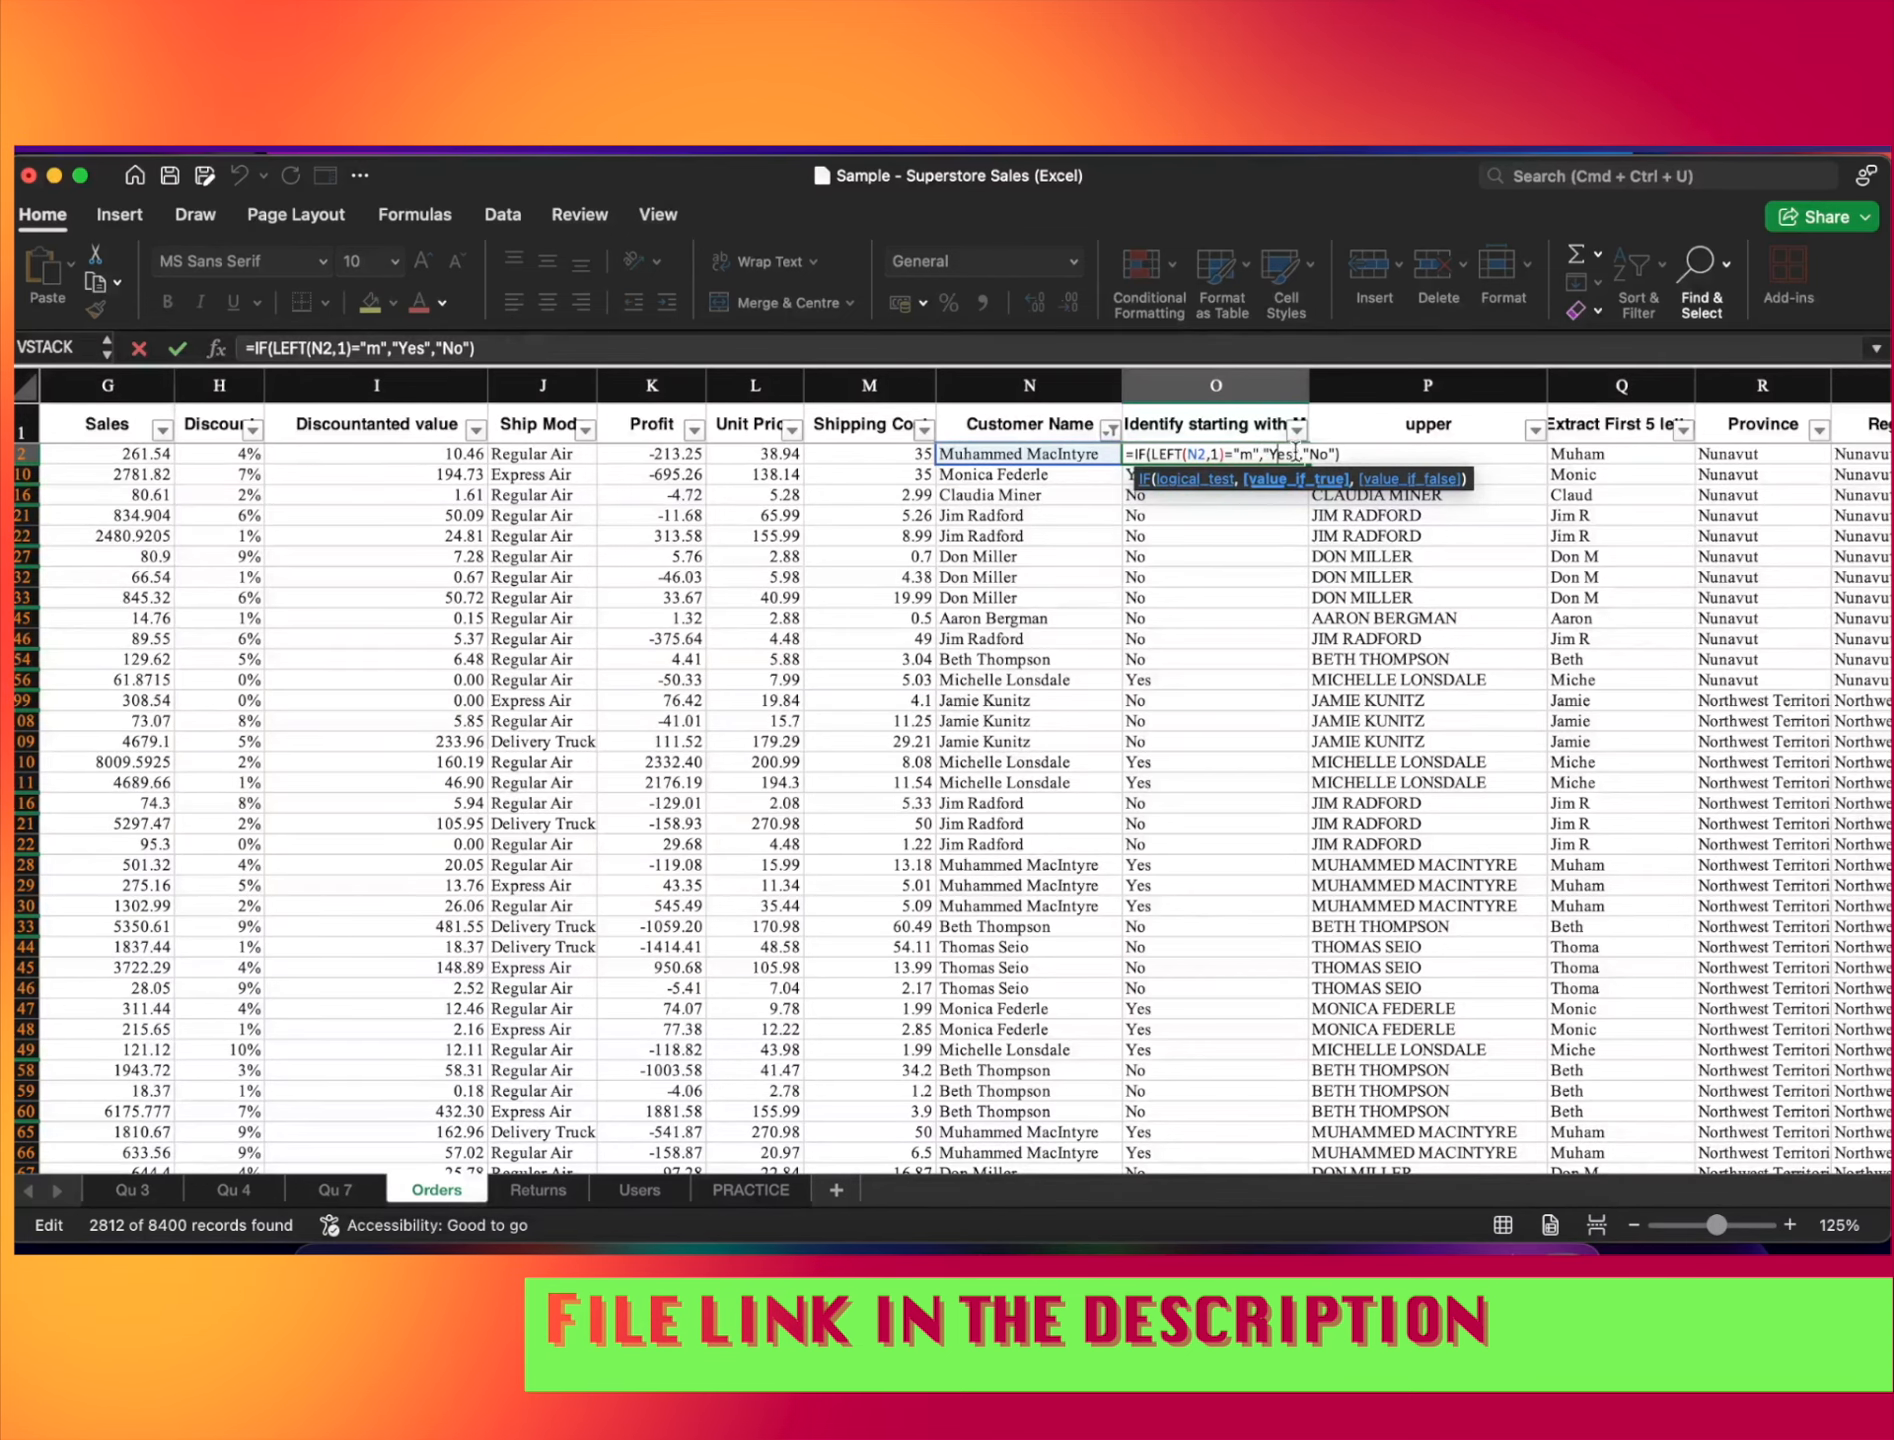
{"action": "key", "text": "Return"}
{"action": "left_click", "coordinate": [1187, 577]}
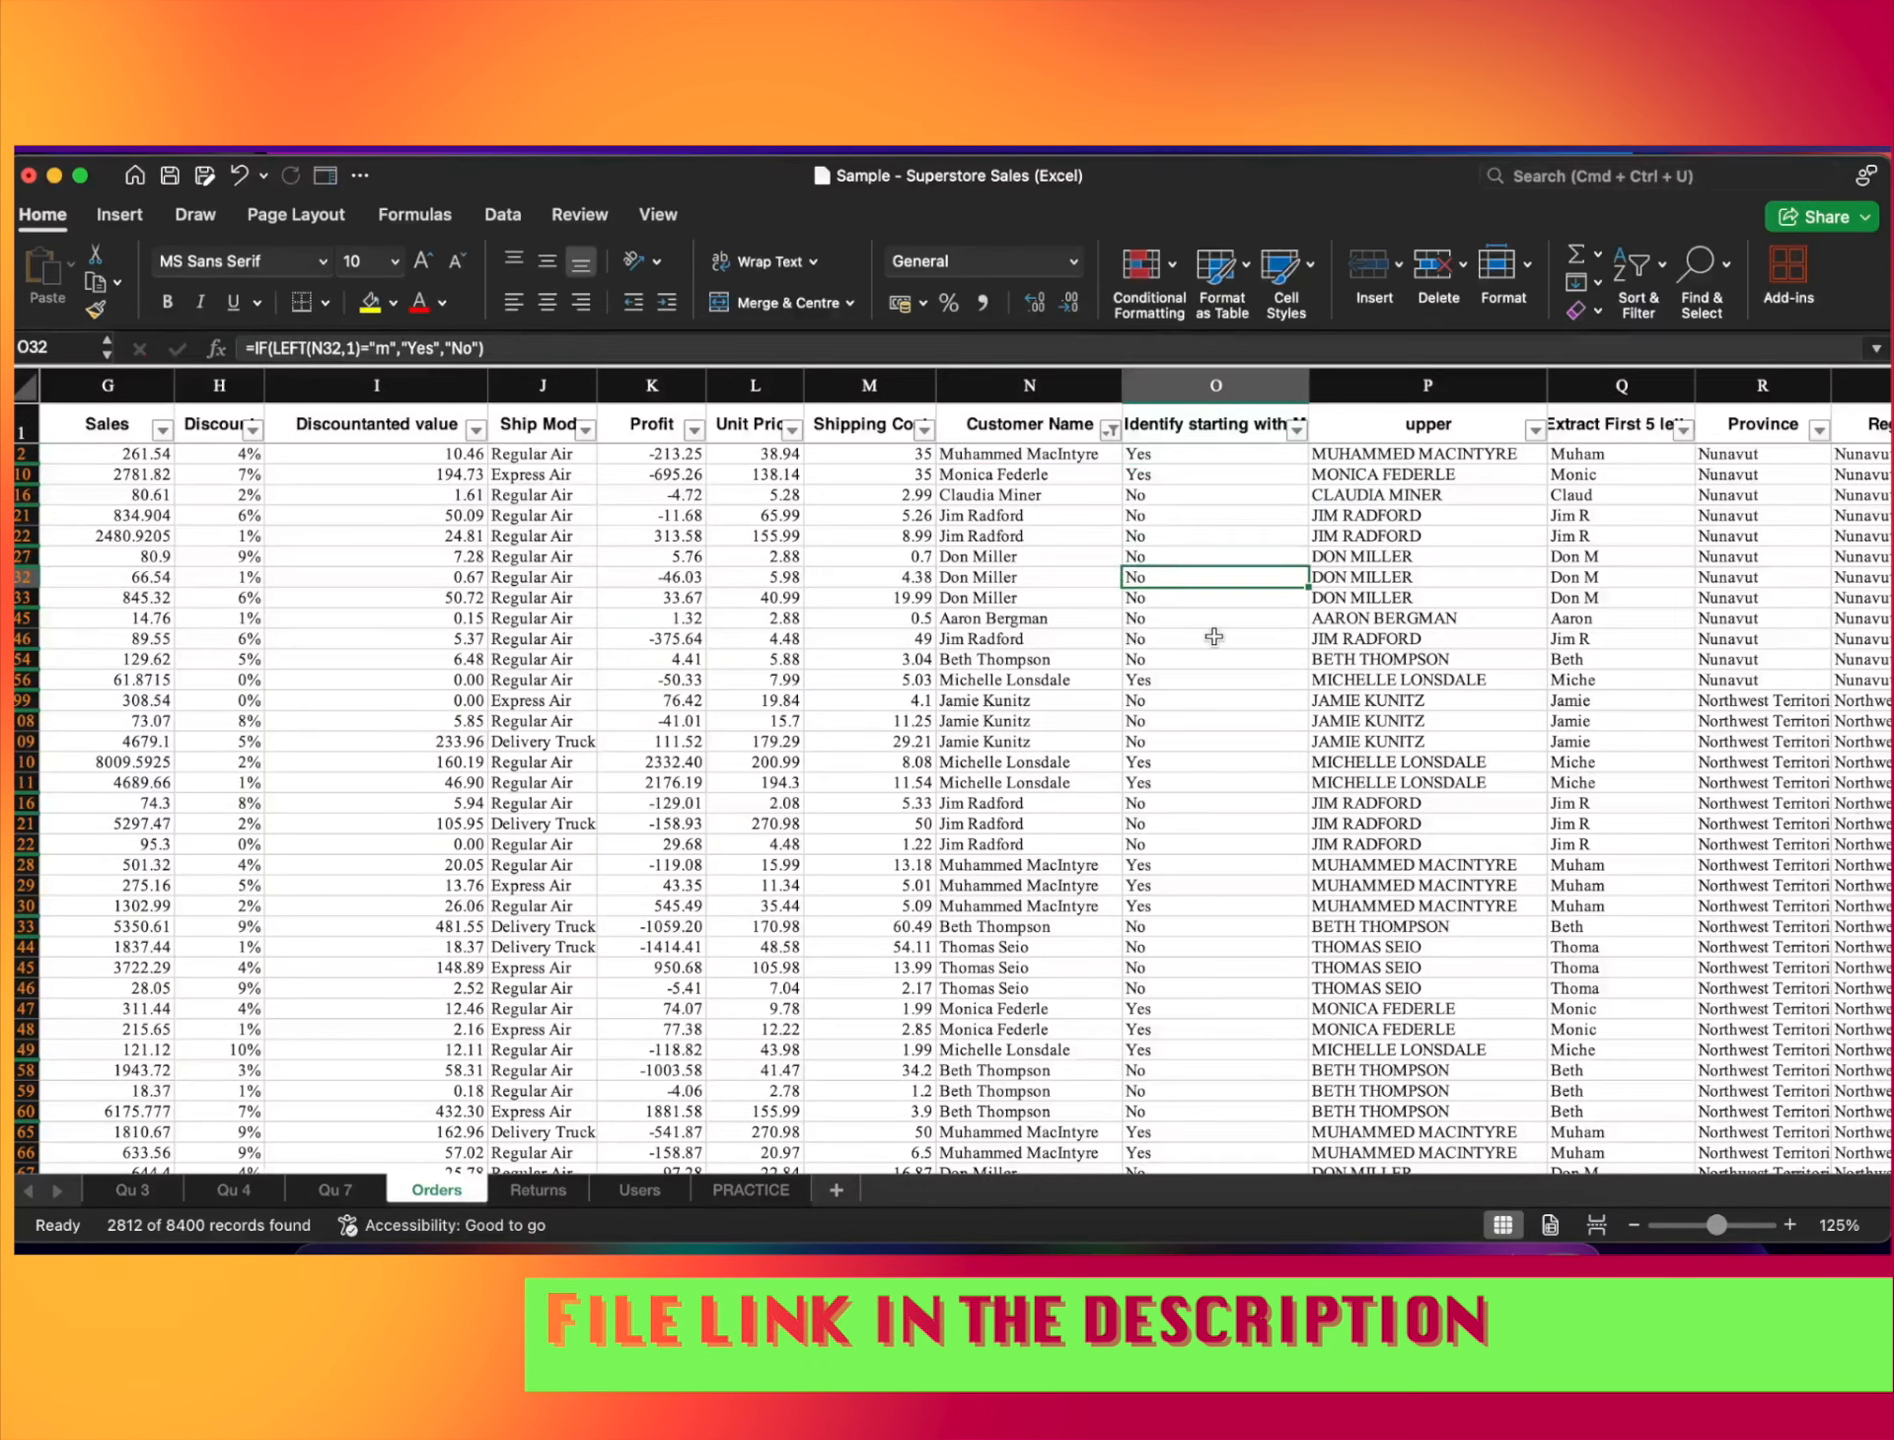
Mark question 16 as Done in B17 of the PRACTICE sheet and look at the next questions
{"action": "left_click", "coordinate": [775, 1188]}
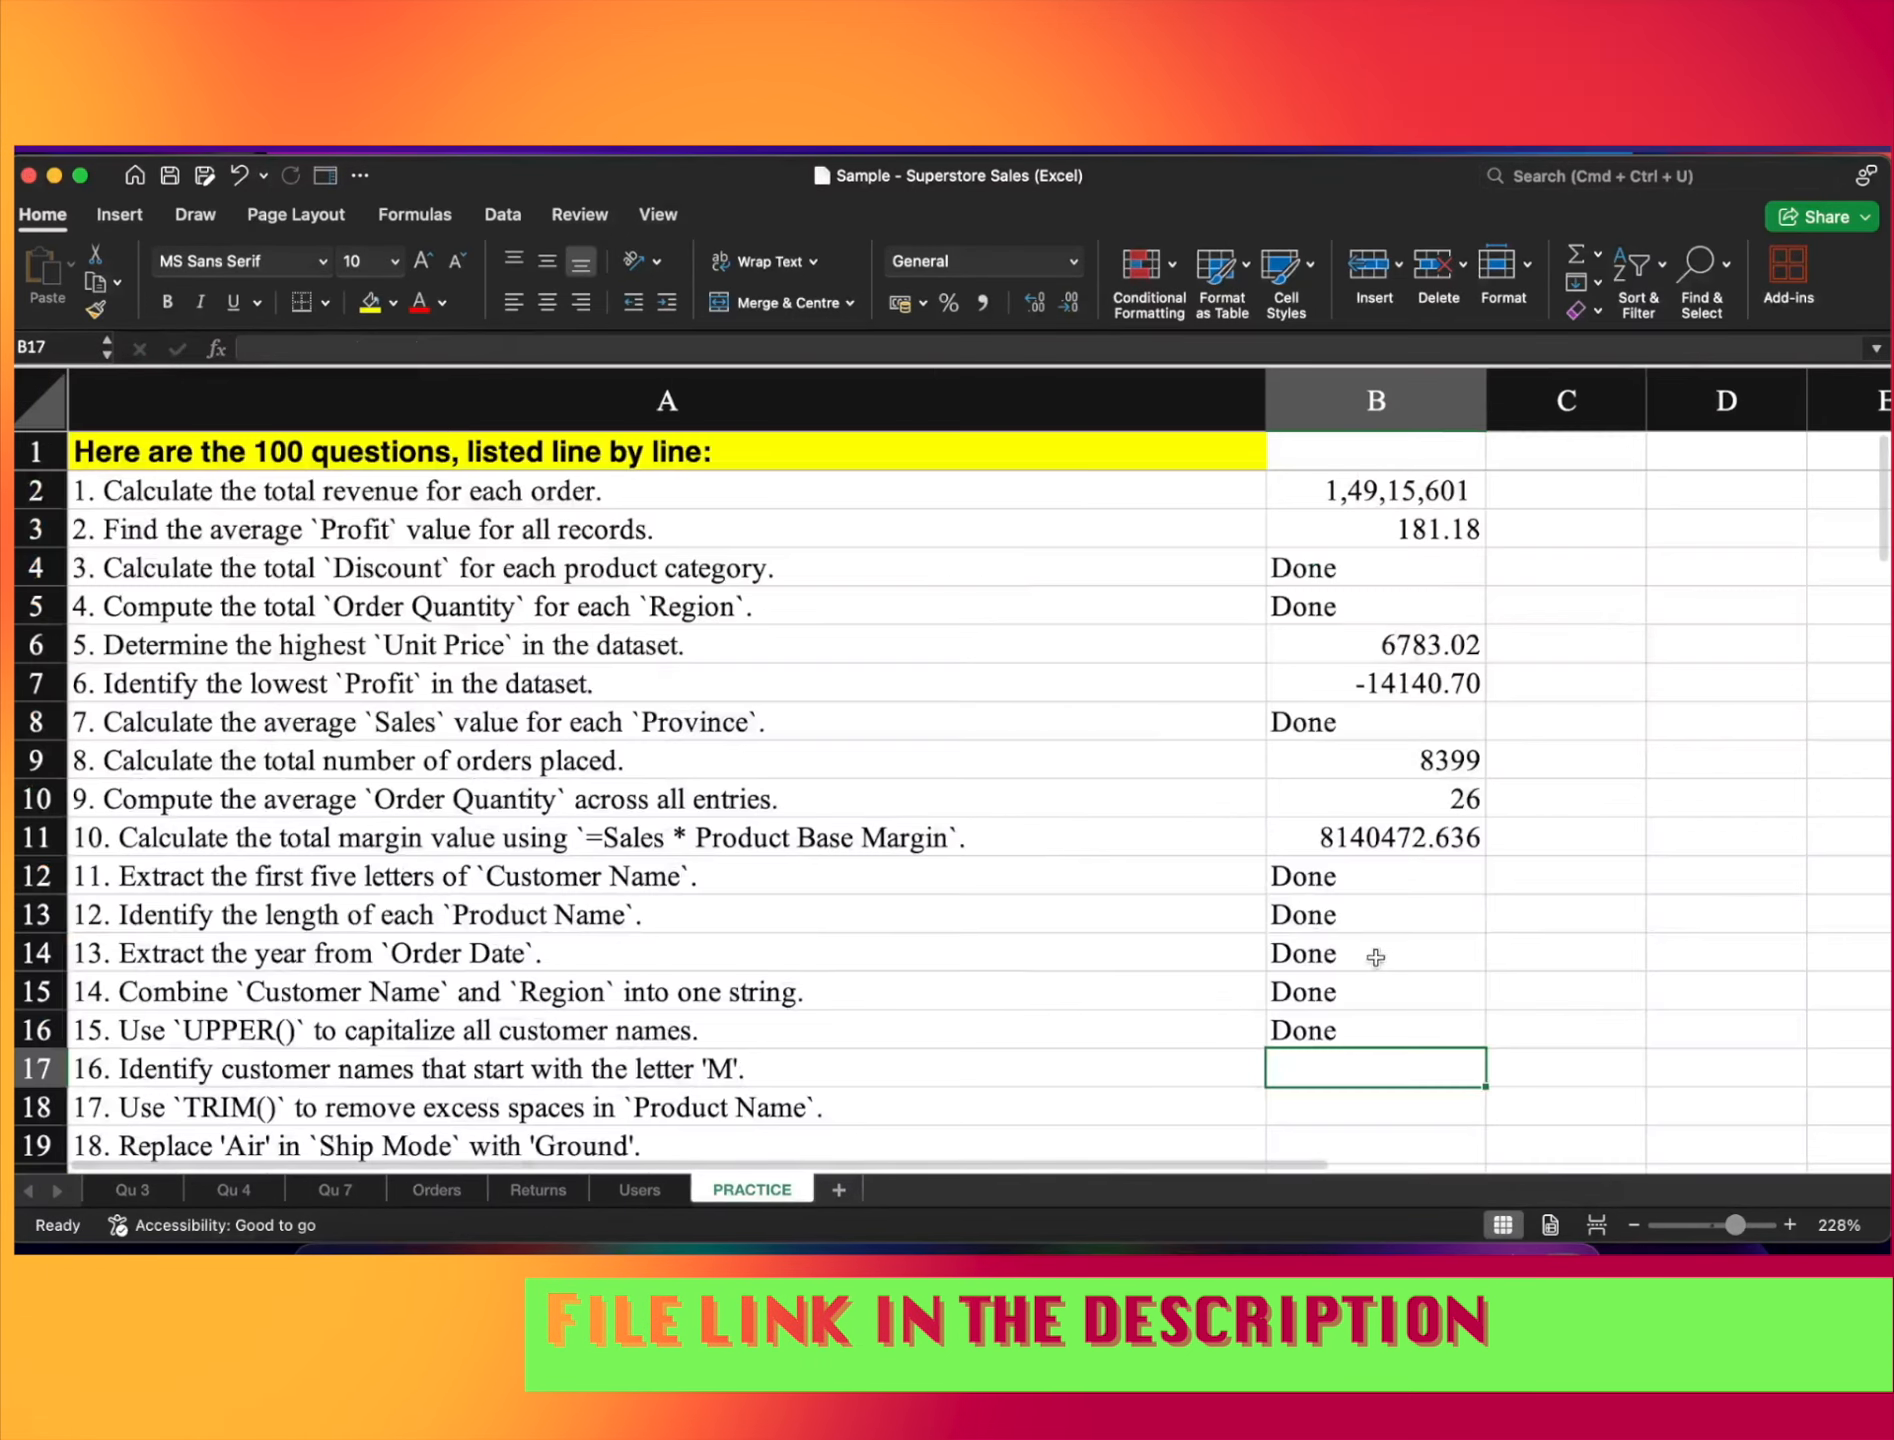
{"action": "key", "text": "Down"}
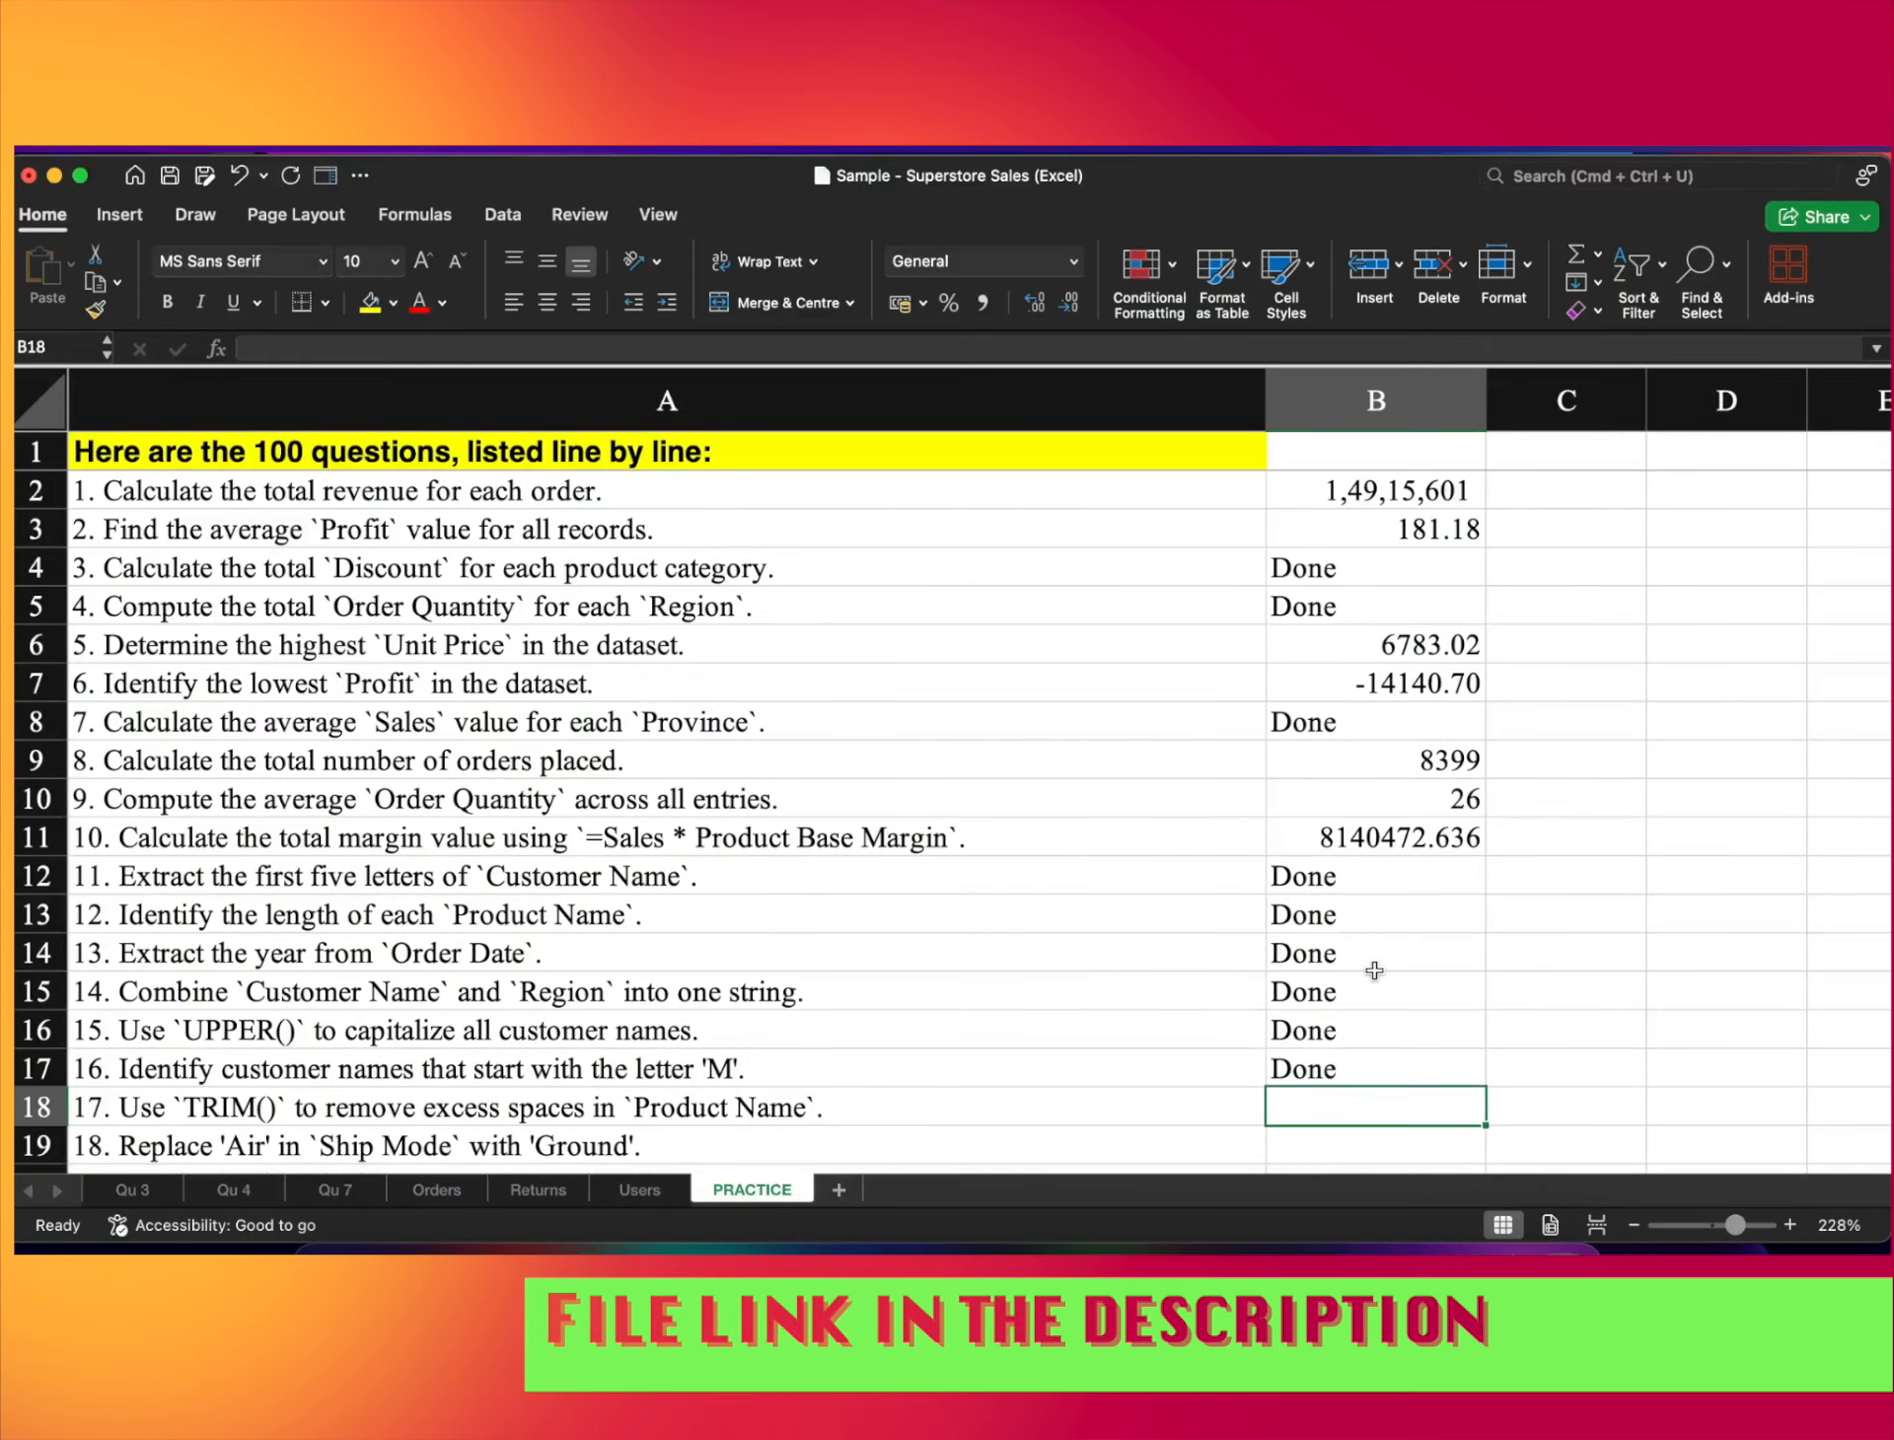
{"action": "scroll", "coordinate": [1374, 970], "scroll_direction": "down", "scroll_amount": 4}
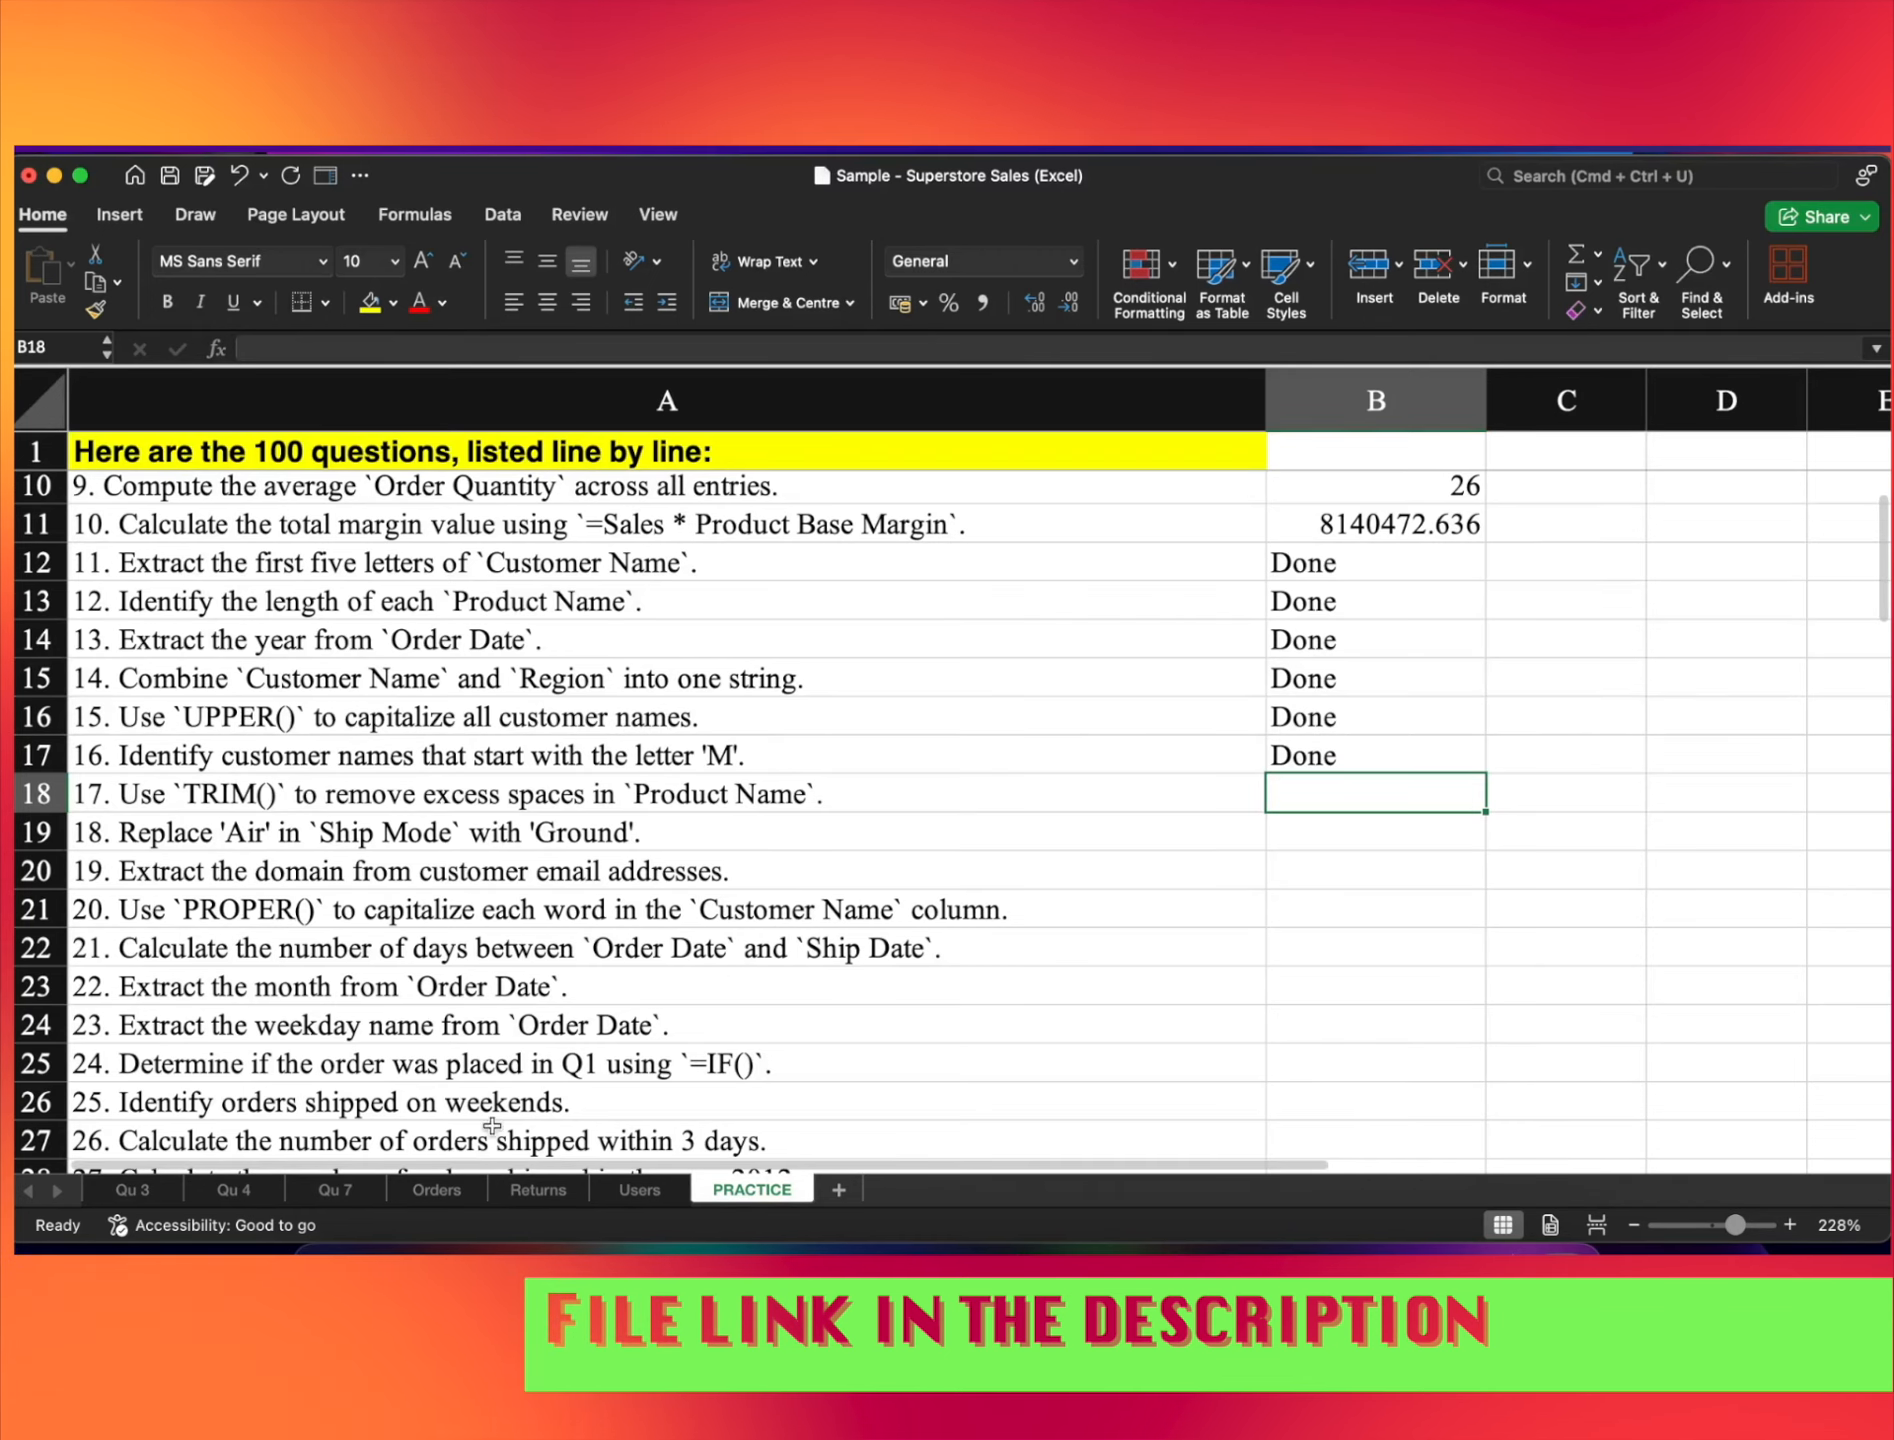
On the Orders sheet, go past Product Name to the Product Container column, next to Length of Product name, for the TRIM question
{"action": "left_click", "coordinate": [436, 1192]}
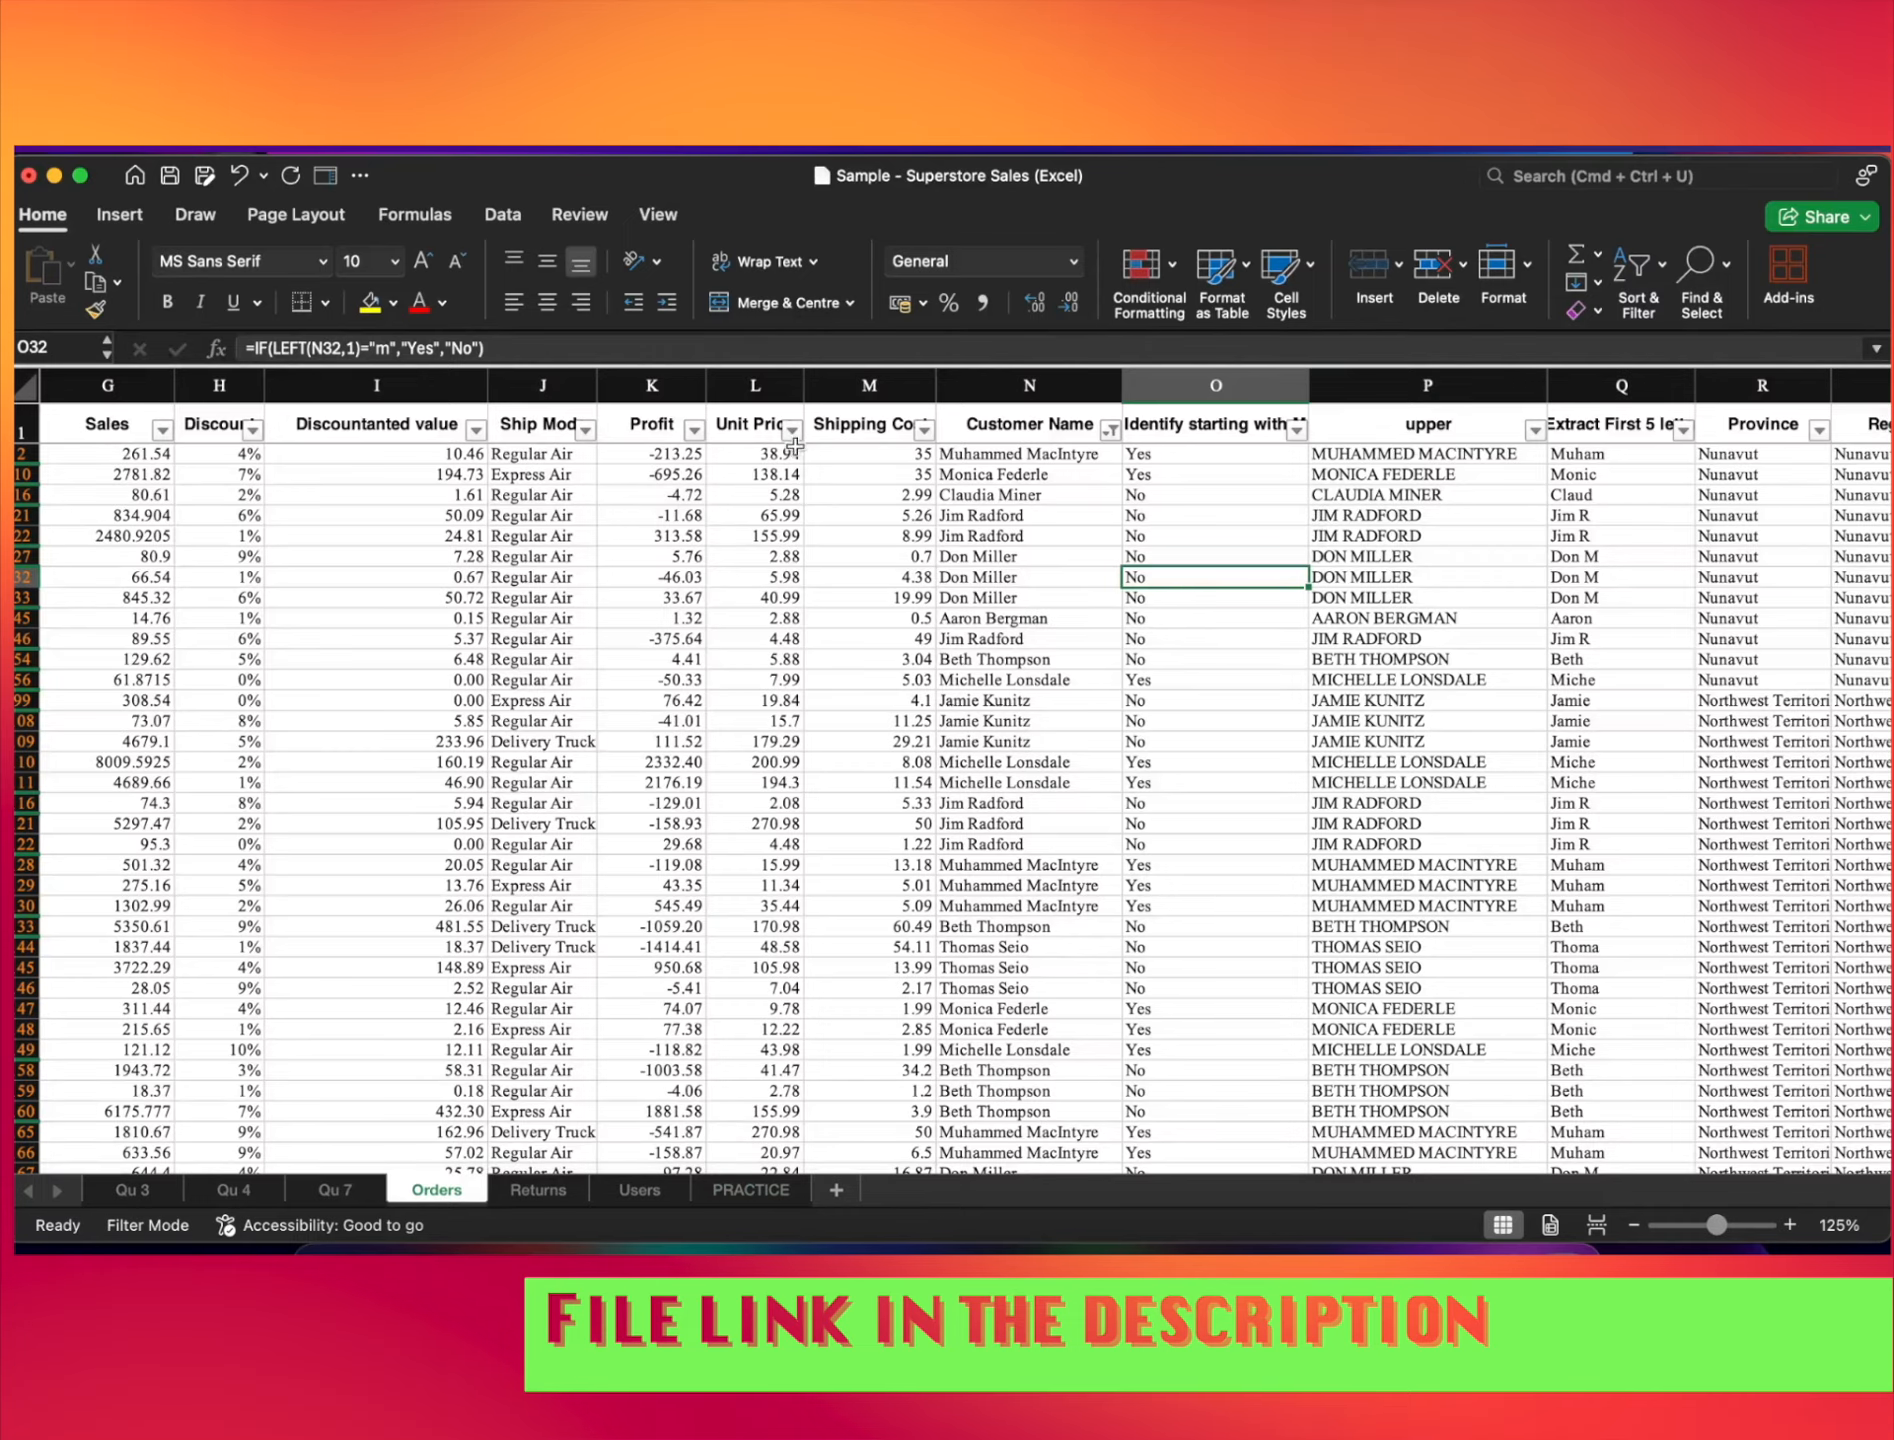
{"action": "key", "text": "Right"}
{"action": "key", "text": "Right"}
{"action": "key", "text": "Right"}
{"action": "key", "text": "Right"}
{"action": "key", "text": "Right"}
{"action": "key", "text": "Right"}
{"action": "key", "text": "Right"}
{"action": "key", "text": "Right"}
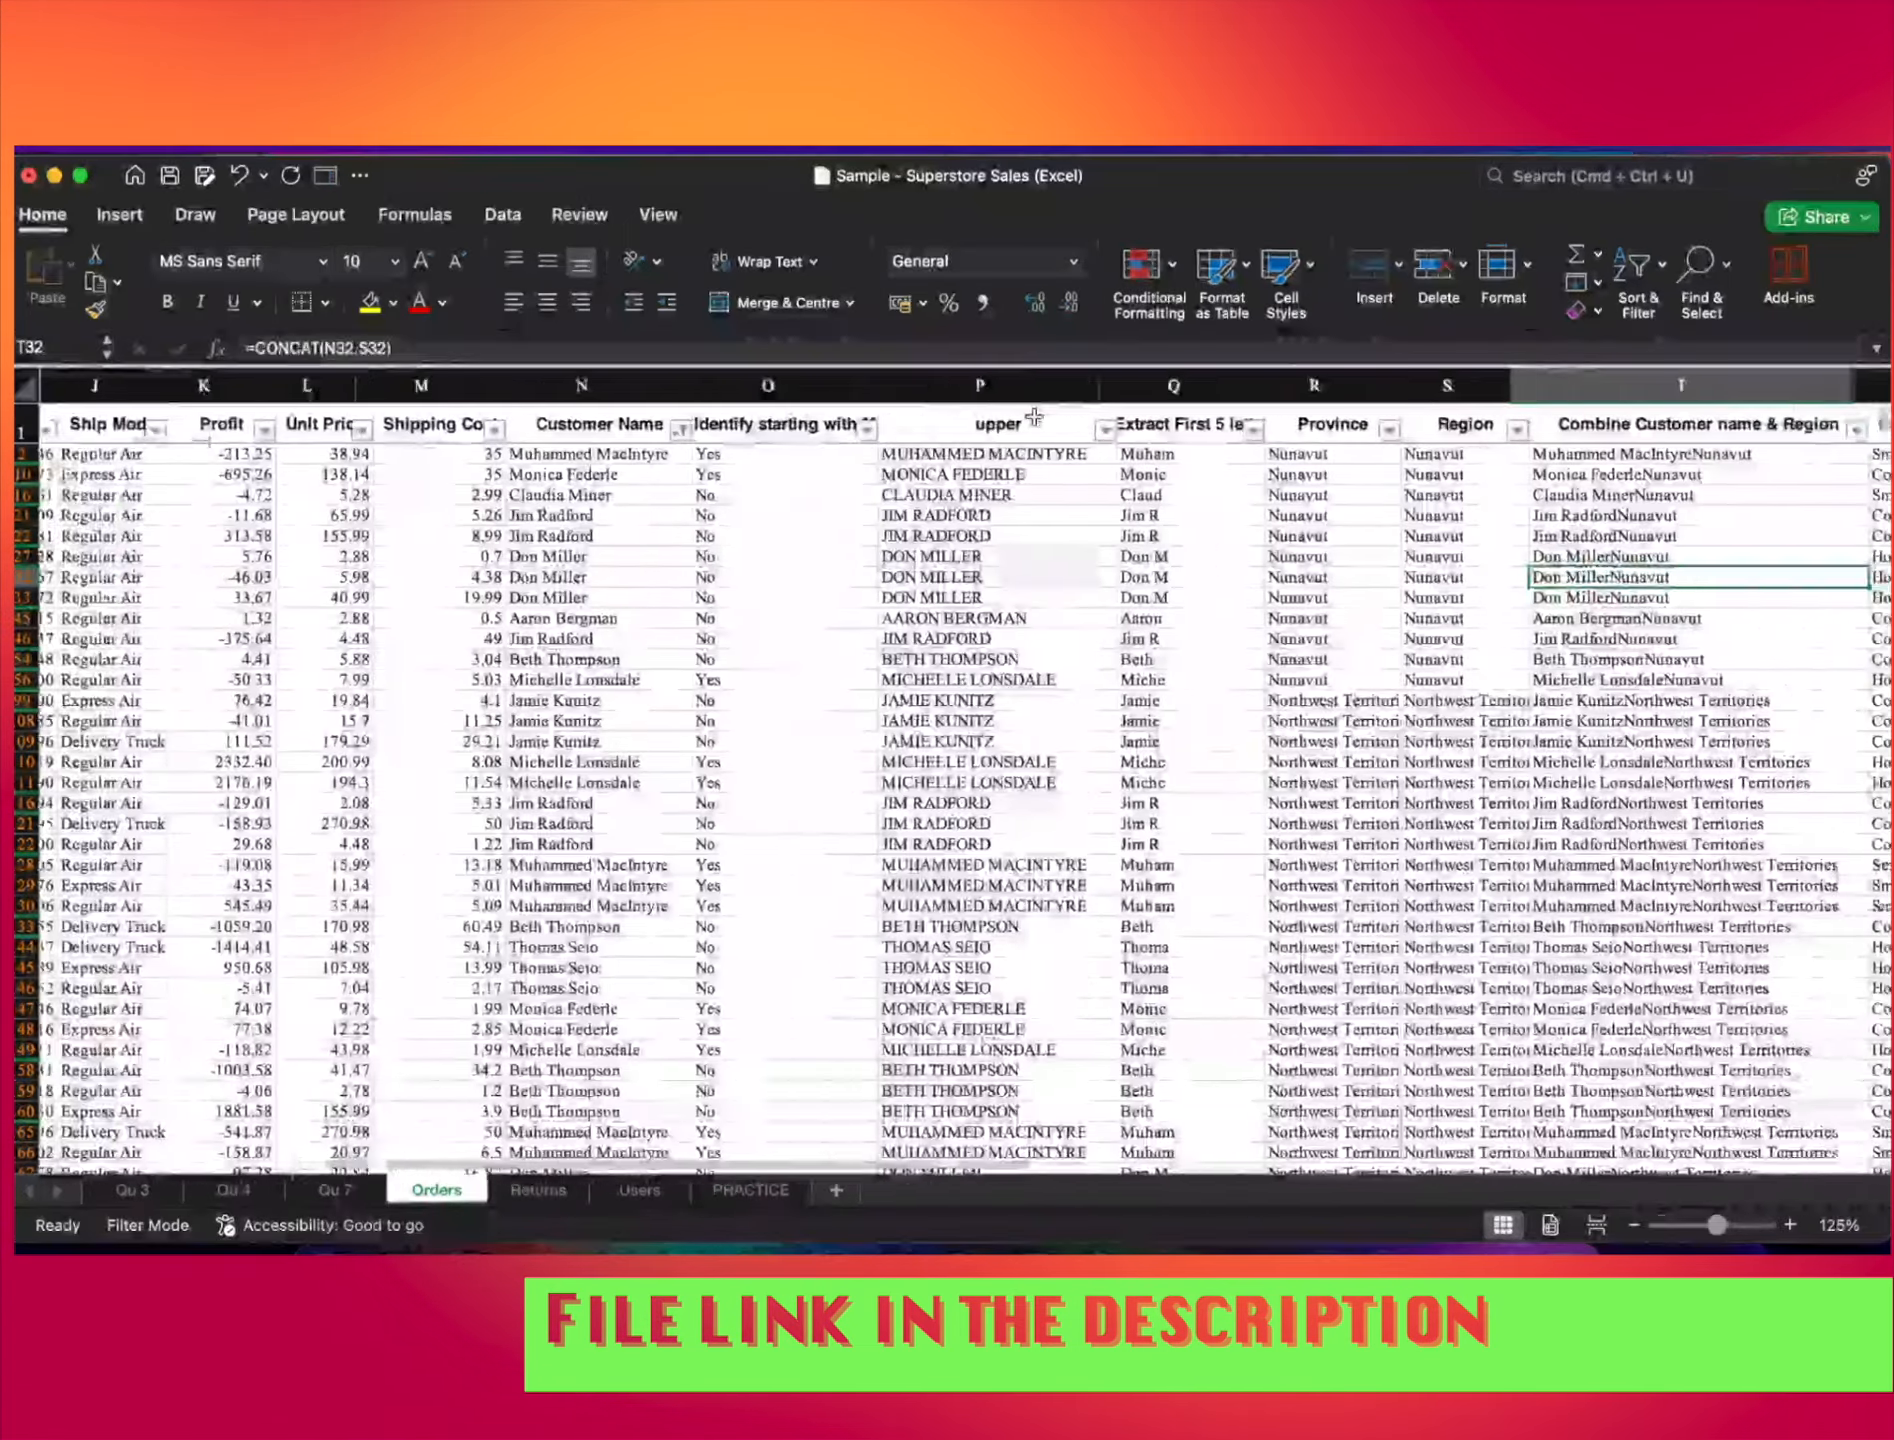
{"action": "key", "text": "Right"}
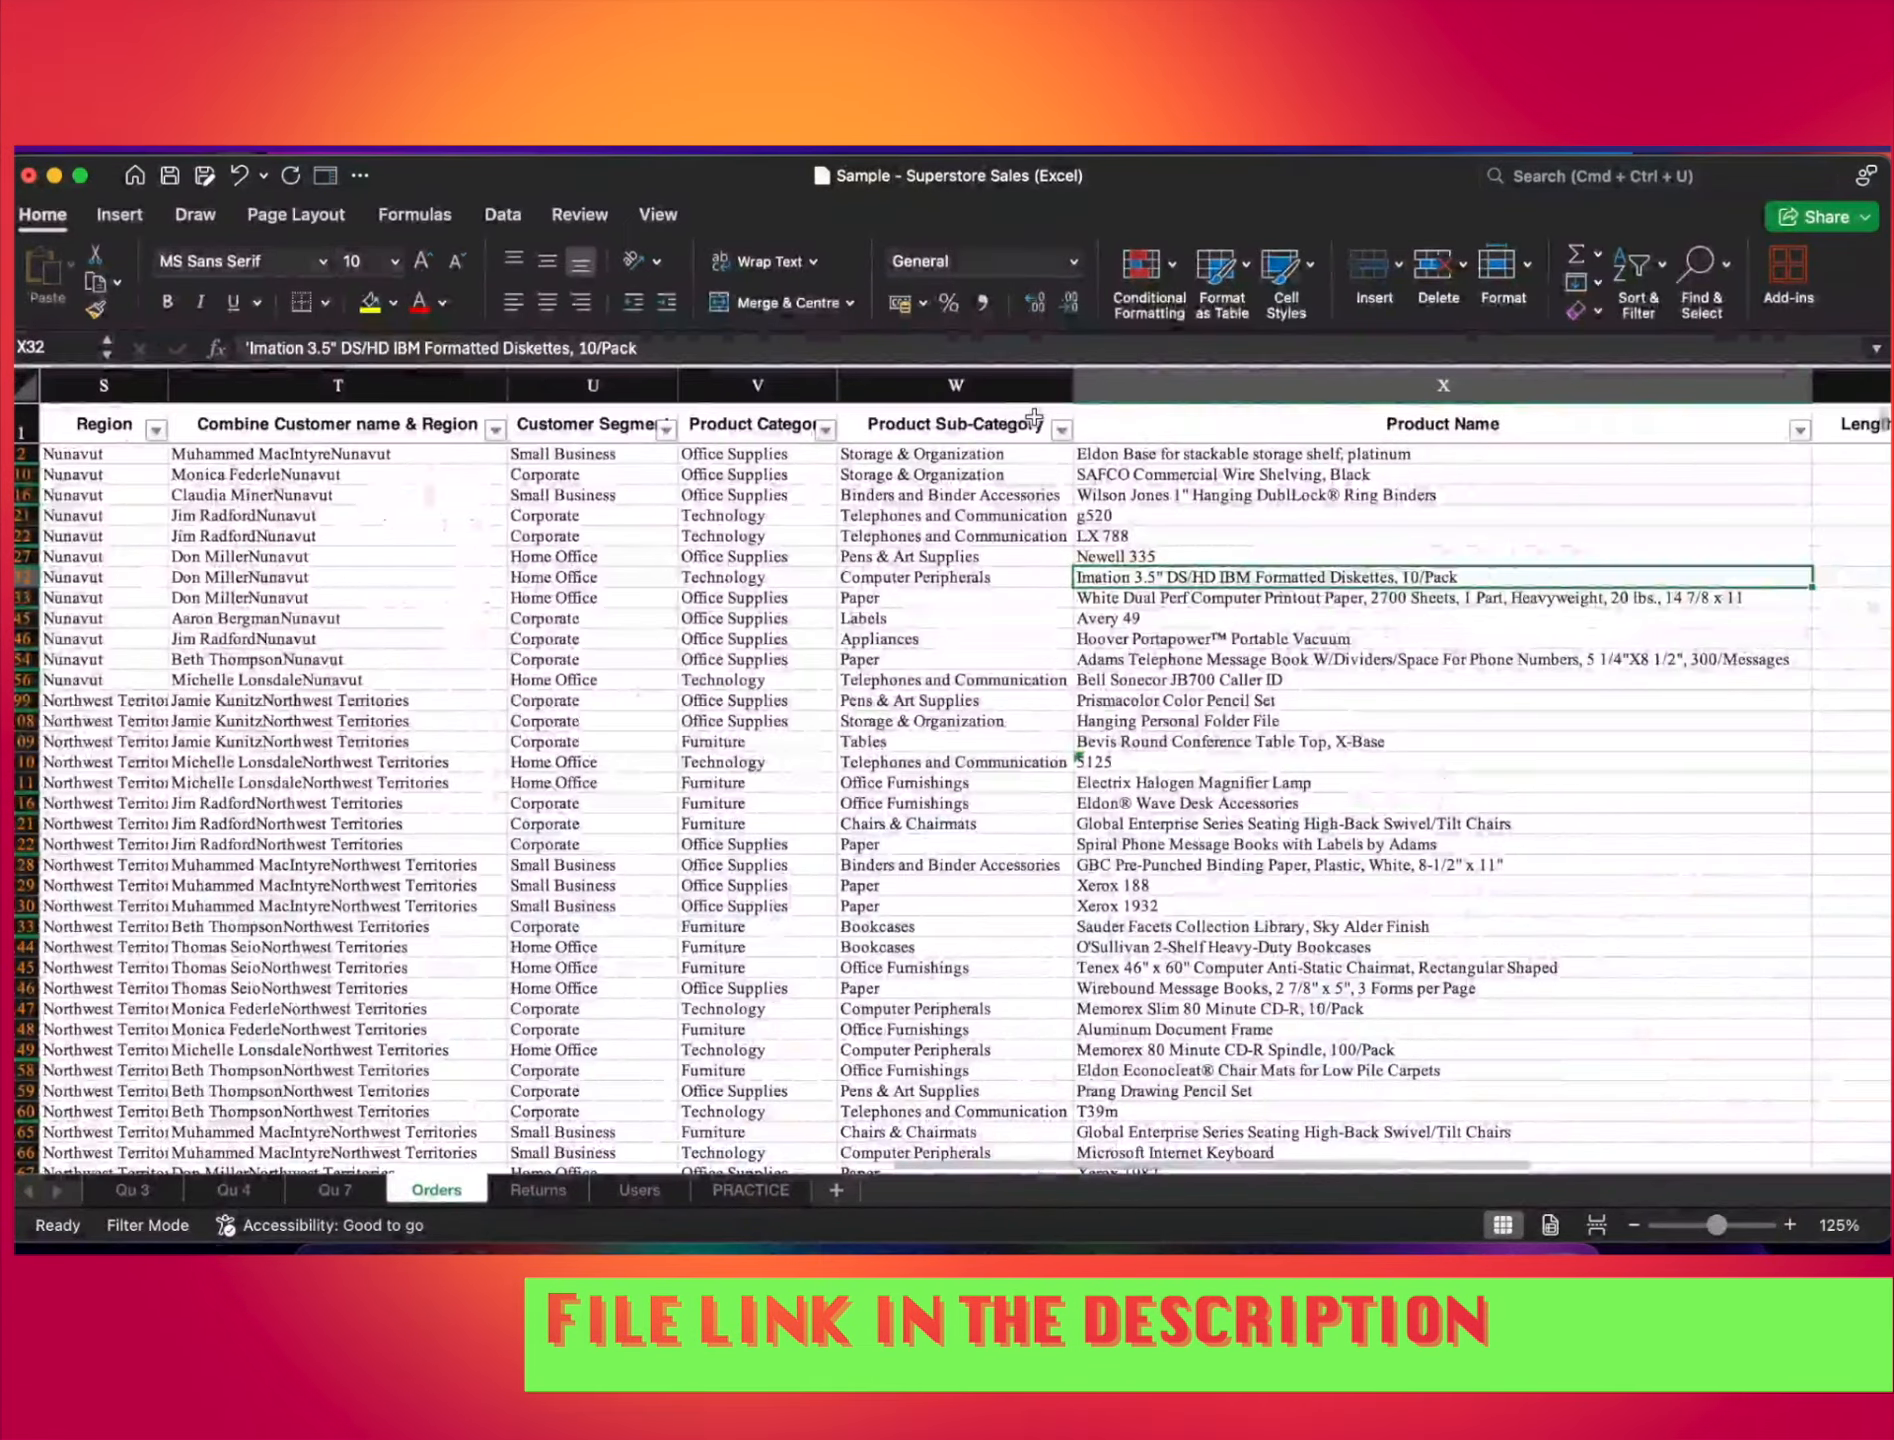
{"action": "key", "text": "Left"}
{"action": "key", "text": "Right"}
{"action": "key", "text": "Right"}
{"action": "key", "text": "Right"}
{"action": "key", "text": "Up"}
{"action": "key", "text": "Up"}
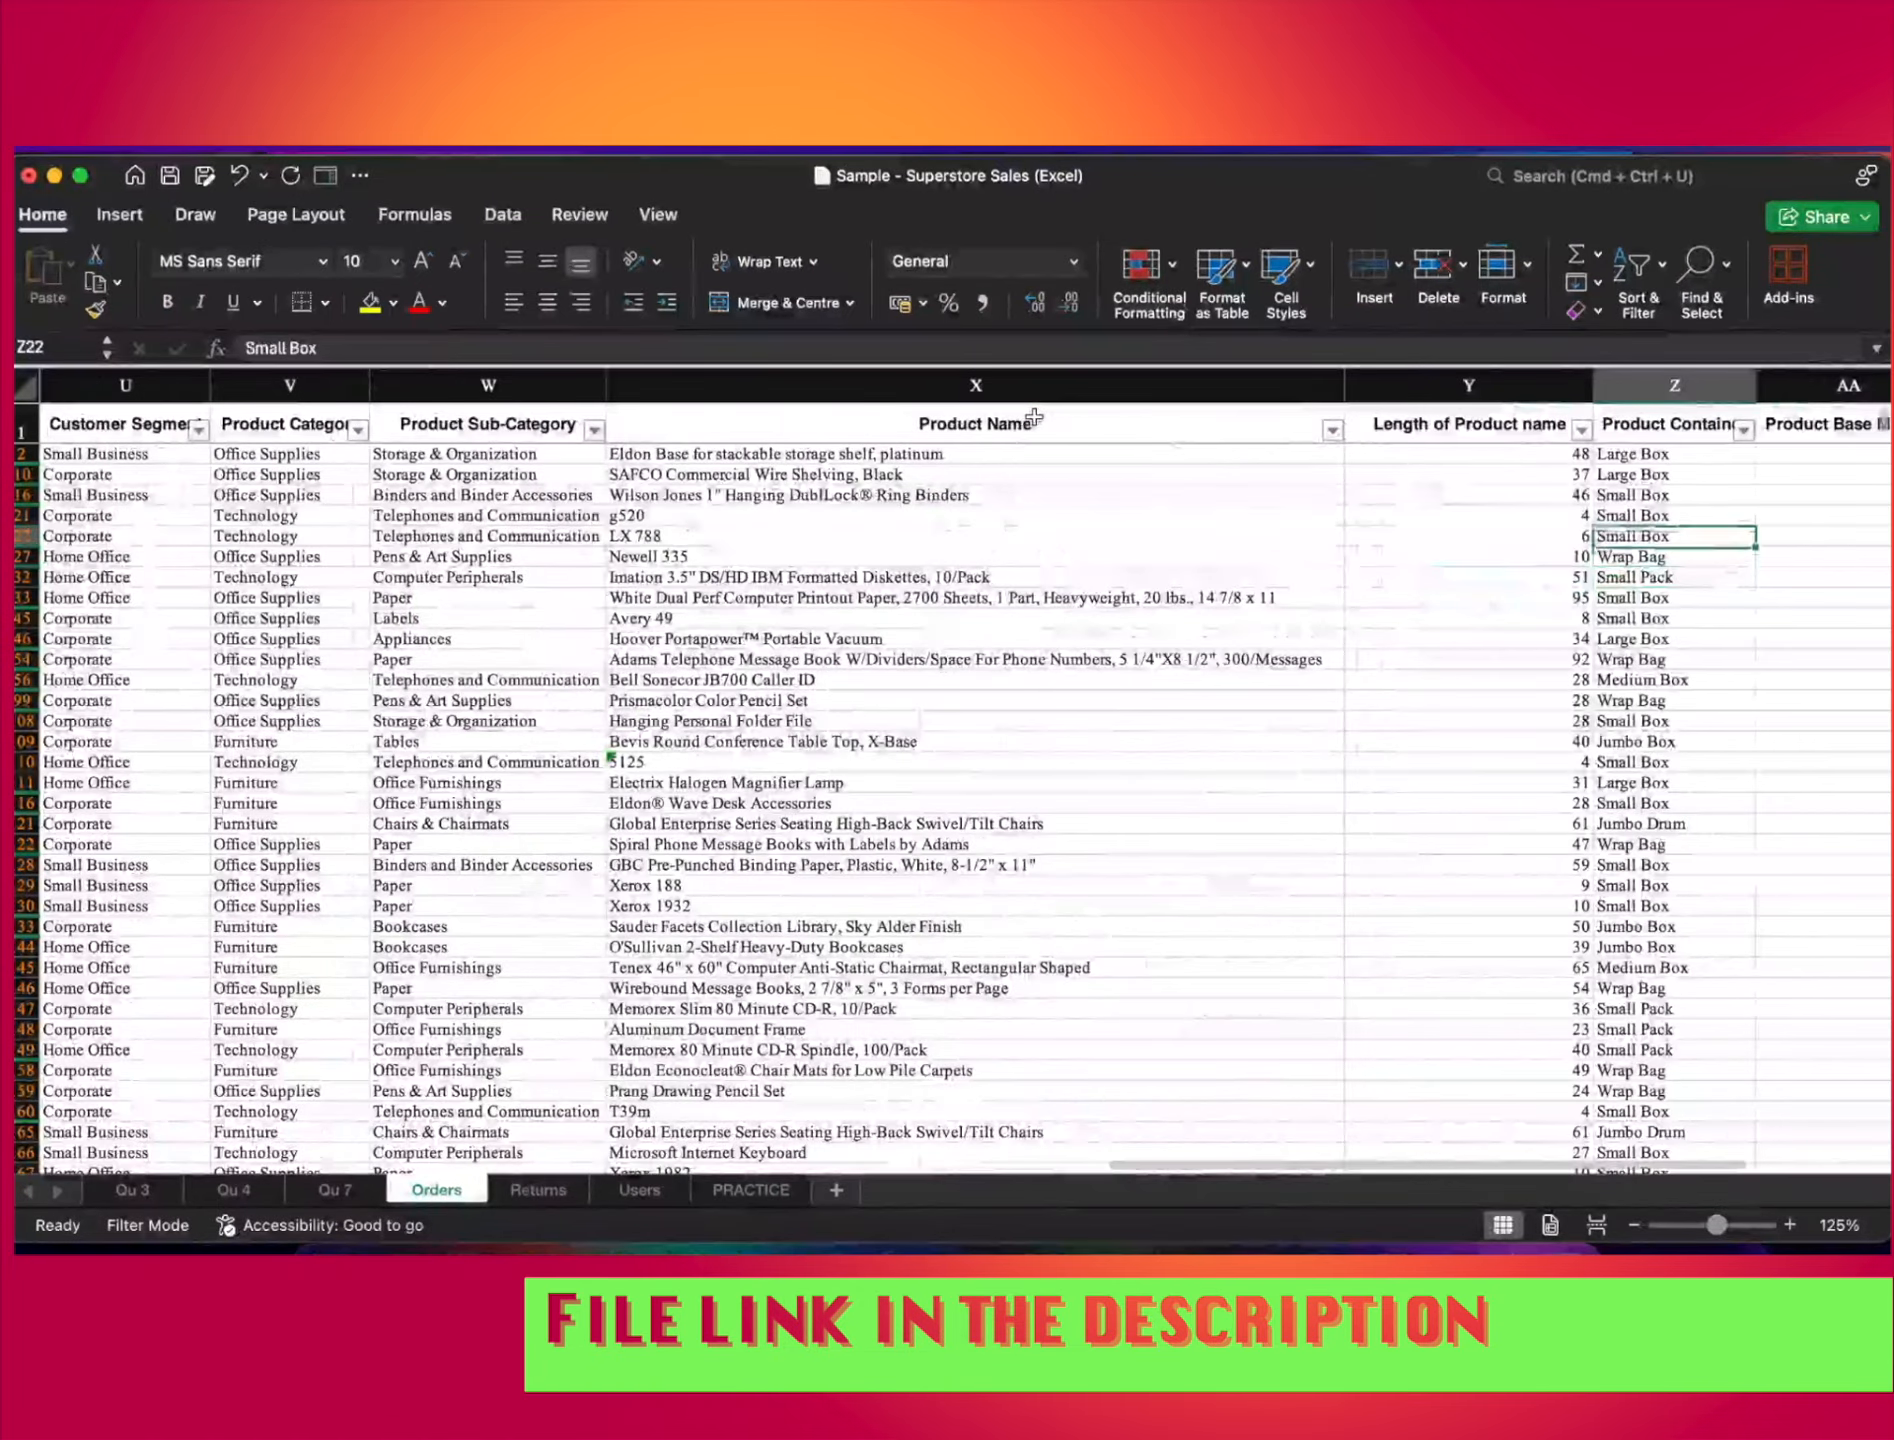